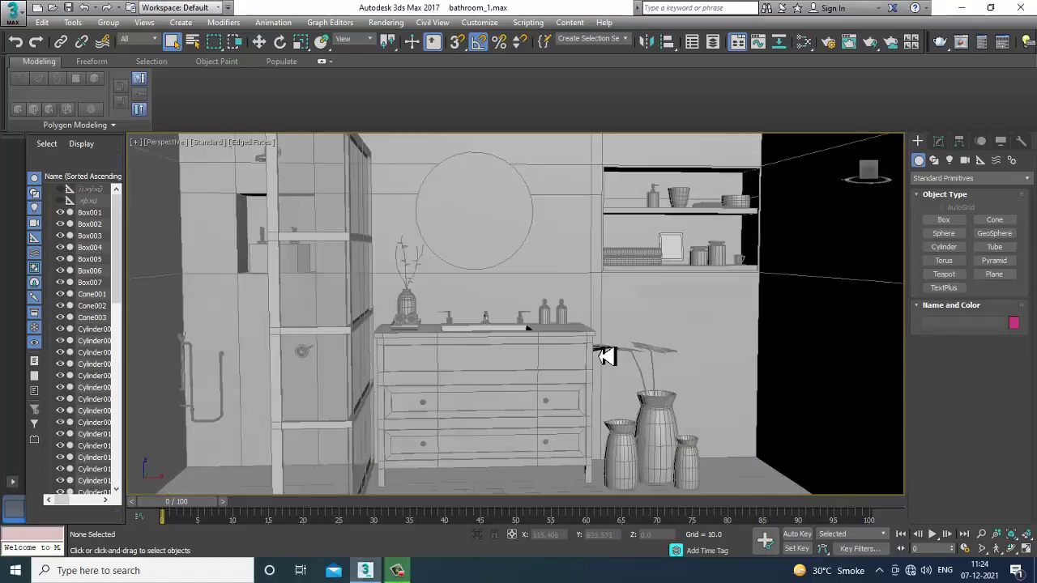
scroll(615, 357, "down", 5)
scroll(569, 364, "up", 6)
scroll(559, 354, "down", 5)
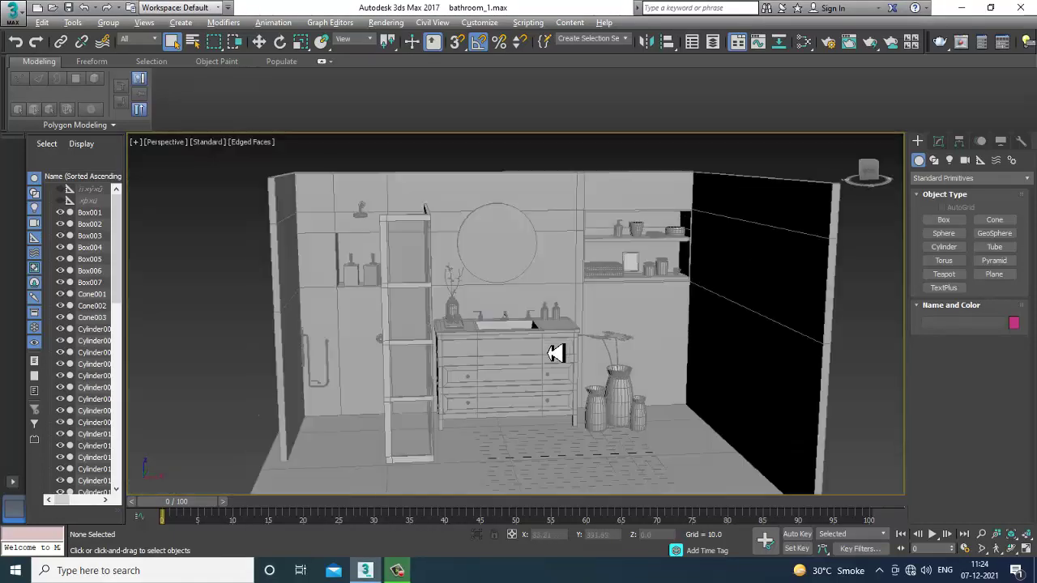
scroll(529, 351, "up", 6)
scroll(620, 373, "down", 4)
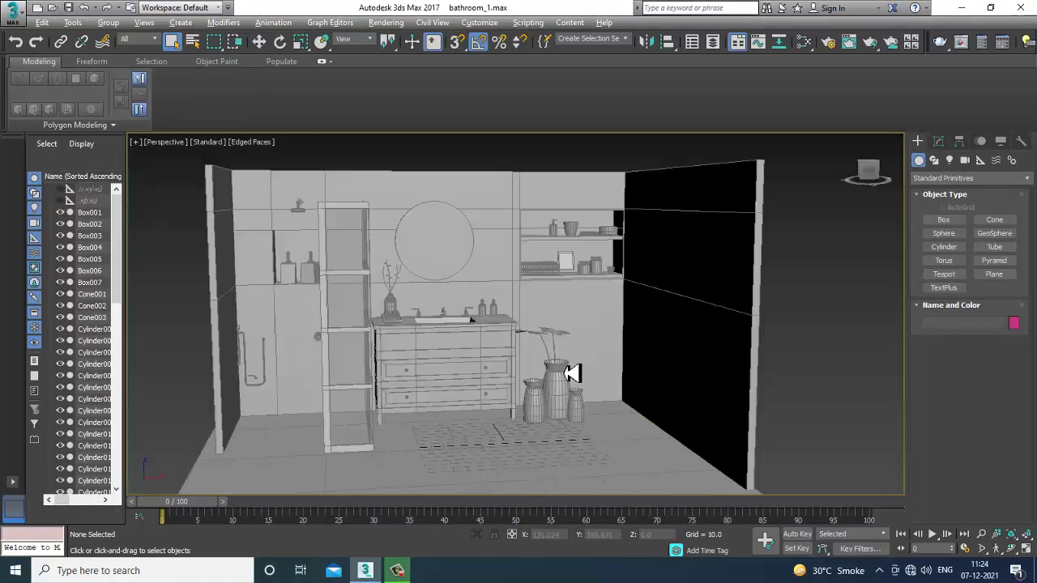
middle_click_drag(568, 371, 518, 384, "alt")
Start viewing an image file and browse the November 2021 folder on drive D for the bathroom reference photo
left_click(387, 22)
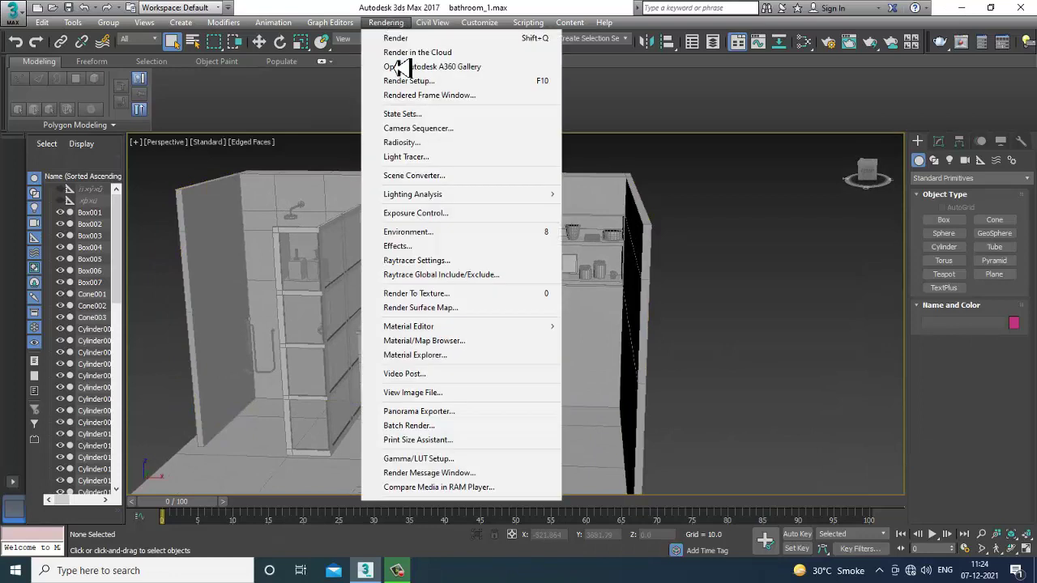
left_click(409, 453)
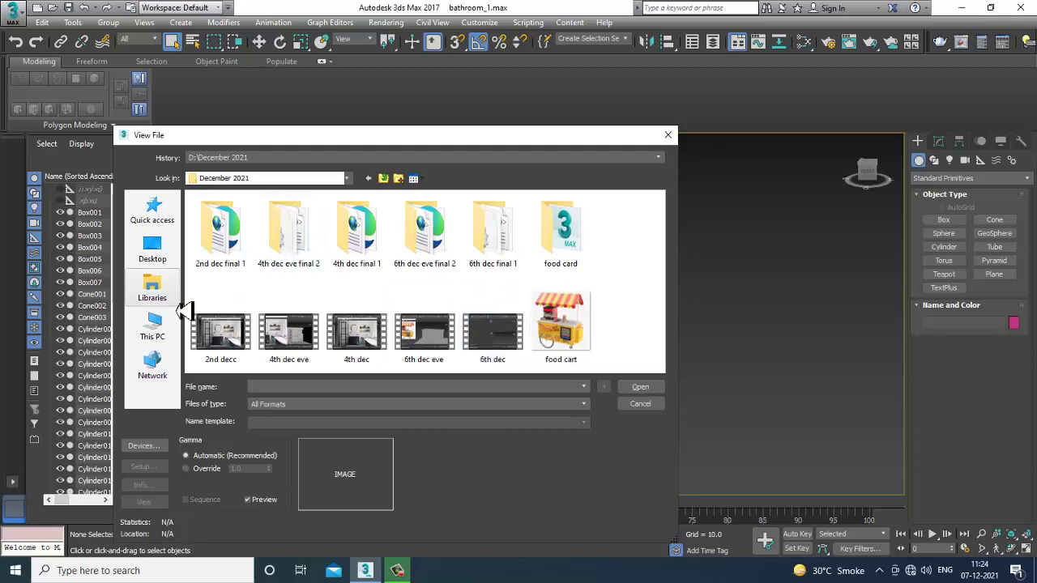
left_click(153, 330)
double_click(392, 341)
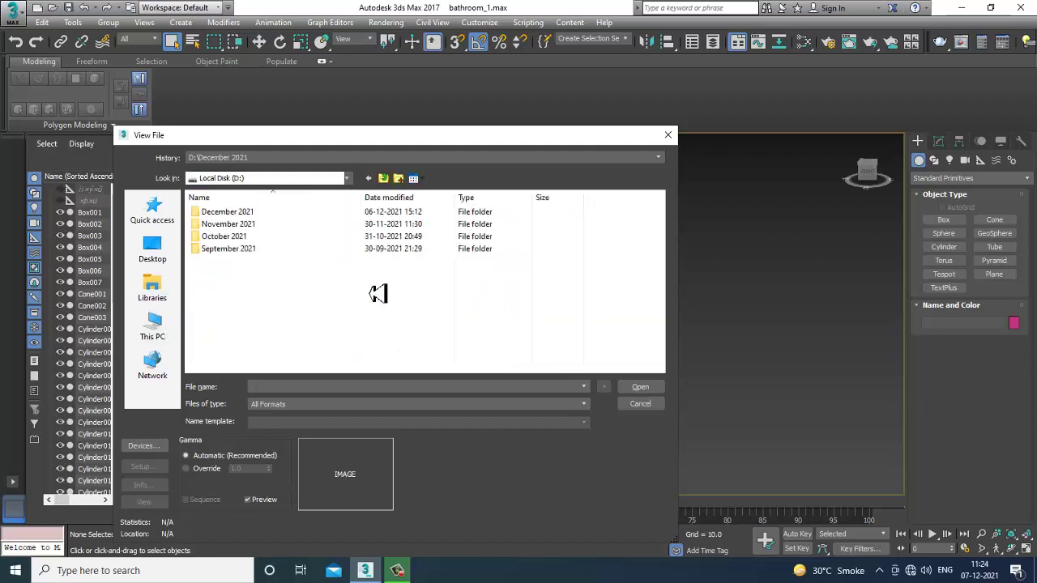
double_click(257, 224)
scroll(430, 352, "down", 5)
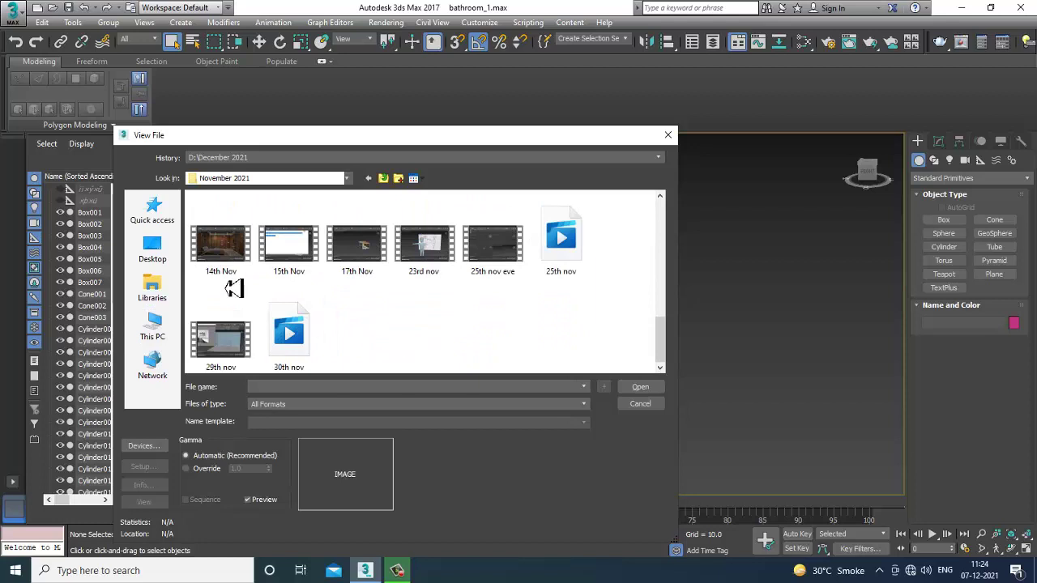
scroll(291, 312, "up", 2)
scroll(571, 294, "down", 2)
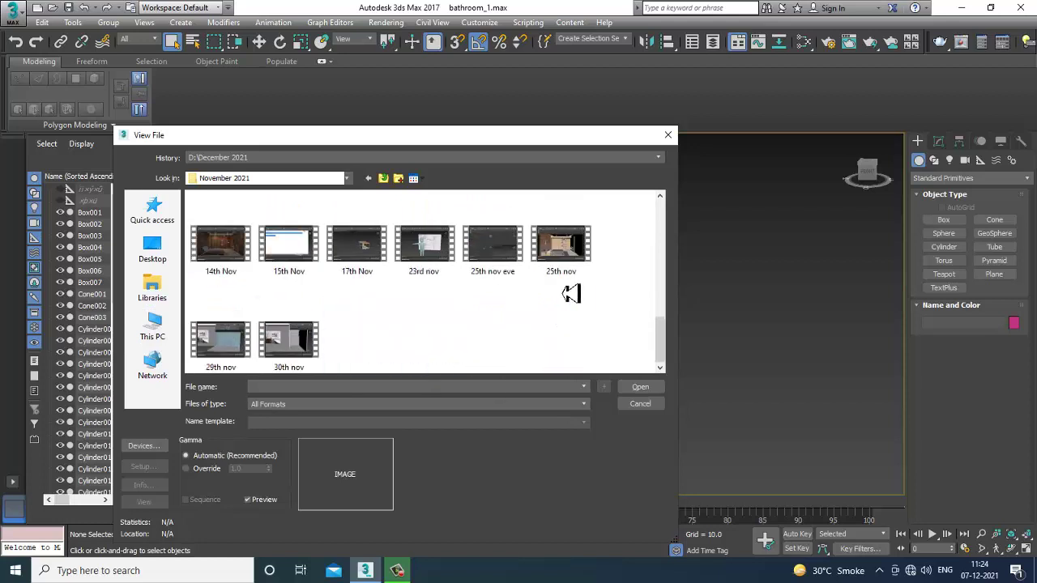
scroll(502, 323, "up", 3)
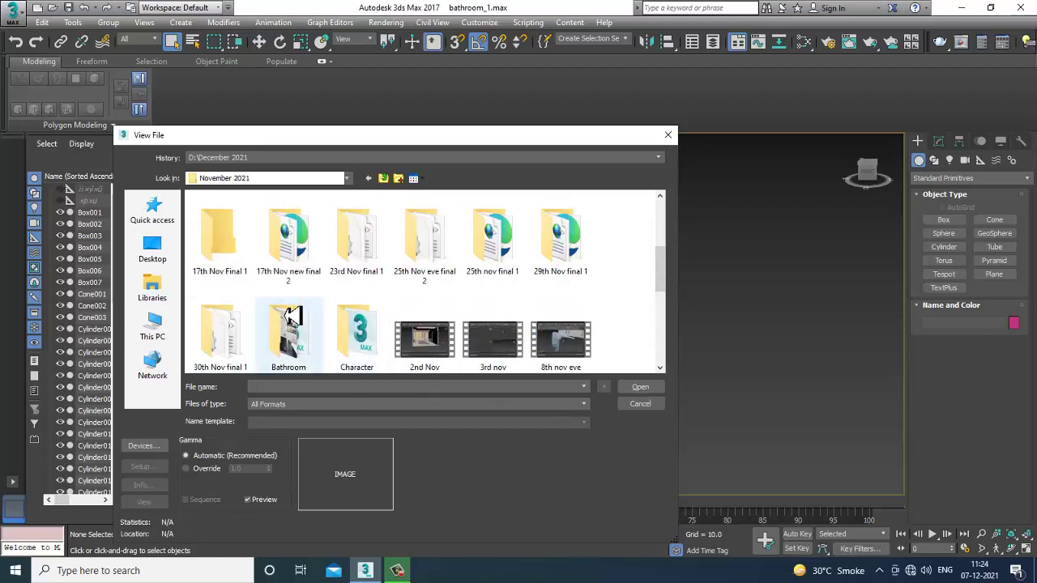
left_click(156, 251)
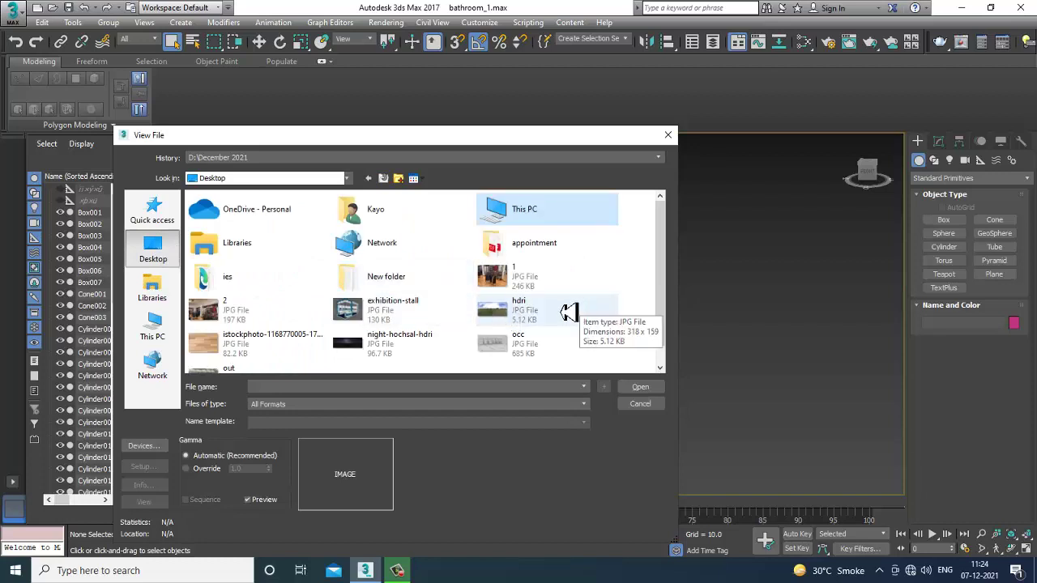
scroll(408, 357, "down", 1)
scroll(417, 340, "up", 1)
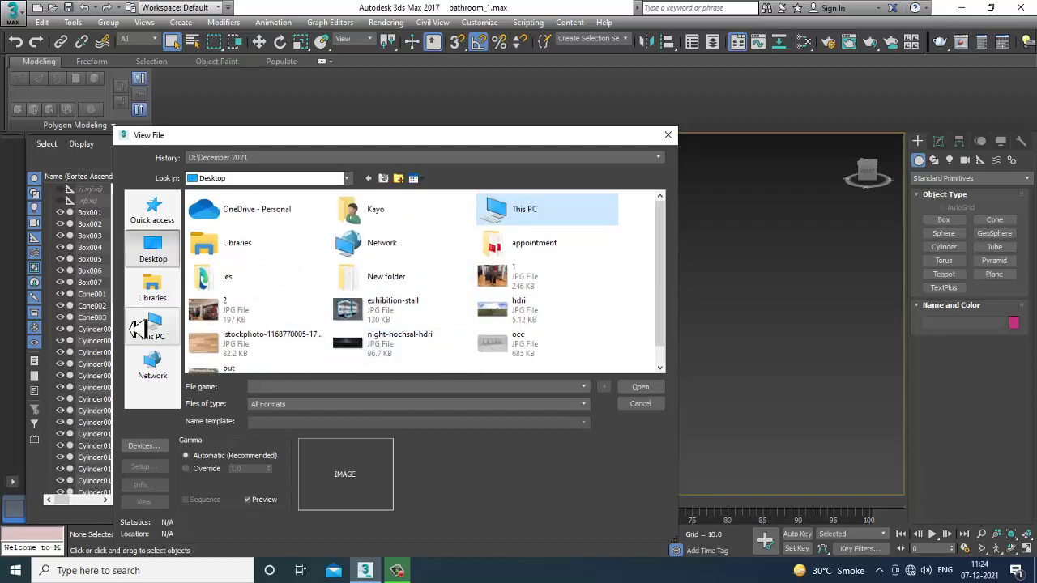
Open the bathroom reference photo from the Bathroom folder in November 2021 on drive D and place it beside the model
left_click(178, 334)
double_click(419, 341)
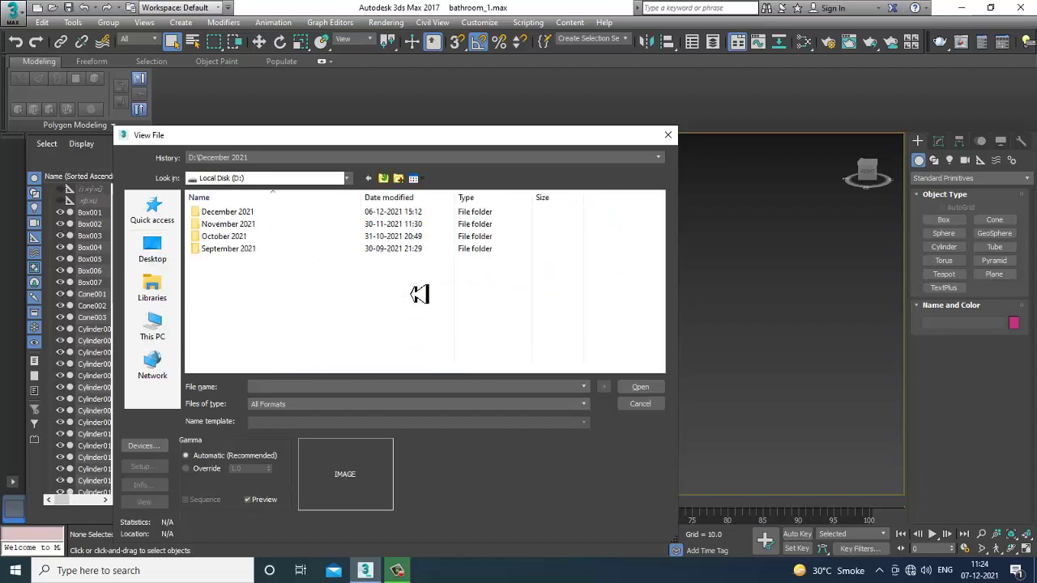
double_click(240, 234)
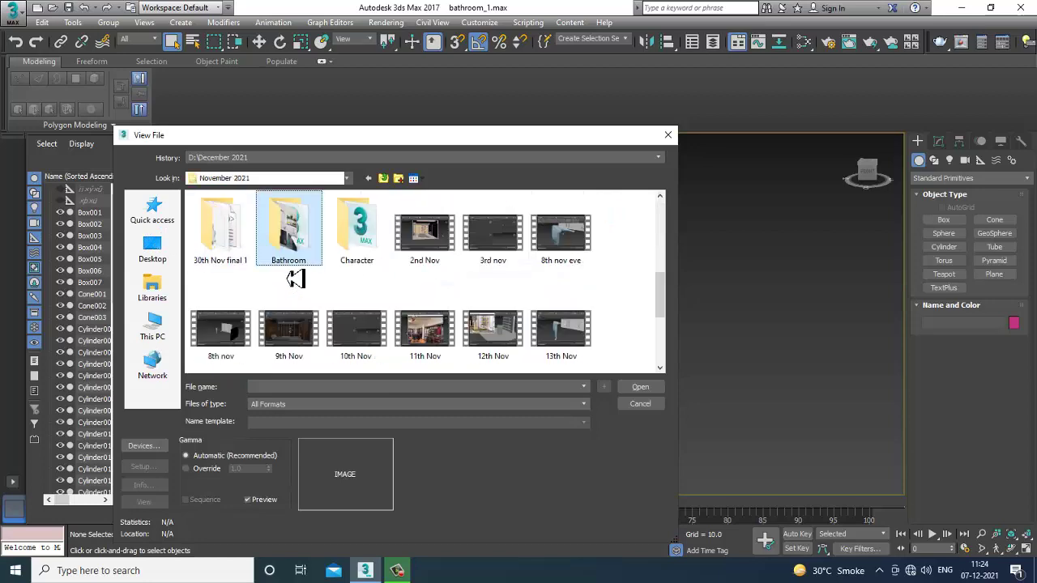
double_click(300, 245)
double_click(242, 238)
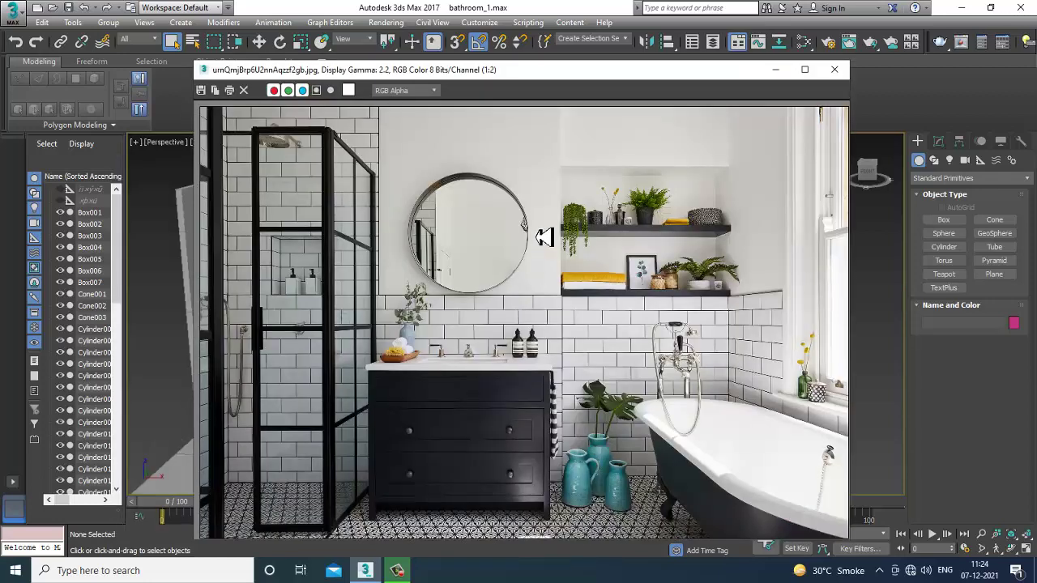
left_click_drag(616, 81, 300, 70)
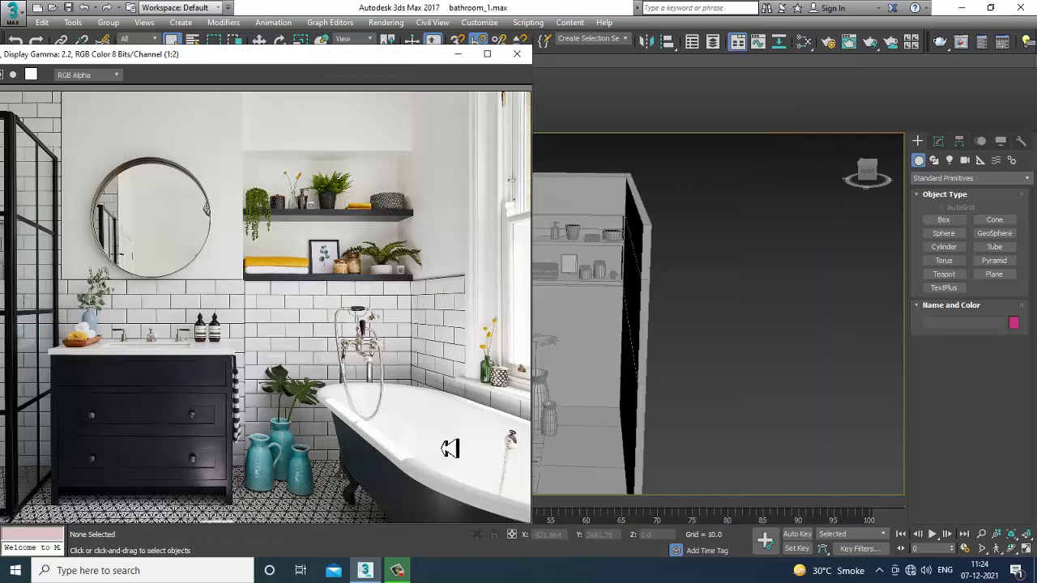
scroll(371, 346, "down", 1)
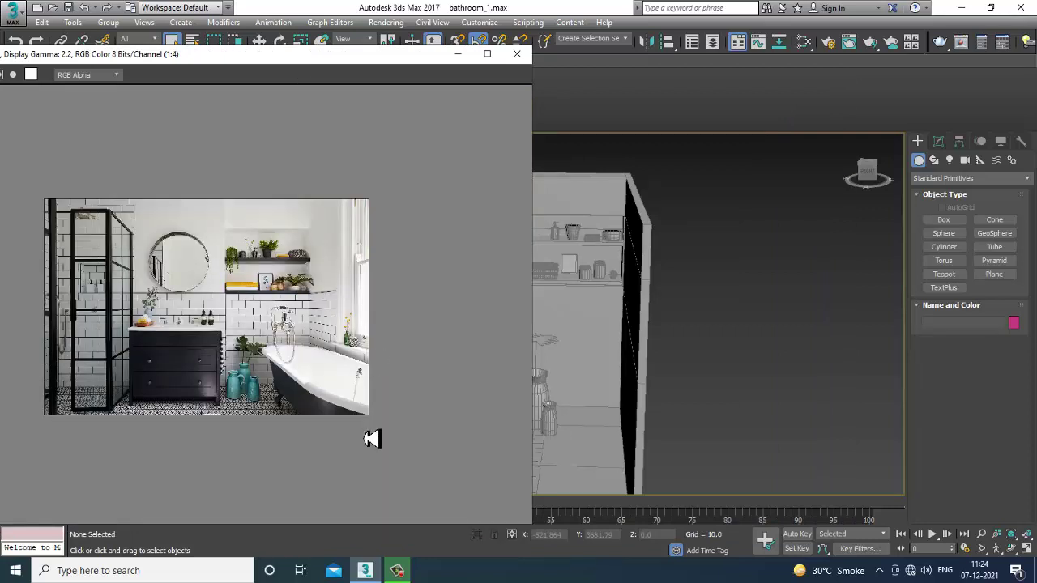
scroll(371, 438, "up", 1)
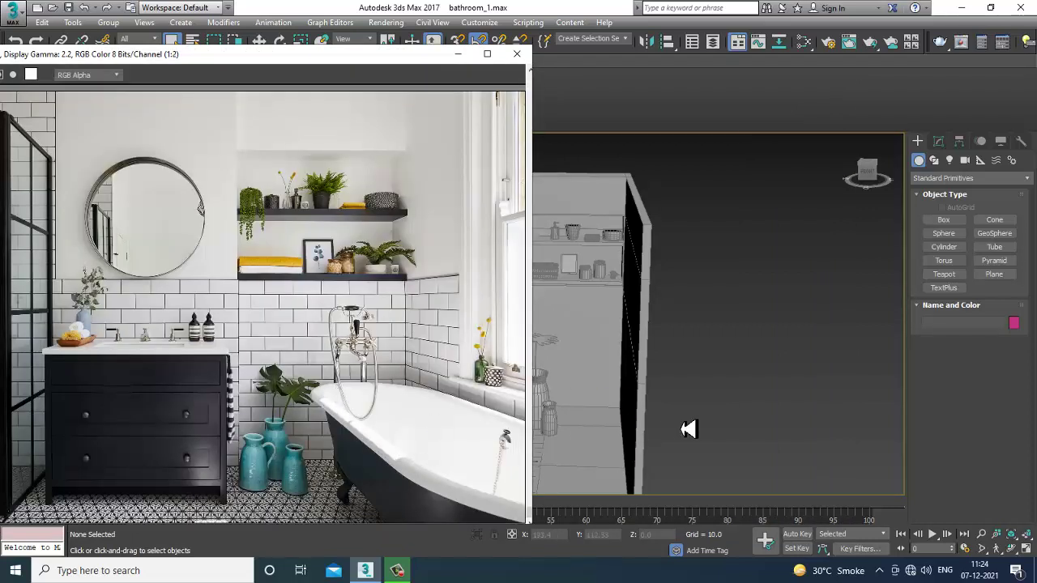
Select the room walls object and add a vertical Swift Loop on the side wall, near the corner by the shelves
middle_click_drag(740, 331, 720, 289, "alt")
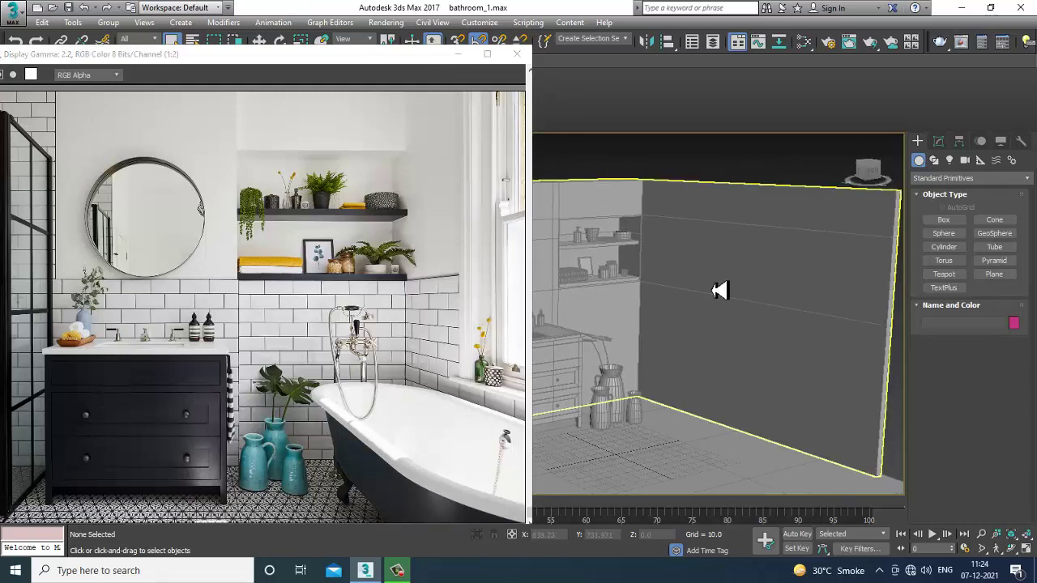
left_click(739, 282)
scroll(757, 324, "up", 3)
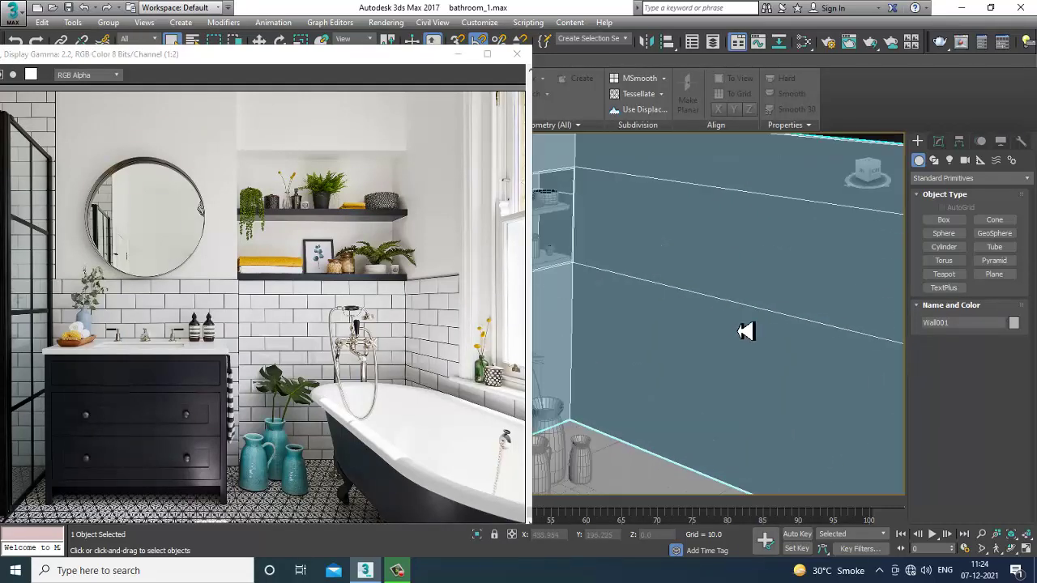
middle_click_drag(780, 388, 741, 332, "alt")
left_click_drag(351, 58, 330, 165)
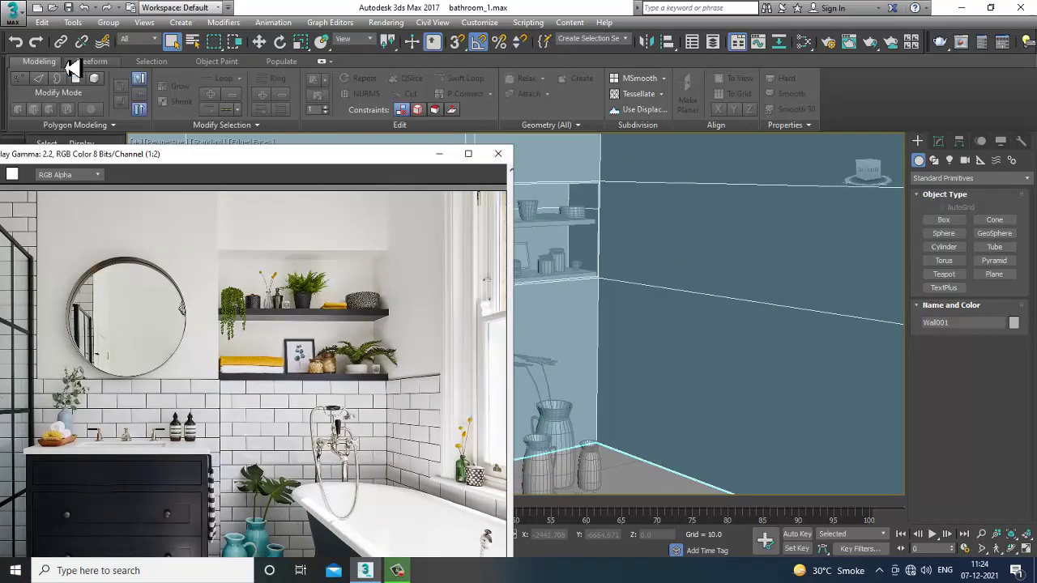
left_click(941, 144)
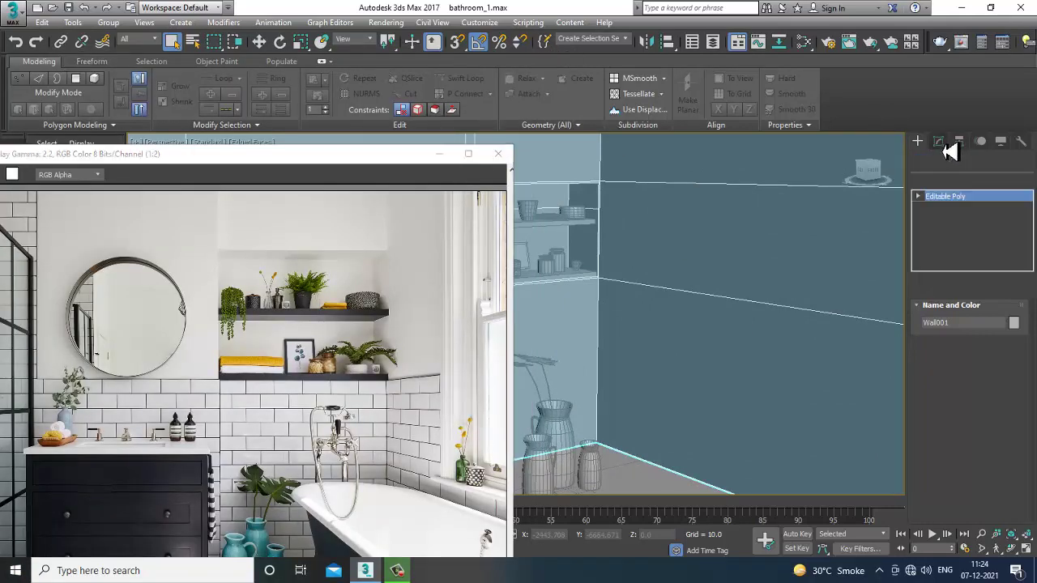
left_click(463, 81)
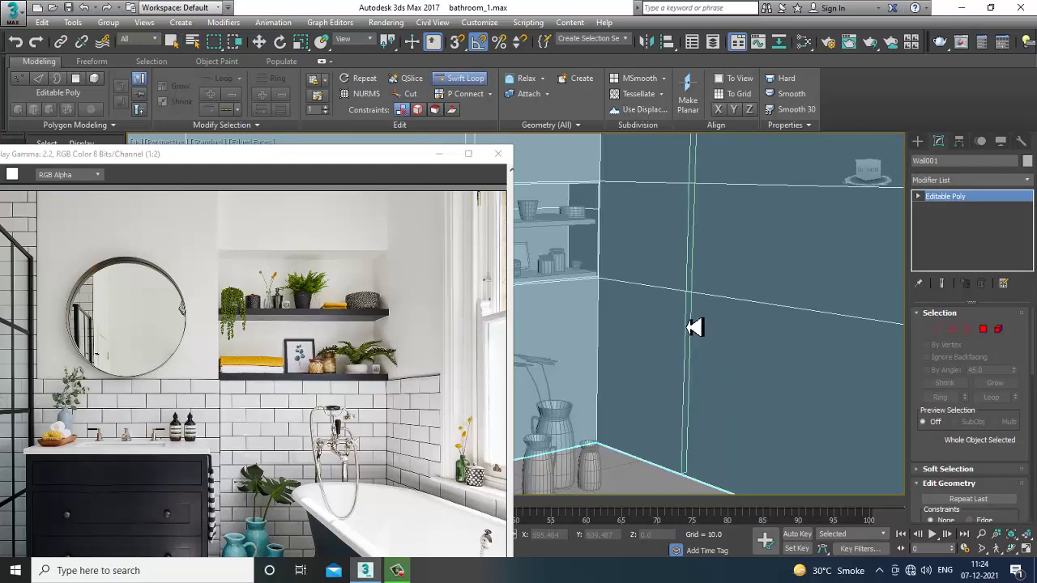
scroll(705, 326, "down", 6)
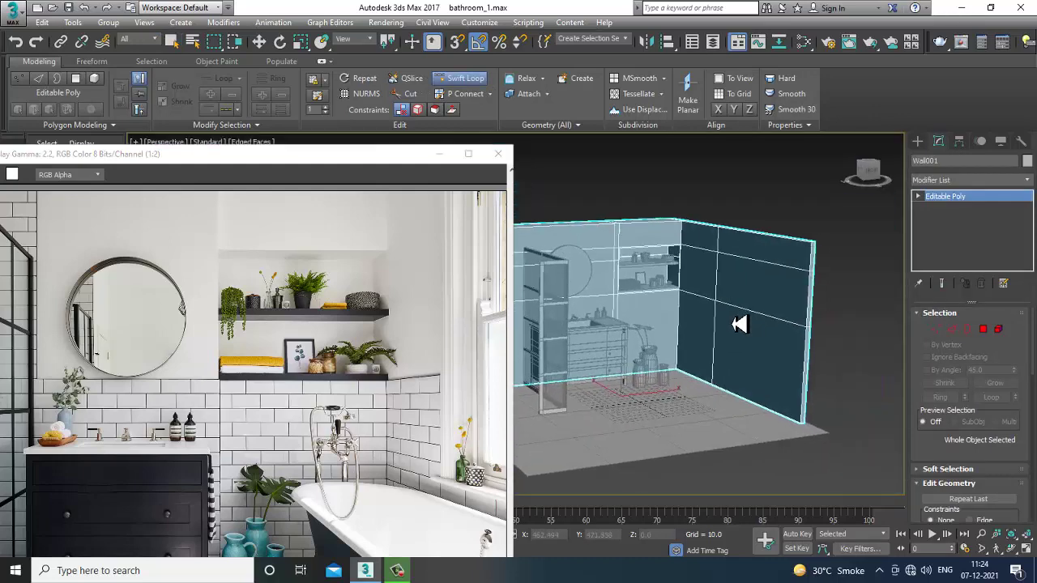
left_click(685, 303)
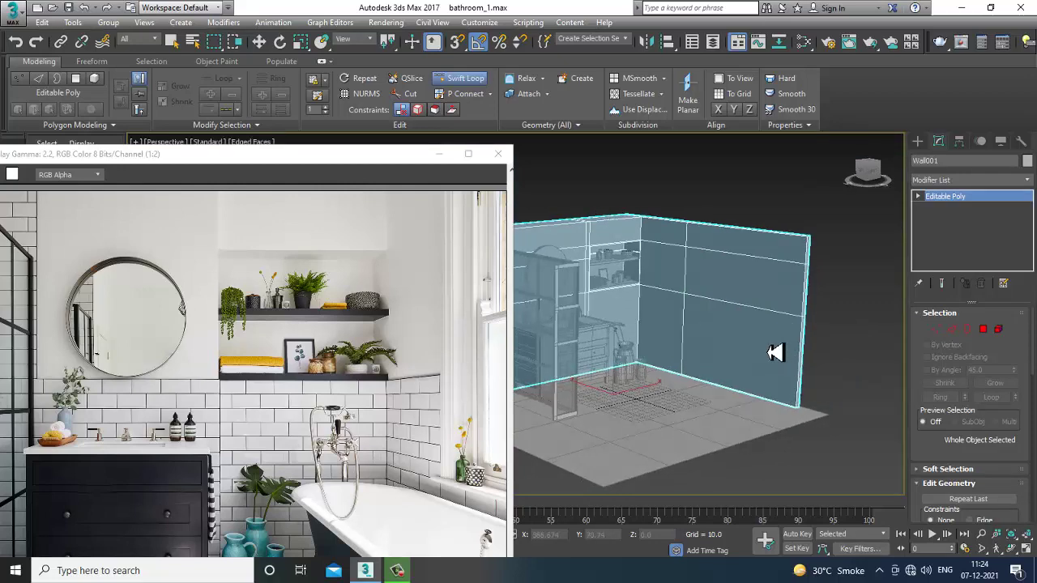
Add a horizontal Swift Loop across the lower part of the side wall and a vertical one near its free end
scroll(769, 350, "up", 3)
middle_click_drag(769, 351, 745, 339, "alt")
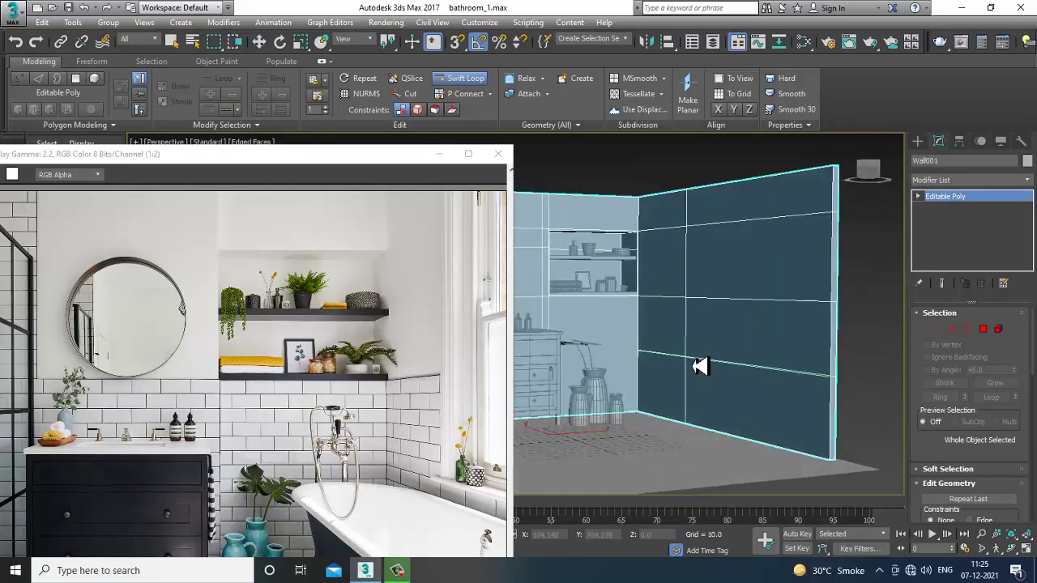
middle_click_drag(699, 361, 810, 319, "alt")
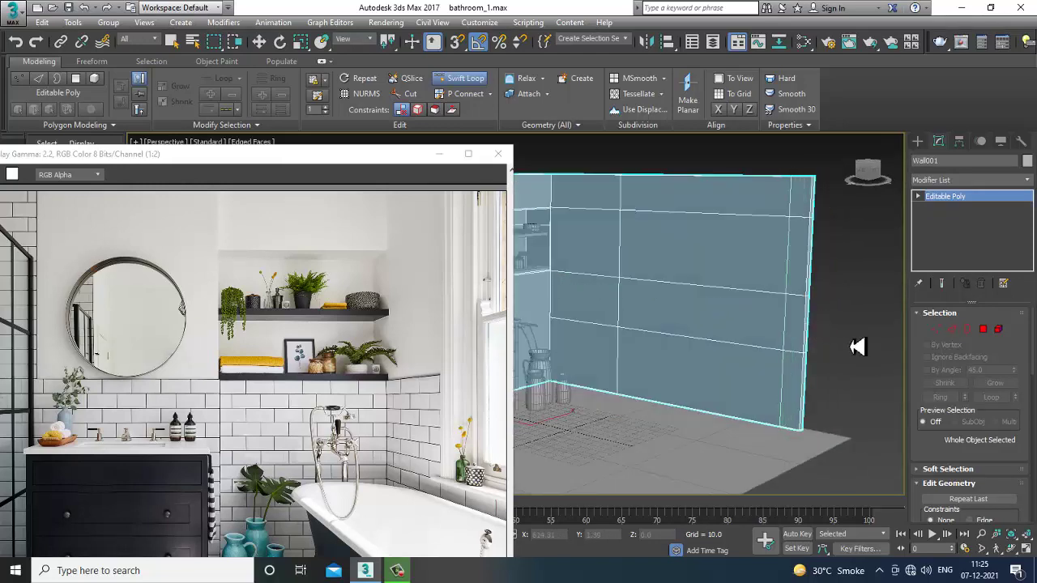
right_click(824, 340)
middle_click_drag(857, 347, 774, 336, "alt")
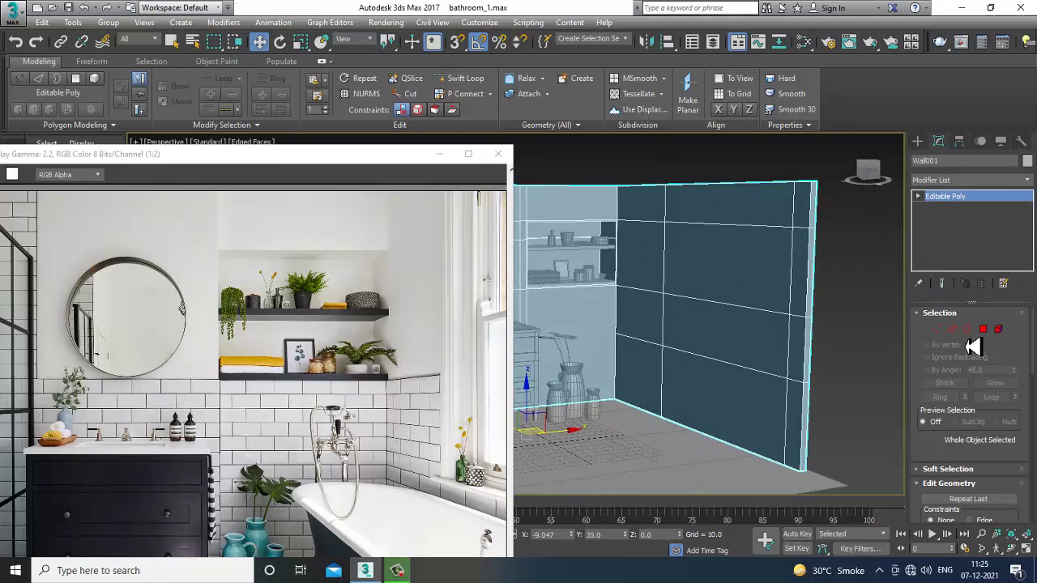
Select the four window-area polygons on the inner and outer faces of the side wall and Bridge them into a window opening
left_click(983, 330)
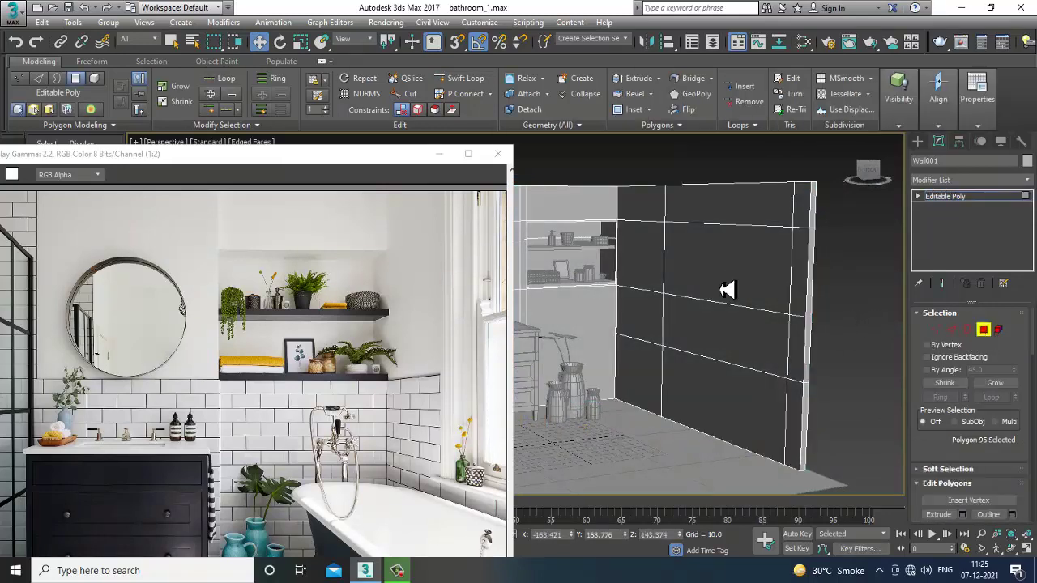
left_click(724, 288)
left_click(731, 344, "ctrl")
middle_click_drag(856, 349, 869, 316, "alt")
left_click(717, 288, "ctrl")
left_click(723, 333, "ctrl")
left_click_drag(958, 480, 942, 377)
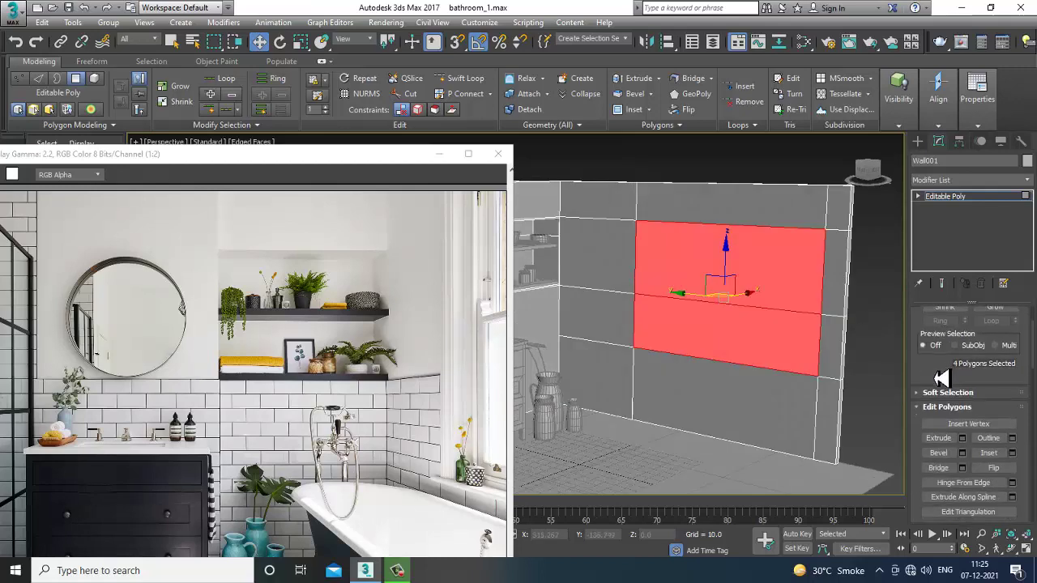
left_click(940, 470)
Select the polygons on the side wall's outer face around the window and move them about 6.6 units outward along X
middle_click_drag(822, 359, 646, 251, "alt")
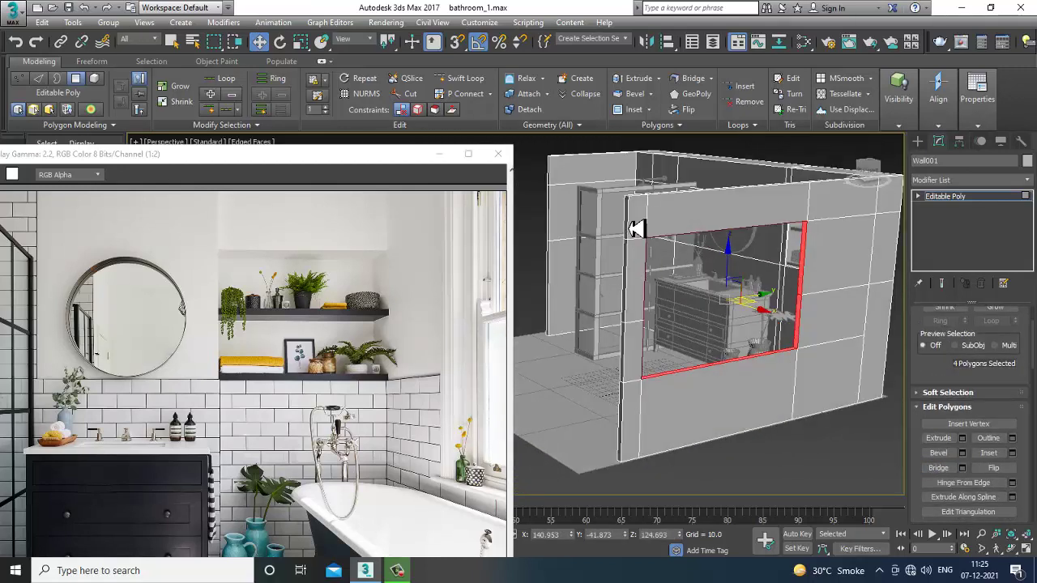
left_click(636, 229)
left_click(713, 226, "ctrl")
left_click(830, 213, "ctrl")
left_click(851, 255, "ctrl")
left_click(898, 206, "ctrl")
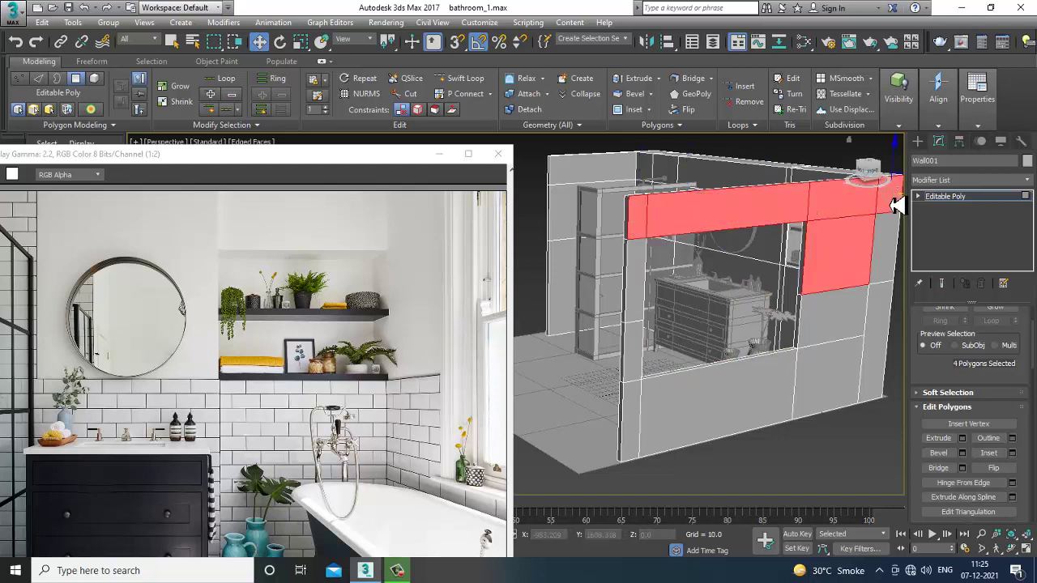
left_click_drag(894, 316, 889, 320)
left_click(798, 337, "ctrl")
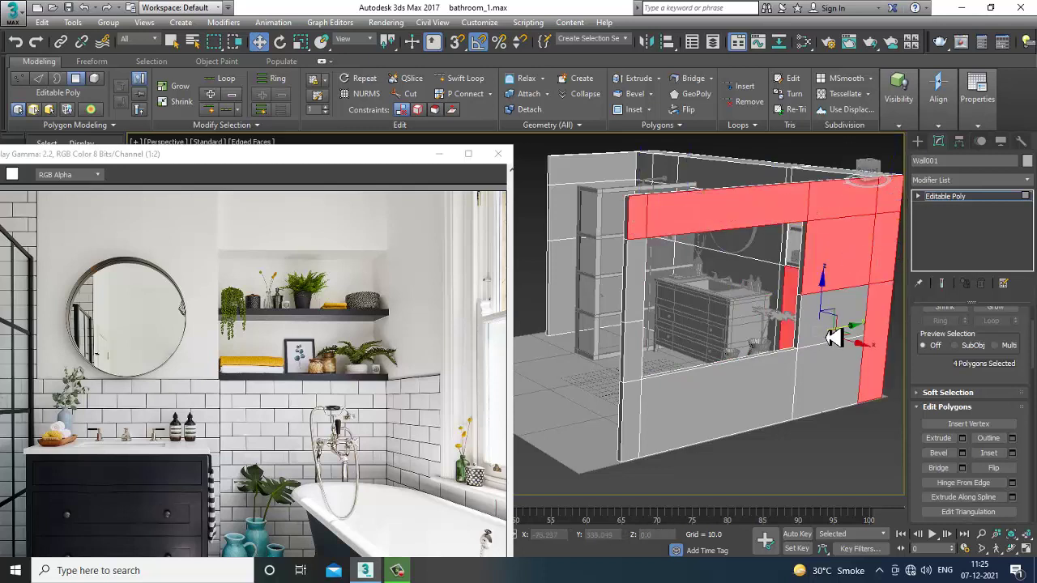
key("ctrl+z")
left_click_drag(825, 371, 668, 409)
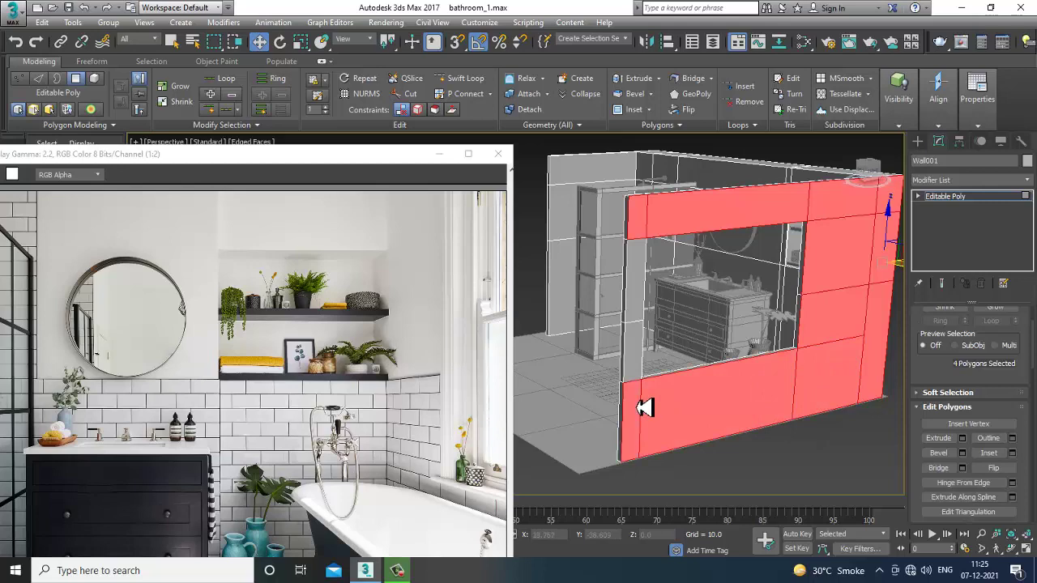
middle_click_drag(709, 331, 801, 284, "alt")
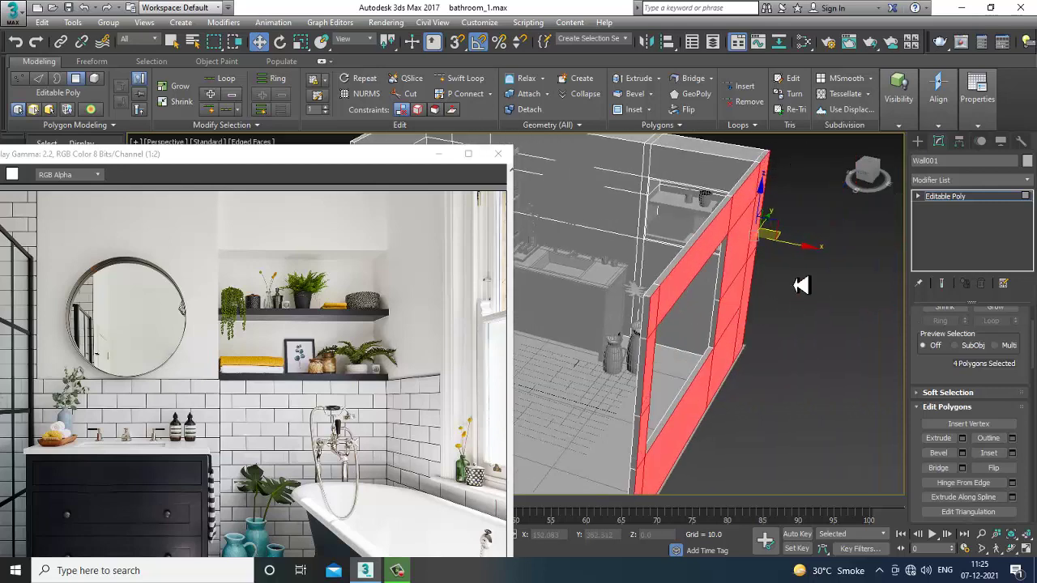
left_click_drag(805, 253, 812, 253)
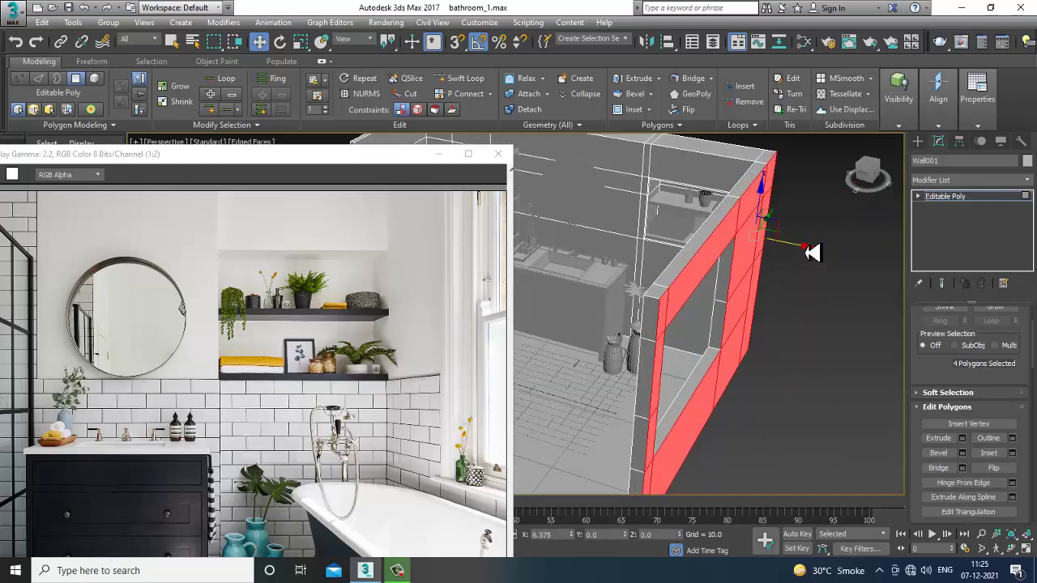
Show the four-viewport layout and move the reference image aside to uncover more of the views
middle_click_drag(826, 290, 805, 303, "alt")
key("alt+w")
left_click_drag(416, 165, 275, 172)
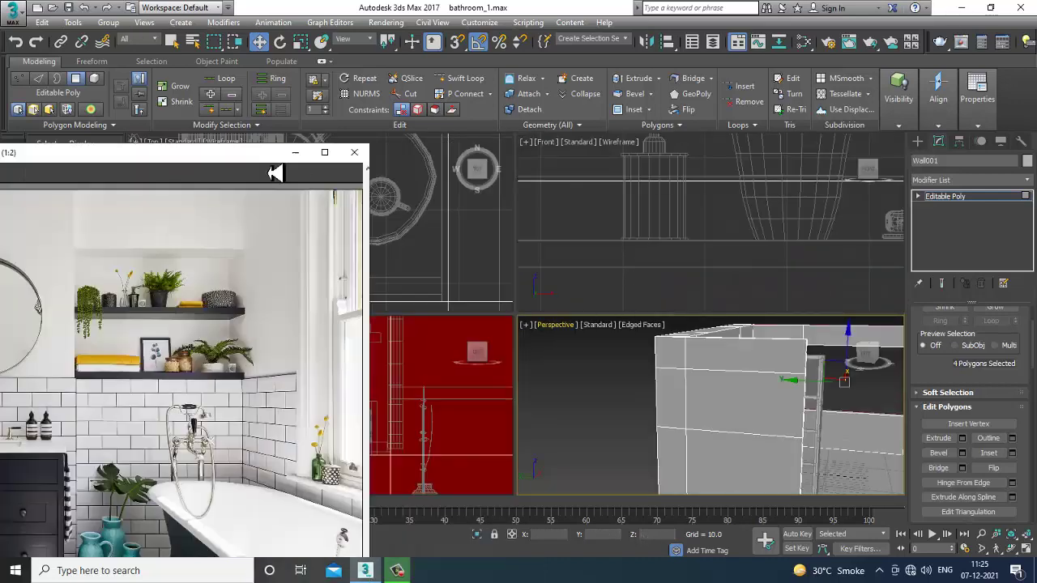
Draw a box about 66.4 long, 139.7 wide and 6.5 high across the lower part of the window opening in the Left view
scroll(421, 400, "down", 3)
key("alt+w")
scroll(518, 376, "down", 4)
middle_click_drag(543, 370, 575, 372)
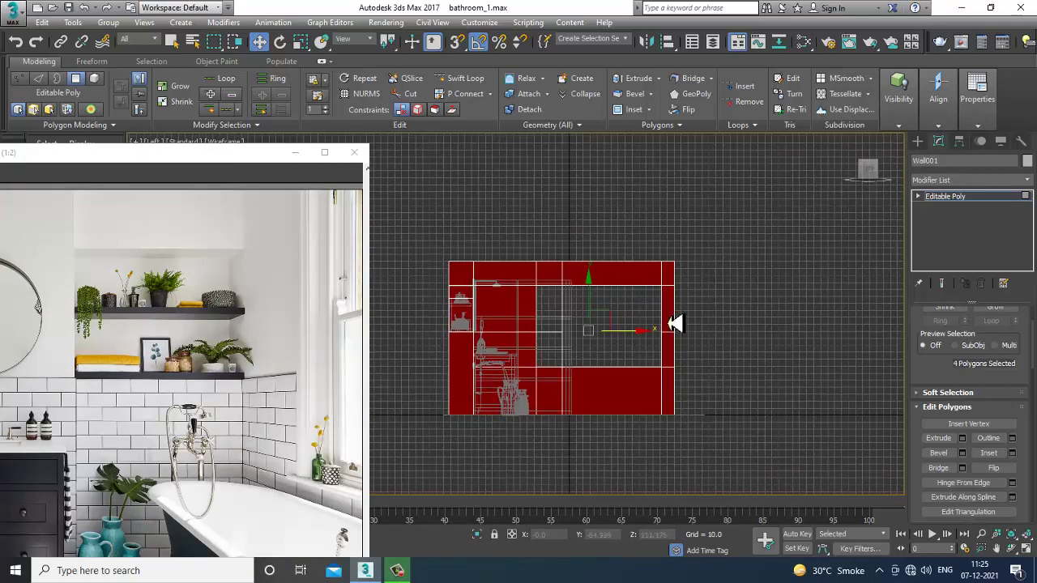
left_click(717, 262)
scroll(648, 300, "up", 5)
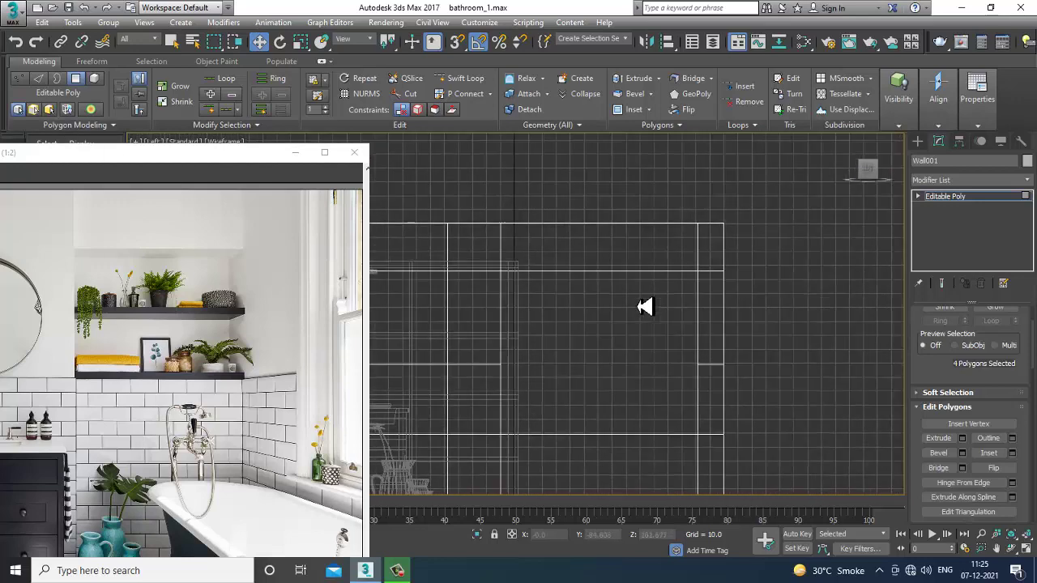
left_click(917, 144)
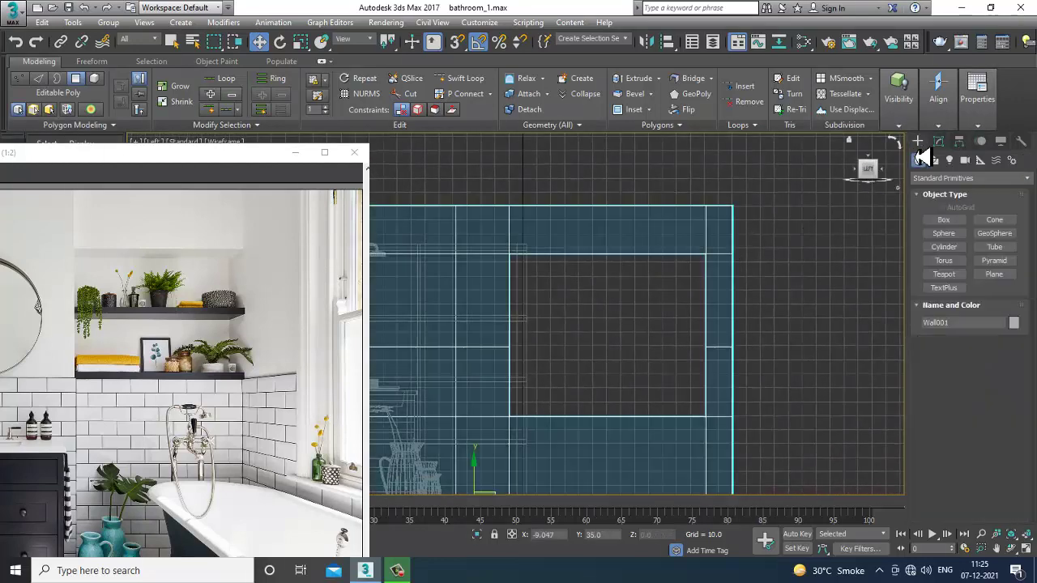
left_click(943, 219)
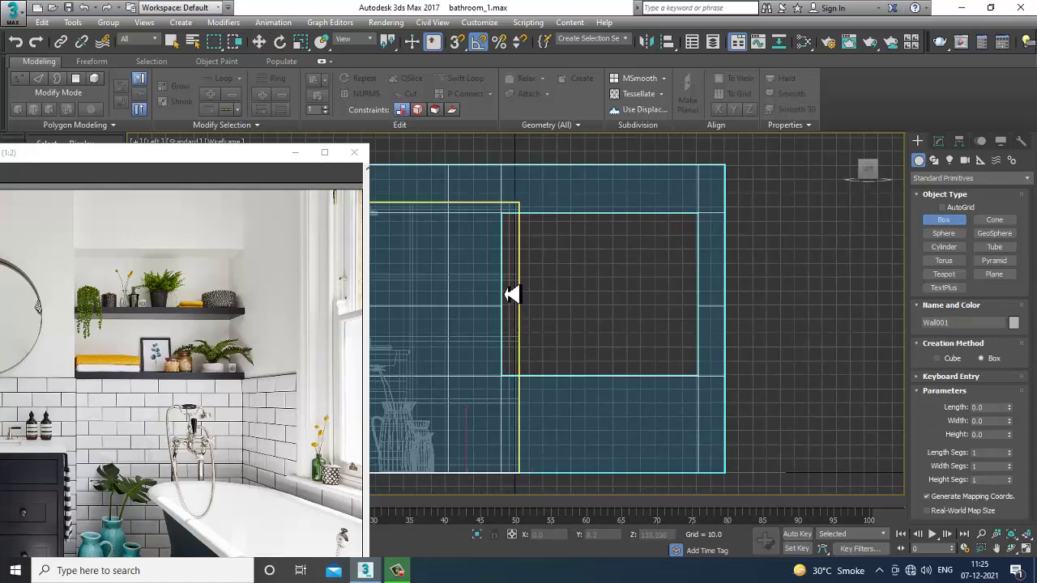
left_click_drag(503, 282, 698, 374)
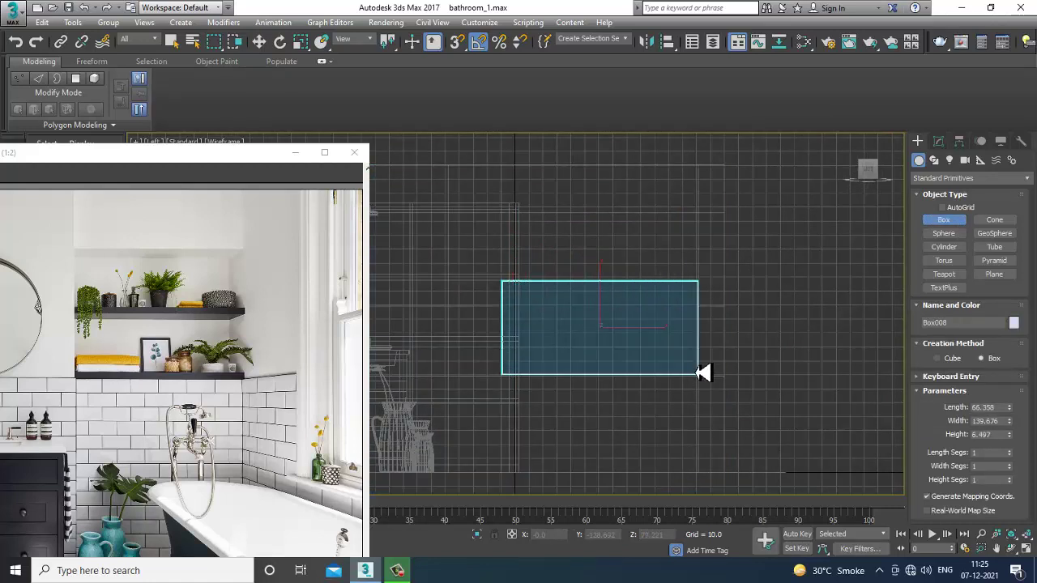
left_click(697, 370)
Move the new box about 142 units along X so that it sits inside the side wall's window opening
key("w")
key("alt+w")
middle_click(750, 407)
key("z")
key("alt+w")
scroll(760, 398, "down", 5)
middle_click_drag(759, 397, 558, 348, "alt")
key("r")
left_click_drag(560, 361, 842, 346)
key("w")
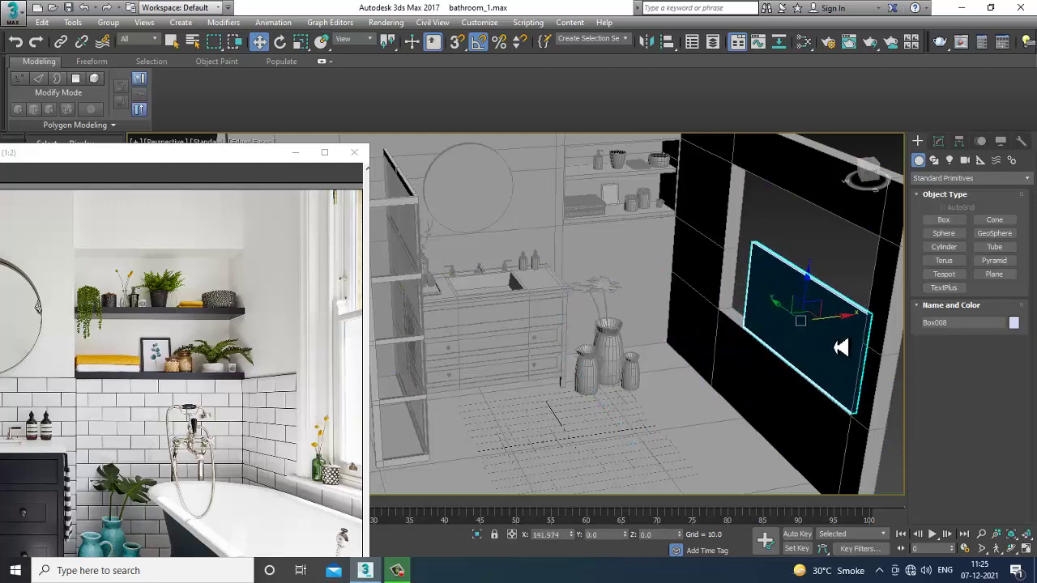
Convert the box in the window opening to an Editable Poly
middle_click_drag(731, 328, 796, 311, "alt")
middle_click_drag(795, 311, 618, 272)
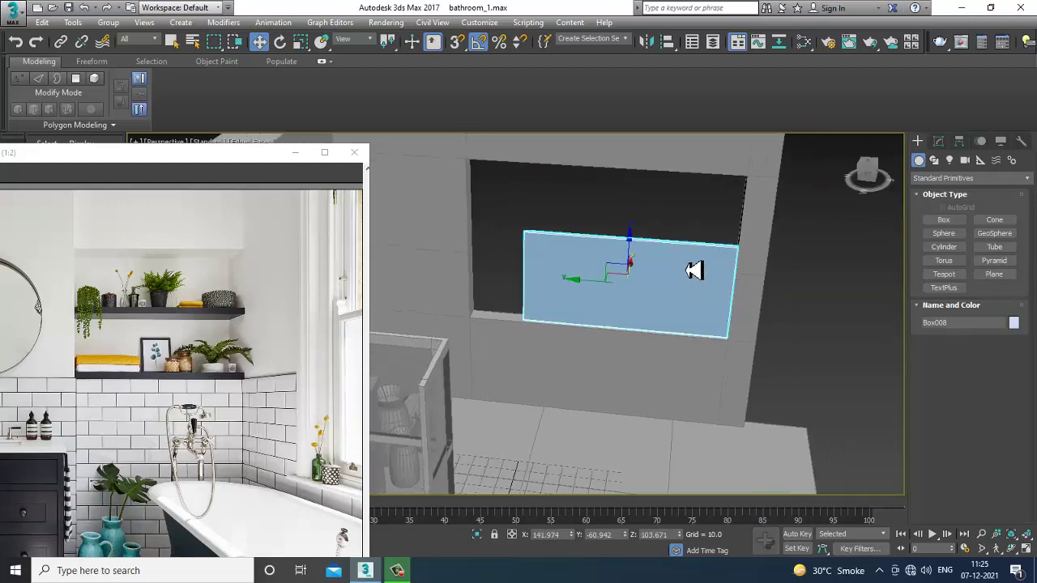
right_click(694, 271)
mouse_move(770, 401)
left_click(879, 402)
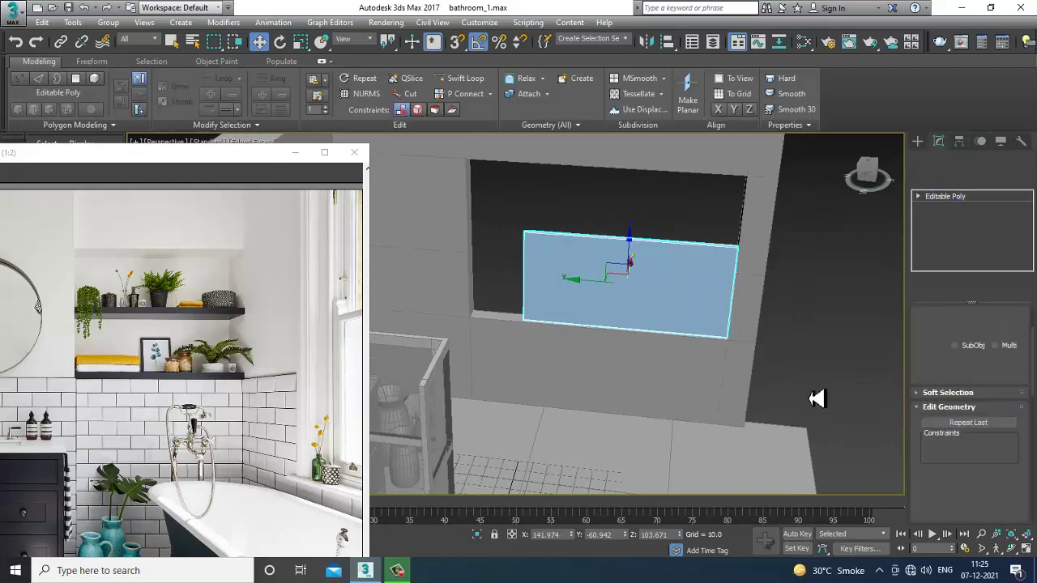
Move the panel's end vertices outward along Y to span the opening's full width, and lower its top vertices about 5 units
key("1")
left_click_drag(488, 285, 435, 281)
left_click_drag(709, 230, 745, 339)
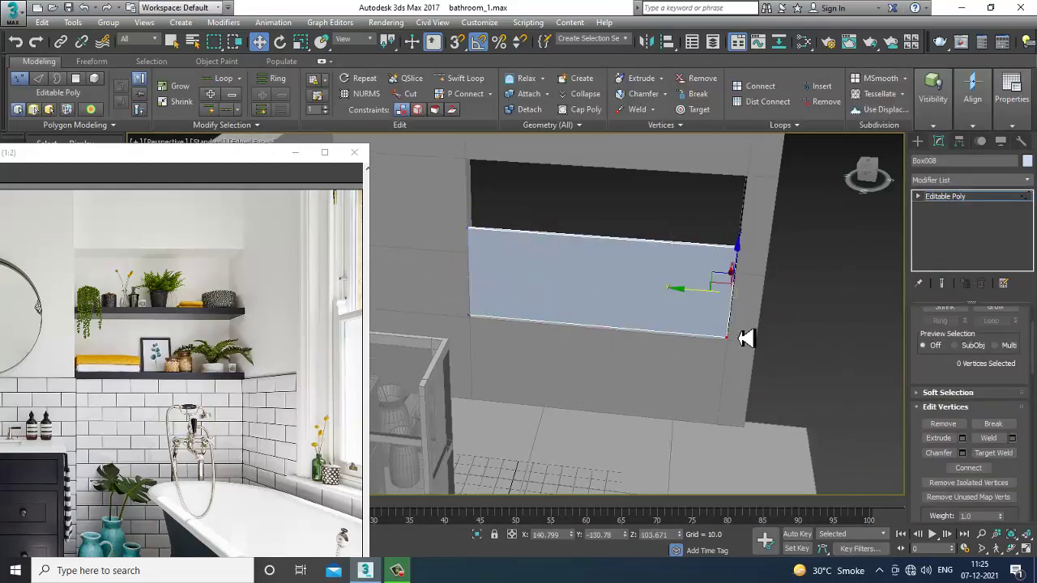
middle_click_drag(717, 301, 727, 339, "alt")
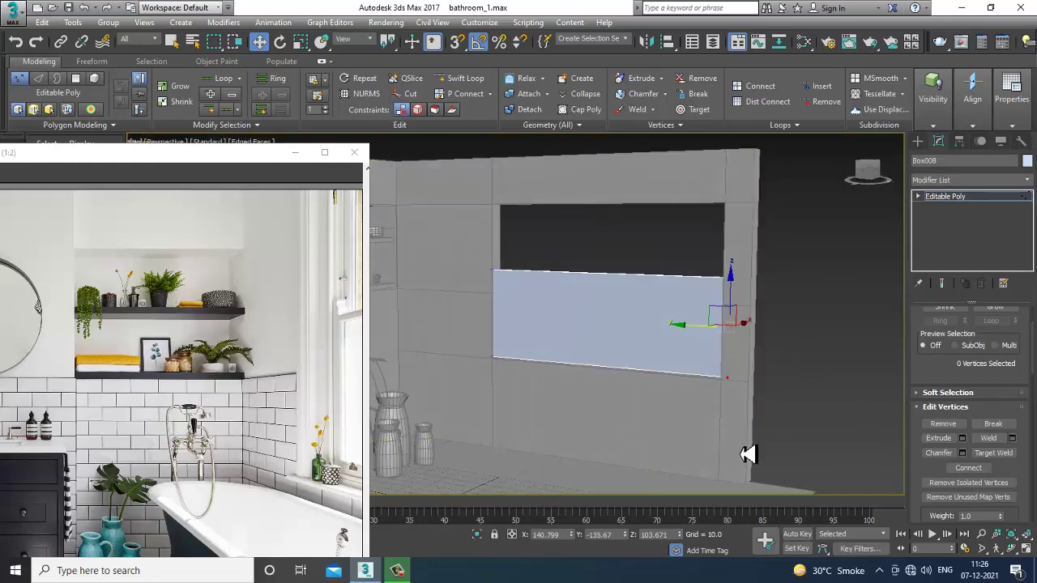
left_click_drag(466, 238, 869, 327)
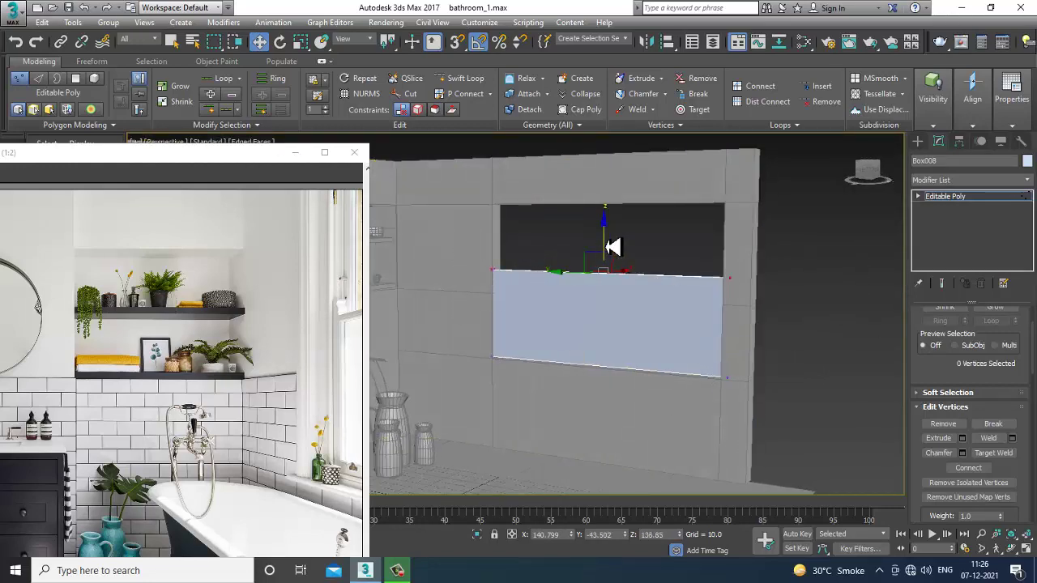
middle_click_drag(610, 250, 656, 291, "alt")
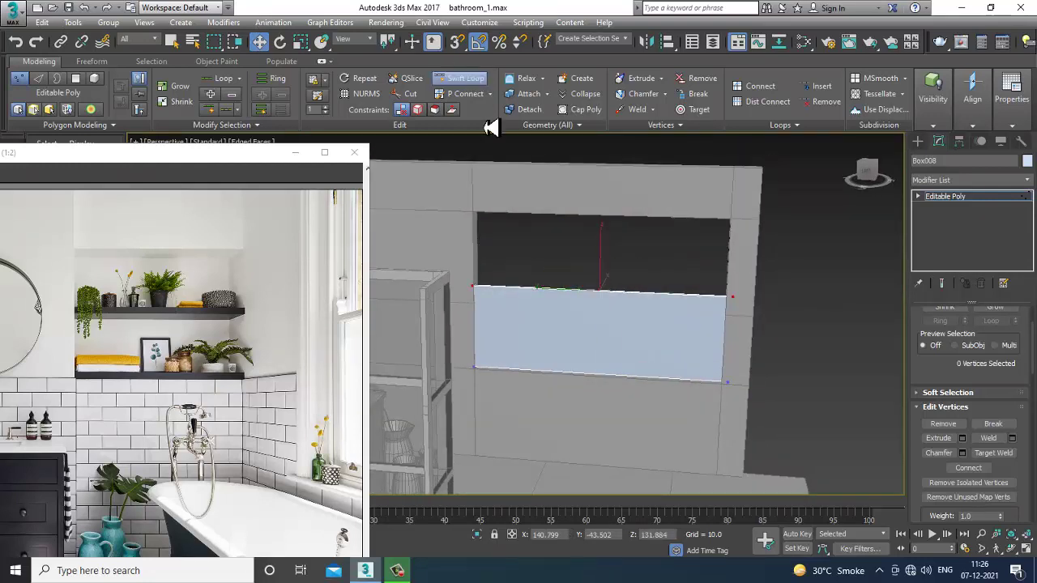
Add two closely spaced vertical Swift Loops at the middle of the window panel
left_click(603, 321)
scroll(606, 315, "up", 3)
key("w")
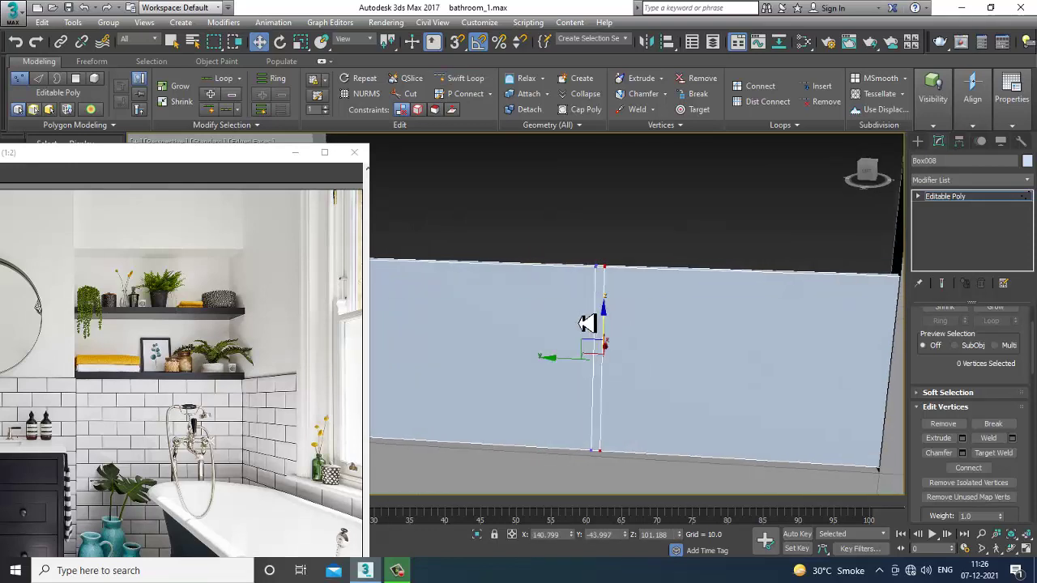
middle_click_drag(577, 324, 600, 325)
Inset the large front polygon on the shelf-side half of the window panel by about 2.246
key("4")
left_click(530, 343)
mouse_move(675, 355)
middle_mouse_down("alt")
mouse_move(637, 366)
mouse_move(676, 356)
middle_mouse_up("alt")
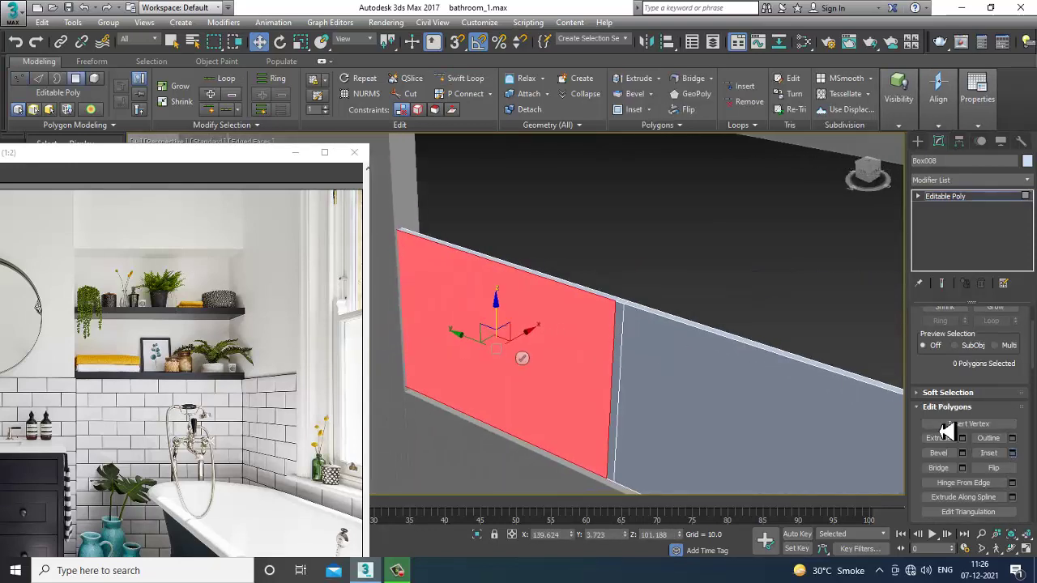
left_click_drag(528, 341, 524, 337)
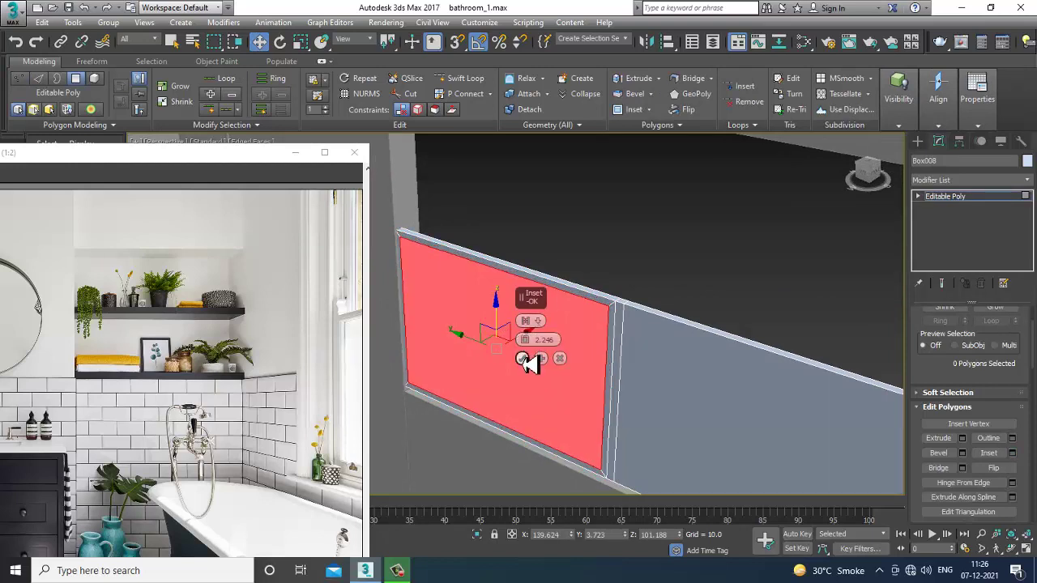
left_click(523, 359)
Move the inset's vertical edge at the panel's outer end about 2.2 units inward along Y
middle_click_drag(466, 320, 558, 262, "alt")
key("2")
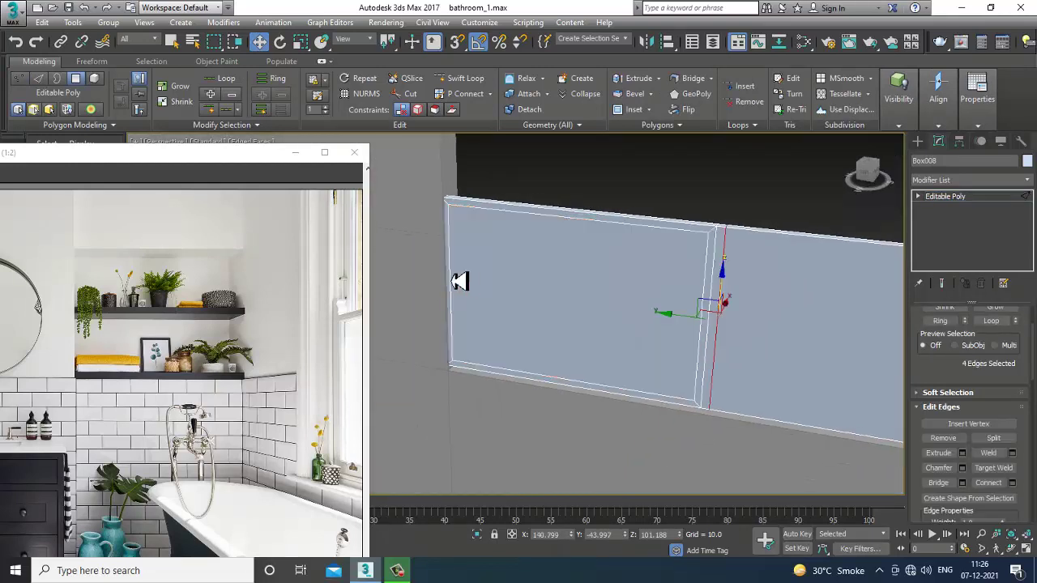
left_click(451, 278)
left_click_drag(420, 287, 428, 290)
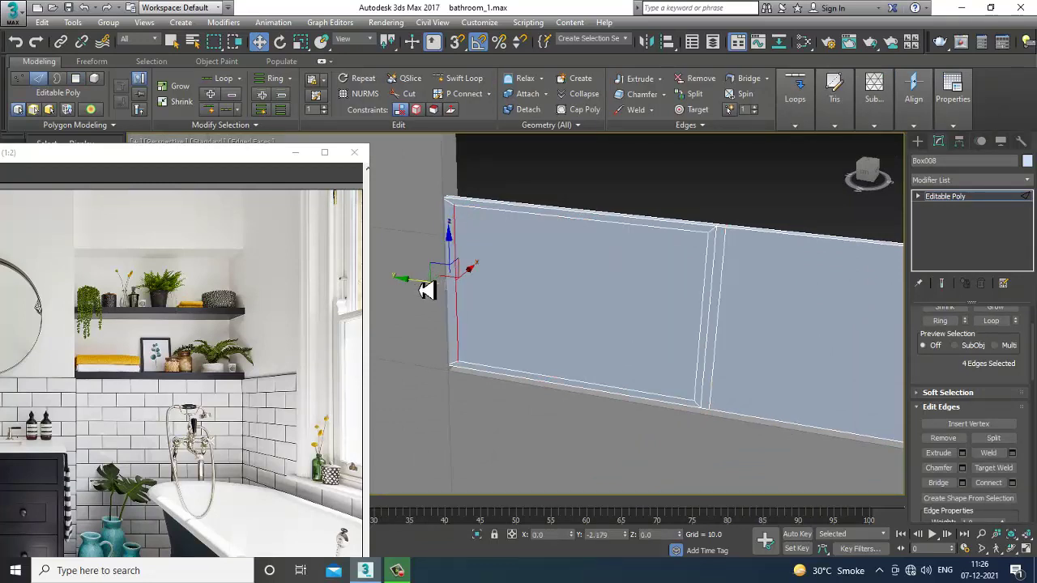
middle_click_drag(426, 290, 690, 379, "alt")
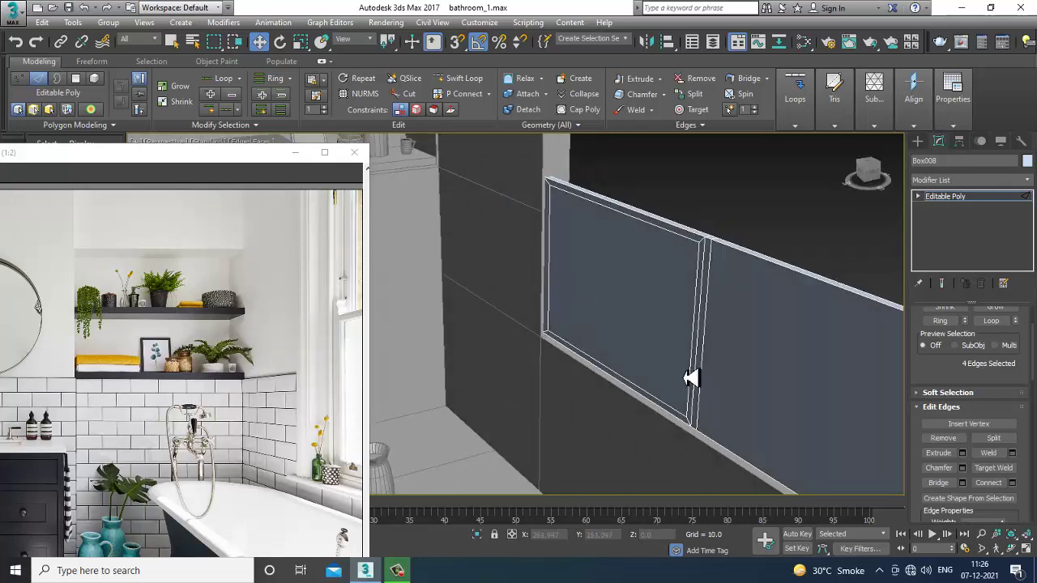
Inset the inner polygon of the framed window half again by 0.585
key("4")
left_click(650, 316)
scroll(644, 314, "up", 3)
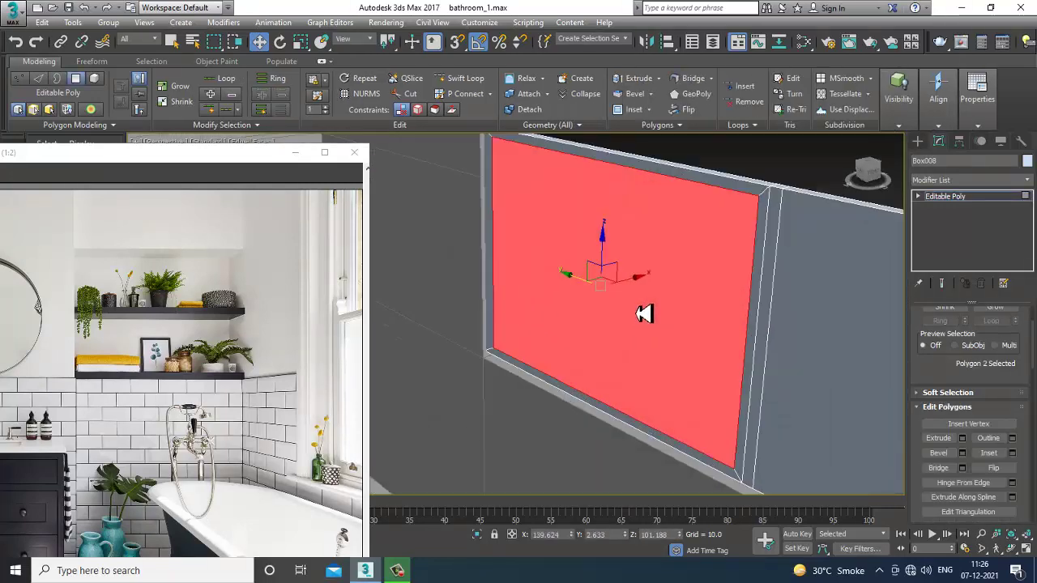
left_click(1009, 470)
left_click(1012, 454)
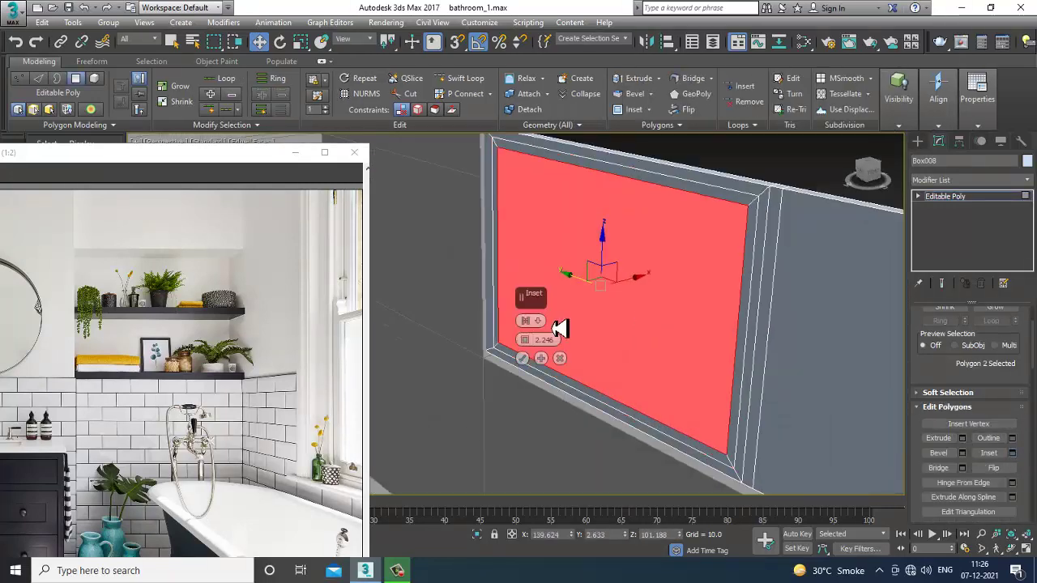
left_click_drag(528, 344, 537, 354)
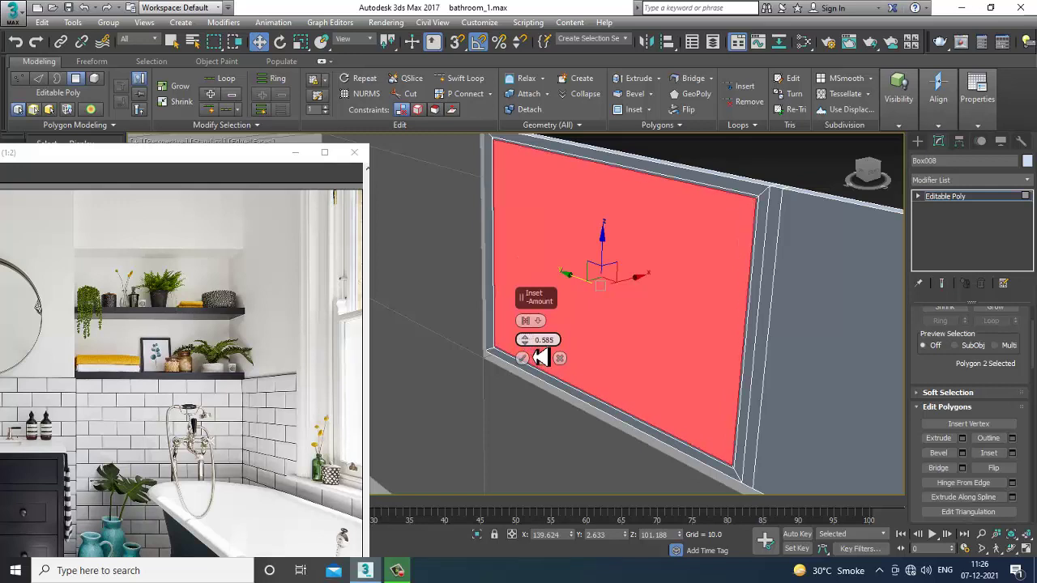
left_click(528, 358)
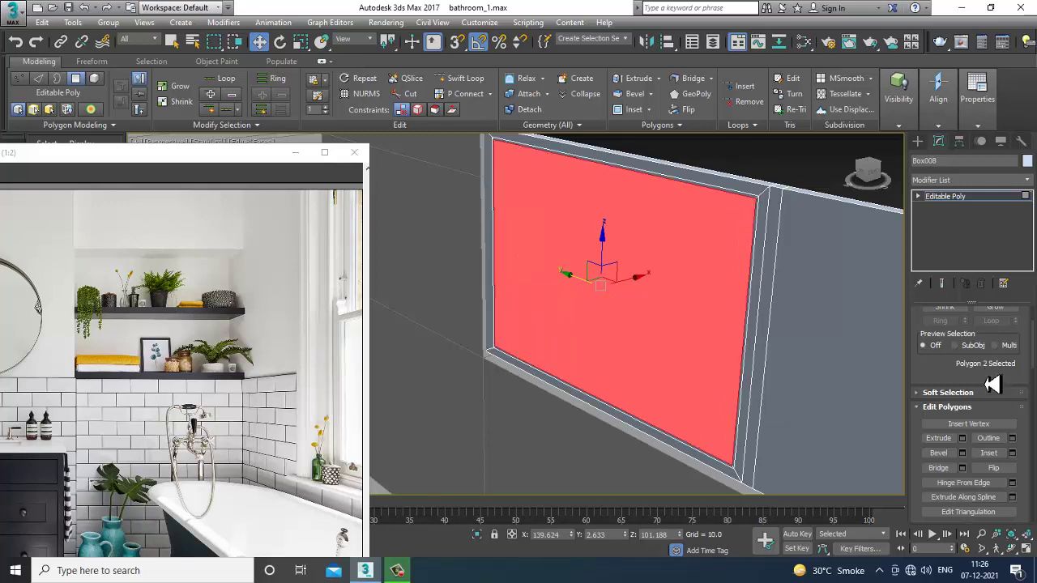
Extrude the inner pane polygon inward by -4.395 and clear the selection
left_click(963, 438)
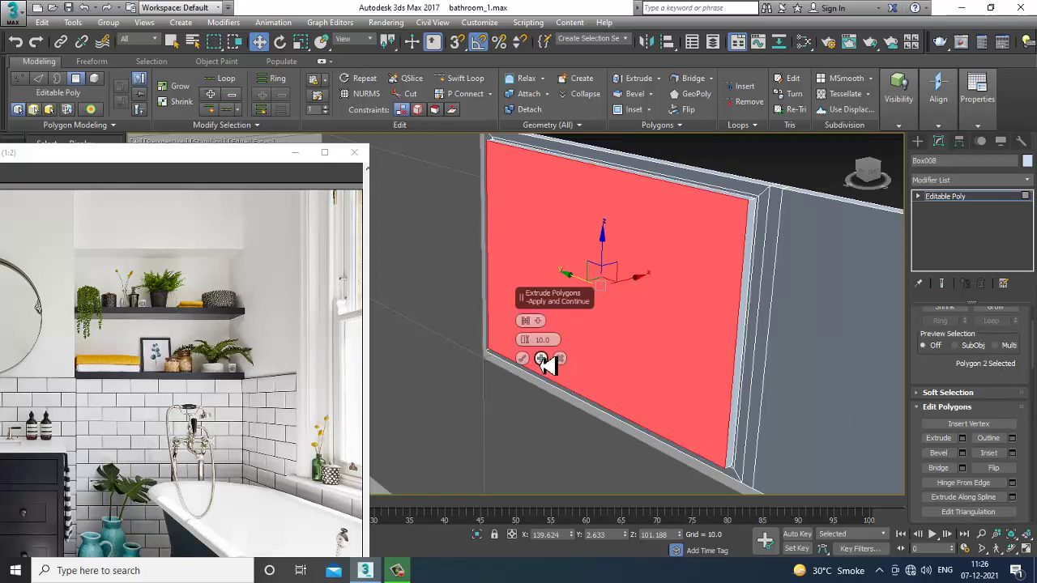
left_click_drag(529, 352, 548, 424)
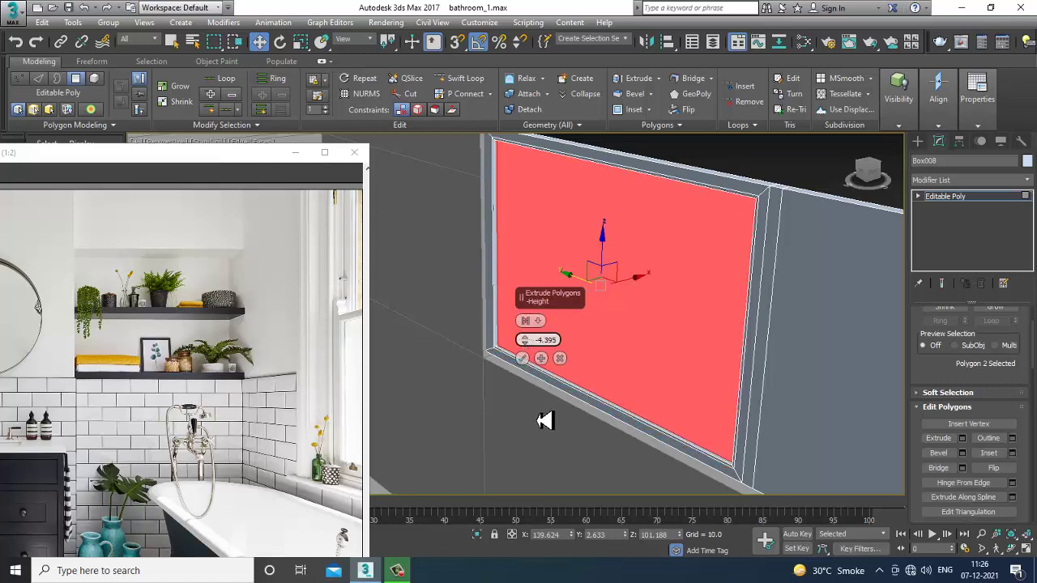
left_click(523, 358)
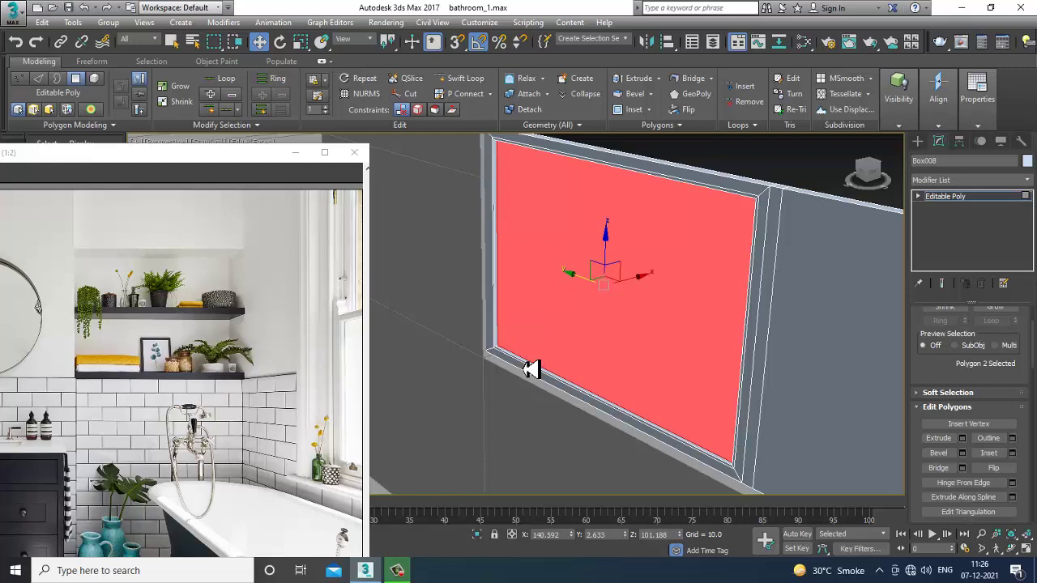
left_click(821, 151)
Select the recessed pane's four bottom vertices in the Left view and raise them about 1.5 units
scroll(689, 387, "down", 1)
middle_click_drag(689, 387, 669, 333)
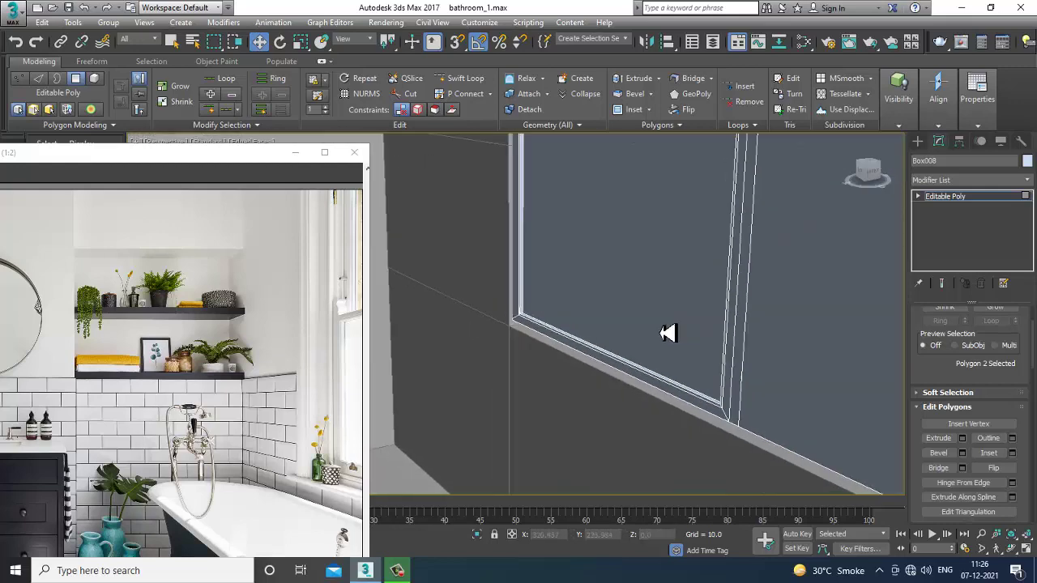
scroll(669, 333, "down", 1)
key("alt+w")
key("alt+w")
key("alt+w")
key("alt+w")
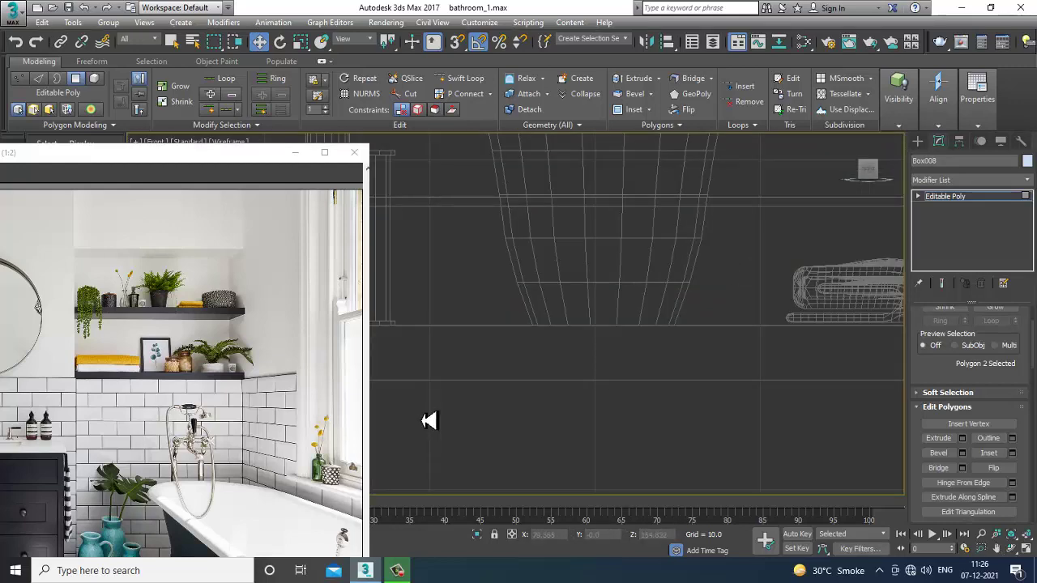
scroll(627, 370, "down", 3)
scroll(458, 381, "up", 2)
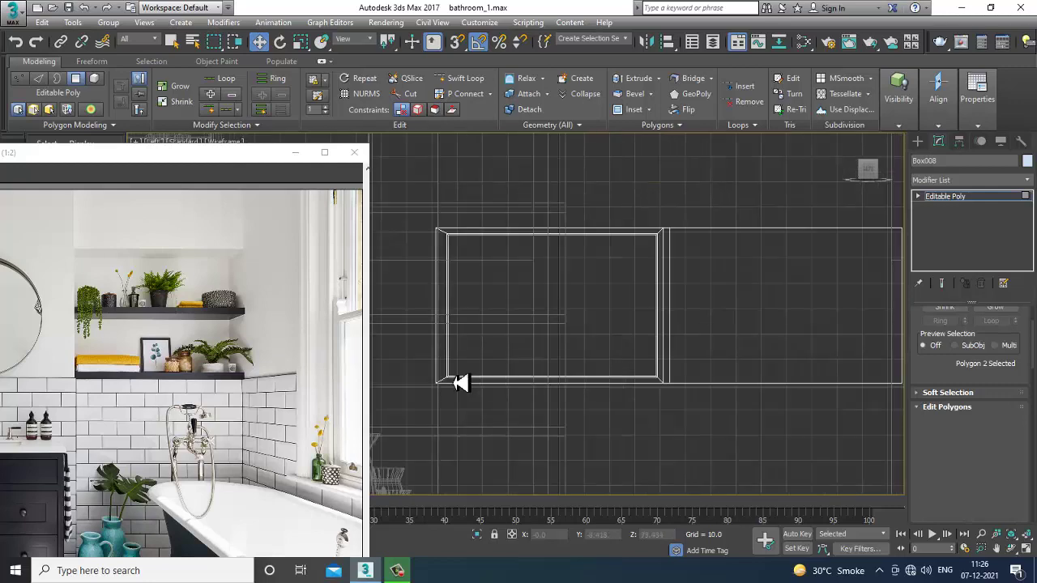
key("1")
left_click_drag(717, 380, 715, 380)
scroll(565, 358, "up", 2)
scroll(565, 356, "down", 1)
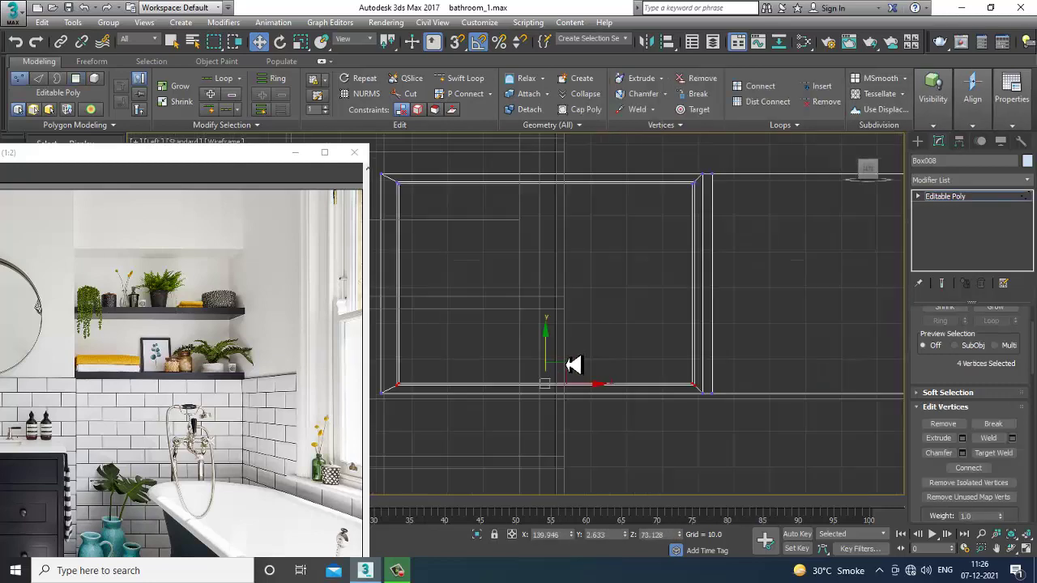
middle_click_drag(536, 354, 573, 356)
left_click_drag(585, 365, 588, 358)
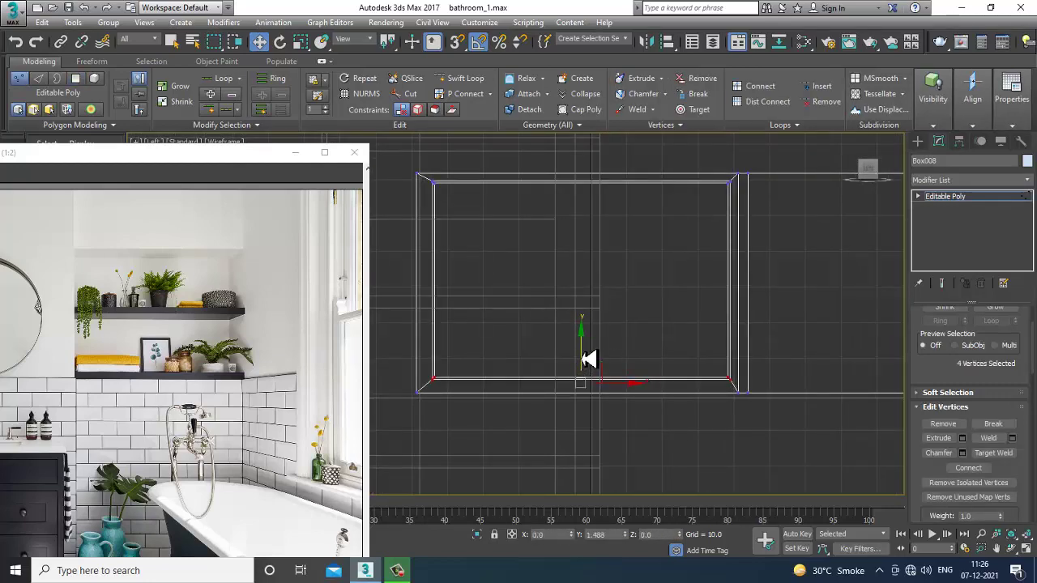
Examine the framed window half in the perspective view and compare it with the window in the reference photo
key("alt+w")
middle_click(832, 395)
key("alt+w")
scroll(754, 361, "down", 4)
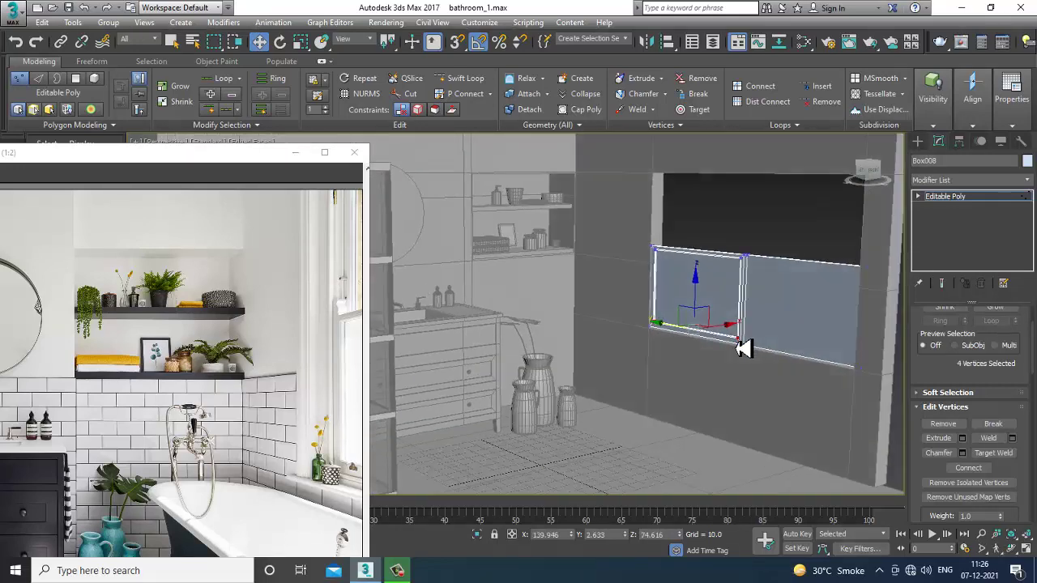
middle_click_drag(738, 348, 731, 361, "alt")
scroll(741, 361, "up", 2)
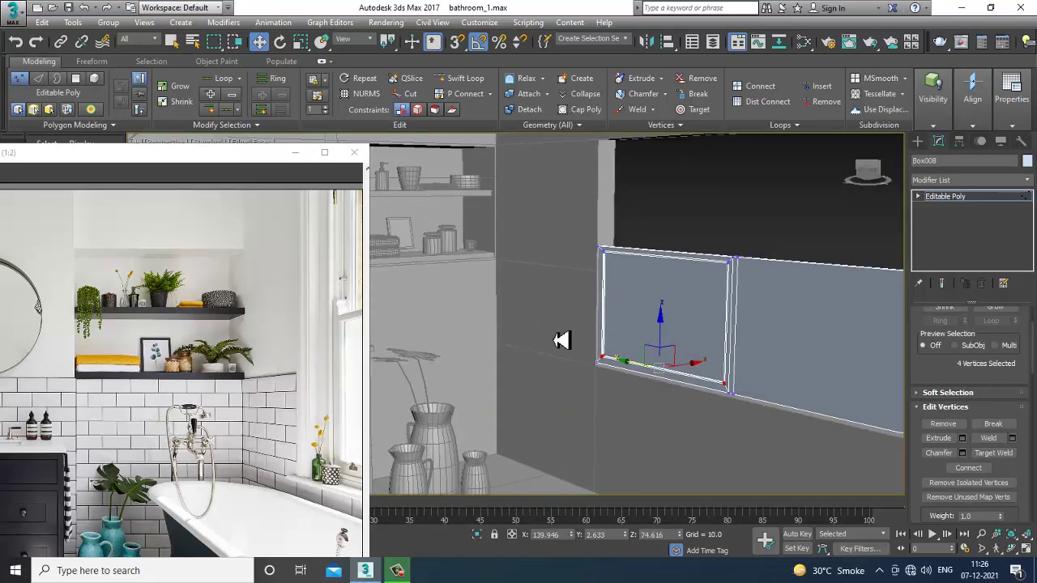
scroll(332, 344, "up", 1)
middle_click_drag(367, 328, 239, 382)
middle_click_drag(314, 313, 195, 350)
scroll(246, 354, "down", 1)
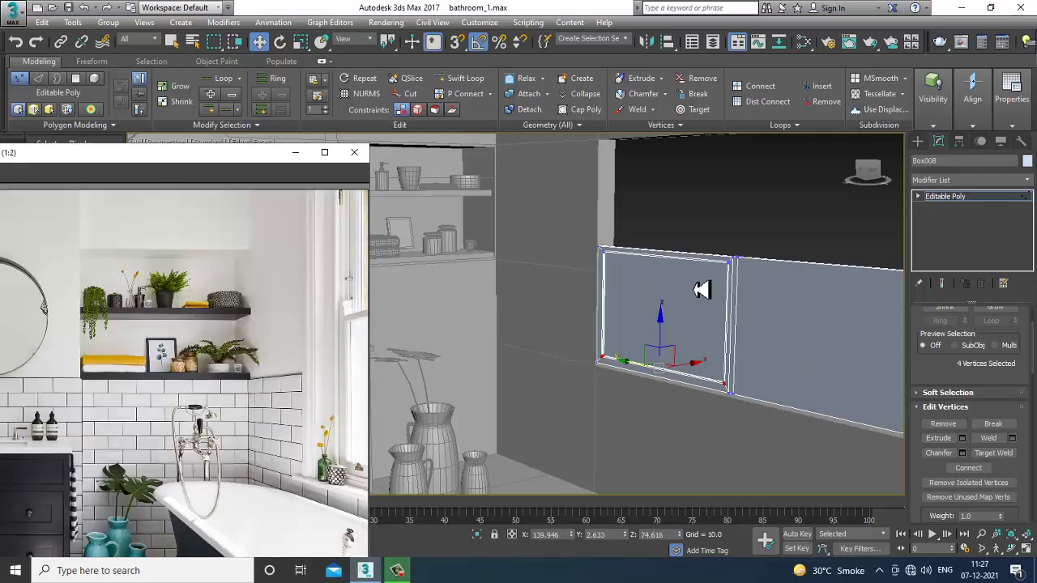
Leave vertex editing and move the whole window half about 3.2 units along X, to X 145.143
middle_click_drag(699, 291, 881, 211, "alt")
left_click(952, 199)
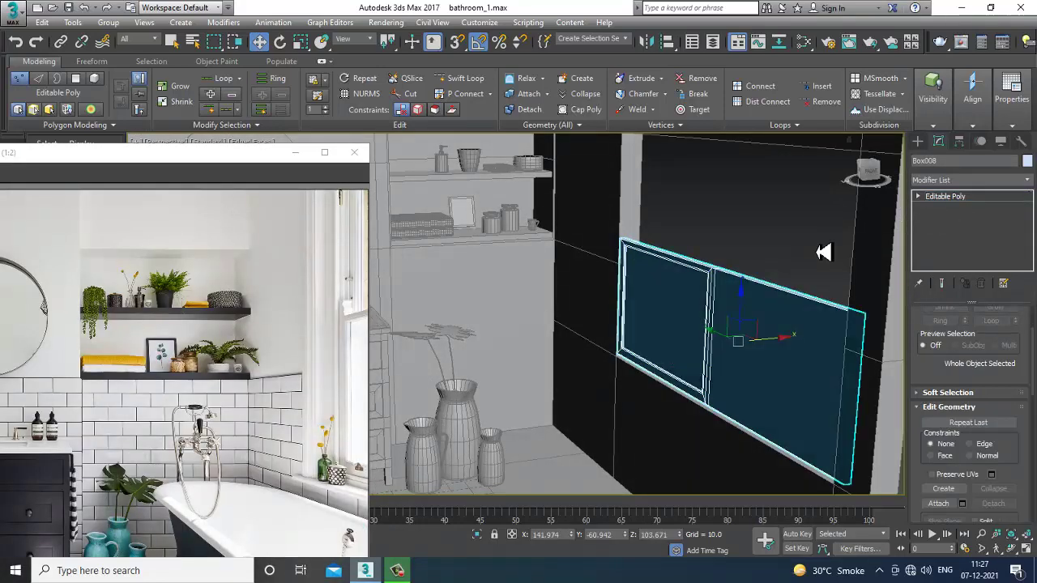
middle_click_drag(822, 250, 688, 316, "alt")
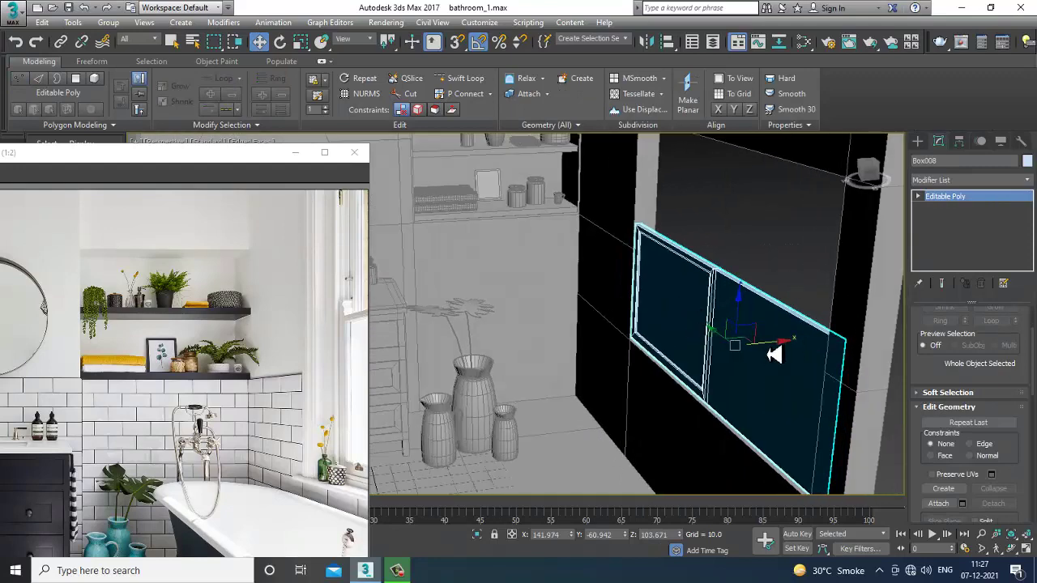
left_click_drag(773, 354, 780, 353)
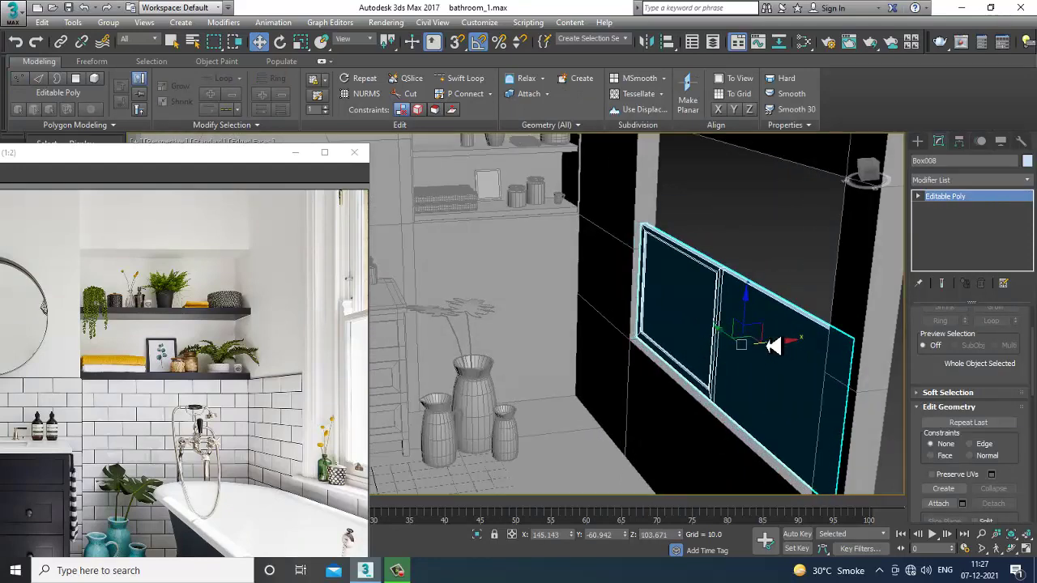
Select the window half's rear polygons, shift them about 2.9 units along X and leave polygon editing
middle_click_drag(773, 345, 944, 328, "alt")
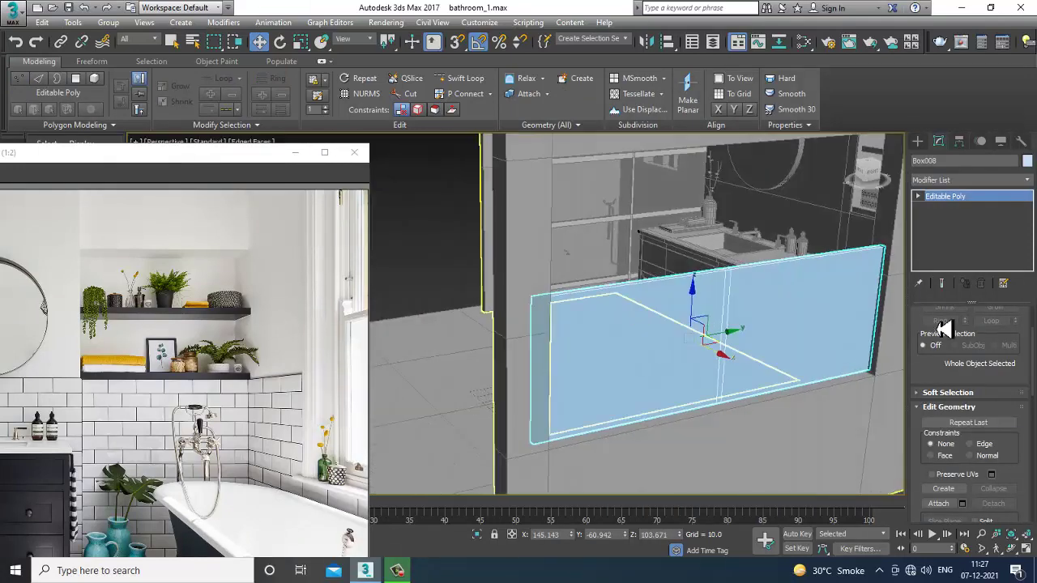
key("4")
left_click(834, 292)
left_click(672, 332)
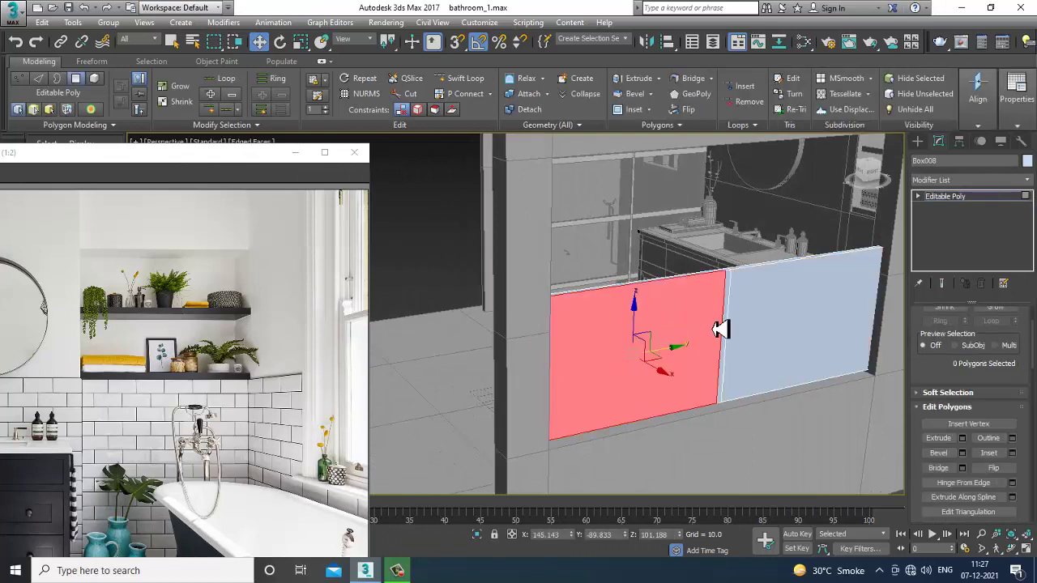
left_click(728, 319, "ctrl")
middle_click_drag(725, 313, 822, 314, "alt")
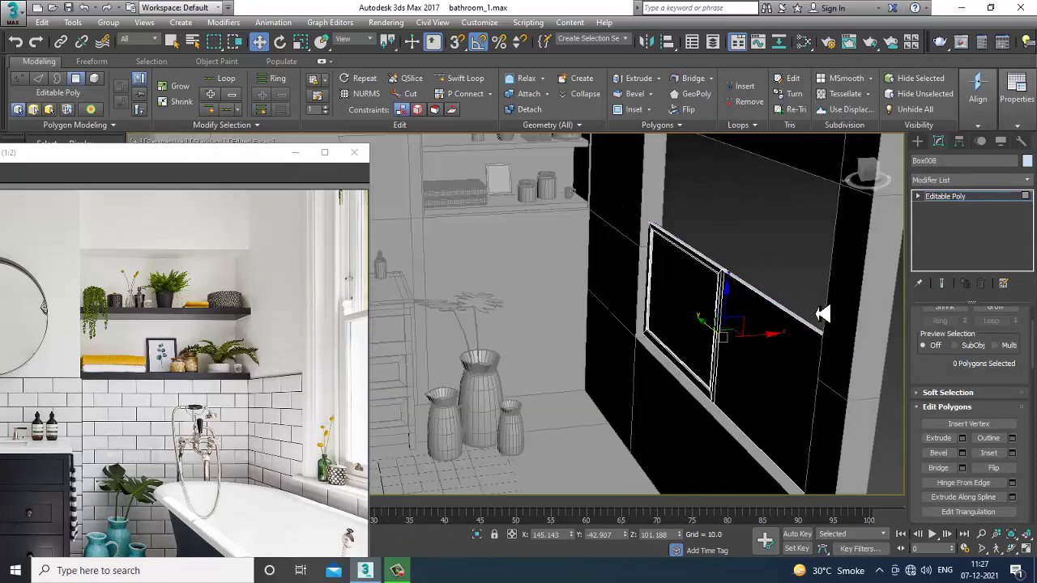
left_click_drag(771, 344, 799, 347)
middle_click_drag(695, 343, 729, 299, "alt")
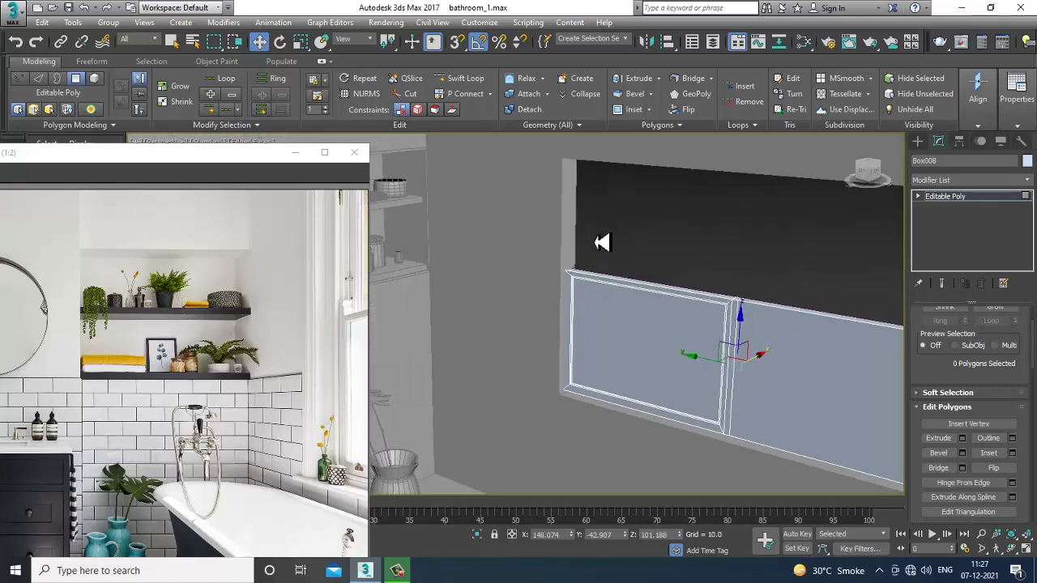
left_click(968, 203)
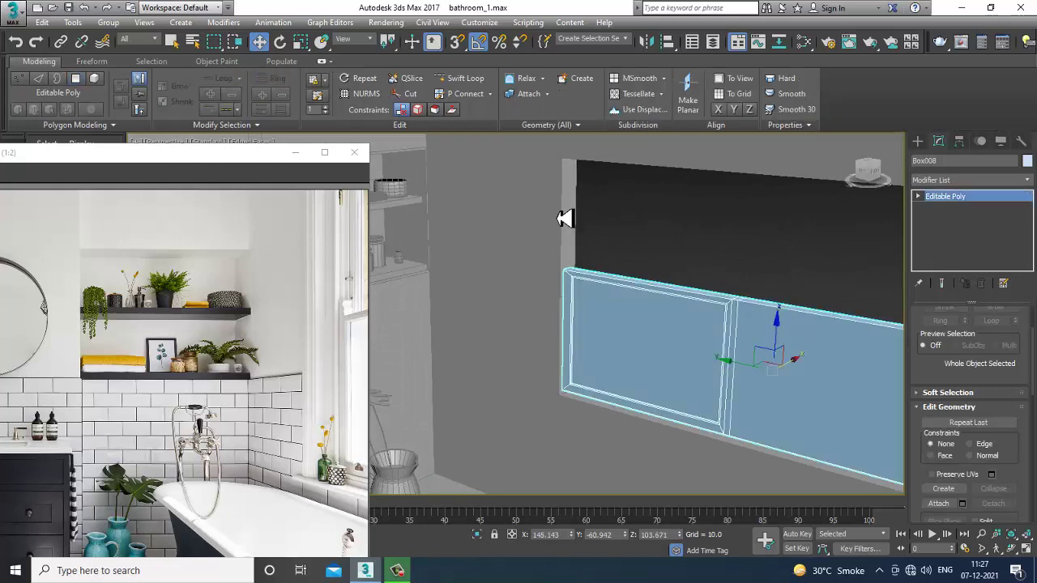
Create a thin box over the window opening in the Left view, about 116.6 long and 180.7 wide
left_click(532, 219)
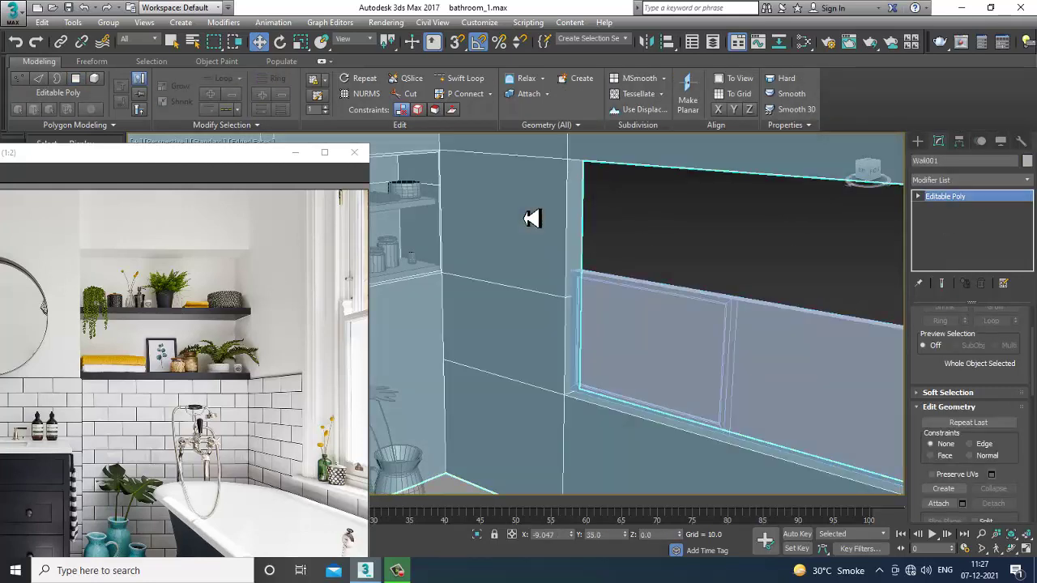
middle_click_drag(627, 254, 597, 275)
key("alt+w")
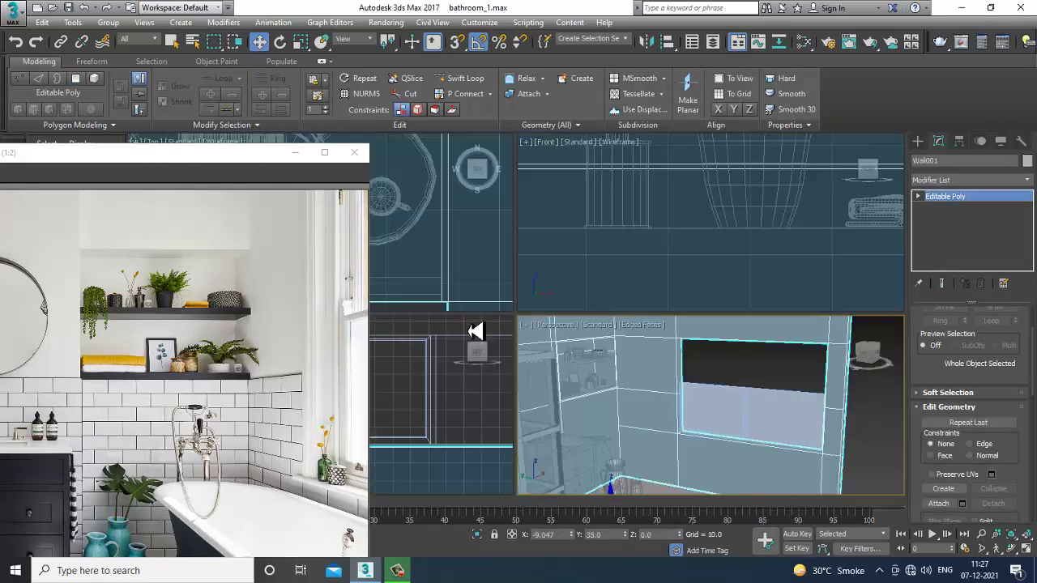
middle_click(438, 413)
key("alt+w")
scroll(441, 413, "down", 3)
middle_click_drag(502, 379, 552, 349)
scroll(621, 322, "down", 3)
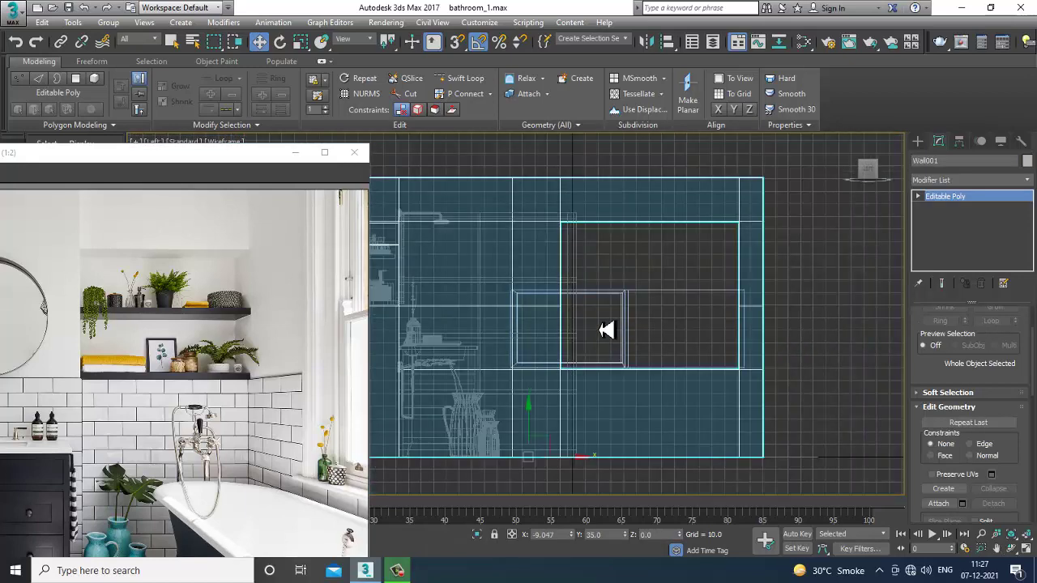
left_click(920, 143)
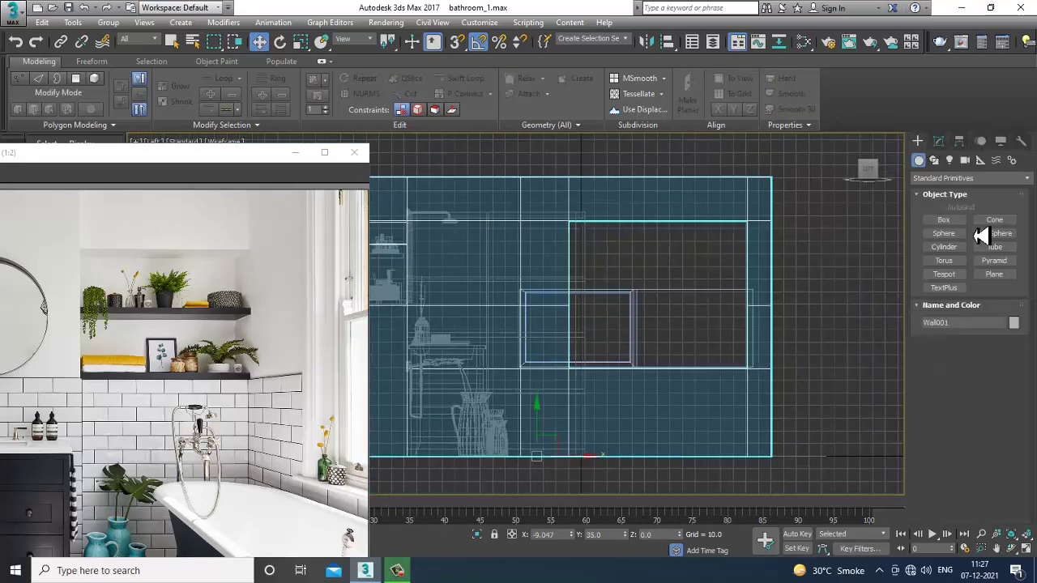
scroll(528, 230, "up", 2)
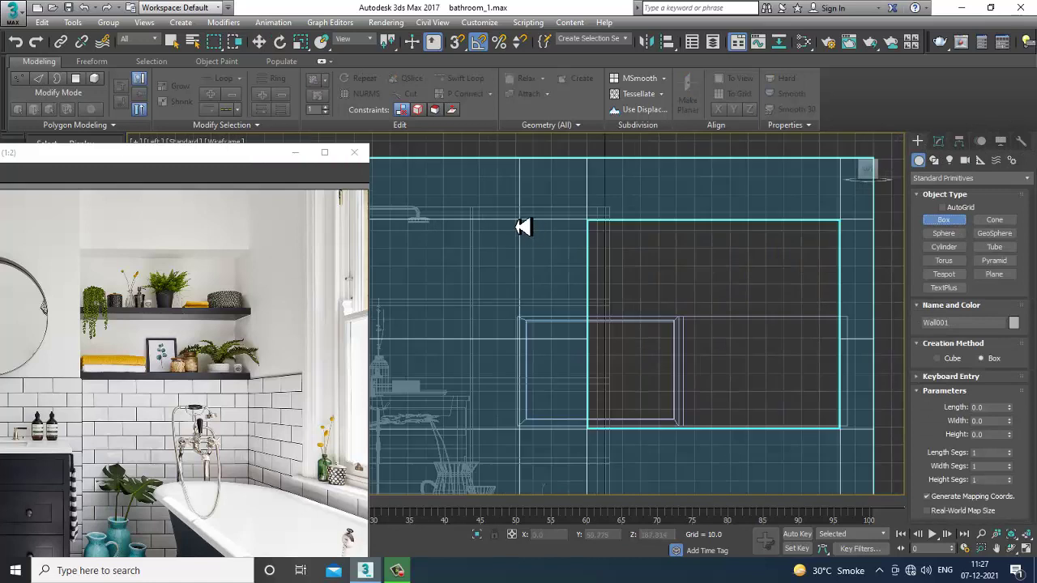
left_click_drag(519, 219, 851, 437)
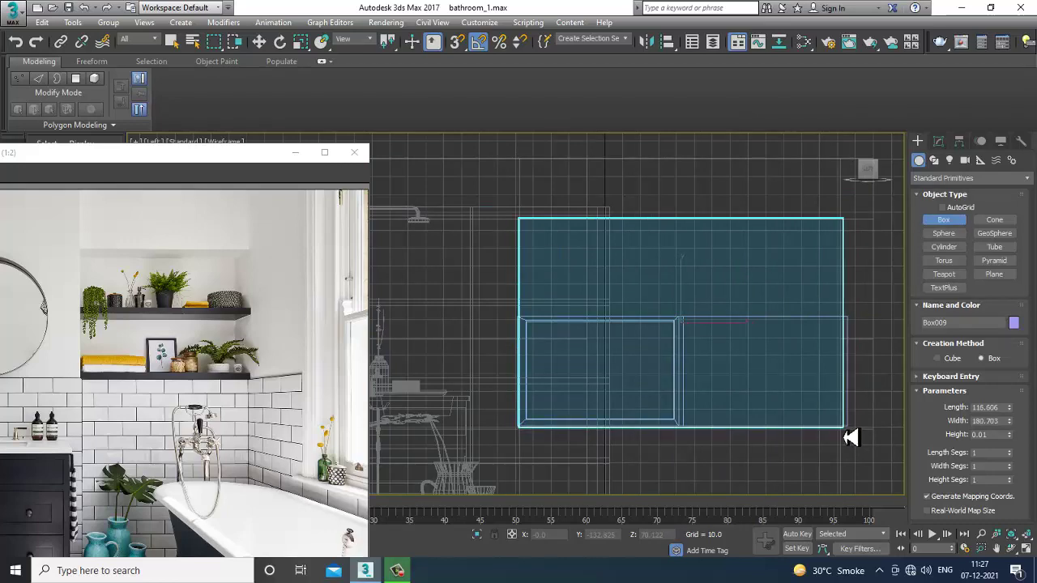
left_click(842, 430)
Scale the new box along X in the perspective view to make it thicker
key("w")
key("alt+w")
left_click(682, 435)
key("alt+w")
scroll(672, 414, "down", 4)
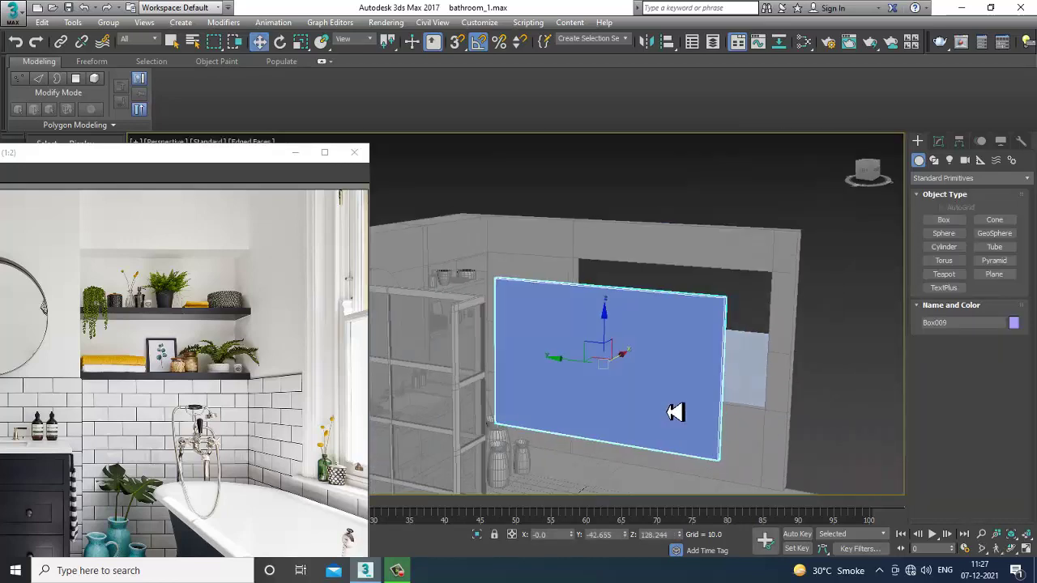
middle_click_drag(668, 411, 600, 405, "alt")
key("r")
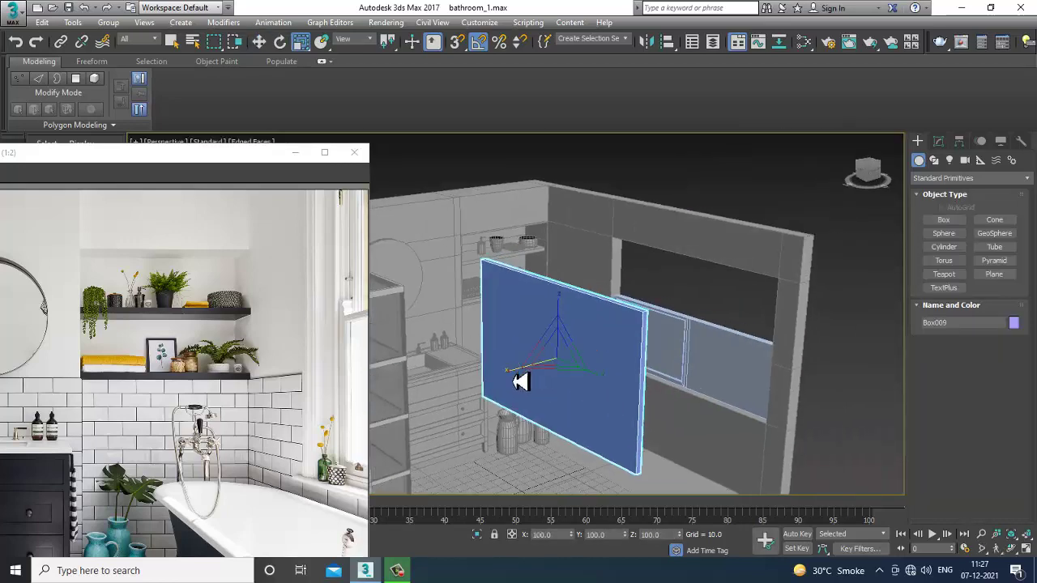
left_click_drag(519, 381, 501, 387)
Move the thickened box along X into the side wall's window opening, to about X 145.7
key("w")
middle_click_drag(644, 364, 616, 368, "alt")
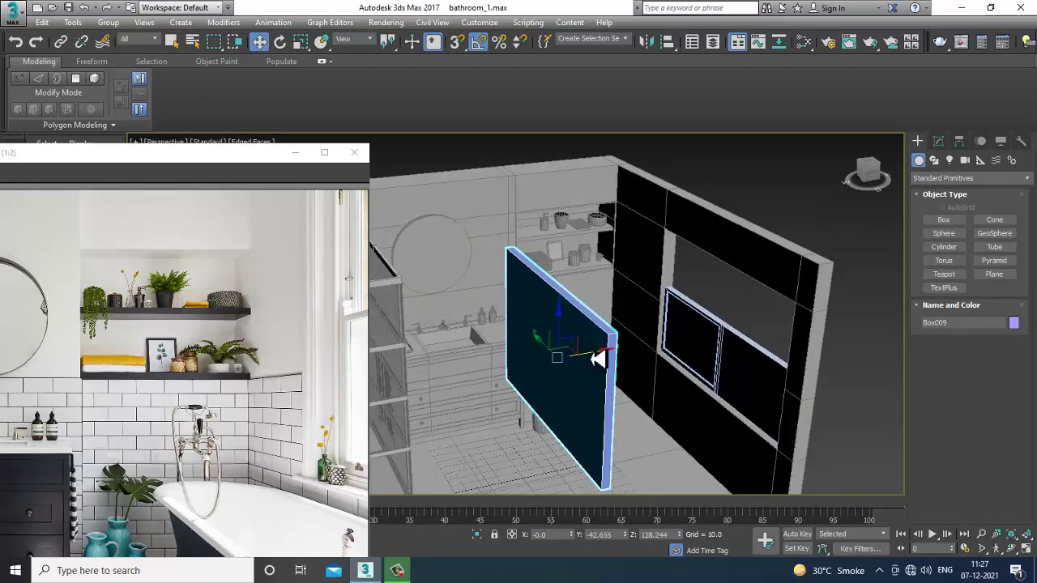
left_click_drag(597, 359, 762, 367)
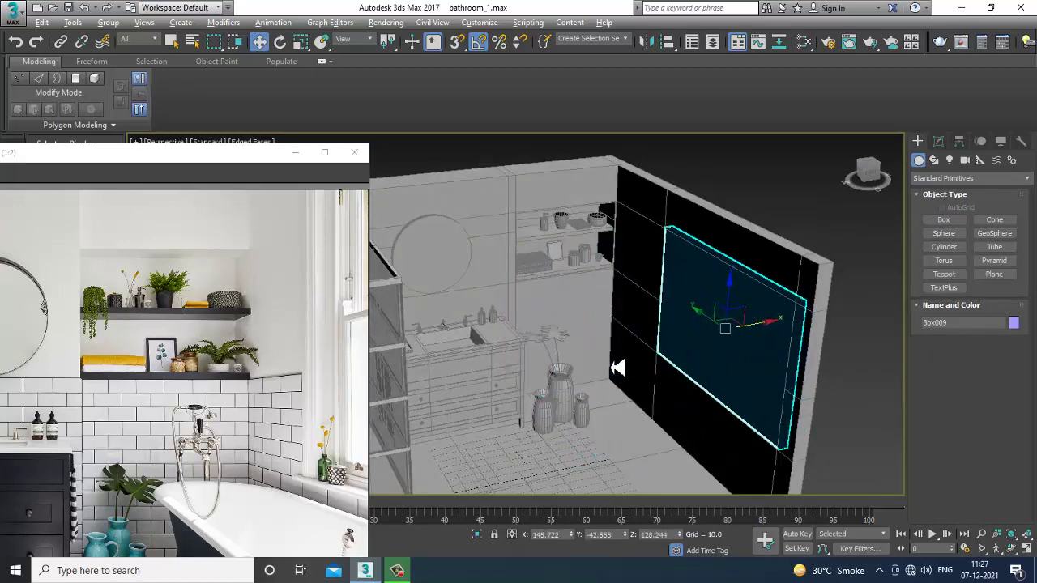
middle_click_drag(618, 367, 629, 300, "alt")
scroll(627, 349, "up", 3)
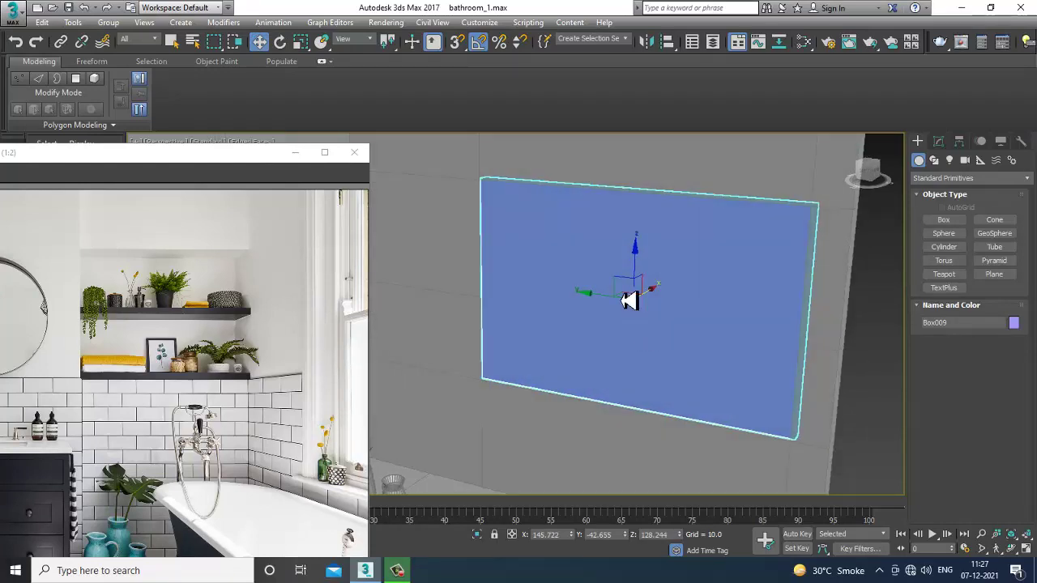
Convert the box in the window opening to an editable poly
right_click(576, 240)
mouse_move(672, 360)
left_click(770, 370)
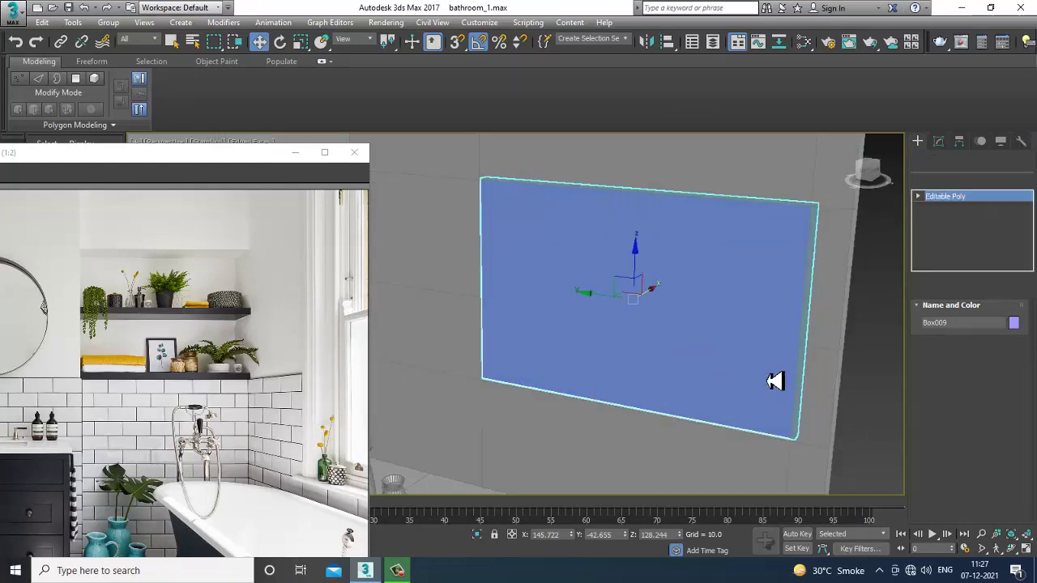
Inset the box's front and rear polygons by 5.983 and delete the inner polygons to leave an open frame
key("4")
left_click(666, 346)
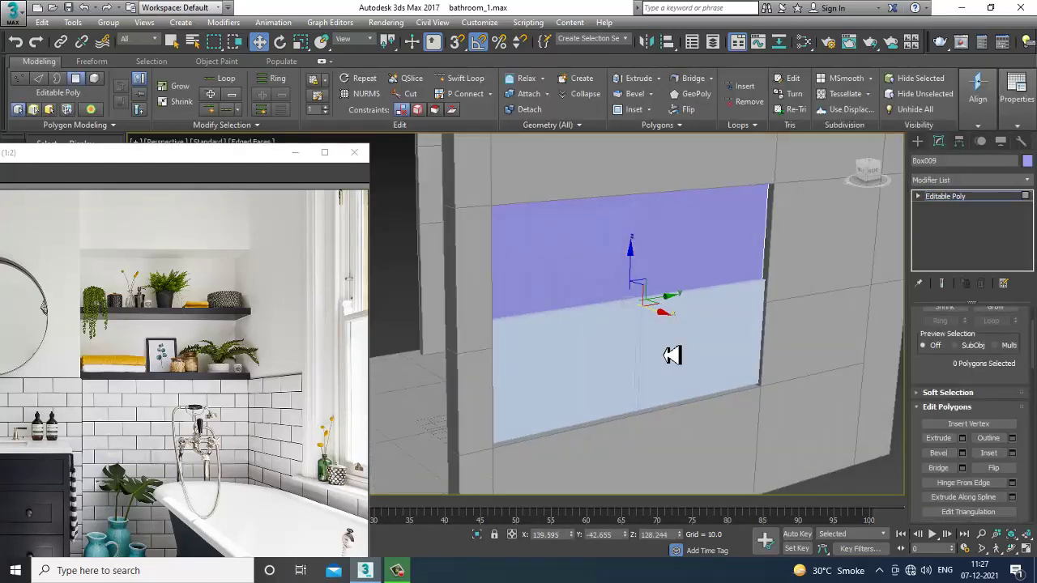
left_click(1013, 454)
middle_click_drag(625, 321, 778, 318, "alt")
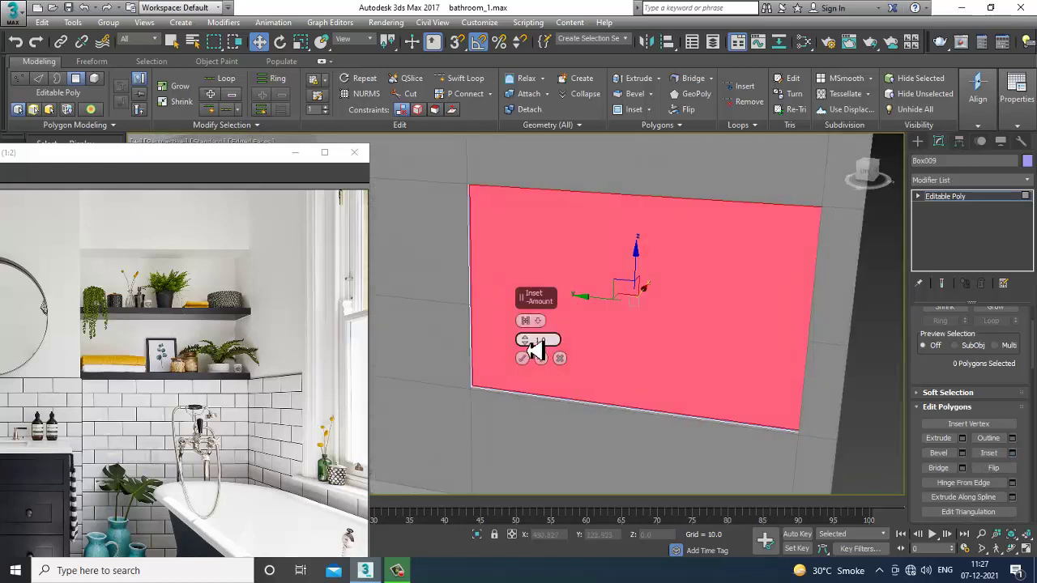
left_click_drag(532, 346, 520, 326)
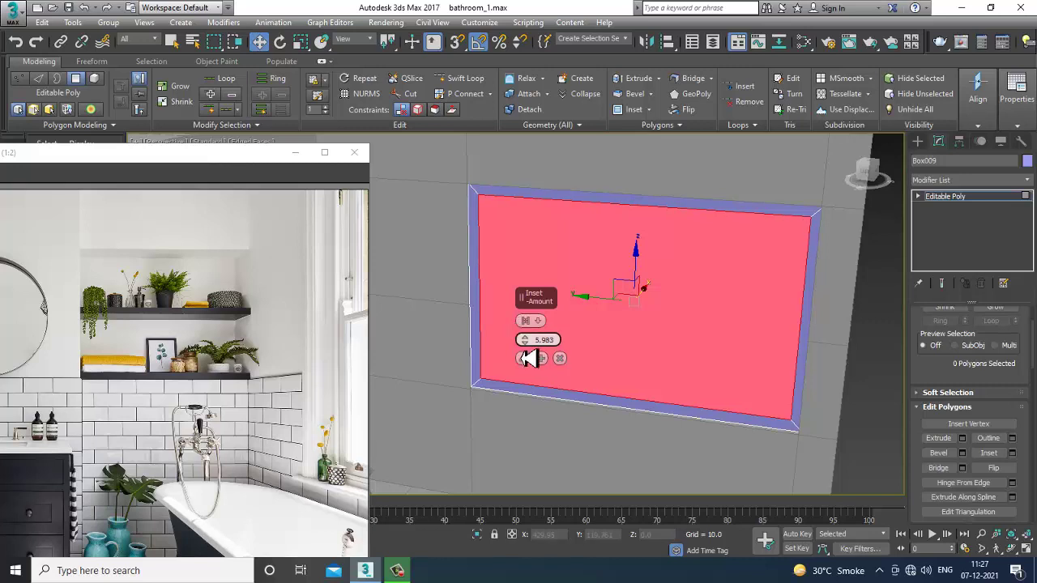
left_click(522, 359)
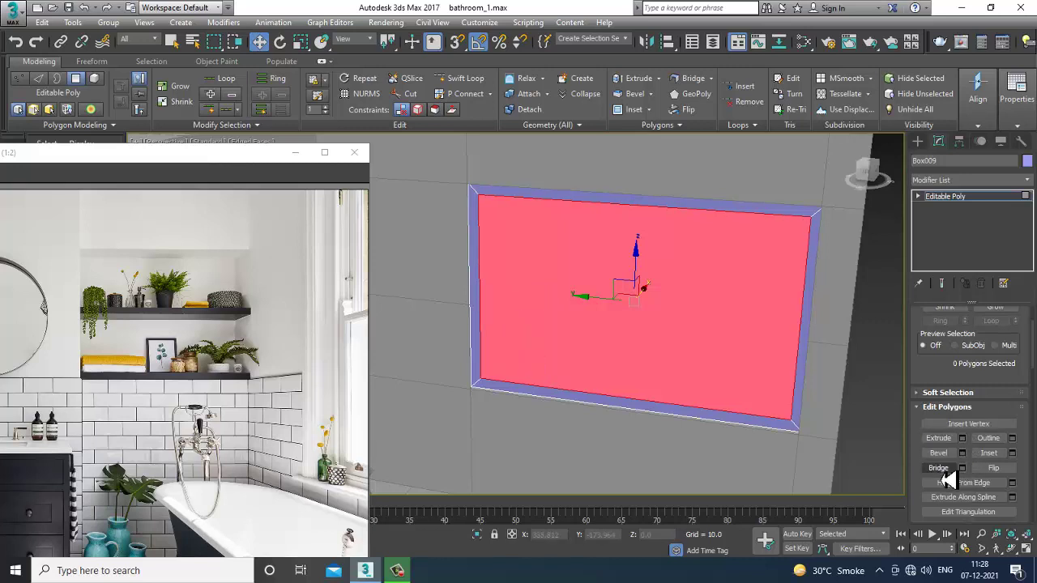
key("Delete")
left_click(966, 199)
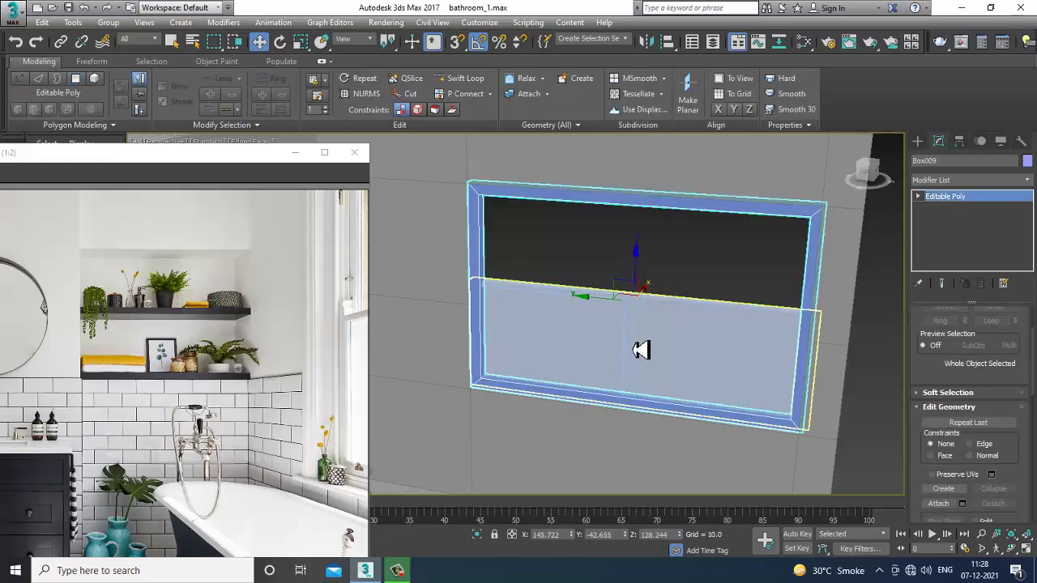
Move the window half's outer vertices beside the recessed pane inward about 7 units in the Left view, to the frame's inner edge
left_click(618, 349)
key("alt+w")
key("alt+w")
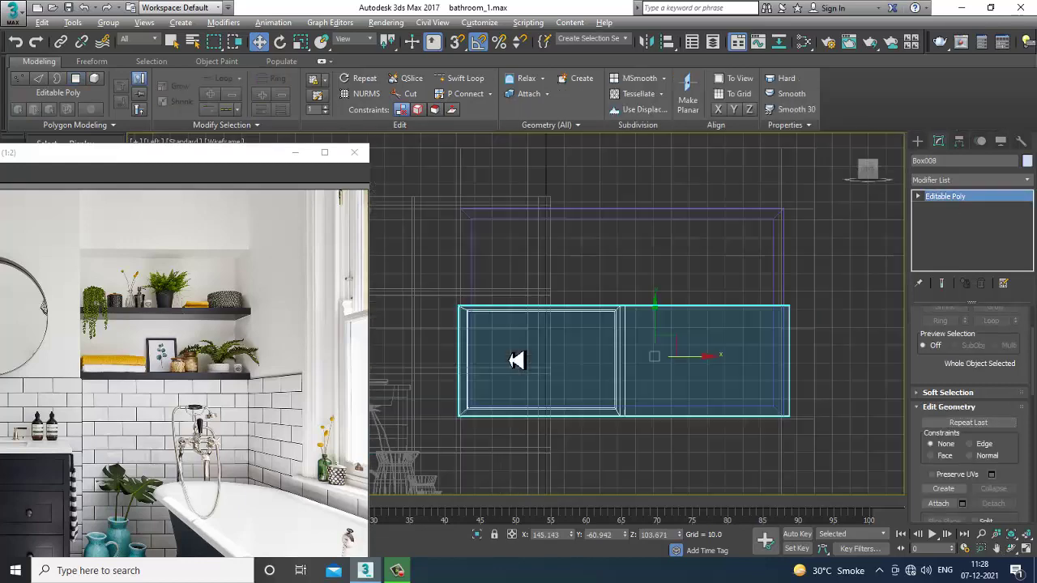
scroll(515, 359, "up", 2)
key("1")
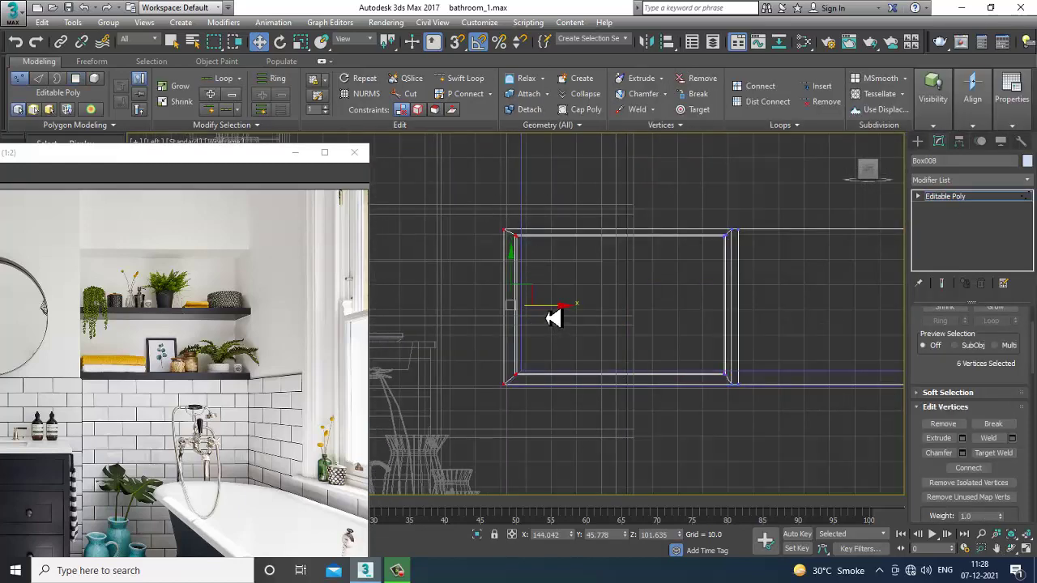
left_click_drag(553, 318, 573, 315)
scroll(578, 326, "down", 2)
middle_click_drag(560, 359, 450, 362)
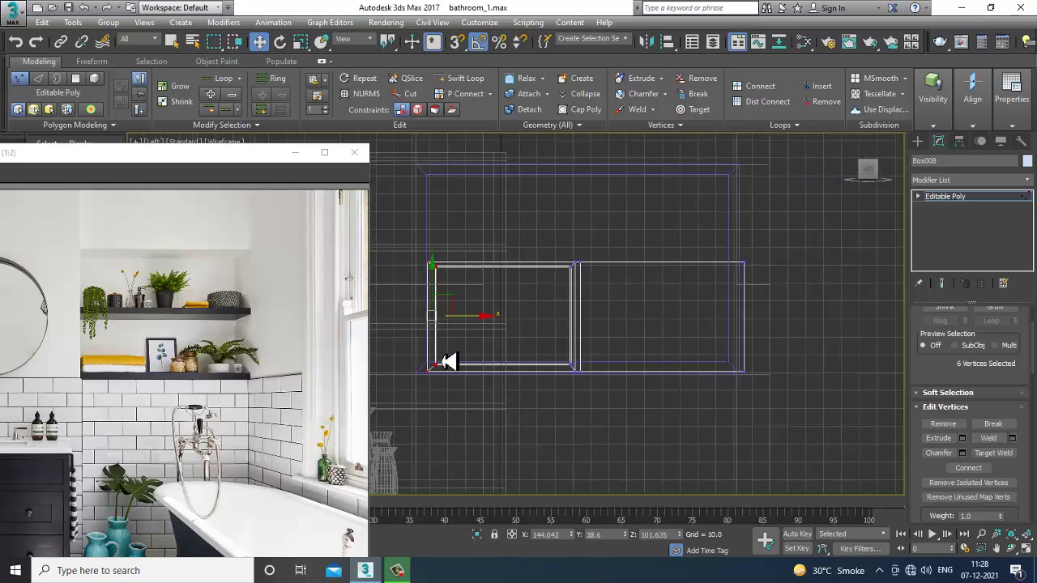
Raise the window half's bottom vertices and move the plain end's vertices inward to fit inside the frame, and leave vertex editing
left_click_drag(559, 344, 559, 333)
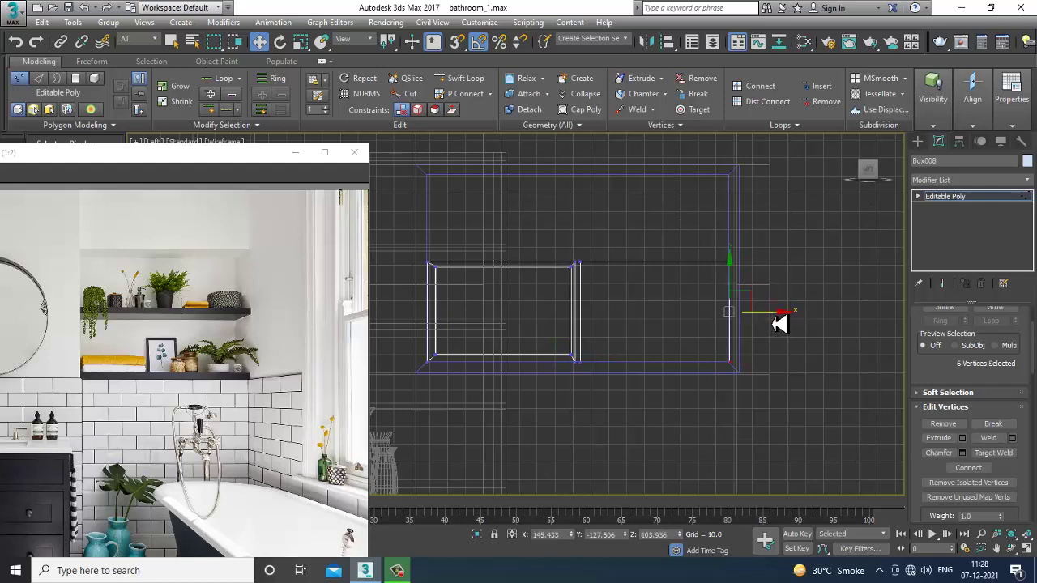
key("alt+w")
right_click(794, 387)
key("alt+w")
middle_click_drag(796, 389, 734, 361, "alt")
scroll(741, 359, "up", 3)
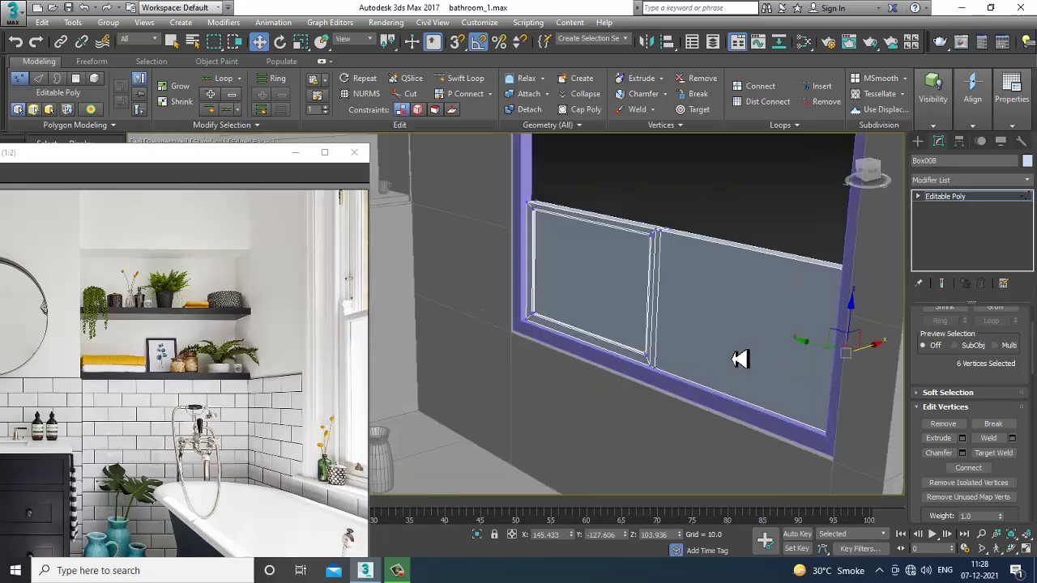
middle_click_drag(716, 313, 863, 260)
left_click(961, 200)
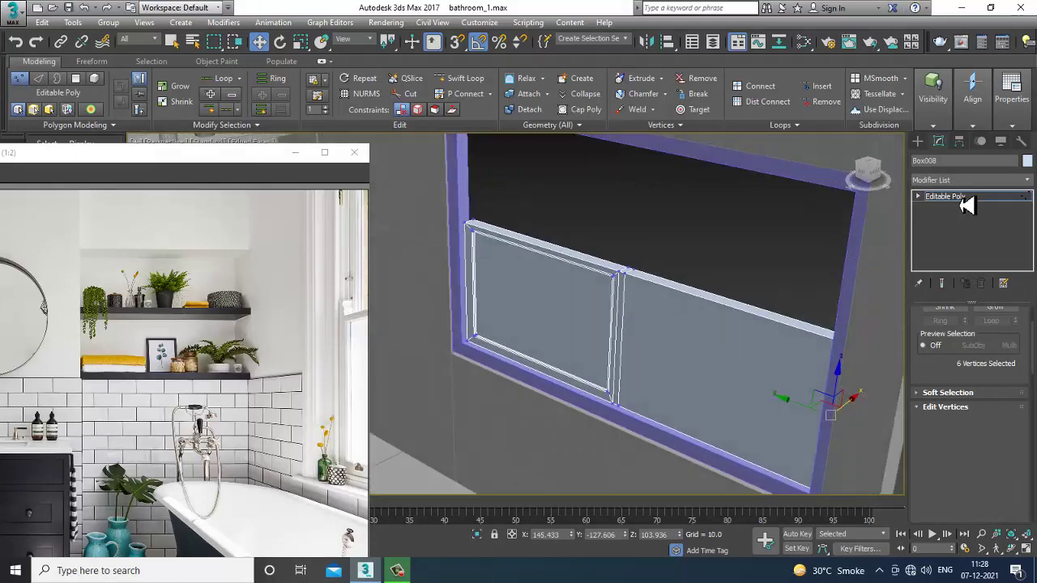
Select the outer window frame and convert it to an editable poly again
middle_click_drag(626, 285, 606, 248, "alt")
scroll(583, 322, "up", 3)
middle_click_drag(583, 321, 629, 357)
left_click(504, 236)
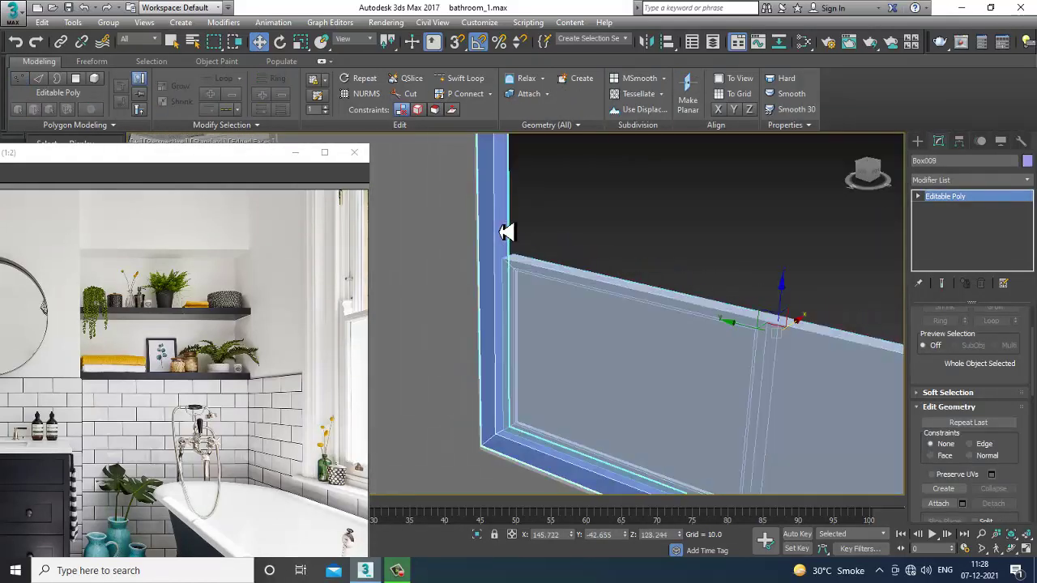
right_click(502, 228)
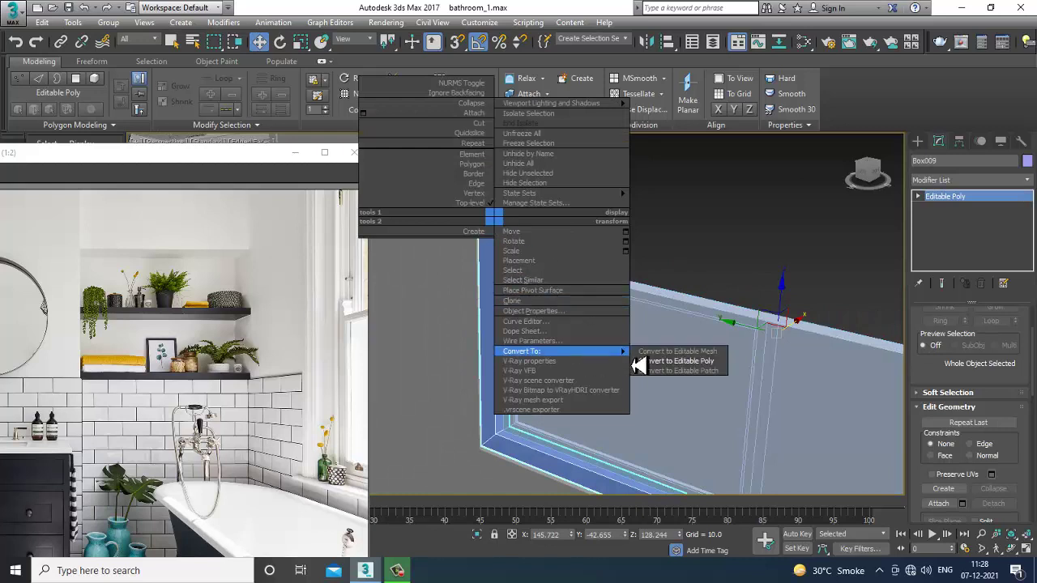
left_click(697, 372)
Chamfer the outer window frame's front and rear inner edge loops and leave edge editing
left_click(748, 226)
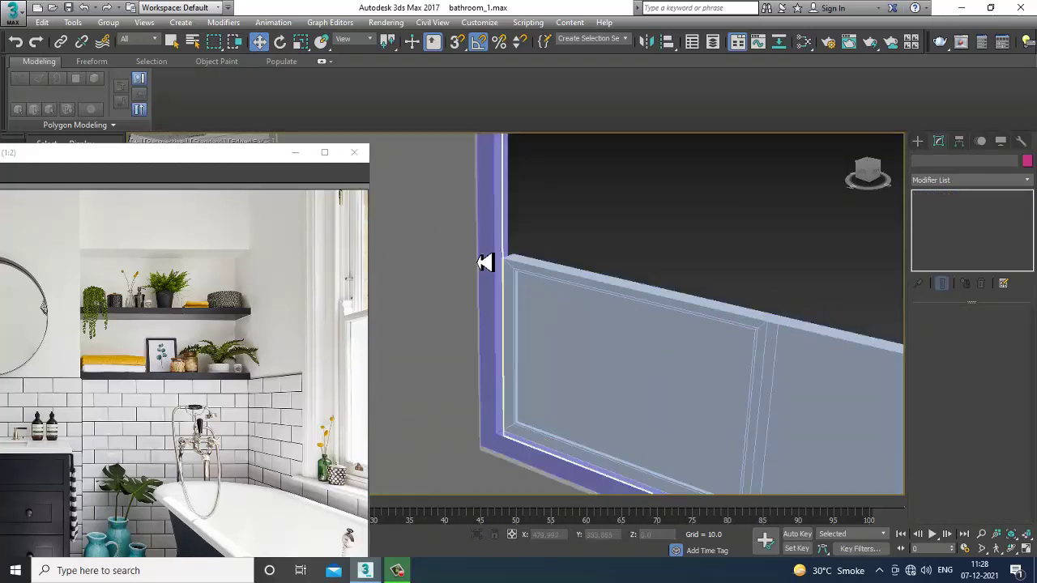
left_click(489, 262)
left_click(952, 331)
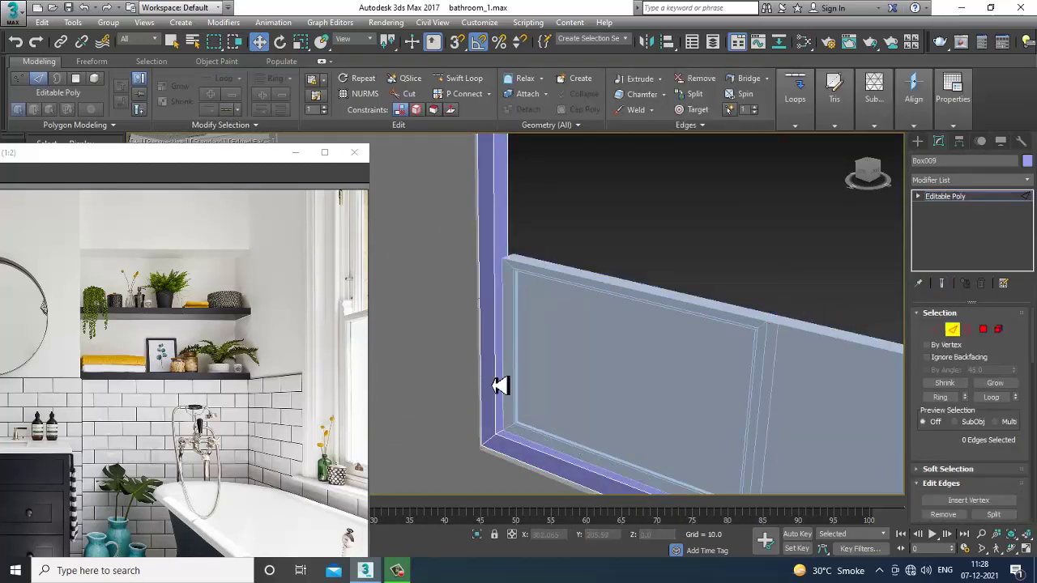
double_click(520, 430)
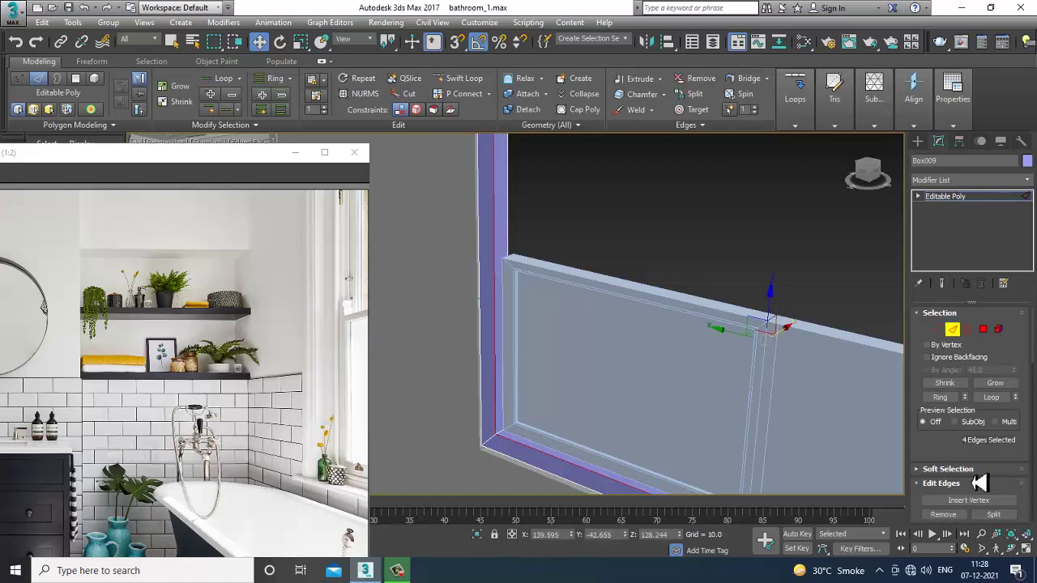
middle_click_drag(536, 325, 538, 304, "alt")
double_click(516, 244, "ctrl")
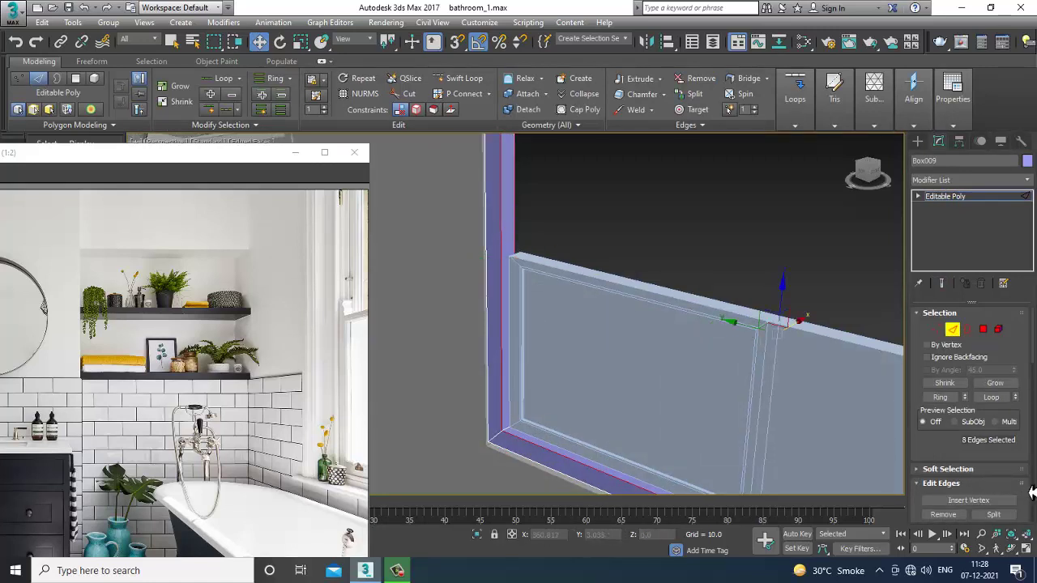
left_click_drag(964, 452, 958, 290)
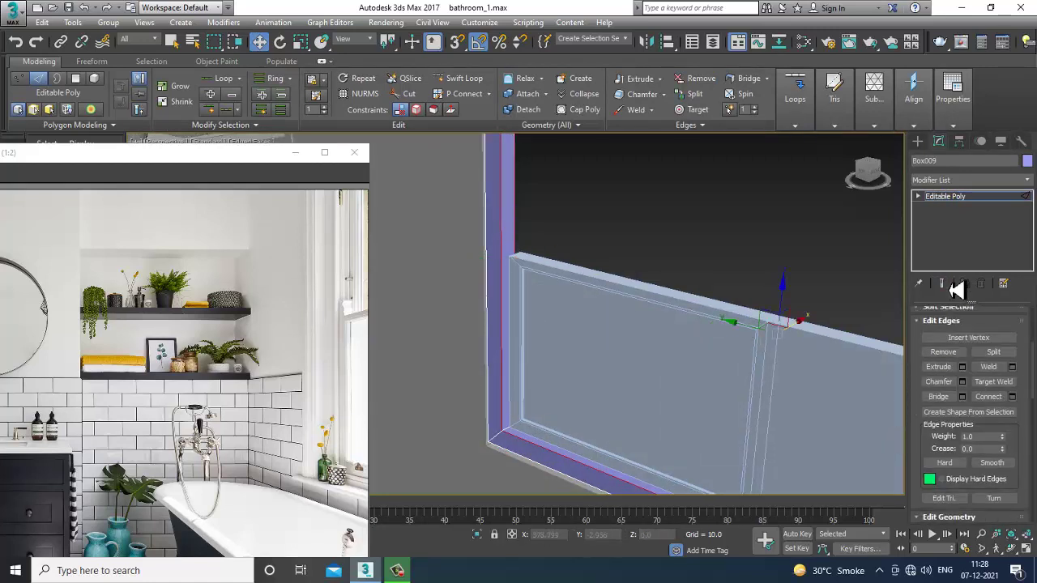
left_click(961, 382)
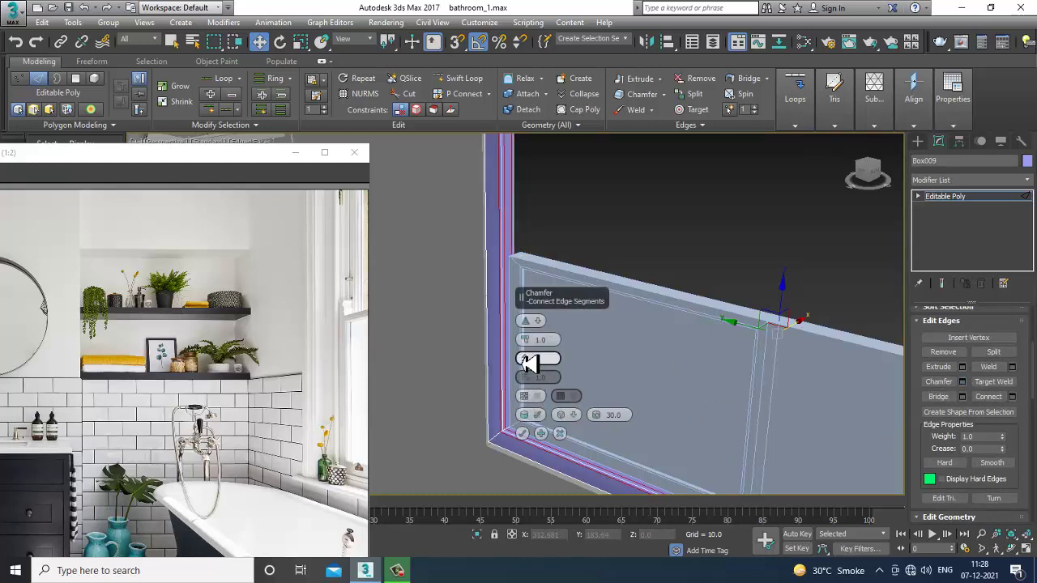
mouse_move(531, 348)
left_mouse_down()
mouse_move(535, 340)
mouse_move(539, 350)
left_mouse_up()
left_click(522, 434)
left_click(640, 195)
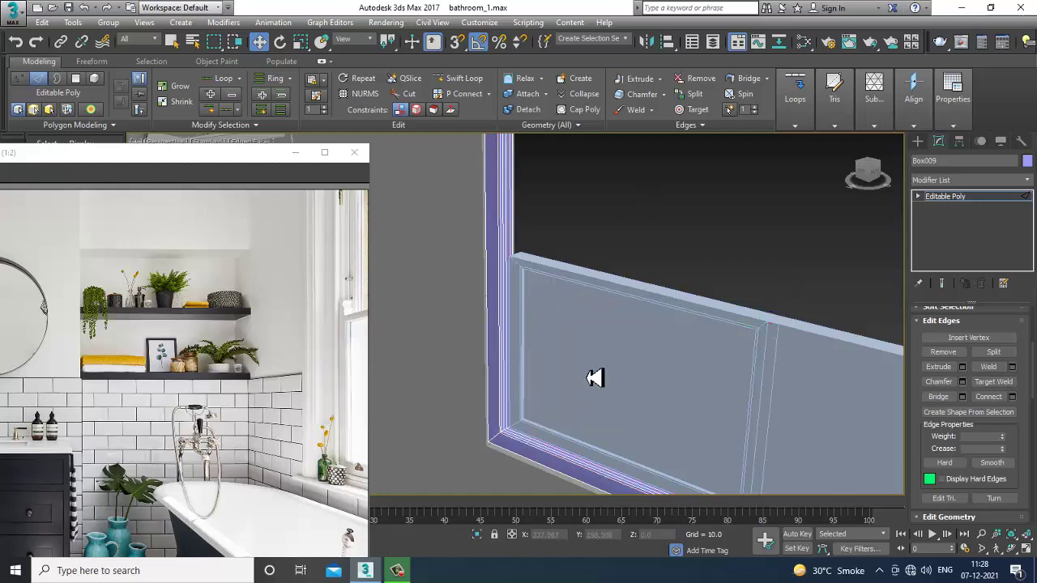
scroll(594, 377, "down", 4)
middle_click_drag(594, 377, 650, 291, "alt")
scroll(639, 336, "up", 2)
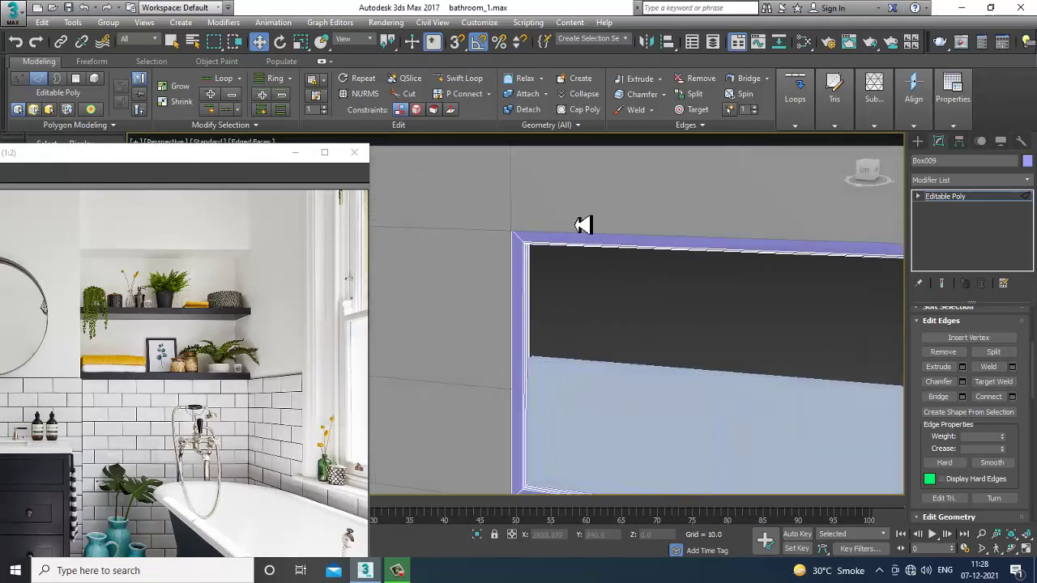
left_click(958, 200)
Draw a box about 51 by 56 units in the Left view, from the frame's upper inner corner down to the window half
left_click(576, 180)
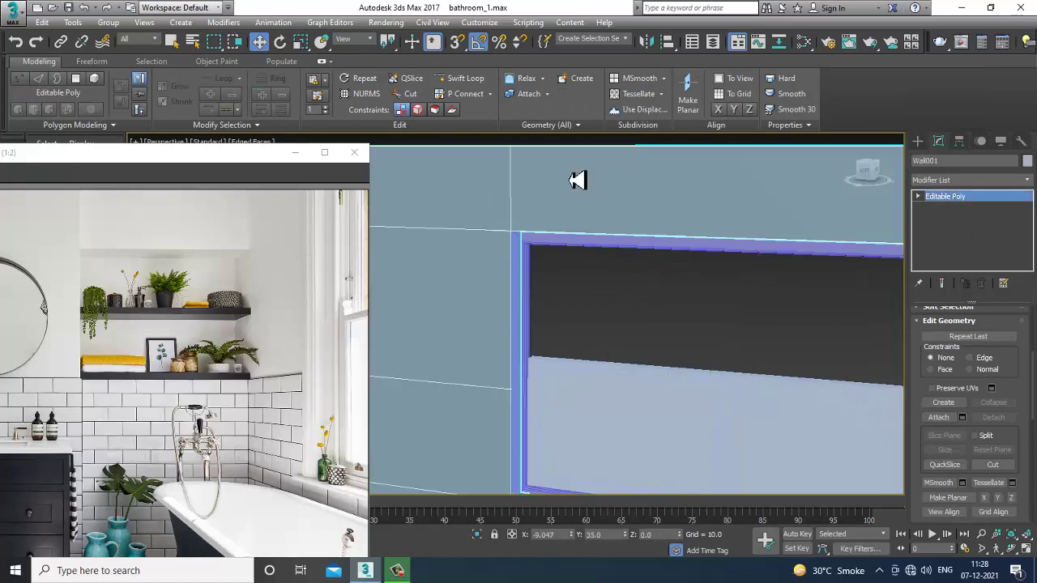
key("alt+w")
scroll(432, 394, "down", 3)
key("alt+w")
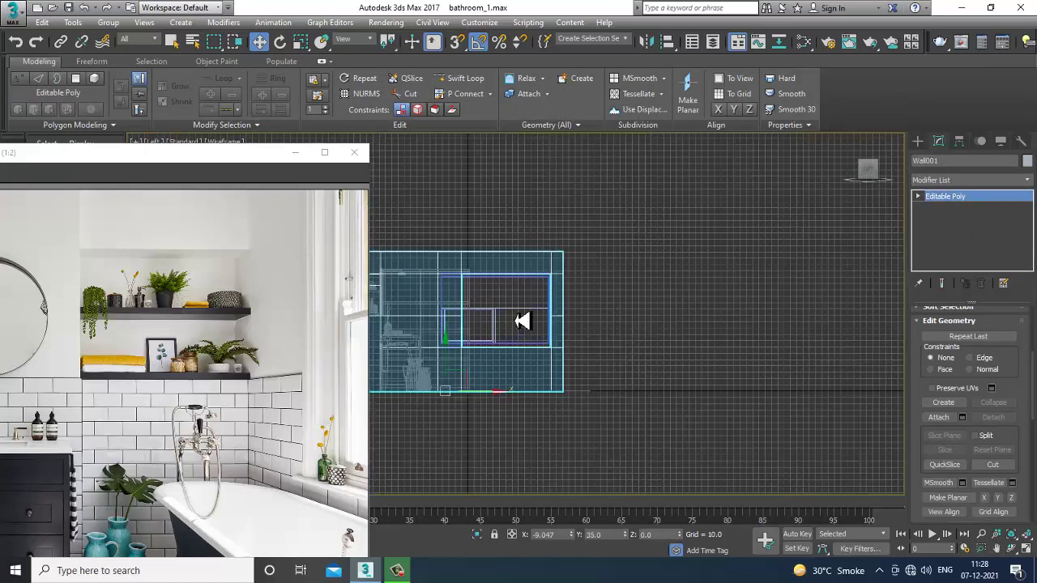
scroll(521, 321, "up", 4)
middle_click_drag(588, 290, 695, 303)
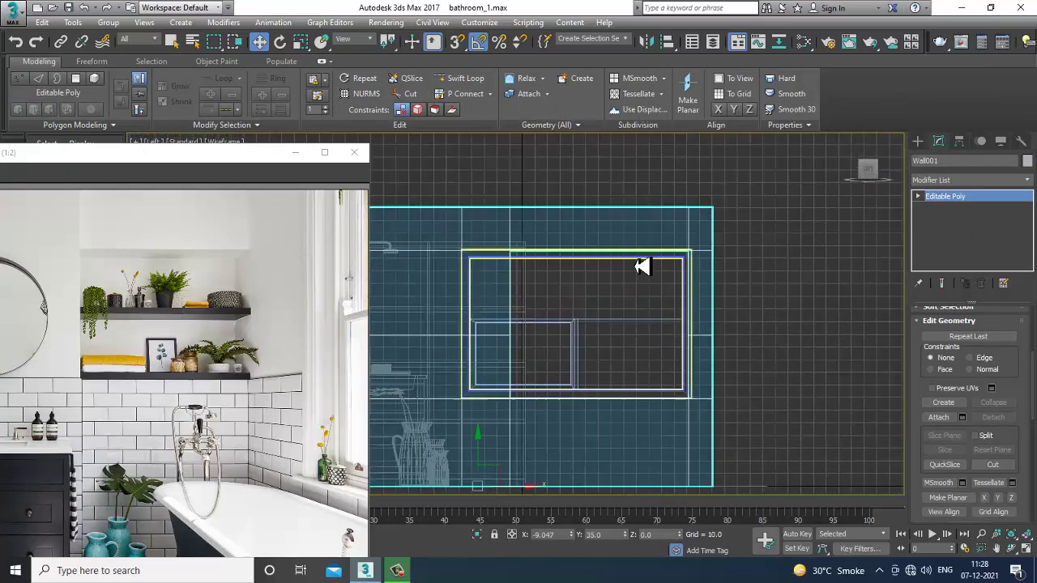
left_click(917, 142)
left_click(943, 220)
scroll(689, 287, "up", 6)
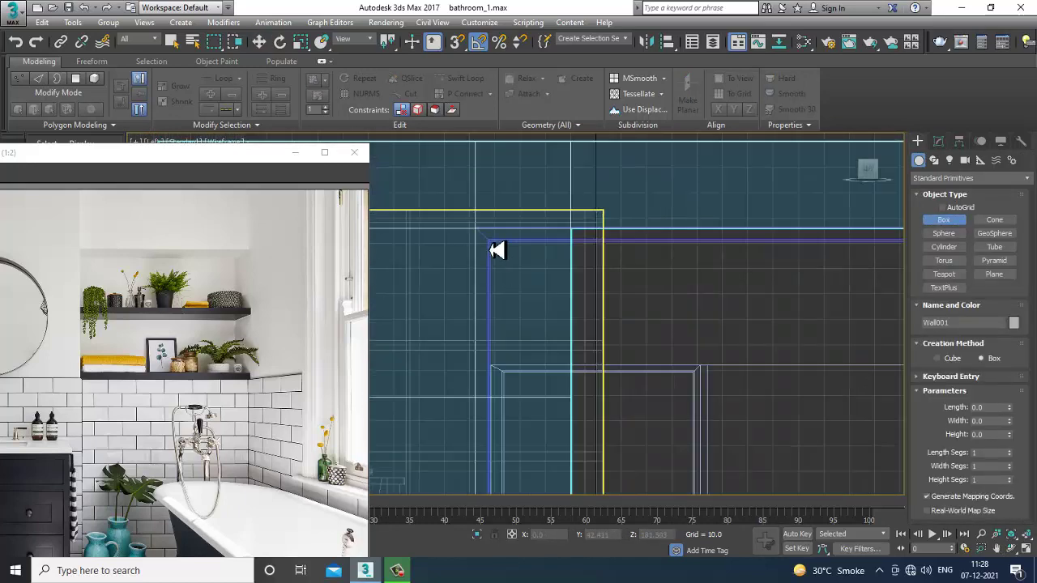
left_click_drag(490, 240, 632, 371)
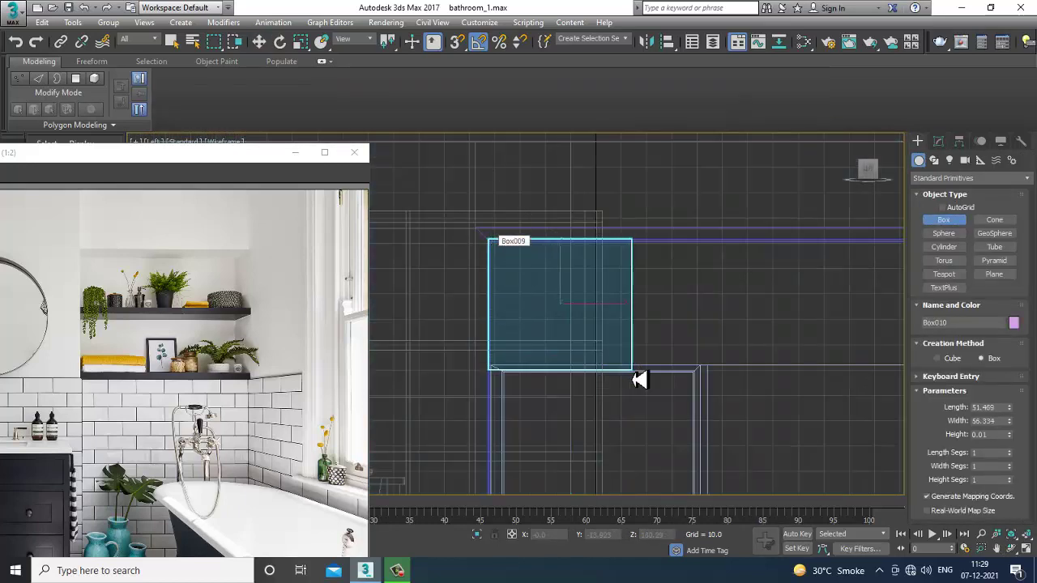
key("w")
Scale the box's thickness and move it along X into the frame's opening above the window half, to about X 146.1
key("alt+w")
middle_click(685, 376)
key("z")
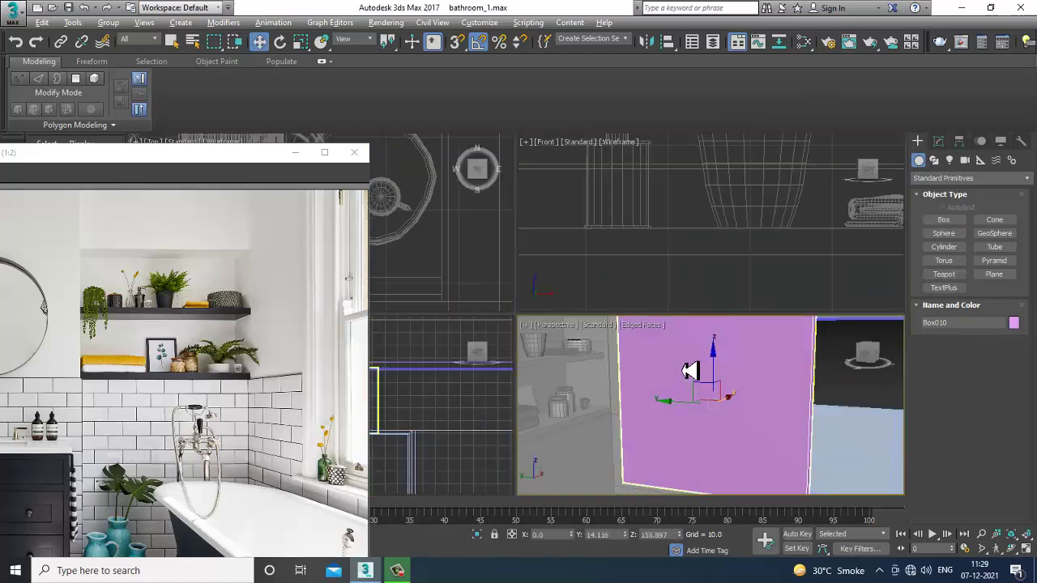
key("alt+w")
scroll(683, 371, "down", 5)
middle_click_drag(683, 371, 613, 377, "alt")
key("r")
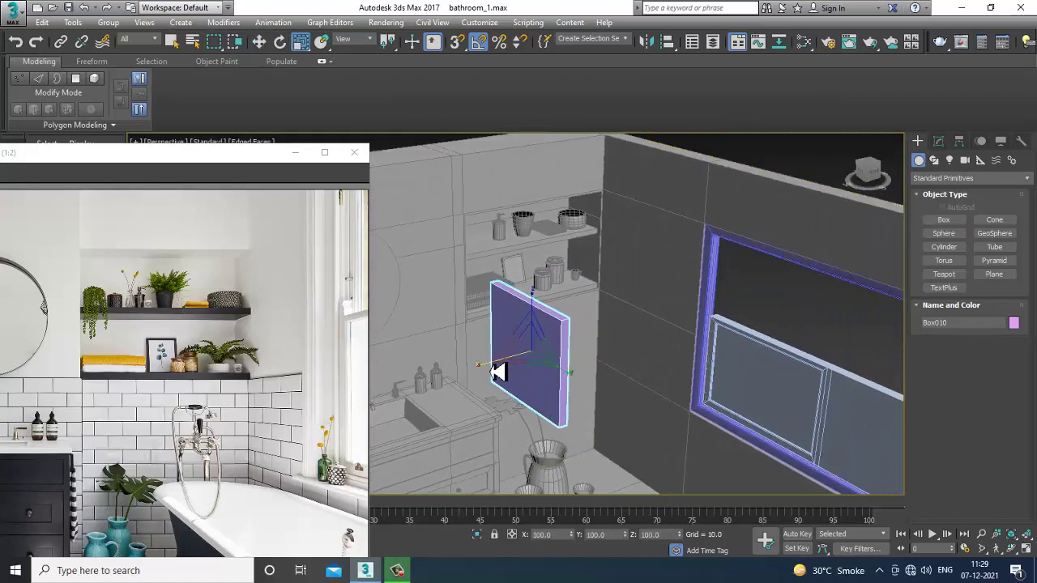
left_click_drag(488, 375, 790, 344)
key("w")
middle_click_drag(680, 314, 723, 298, "alt")
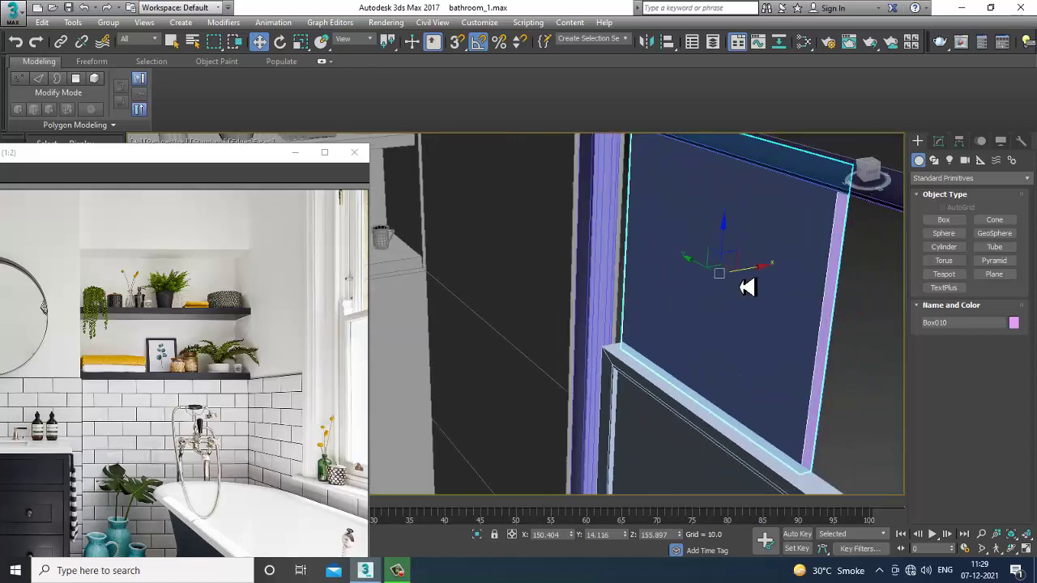
left_click_drag(764, 279, 745, 283)
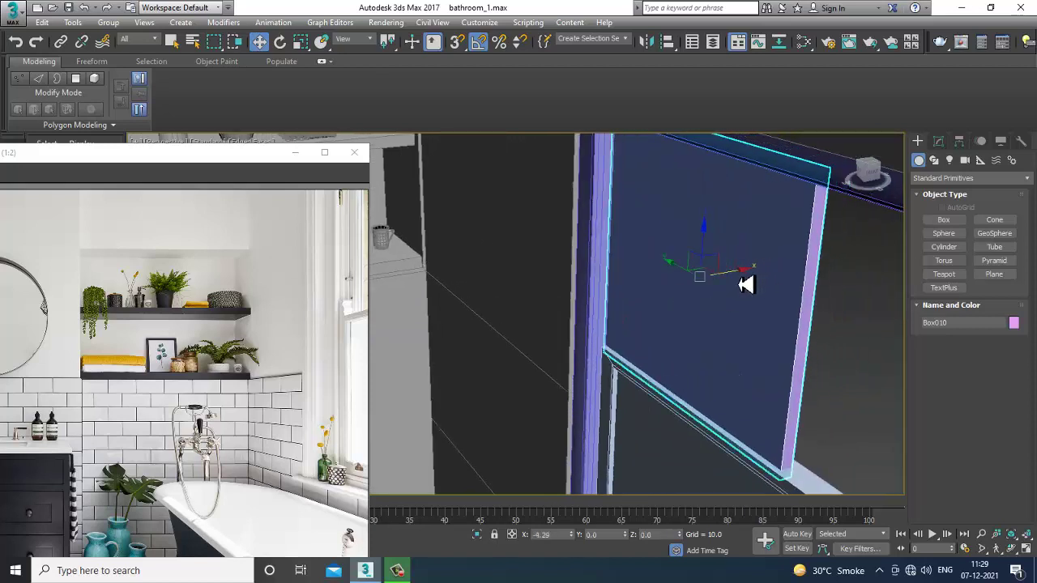
middle_click_drag(745, 283, 704, 257, "alt")
Convert the box to an editable poly and raise its bottom vertices about 1.7 units to the window half's top edge
middle_click_drag(593, 417, 669, 199)
right_click(665, 194)
mouse_move(729, 321)
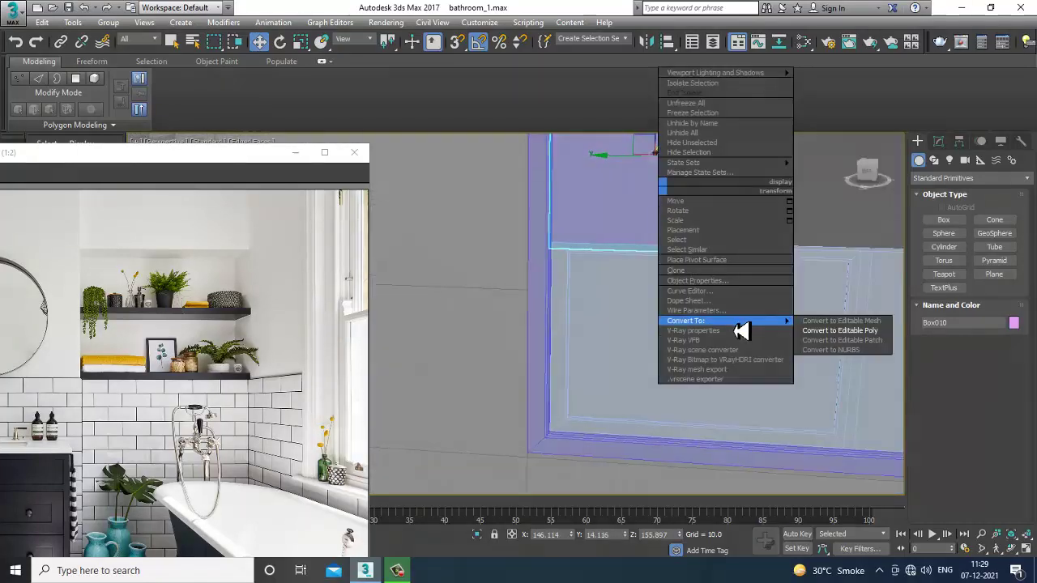
left_click(871, 330)
key("1")
left_click_drag(412, 187, 849, 332)
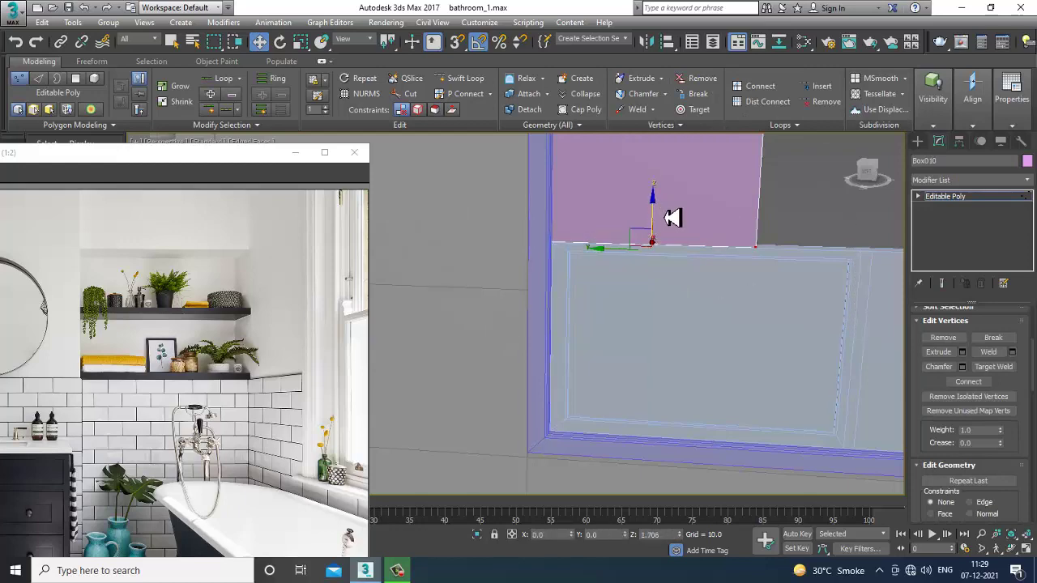
Examine how the box's bottom edge meets the window half, from the side and in the Front view
middle_click_drag(672, 217, 592, 316, "alt")
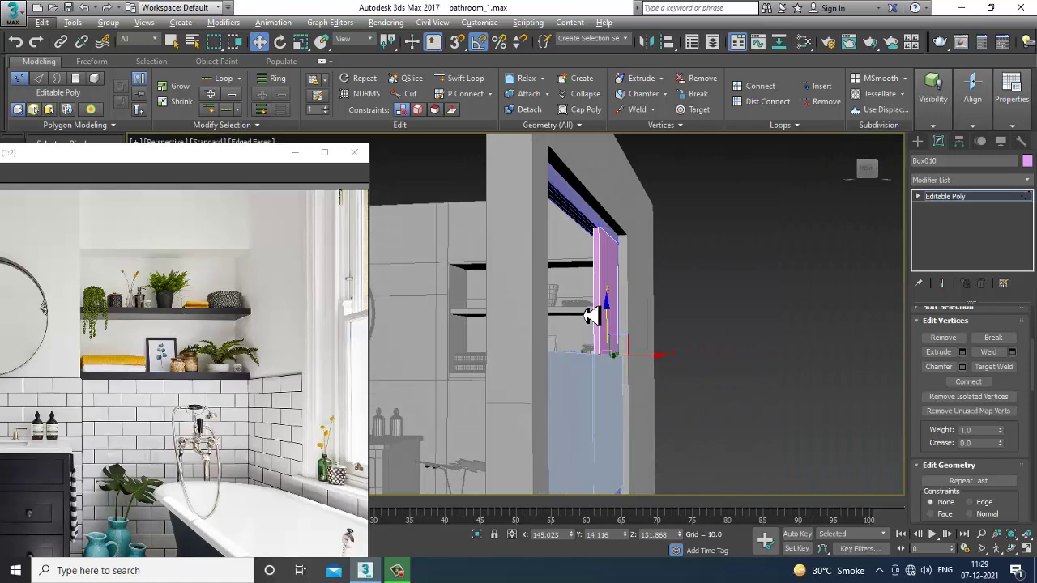
key("alt+w")
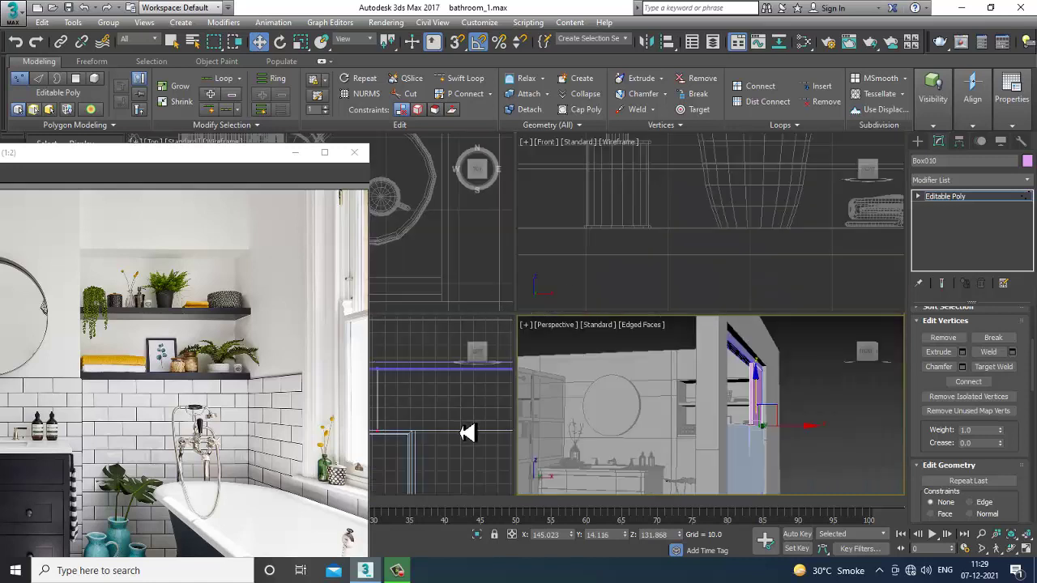
middle_click_drag(730, 214, 694, 213)
key("alt+w")
key("z")
scroll(676, 268, "down", 4)
middle_click_drag(668, 264, 667, 340)
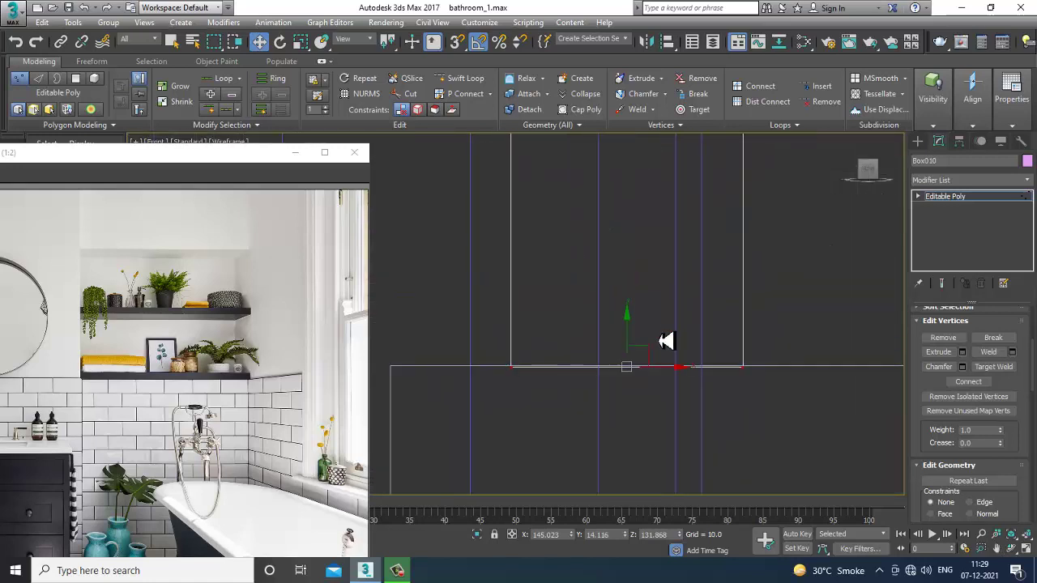
scroll(666, 339, "down", 8)
scroll(666, 340, "down", 6)
middle_click_drag(676, 301, 683, 339)
Inset the box's large room-side polygon to form a border around an inner pane
key("alt+w")
middle_click_drag(823, 431, 804, 374)
key("alt+w")
scroll(631, 338, "up", 5)
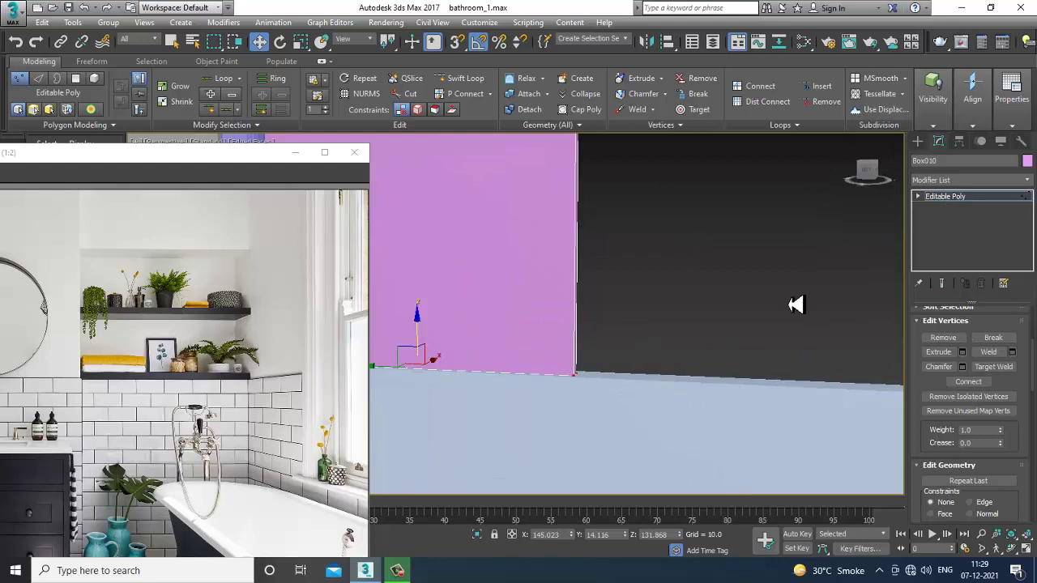
key("4")
left_click(518, 262)
middle_click_drag(519, 261, 683, 302)
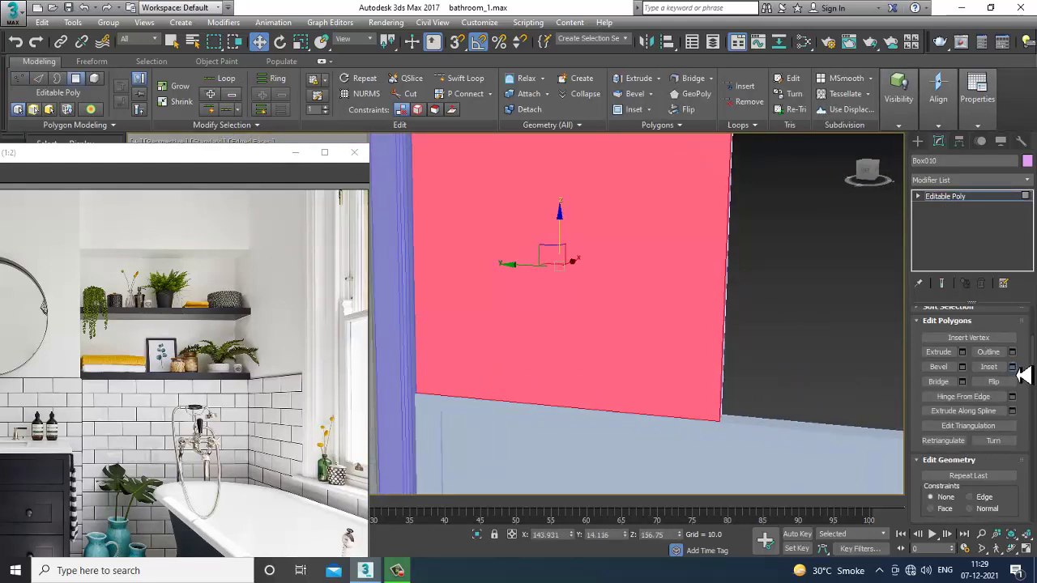
left_click(1013, 367)
mouse_move(532, 344)
left_mouse_down()
mouse_move(524, 325)
mouse_move(526, 339)
left_mouse_up()
left_click(523, 359)
Insert edge loops with Swift Loop around the inset border, midway across it and close to the inner pane
middle_click_drag(590, 297, 628, 274, "alt")
left_click(468, 79)
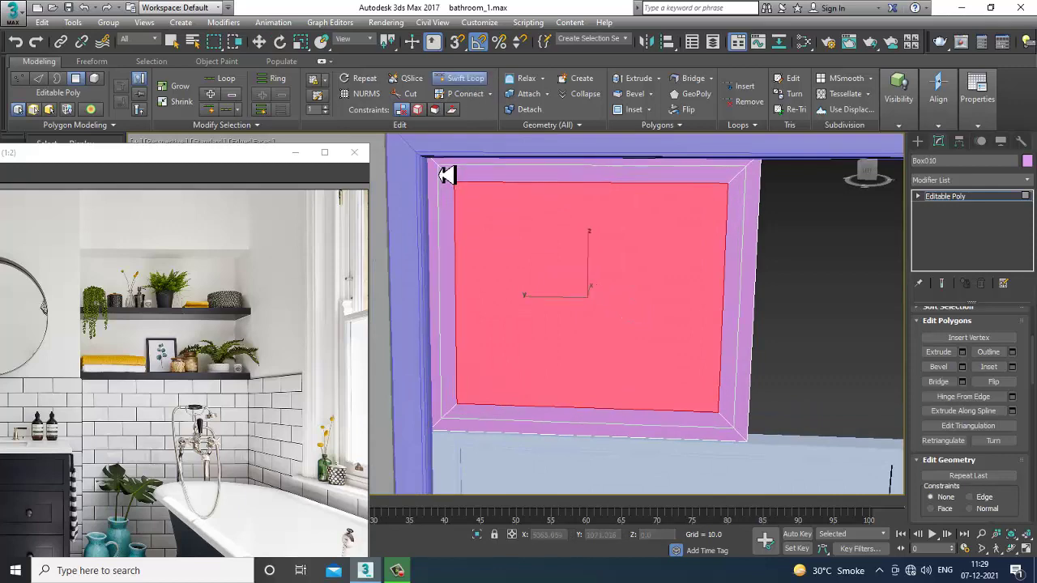
key("w")
scroll(583, 234, "up", 4)
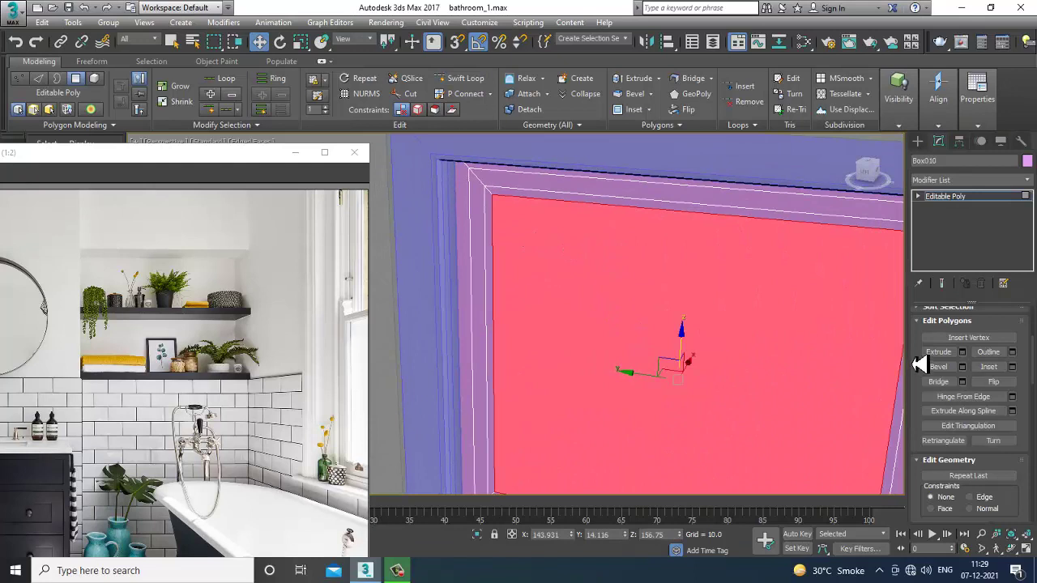
left_click(467, 78)
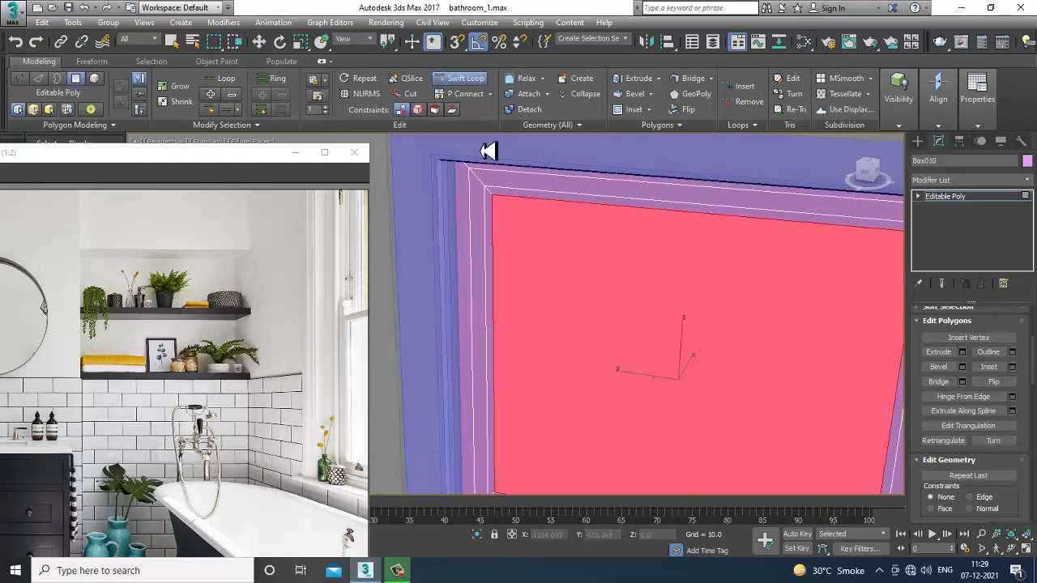
scroll(475, 213, "up", 2)
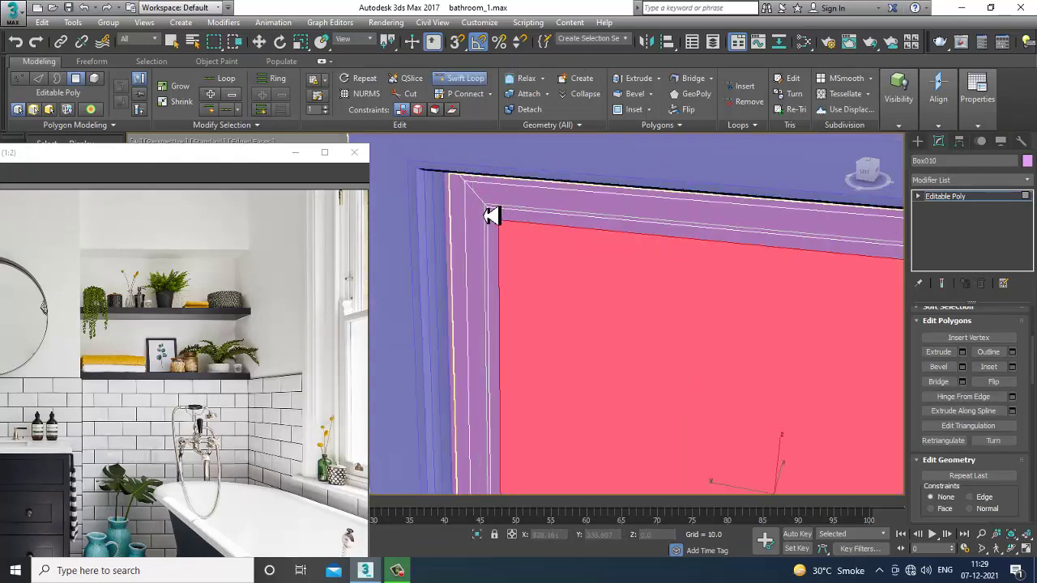
key("w")
Shift the edge loops around the pane slightly along X to give the border a moulded profile
key("2")
middle_click_drag(647, 309, 496, 200, "alt")
left_click_drag(744, 410, 740, 407)
scroll(615, 344, "down", 3)
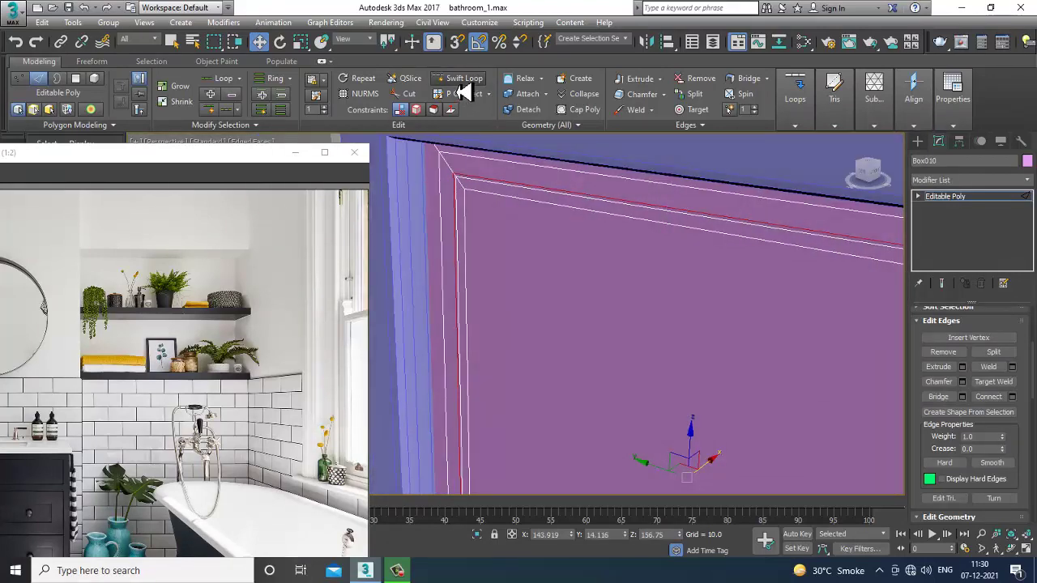
scroll(643, 377, "down", 4)
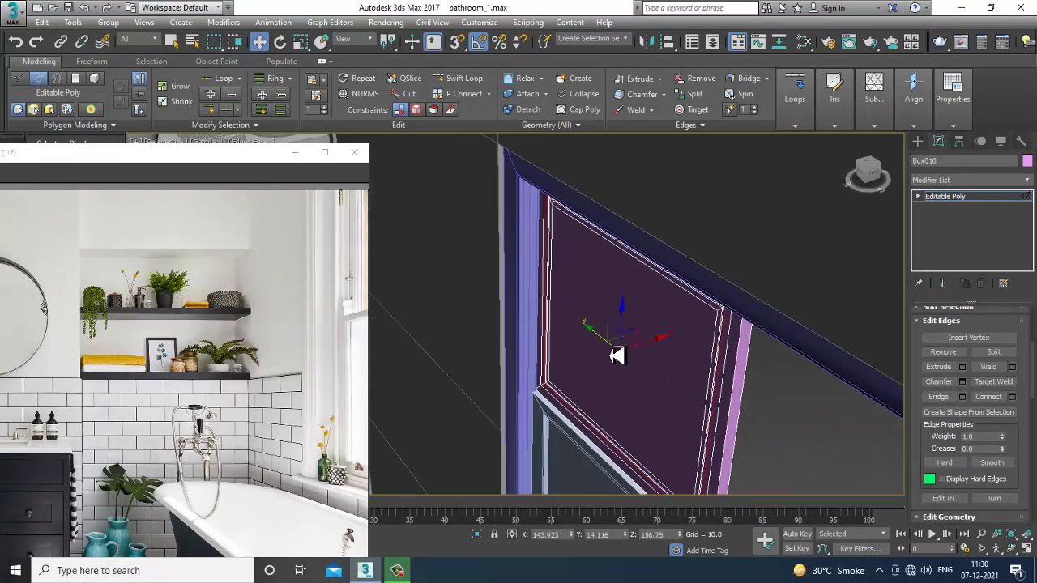
scroll(617, 356, "up", 2)
left_click_drag(654, 348, 652, 351)
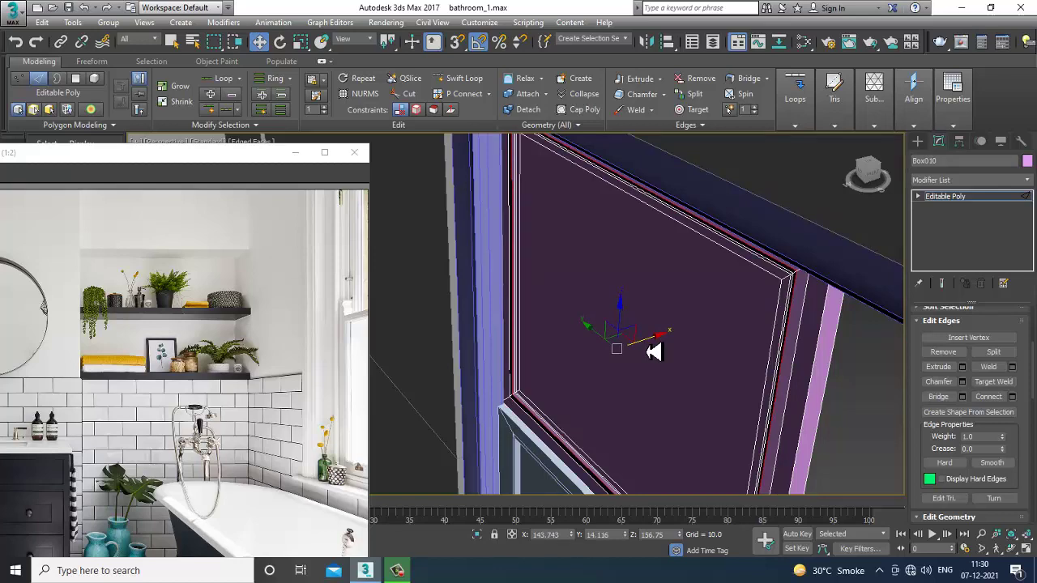
scroll(695, 341, "down", 2)
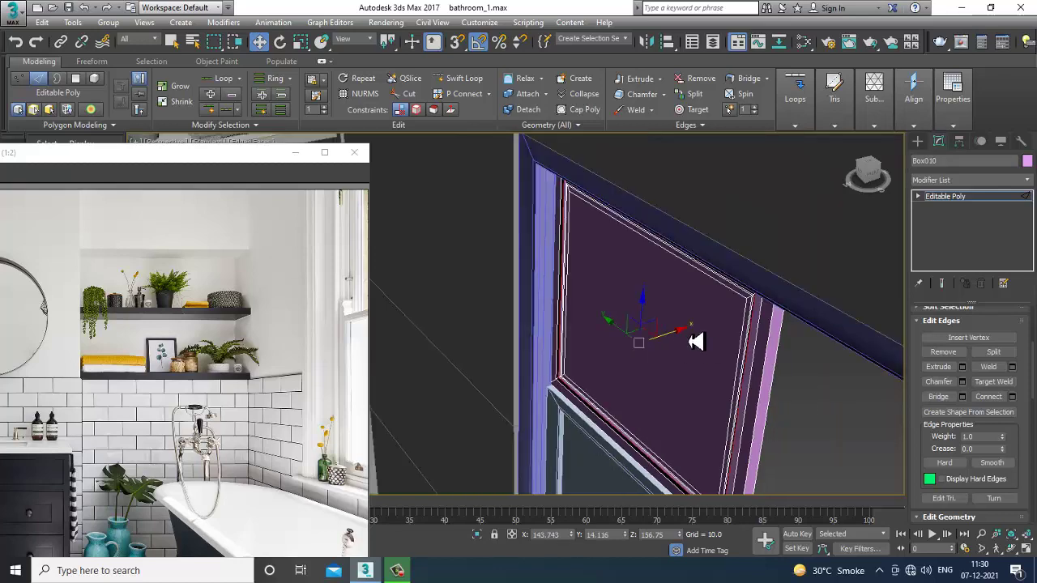
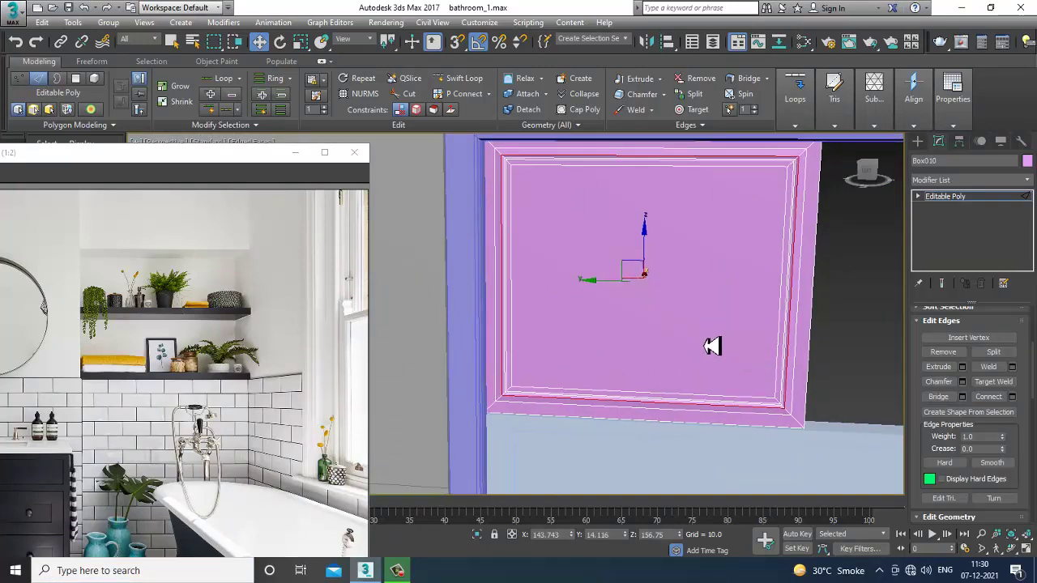
Clone the moulded pane along Y as two copies, filling the upper row of the window frame with three adjoining panes
scroll(719, 333, "up", 2)
middle_click_drag(719, 333, 691, 325)
scroll(669, 326, "down", 2)
scroll(690, 324, "down", 4)
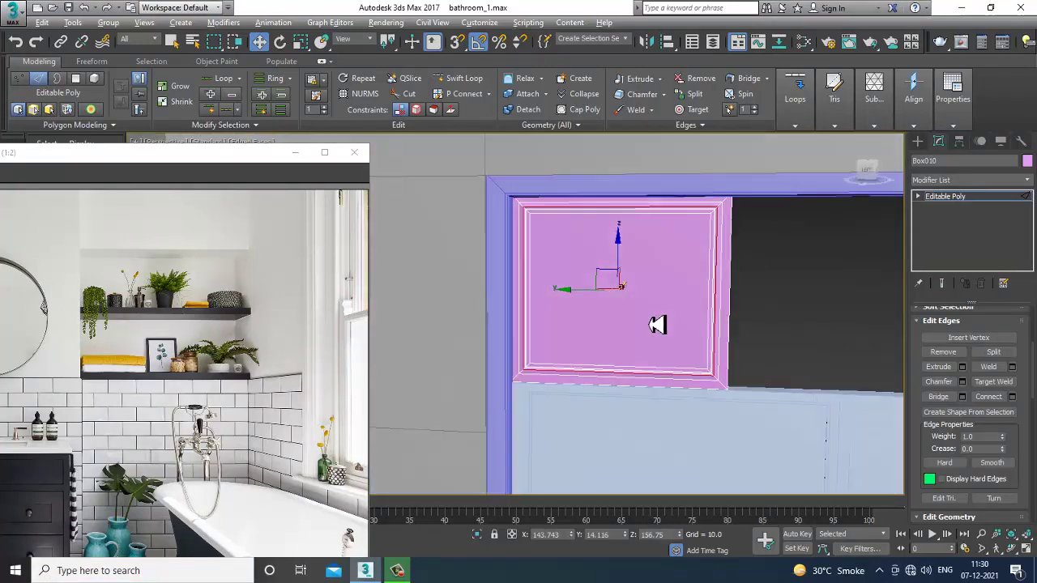
key("F4")
key("F4")
middle_click_drag(796, 301, 438, 255)
left_click(988, 198)
key("2")
scroll(753, 304, "down", 2)
mouse_move(435, 269)
left_mouse_down("shift")
mouse_move(596, 267)
mouse_move(519, 298)
left_mouse_up("shift")
left_click(570, 340)
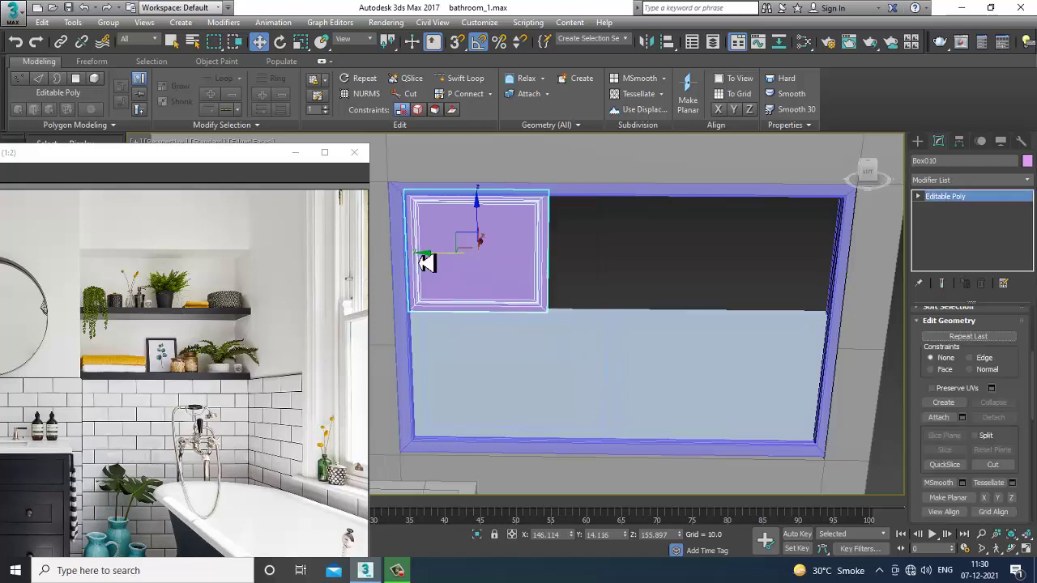
left_click_drag(593, 280, 582, 283, "shift")
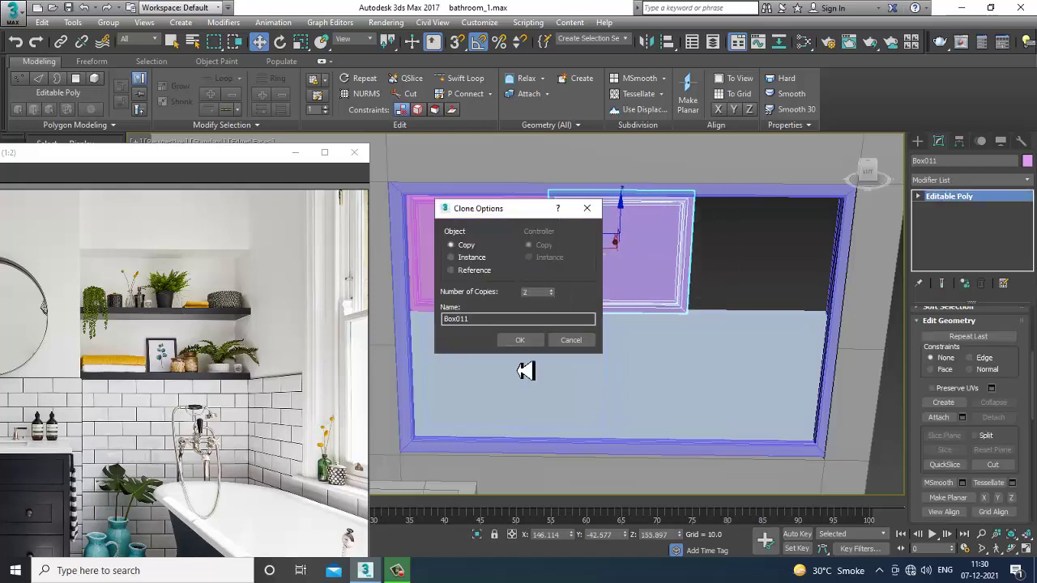
left_click(520, 340)
mouse_move(624, 289)
middle_mouse_down("alt")
mouse_move(560, 275)
mouse_move(629, 280)
mouse_move(672, 308)
mouse_move(721, 296)
middle_mouse_up("alt")
scroll(629, 280, "down", 4)
left_click(676, 306)
scroll(673, 305, "up", 3)
scroll(671, 308, "up", 2)
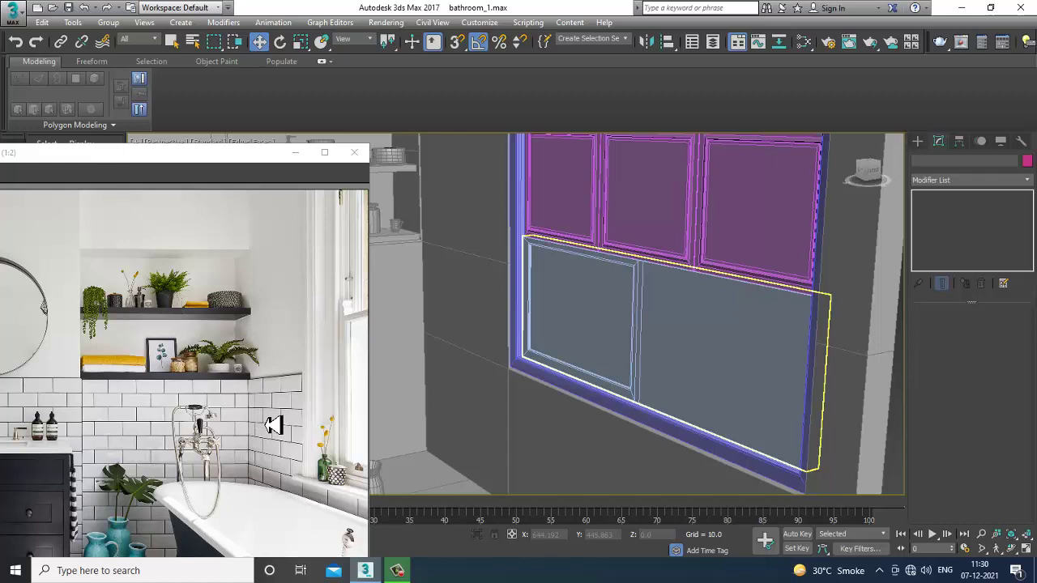
Move the outer-face polygons of the window wall outward along X to thicken the wall
middle_click_drag(715, 419, 573, 334, "alt")
left_click(629, 435)
scroll(666, 432, "down", 3)
scroll(648, 382, "down", 3)
scroll(623, 275, "down", 2)
scroll(572, 333, "down", 2)
scroll(572, 331, "up", 2)
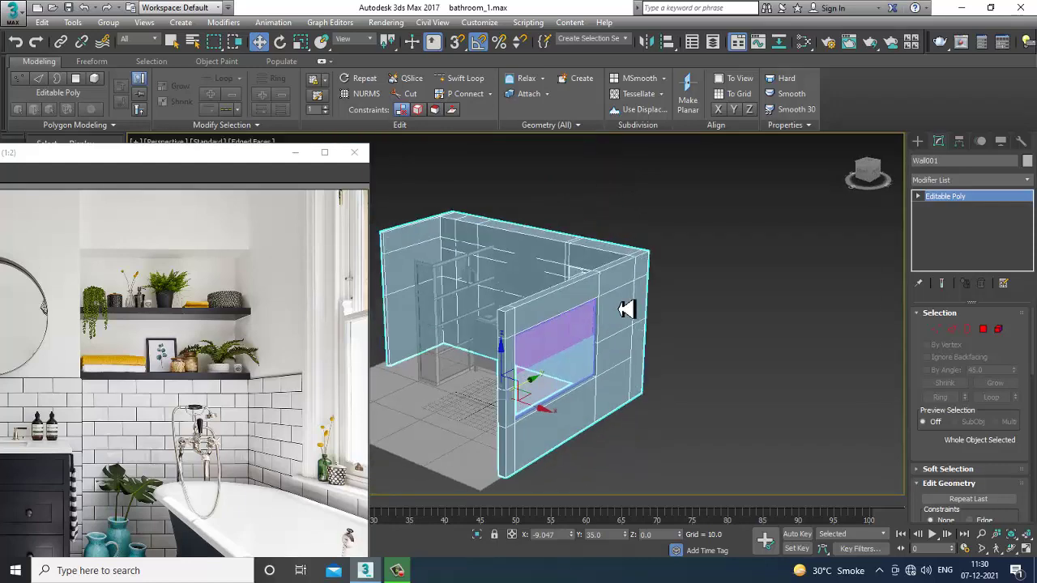
scroll(690, 340, "up", 4)
left_click(983, 329)
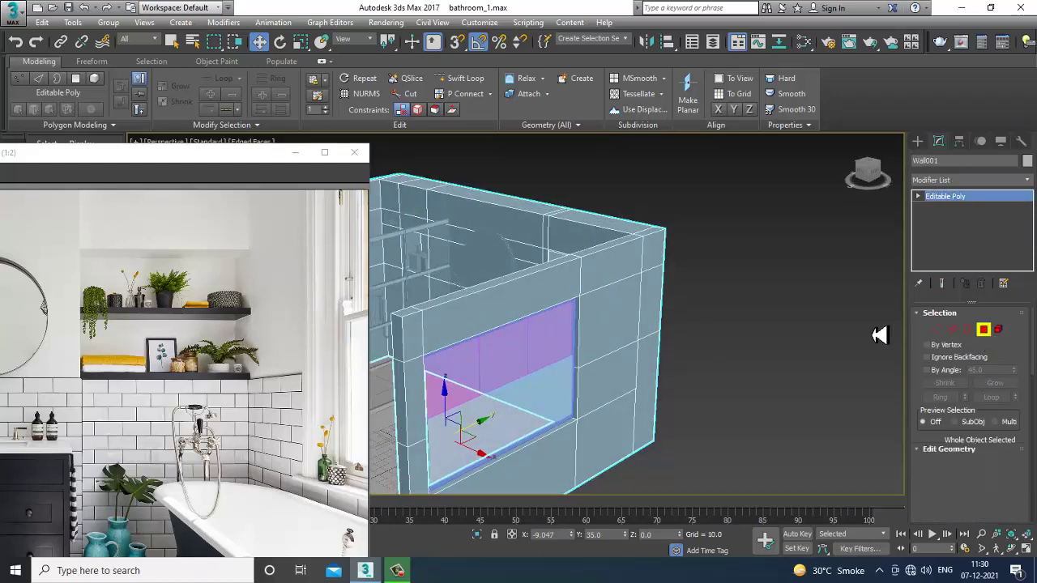
left_click(517, 298)
mouse_move(559, 361)
middle_mouse_down("alt")
mouse_move(550, 308)
mouse_move(556, 348)
middle_mouse_up("alt")
left_click(608, 306, "ctrl")
left_click(660, 299, "ctrl")
left_click(659, 358, "ctrl")
left_click(659, 392, "ctrl")
left_click(624, 424, "ctrl")
middle_click_drag(624, 424, 669, 312)
left_click(668, 313, "ctrl")
left_click(505, 367, "ctrl")
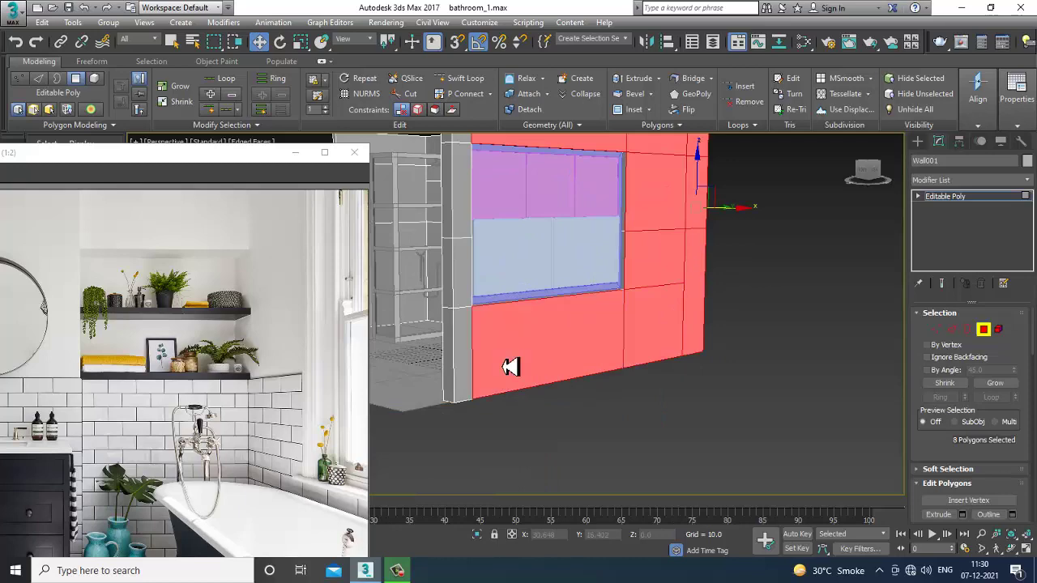
middle_click_drag(466, 223, 575, 304, "alt")
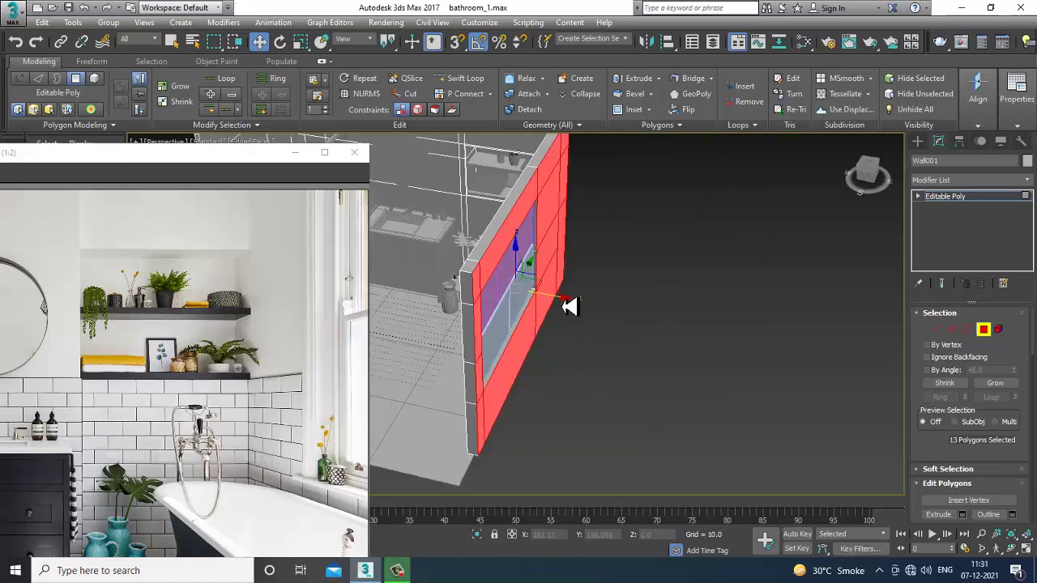
left_click_drag(570, 306, 578, 308)
left_click(959, 197)
Widen the floor plane so it extends beneath the thickened window wall
middle_click_drag(478, 316, 564, 341, "alt")
left_click(541, 391)
middle_click_drag(565, 389, 549, 385, "alt")
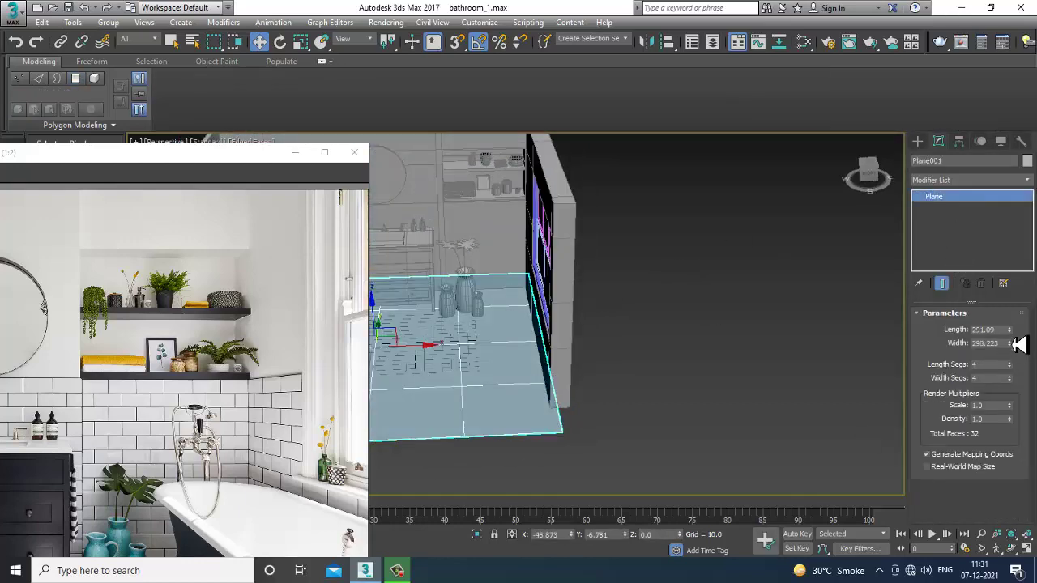
left_click_drag(1017, 354, 1015, 340)
middle_click_drag(861, 335, 474, 241, "alt")
left_click_drag(619, 385, 617, 390)
Move the window frame, lower window half and three upper panes together outward along X, deeper into the wall opening
left_click_drag(634, 254, 576, 277, "alt")
scroll(573, 291, "up", 4)
mouse_move(550, 348)
middle_mouse_down("alt")
mouse_move(524, 371)
mouse_move(575, 308)
mouse_move(570, 356)
middle_mouse_up("alt")
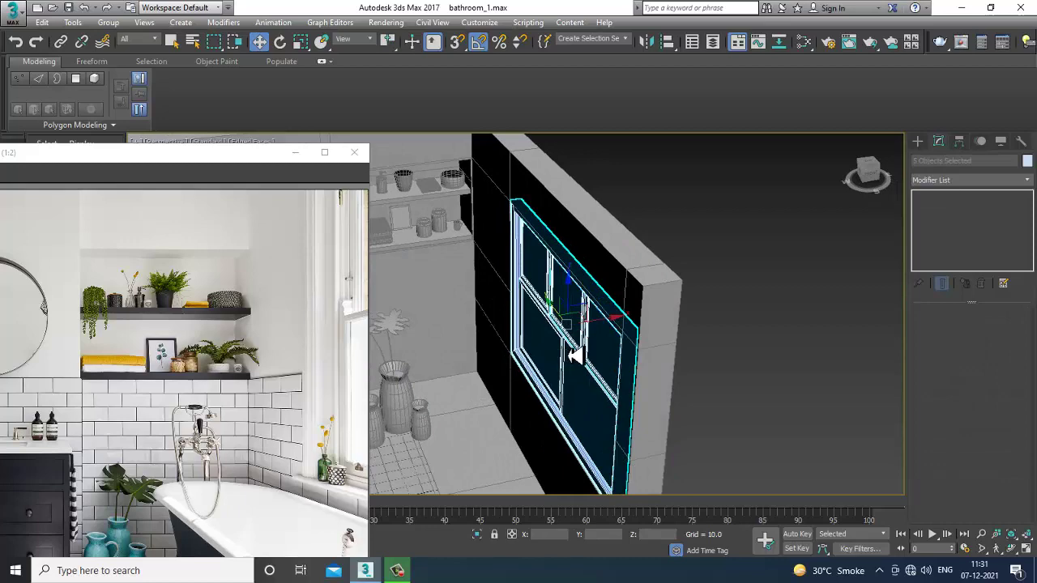
scroll(569, 356, "up", 2)
left_click_drag(610, 319, 639, 314)
middle_click_drag(648, 345, 669, 301, "alt")
left_click_drag(645, 313, 650, 318)
middle_click_drag(650, 319, 669, 363, "alt")
scroll(669, 364, "up", 2)
middle_click_drag(666, 404, 661, 348)
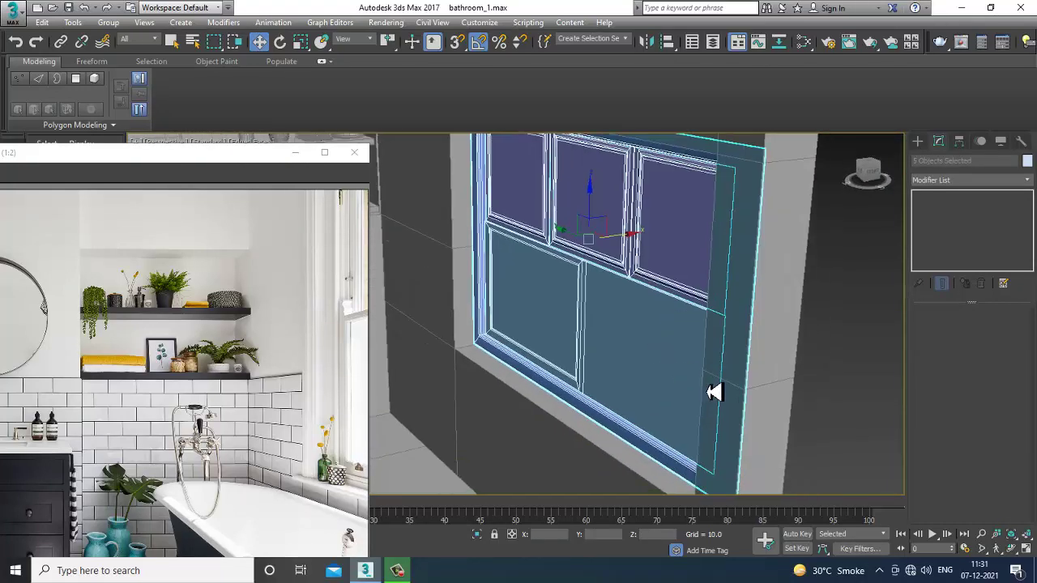
left_click(868, 420)
Draw a thin sill box in the Left view along the window opening's bottom edge, about 182.6 wide and 2 high
middle_click_drag(868, 420, 611, 384, "alt")
scroll(611, 384, "up", 2)
middle_click_drag(526, 437, 620, 392)
left_click(621, 393)
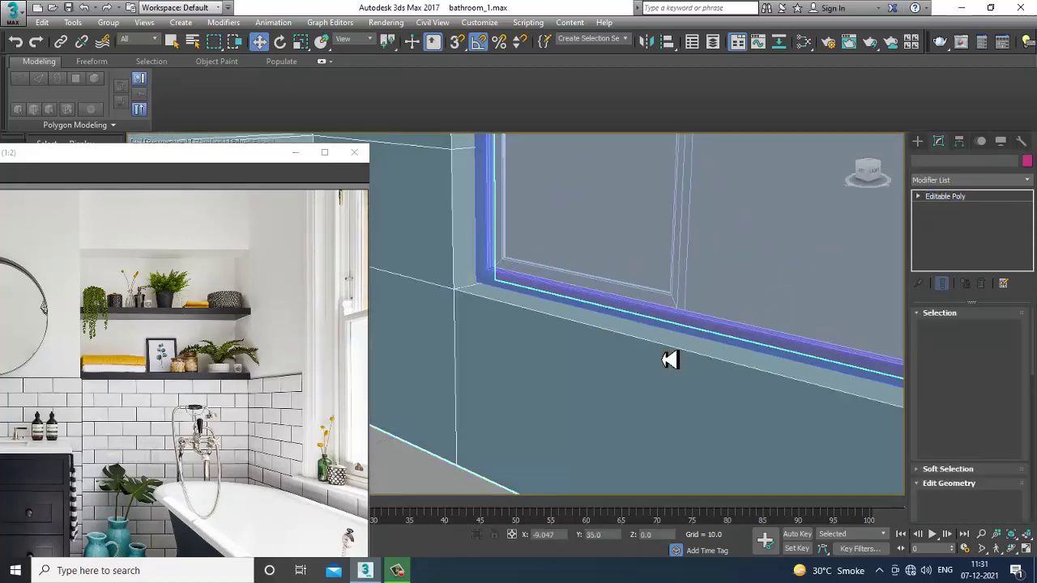
scroll(707, 281, "down", 6)
key("alt+w")
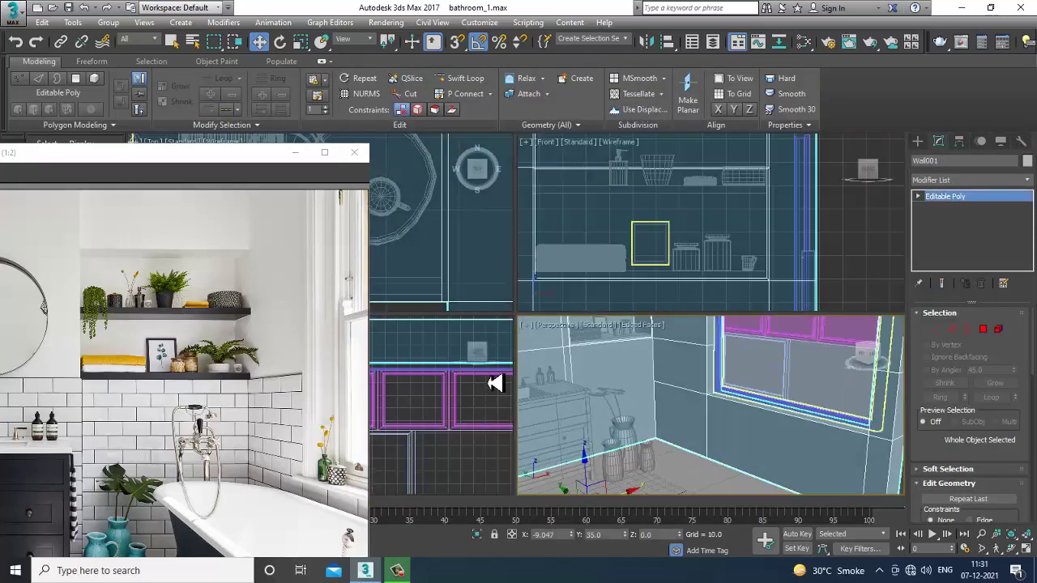
key("alt+w")
scroll(526, 339, "up", 3)
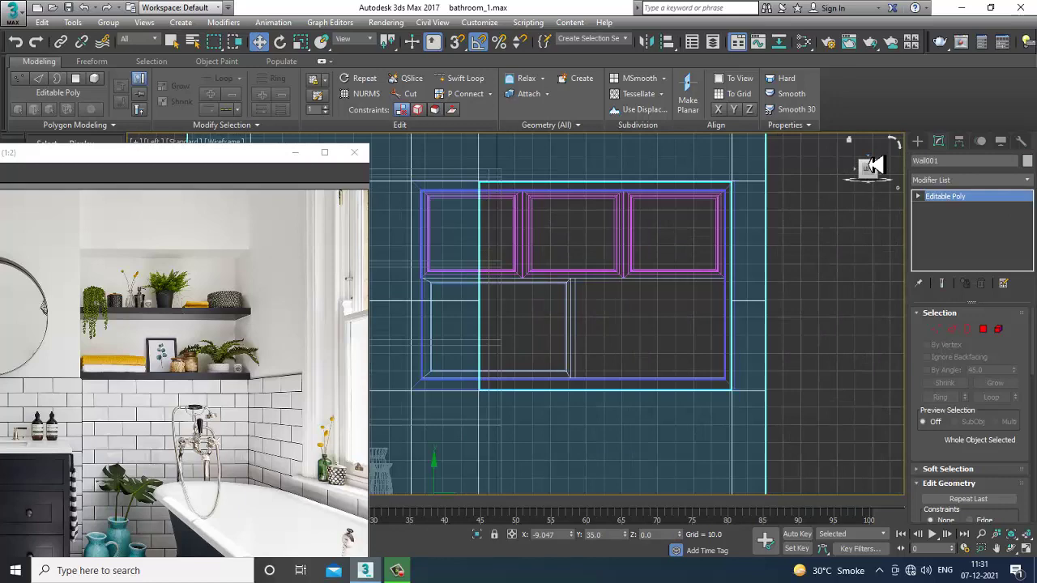
left_click(917, 142)
left_click(943, 219)
scroll(556, 362, "up", 2)
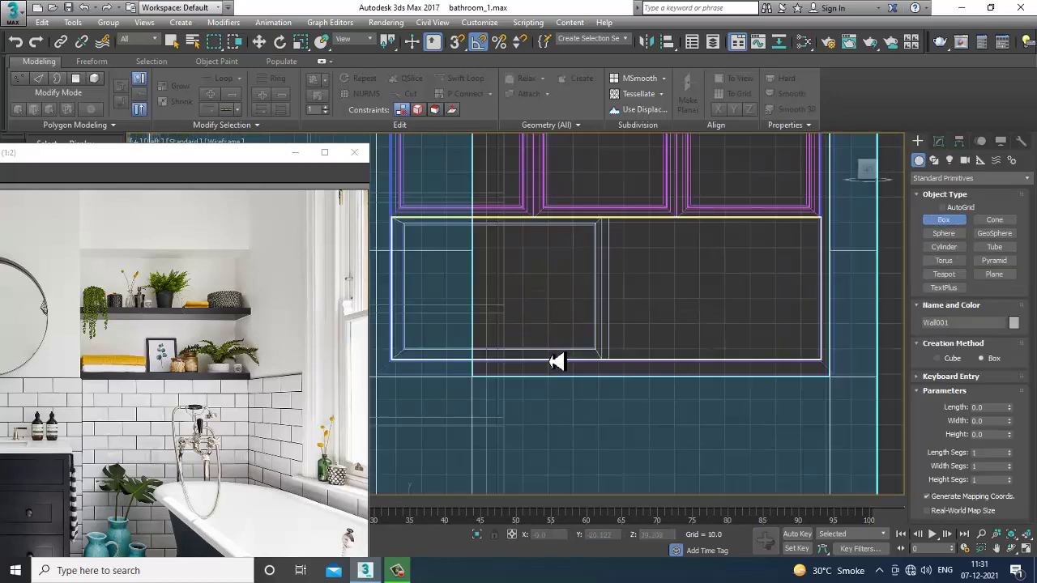
middle_click_drag(415, 367, 467, 359)
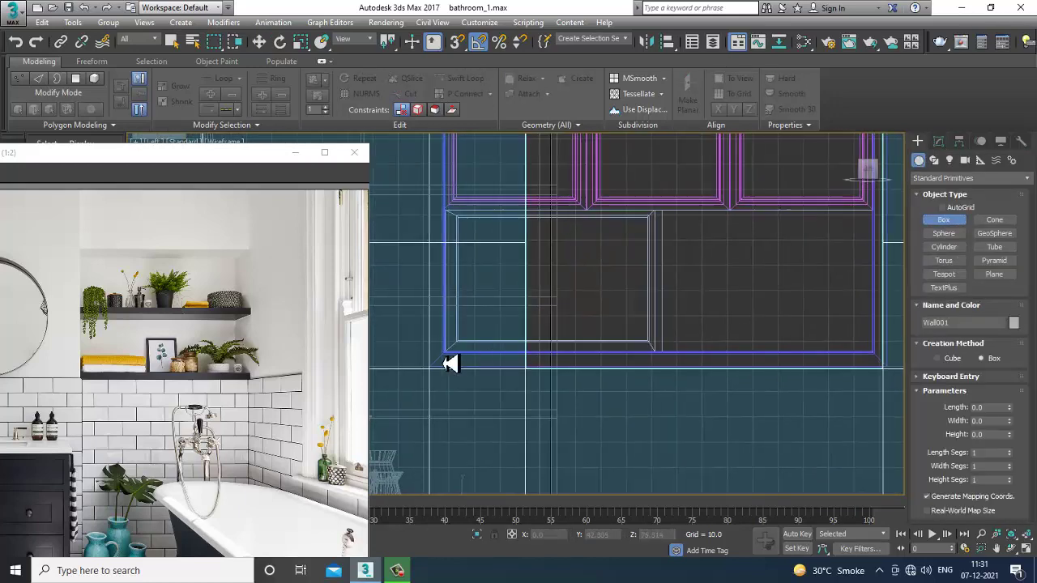
left_click_drag(429, 367, 892, 371)
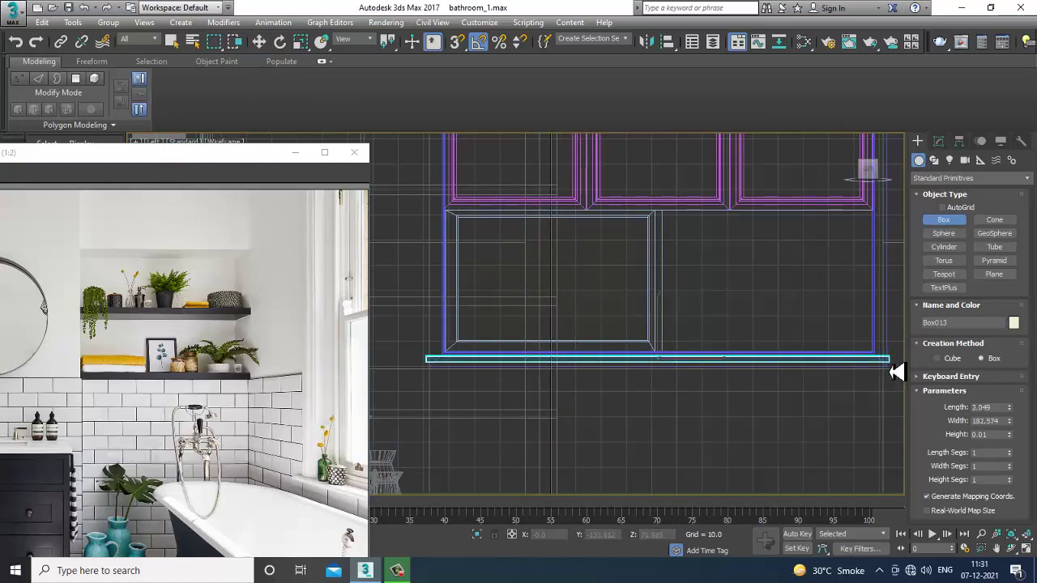
left_click(890, 338)
Move the sill box along X into the window opening, directly in front of the frame's bottom edge
key("w")
key("alt+w")
middle_click(768, 412)
key("alt+w")
scroll(757, 405, "down", 5)
middle_click_drag(756, 405, 652, 384, "alt")
left_click_drag(613, 364, 830, 377)
key("z")
middle_click_drag(835, 435, 668, 314, "alt")
left_click_drag(549, 293, 564, 308)
middle_click_drag(565, 308, 604, 328, "alt")
Convert the sill box to Editable Poly and shift the vertices at its end away from the back wall inward along Y
right_click(606, 324)
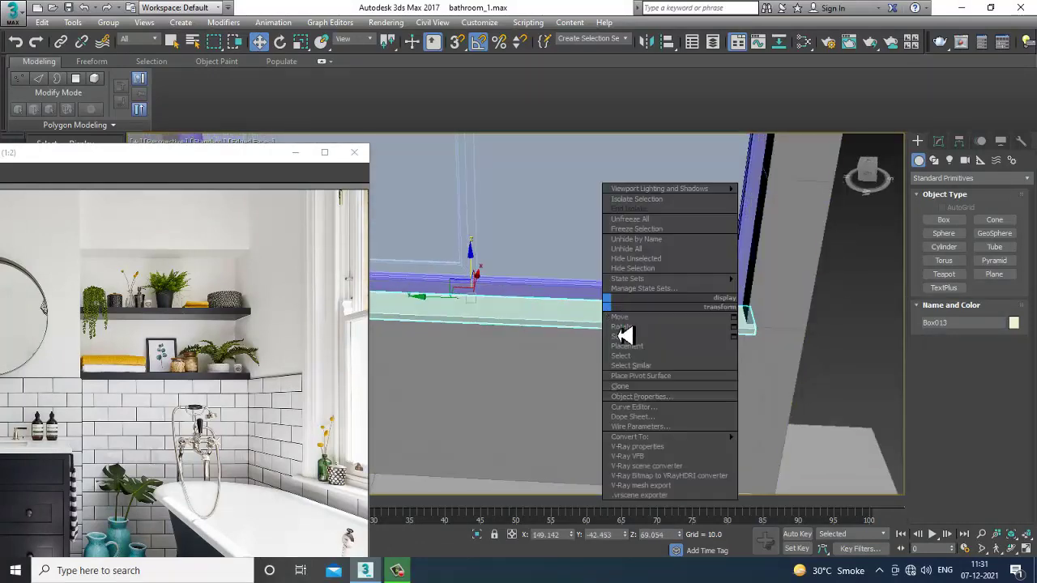
mouse_move(685, 438)
left_click(823, 449)
key("1")
left_click_drag(698, 270, 815, 406)
left_click_drag(707, 330, 708, 331)
scroll(708, 331, "down", 6)
middle_click_drag(708, 331, 694, 387, "alt")
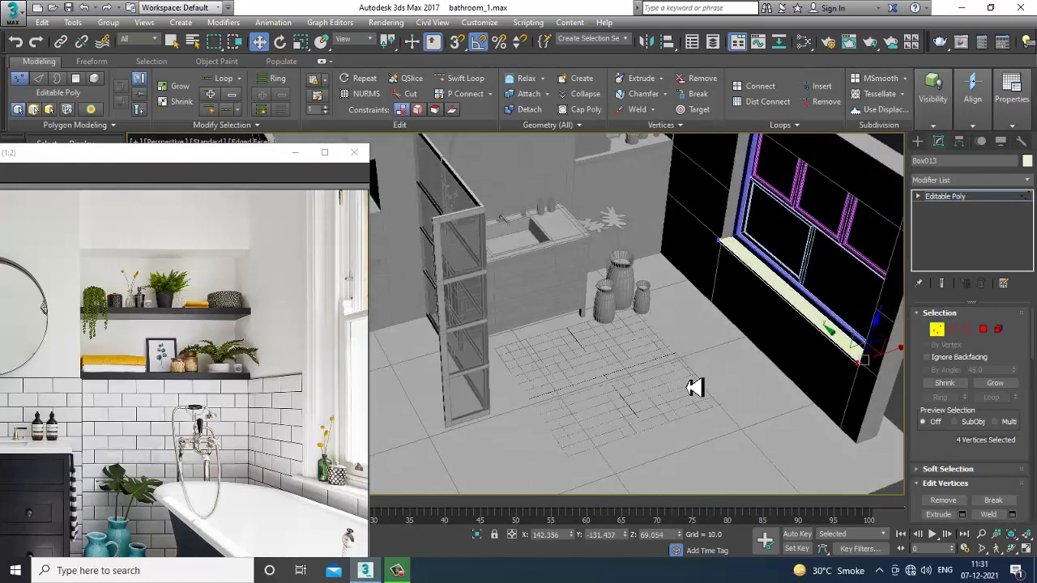
scroll(695, 387, "up", 3)
middle_click_drag(707, 330, 591, 348, "alt")
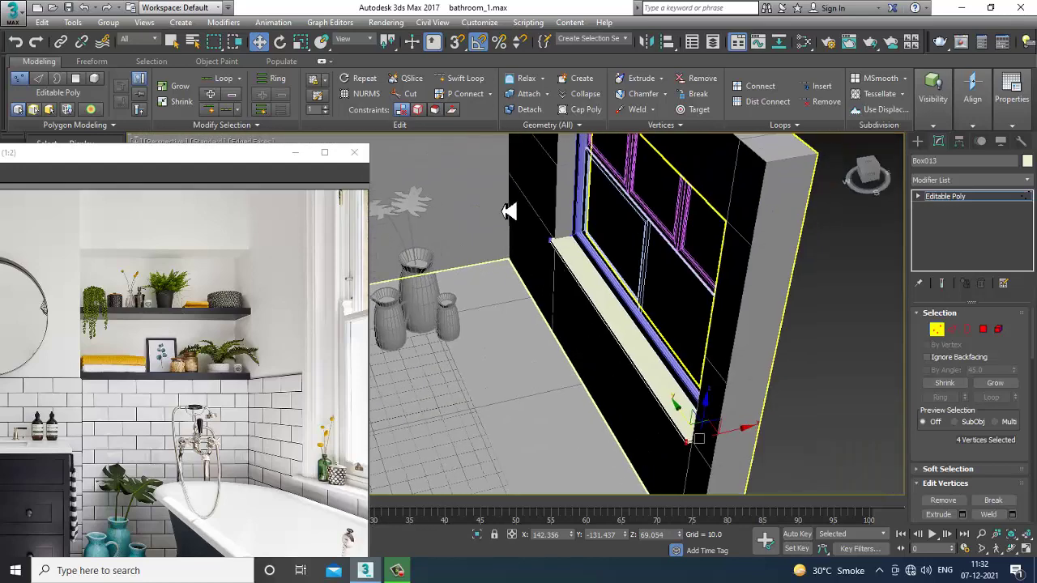
Shift the vertices at the sill's end nearest the back wall slightly inward along Y, selecting them in wireframe display
key("F3")
middle_click_drag(508, 211, 603, 269, "alt")
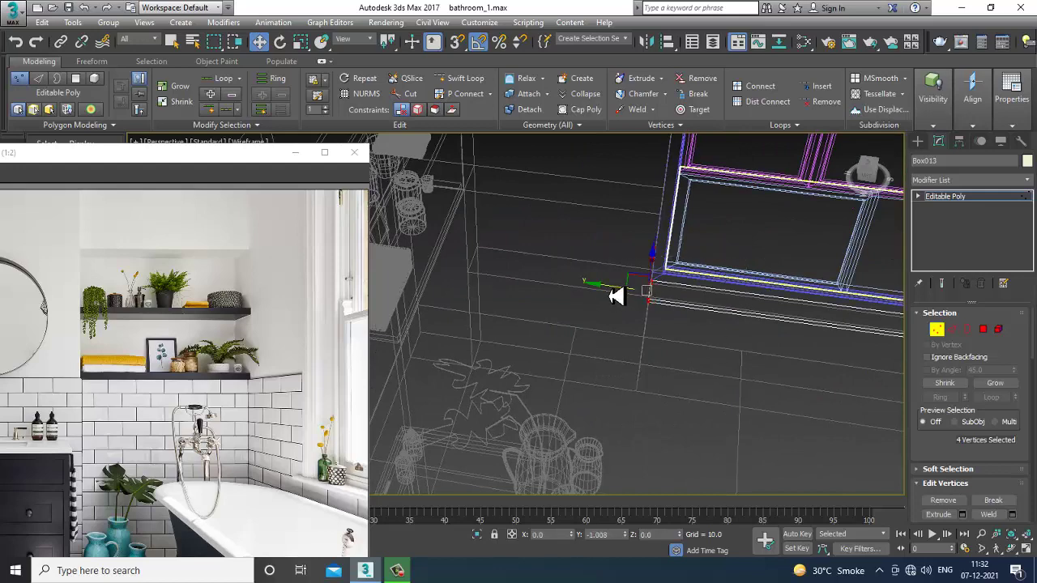
scroll(689, 291, "down", 5)
mouse_move(633, 306)
middle_mouse_down("alt")
mouse_move(689, 291)
mouse_move(745, 357)
mouse_move(718, 365)
middle_mouse_up("alt")
scroll(694, 295, "up", 5)
key("F3")
scroll(710, 326, "up", 3)
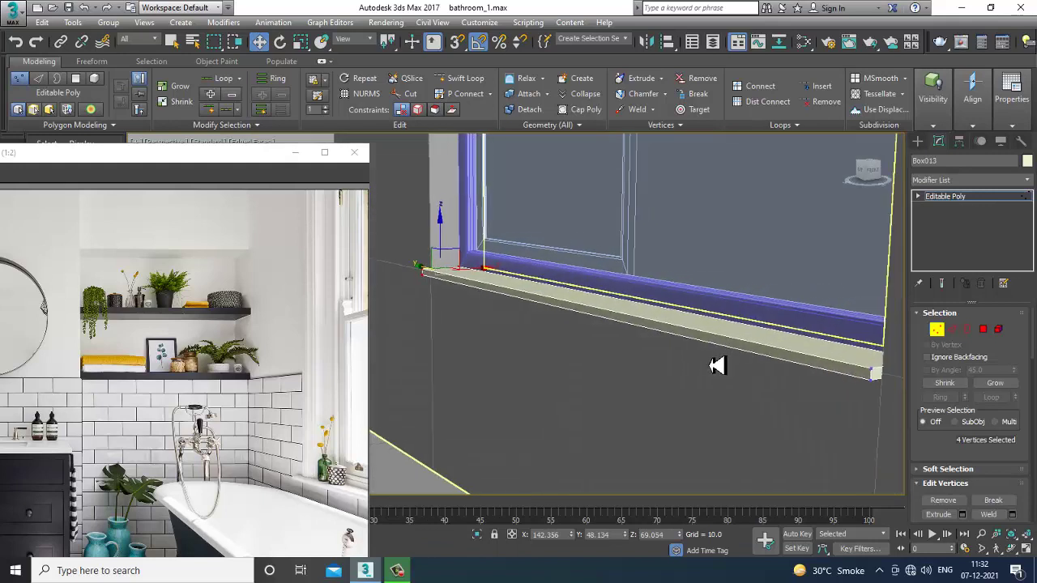
Chamfer the sill's two long room-side edges by 0.723 with 3 segments
scroll(718, 365, "up", 1)
left_click(955, 329)
left_click(656, 322)
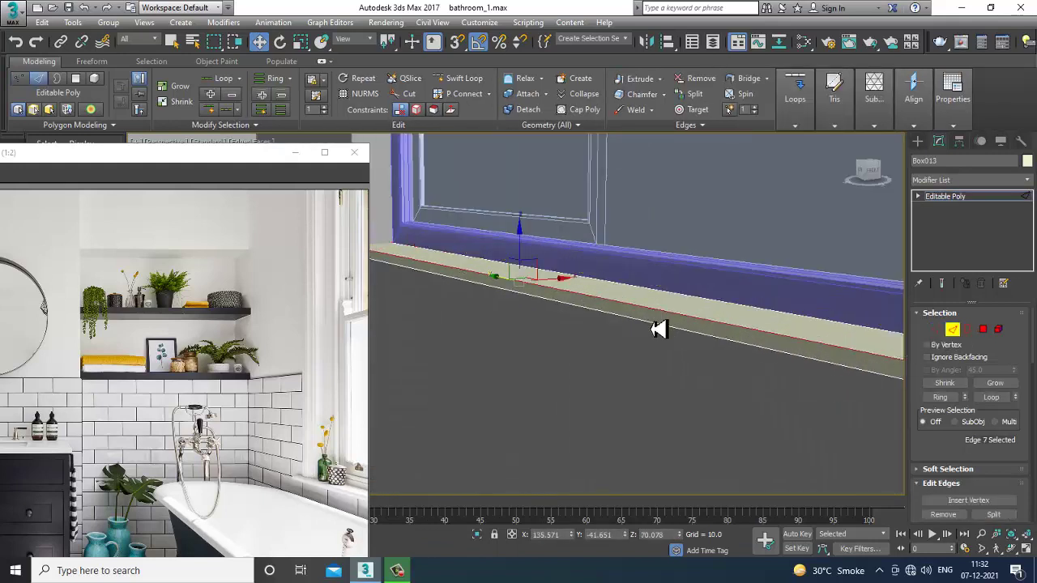
left_click(772, 357, "ctrl")
left_click_drag(949, 465, 941, 340)
left_click(962, 427)
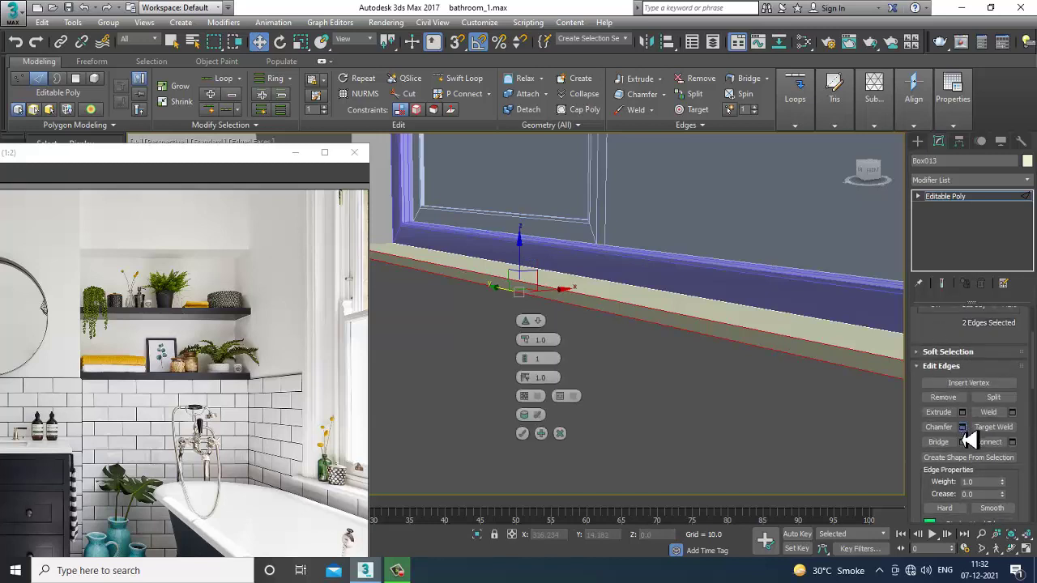
left_click_drag(530, 340, 529, 433)
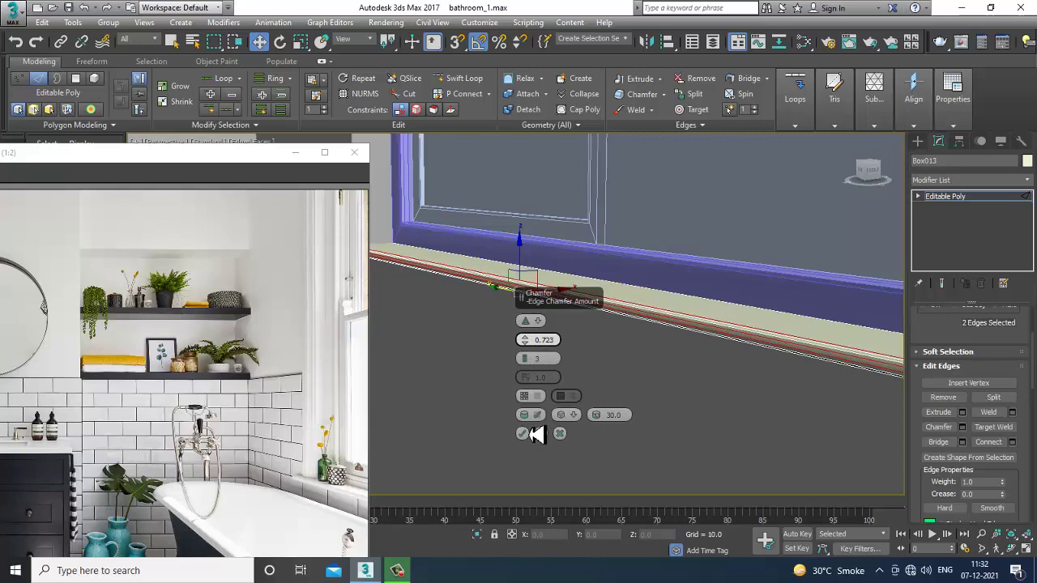
left_click(521, 435)
Pull the vertices along the sill's room-side edge along X so the sill projects further into the room
scroll(647, 348, "down", 5)
middle_click_drag(715, 354, 844, 329, "alt")
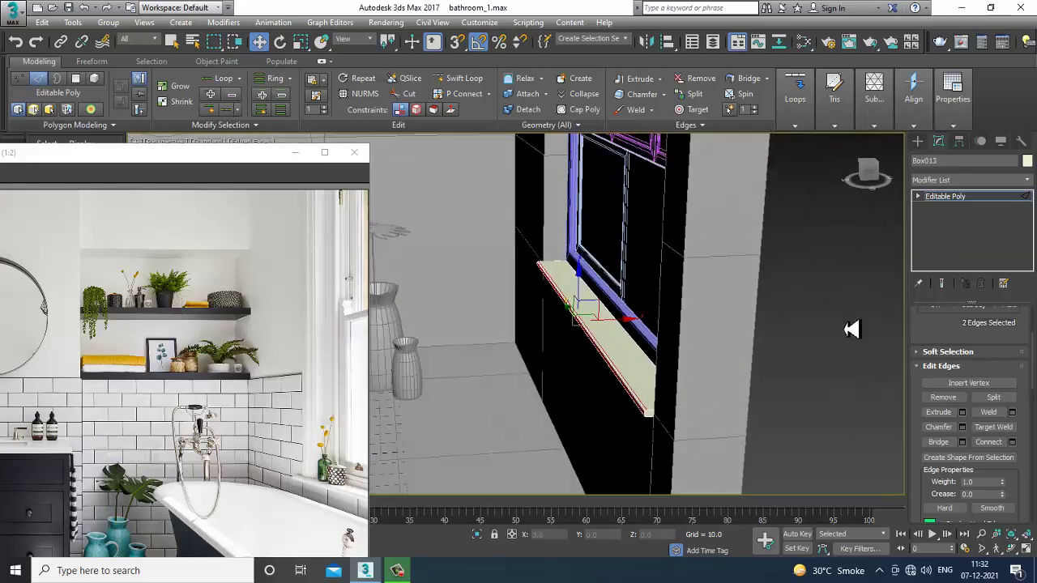
left_click(954, 200)
middle_click_drag(533, 313, 518, 307, "alt")
key("F3")
key("F1")
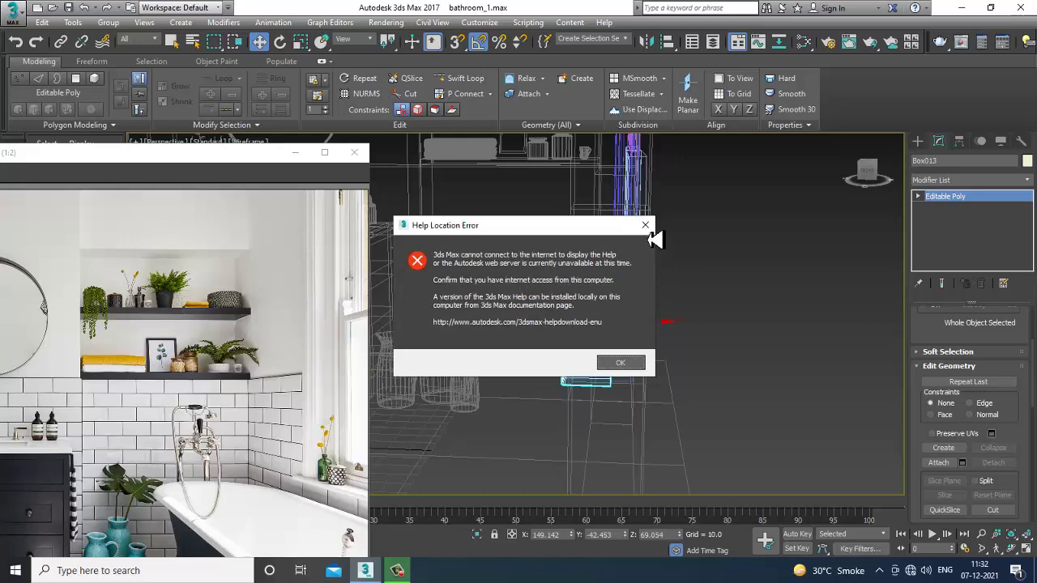
left_click(646, 226)
scroll(653, 343, "up", 5)
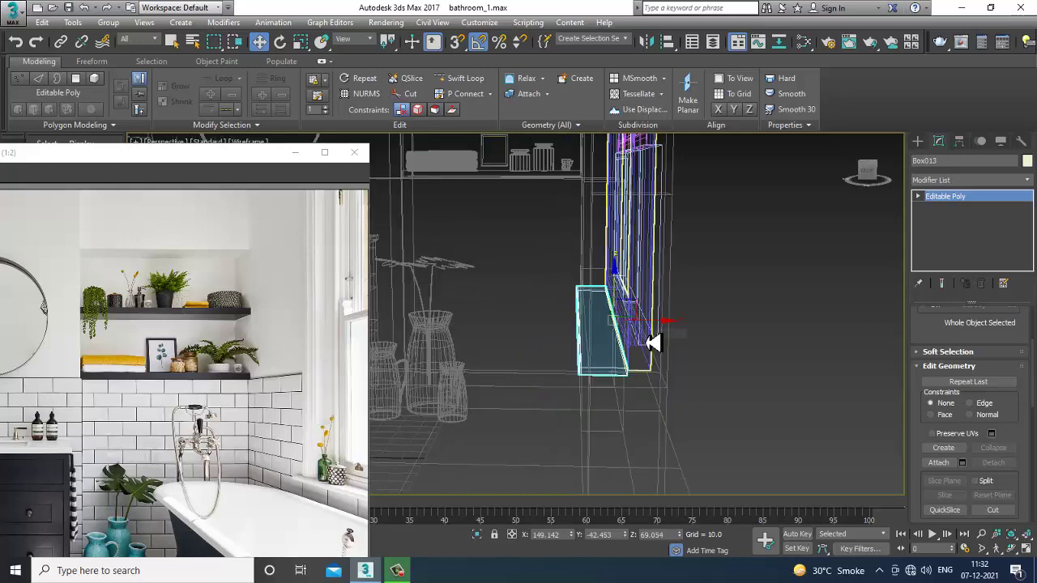
key("1")
middle_click_drag(621, 342, 584, 311, "alt")
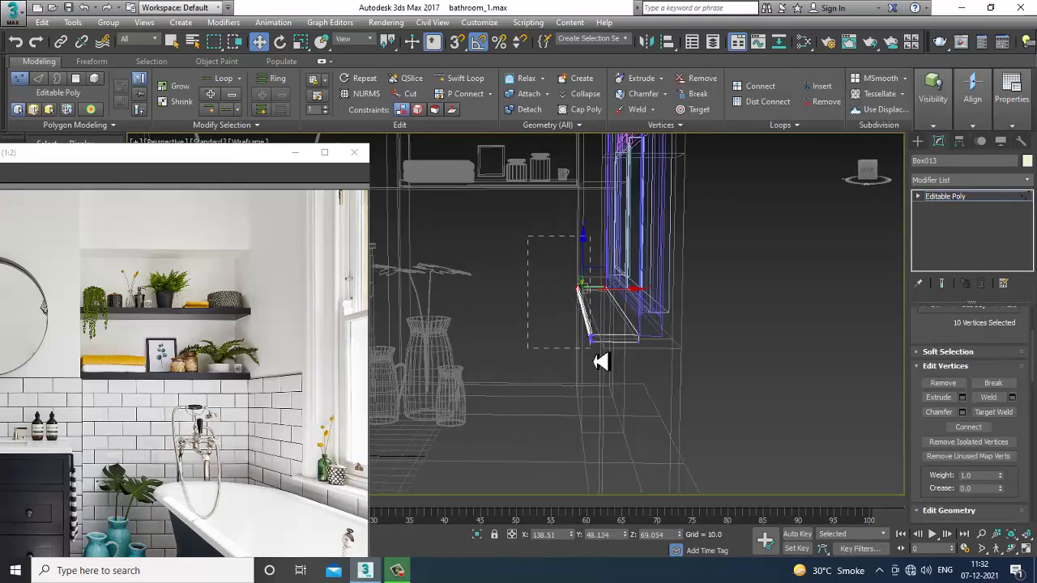
mouse_move(605, 373)
middle_mouse_down("alt")
mouse_move(615, 278)
mouse_move(622, 325)
mouse_move(612, 345)
mouse_move(653, 338)
mouse_move(690, 366)
middle_mouse_up("alt")
key("F3")
left_click(952, 202)
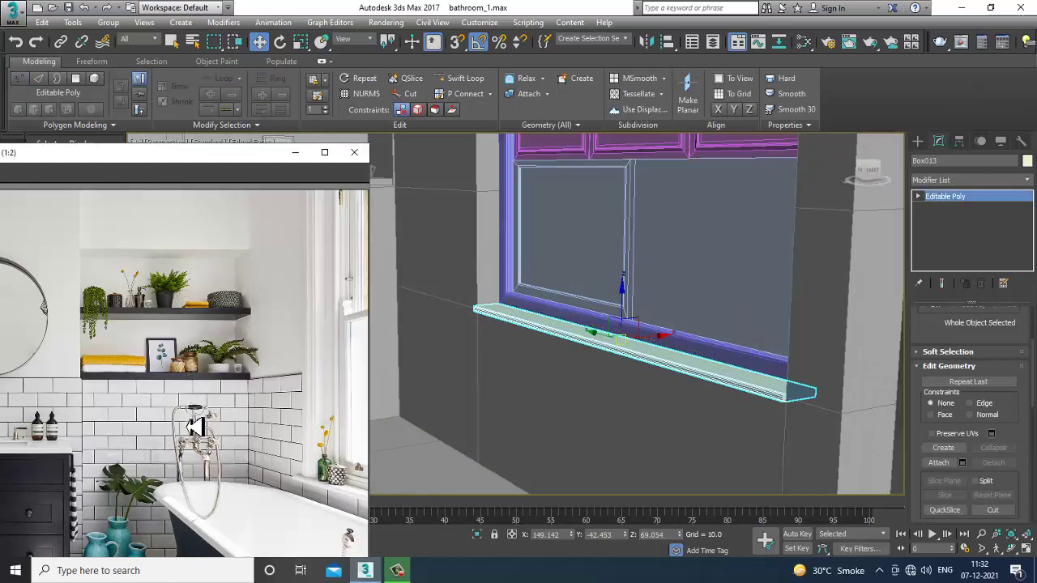
Compare the finished window sill with the reference photo, repositioning the photo window to show the bathtub, and inspect the Top view
scroll(197, 427, "down", 1)
scroll(201, 460, "up", 1)
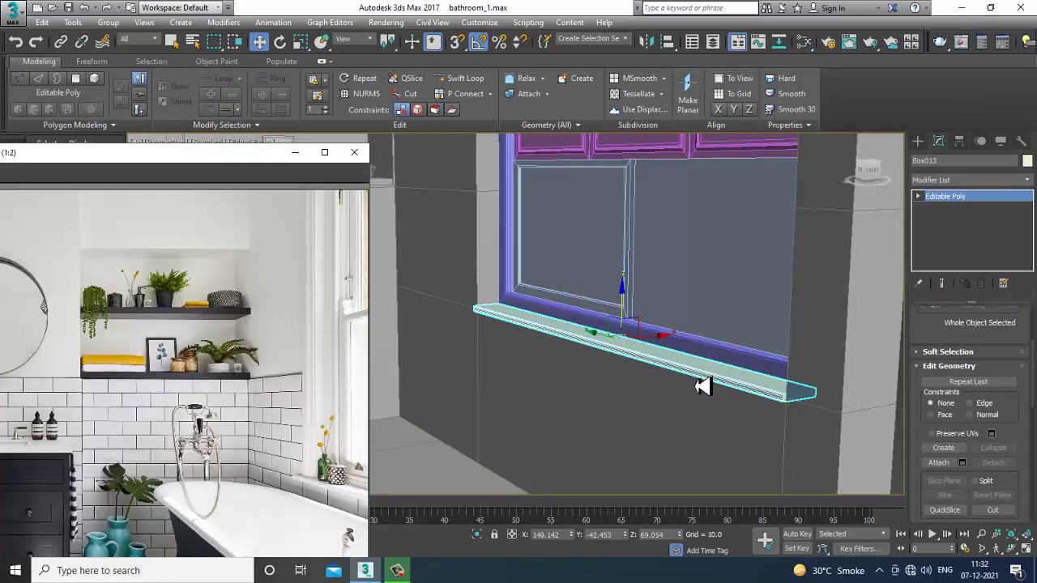
middle_click_drag(703, 387, 683, 370, "alt")
scroll(377, 474, "down", 3)
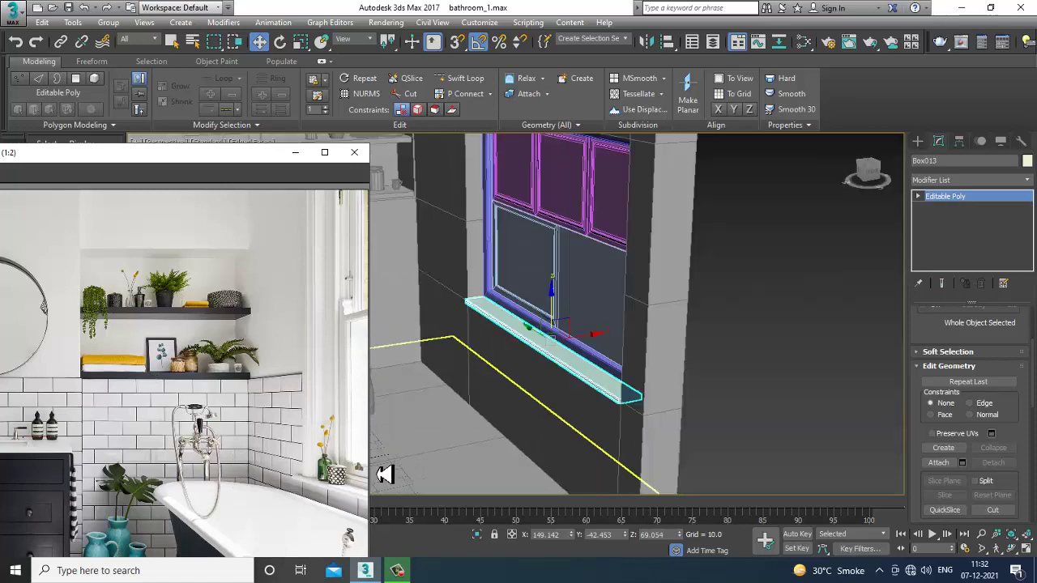
scroll(256, 502, "down", 1)
left_click_drag(221, 159, 247, 90)
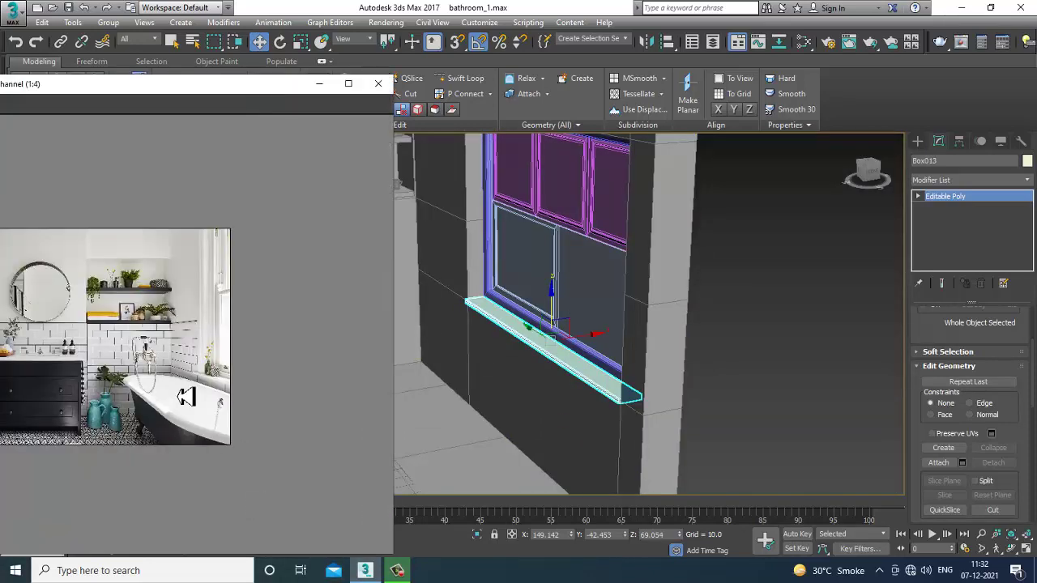
scroll(185, 400, "up", 1)
middle_click_drag(645, 379, 726, 362)
key("alt+w")
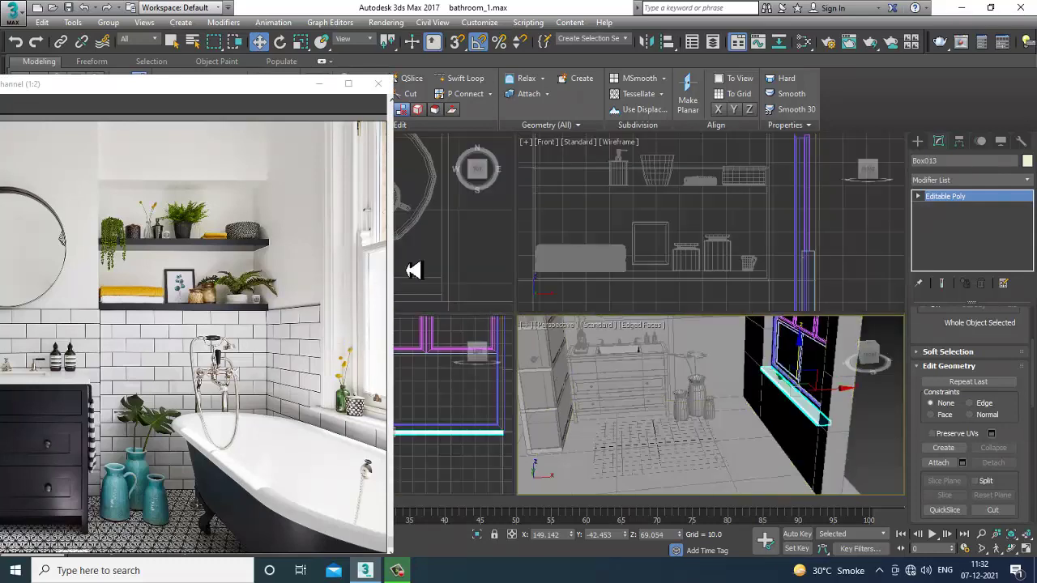
key("alt+w")
middle_click_drag(550, 328, 652, 289)
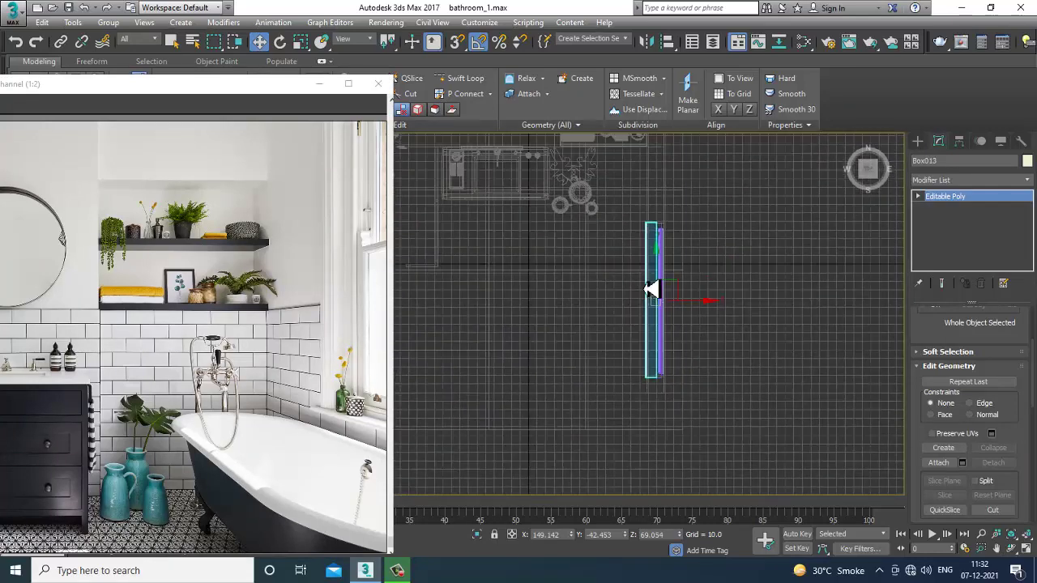
Draw a rectangle spline about 212 long and 87 wide beside the window wall in the Top view for the bathtub
left_click(920, 143)
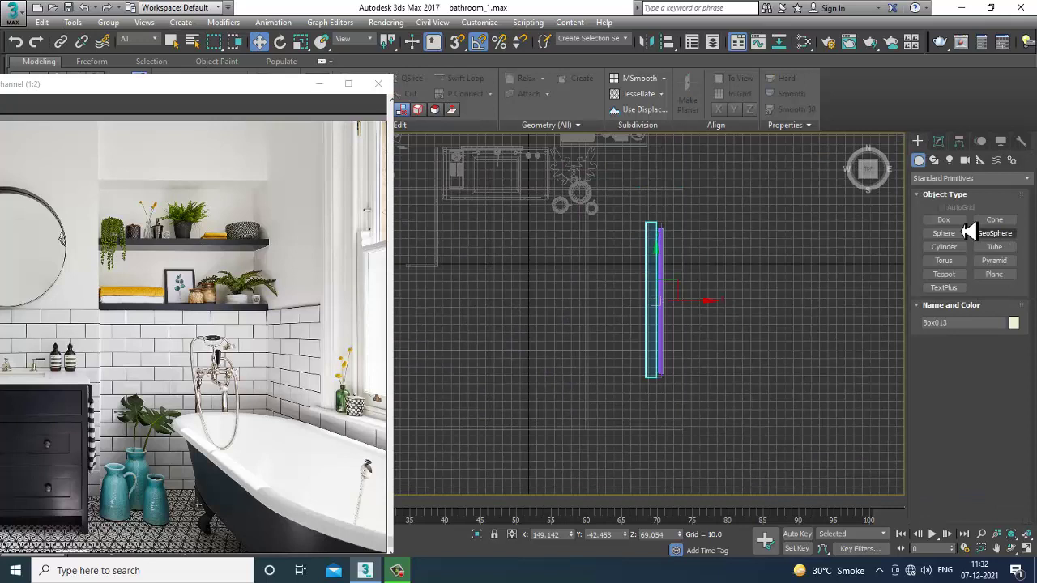
left_click(934, 160)
left_click(995, 232)
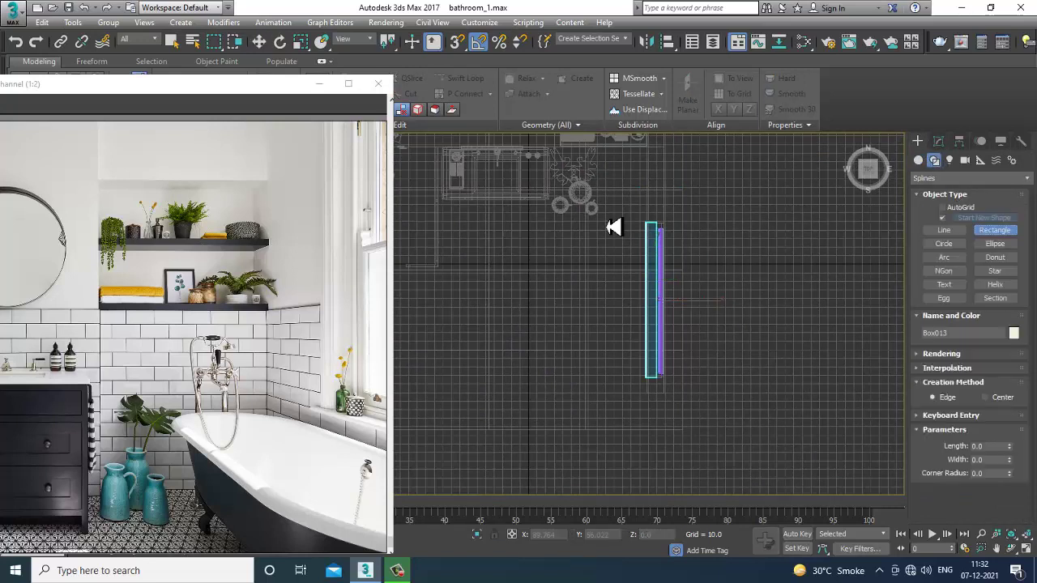
left_click_drag(569, 224, 644, 405)
key("w")
middle_click_drag(650, 315, 656, 318)
left_click_drag(666, 326, 662, 328)
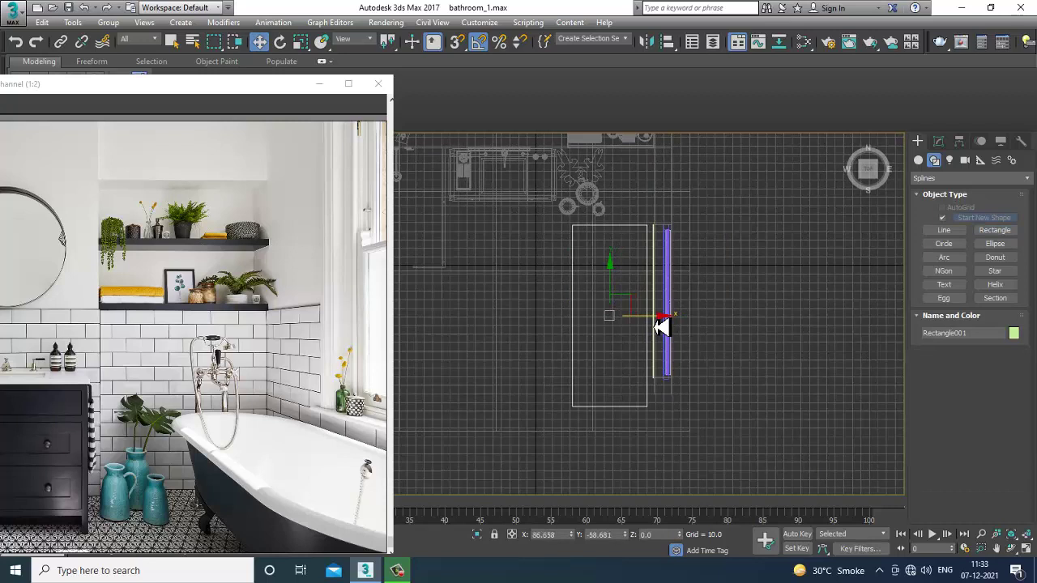
Convert the rectangle to an Editable Spline and fillet all four corner vertices by 55.269 to fully round both ends
right_click(601, 226)
mouse_move(687, 357)
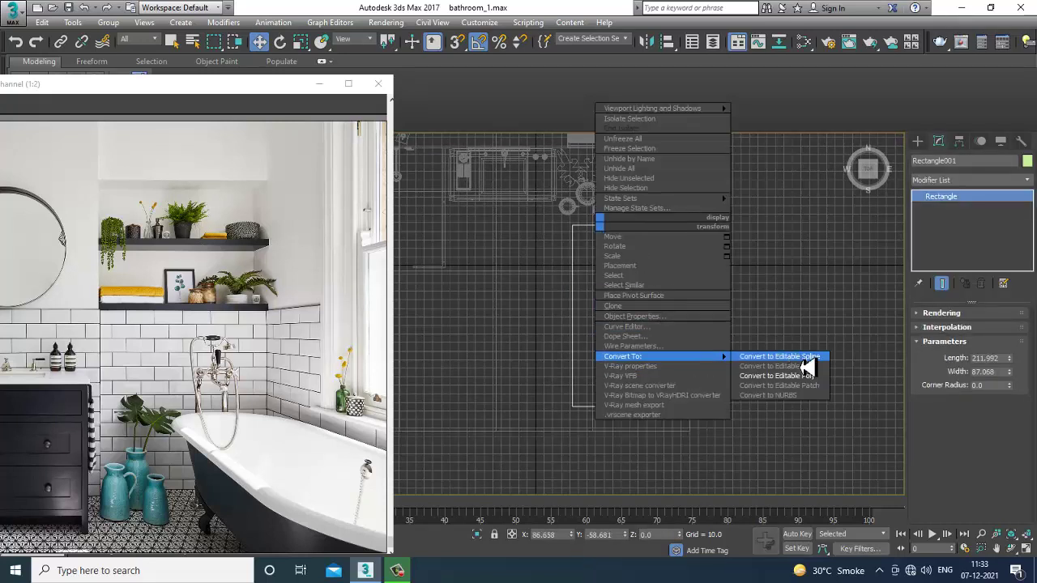
left_click(804, 357)
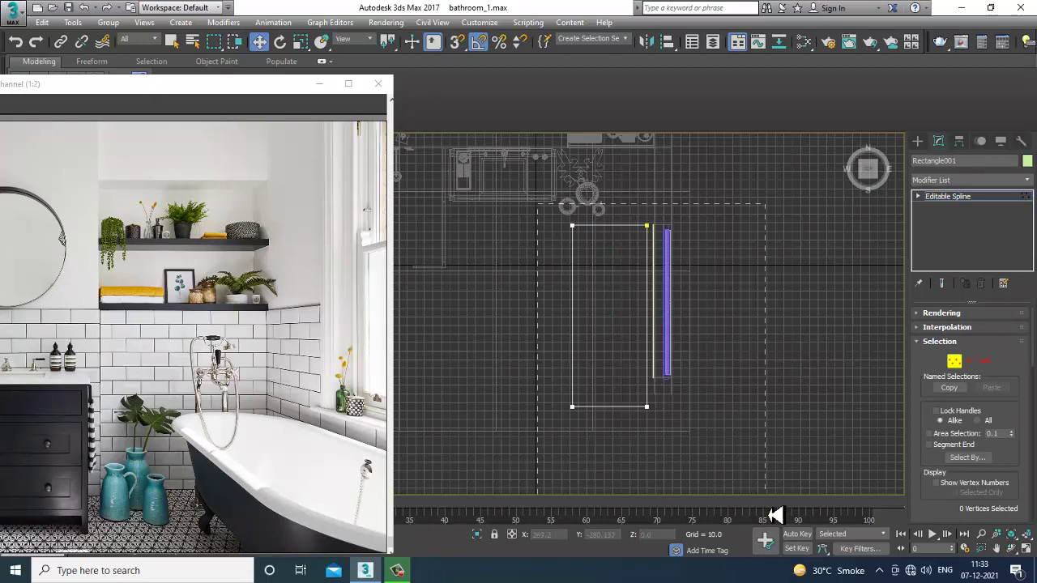
left_click_drag(943, 512, 959, 94)
left_click(958, 447)
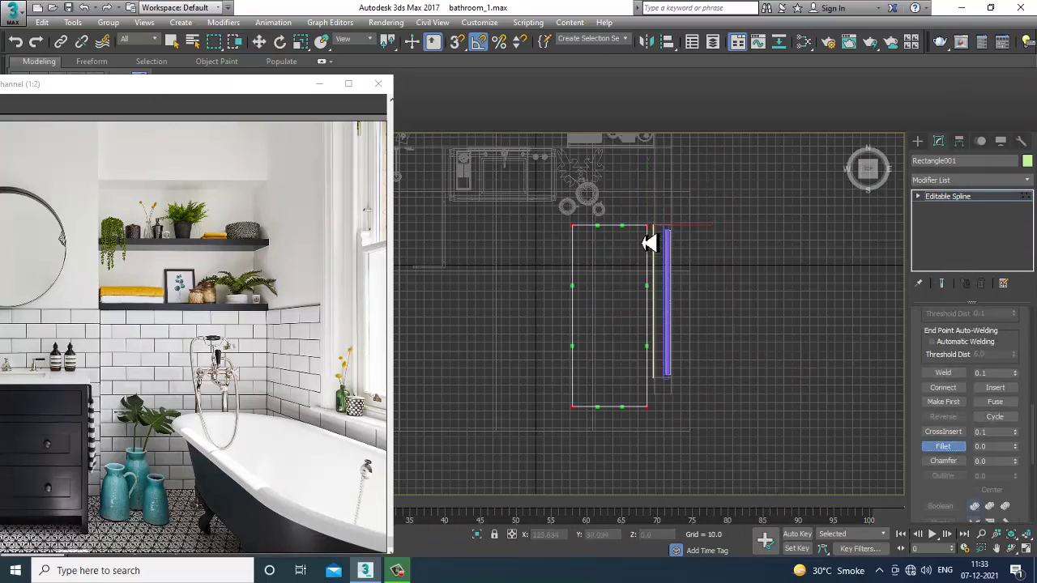
left_click_drag(654, 236, 642, 215)
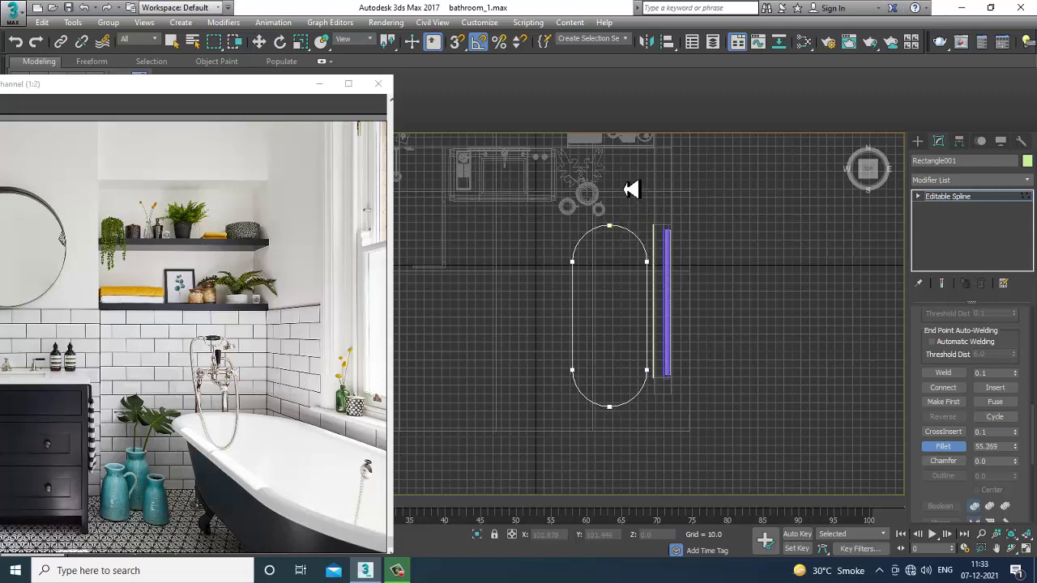
right_click(741, 272)
left_click(967, 199)
Extrude the rounded bathtub outline upward by 55
key("alt+w")
middle_click(712, 418)
key("alt+w")
middle_click_drag(704, 407, 707, 363, "alt")
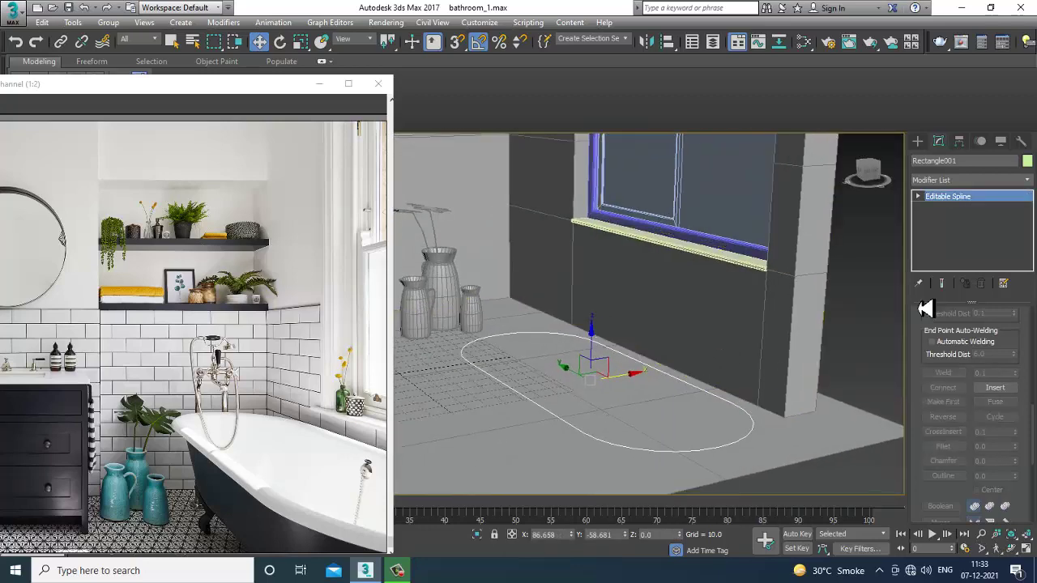
left_click(960, 180)
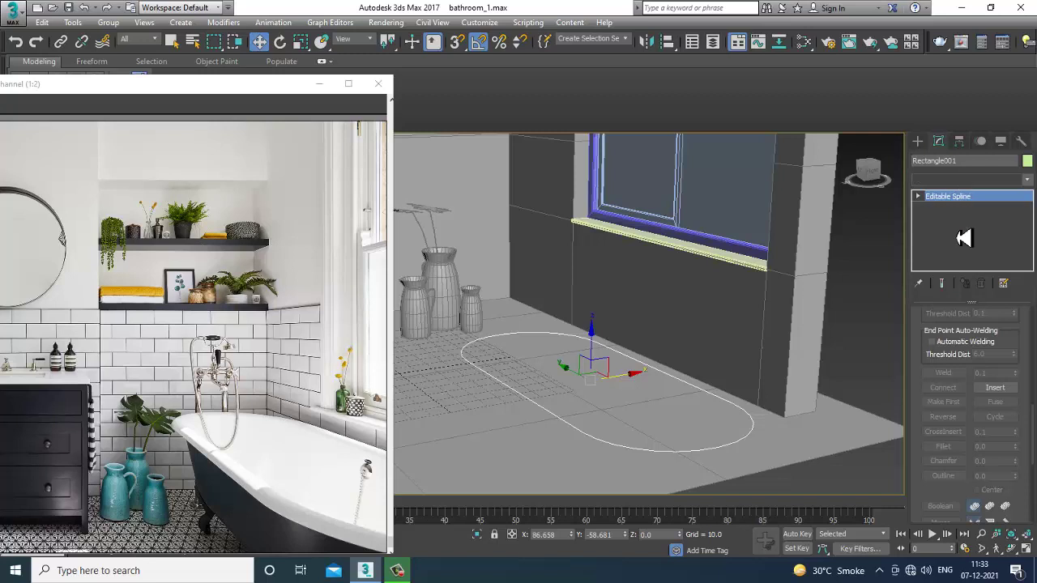
type("ex")
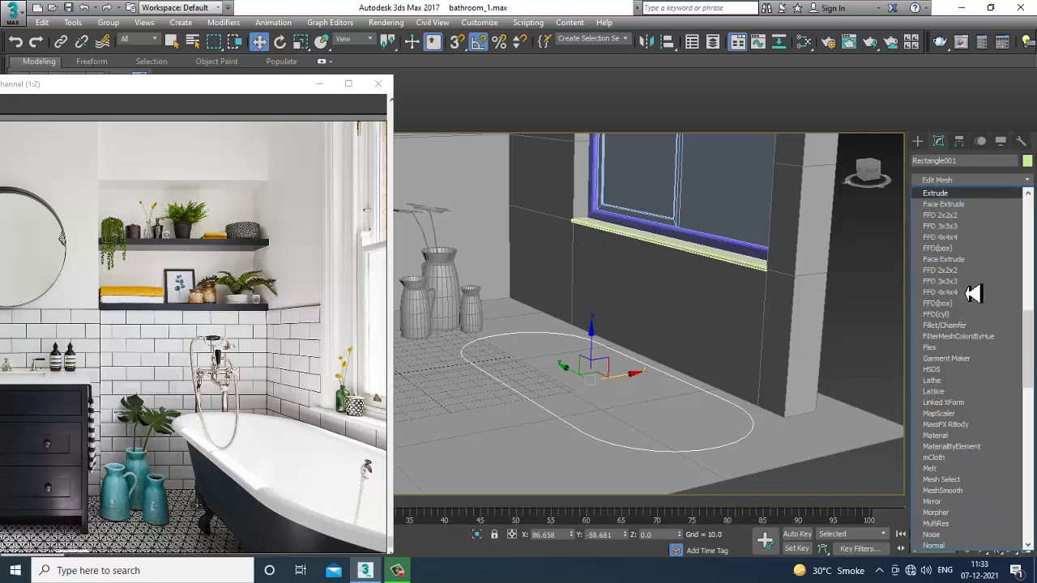
key("Return")
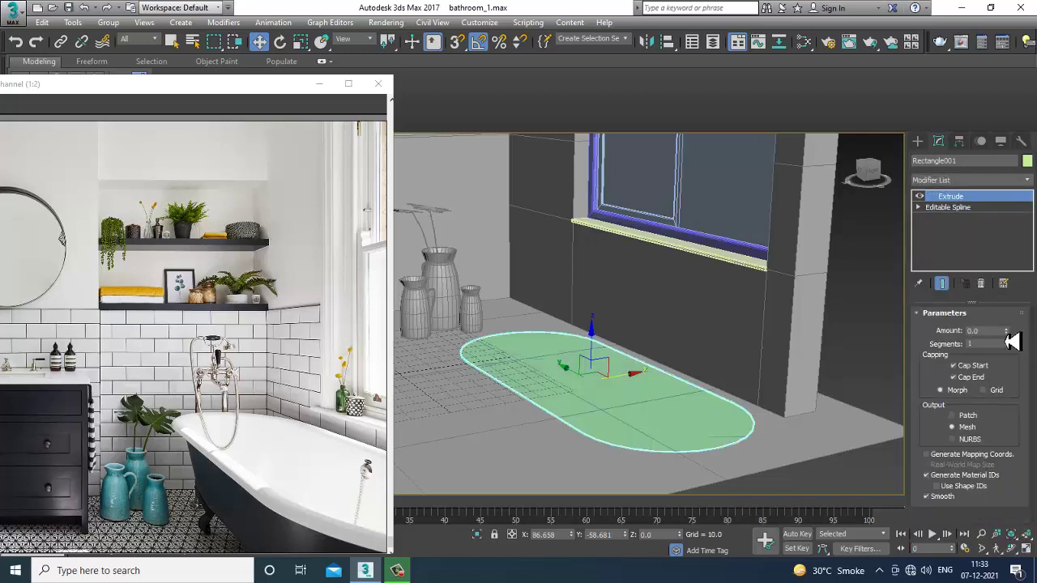
left_click_drag(1010, 334, 999, 265)
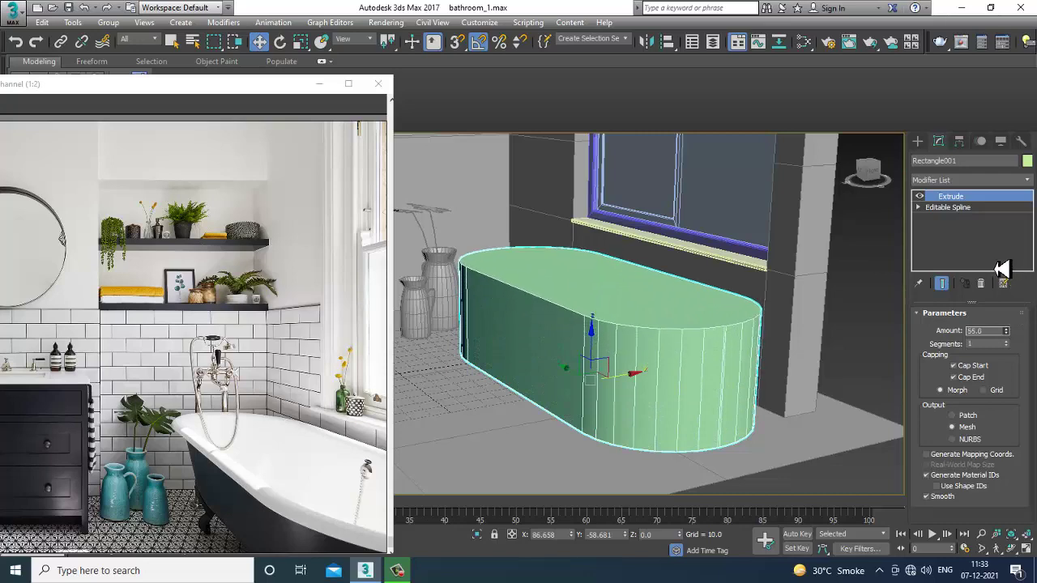
Move the vertices of the wall's window side outward along X by about 22 to widen the room
scroll(688, 356, "up", 10)
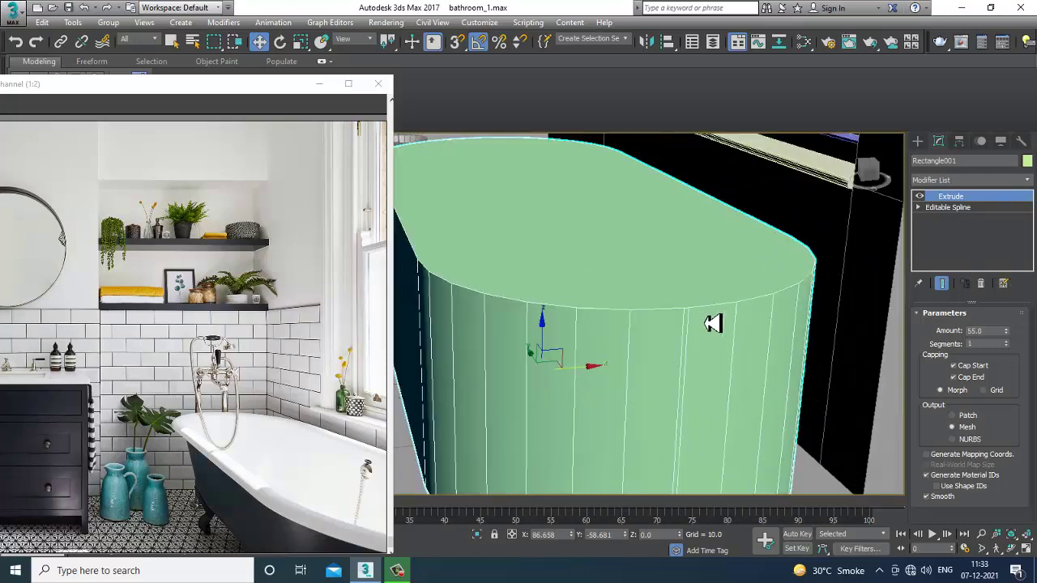
scroll(712, 332, "down", 10)
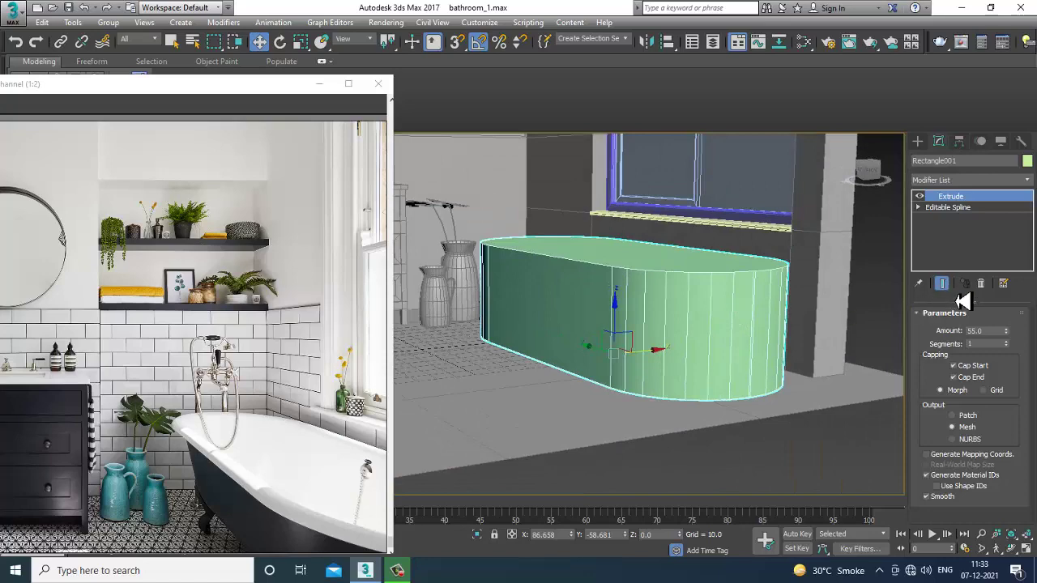
scroll(620, 316, "up", 8)
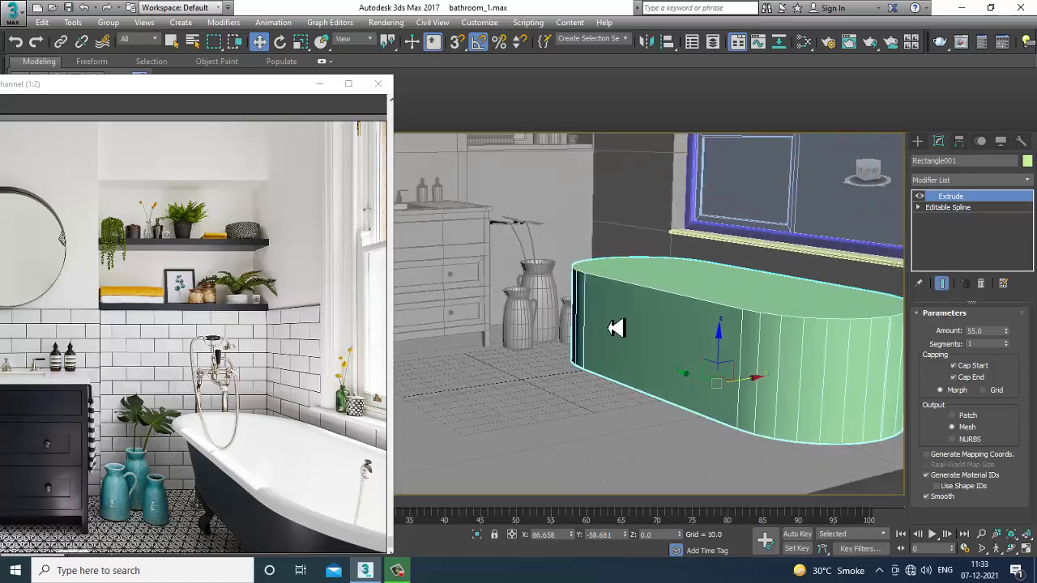
scroll(620, 302, "down", 8)
scroll(674, 325, "up", 4)
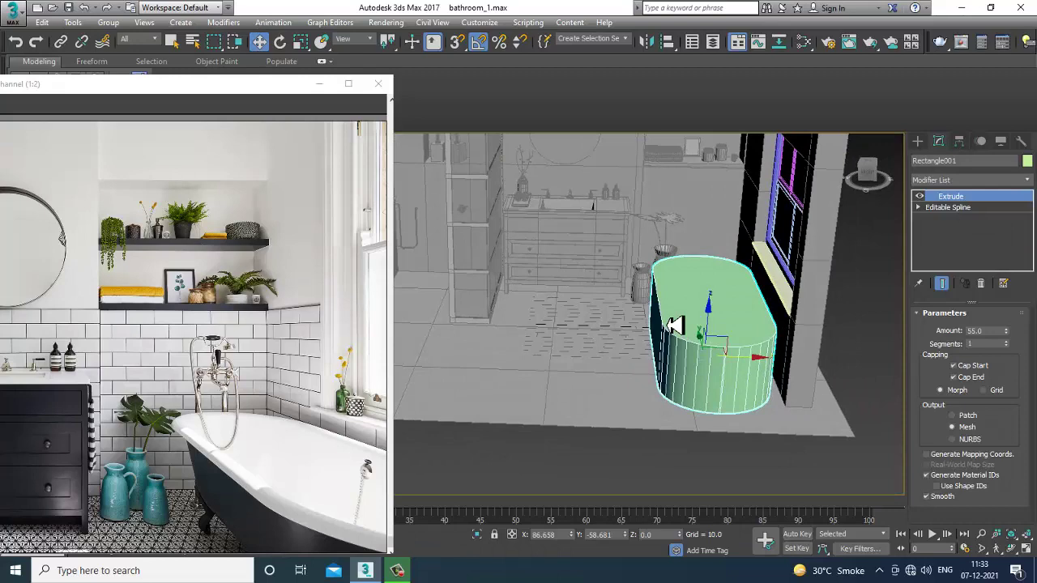
scroll(678, 312, "down", 4)
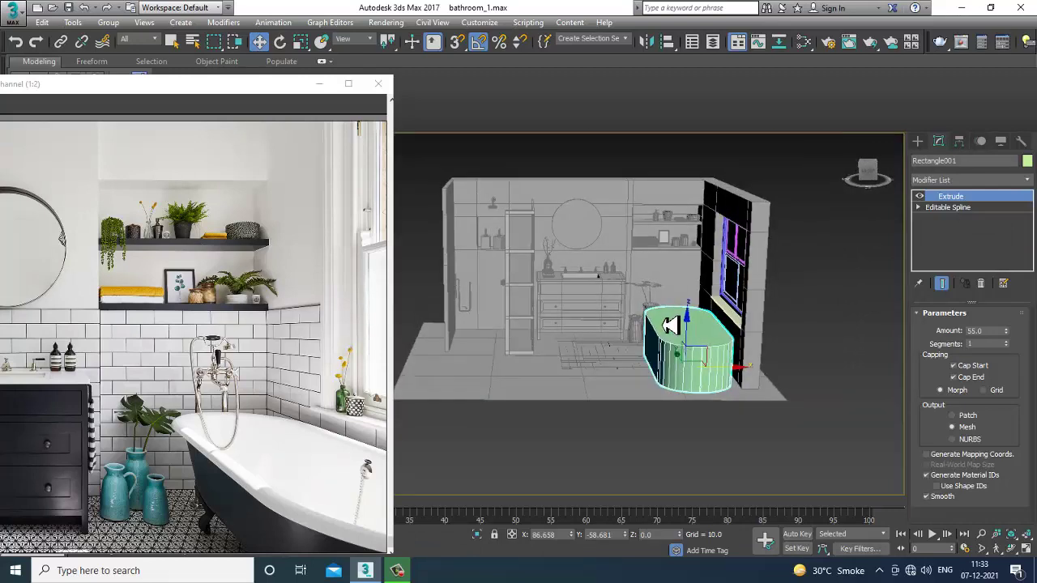
middle_click_drag(690, 339, 685, 339, "alt")
left_click(683, 290)
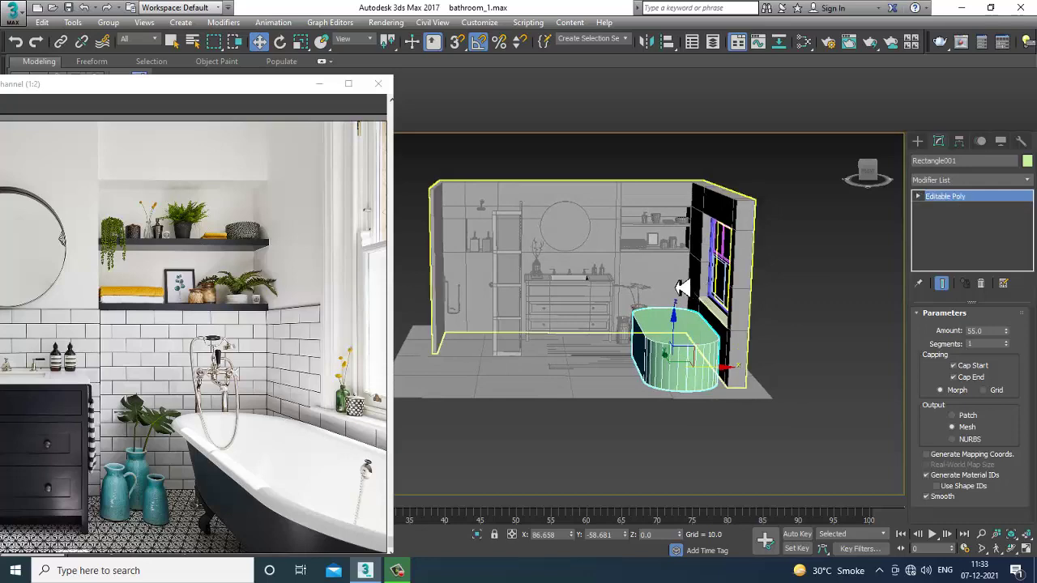
middle_click_drag(722, 282, 715, 280, "alt")
key("1")
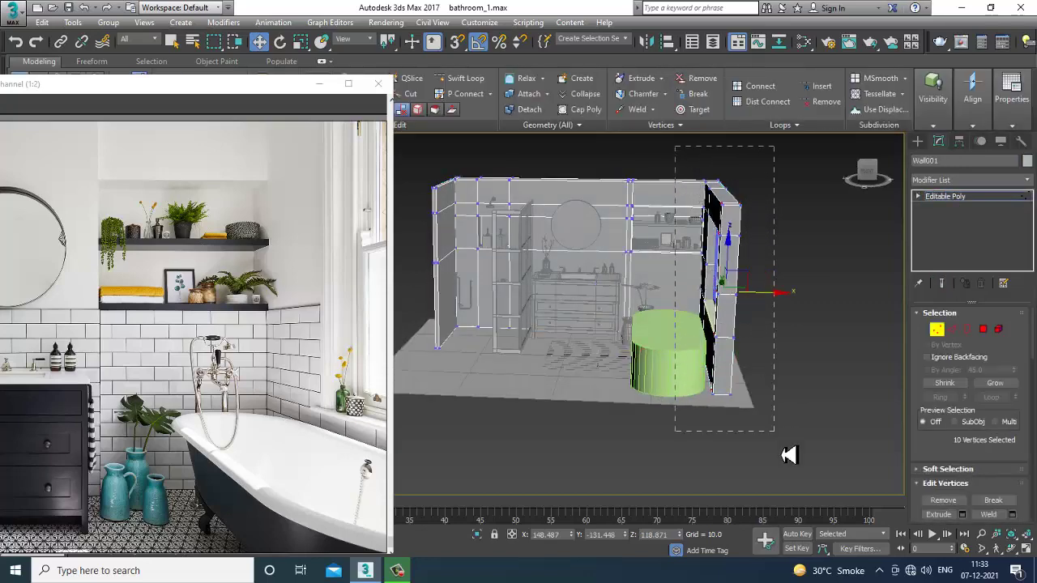
left_click_drag(764, 266, 779, 265)
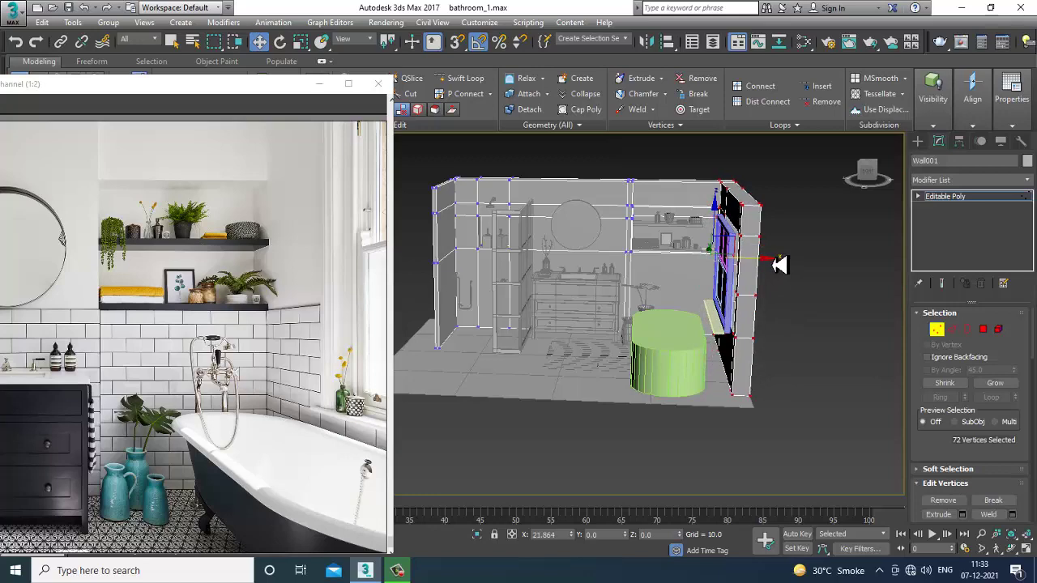
left_click(966, 204)
Select the window frame, panes and sill together and move them along X to line up with the shifted side wall
middle_click_drag(752, 231, 786, 243, "alt")
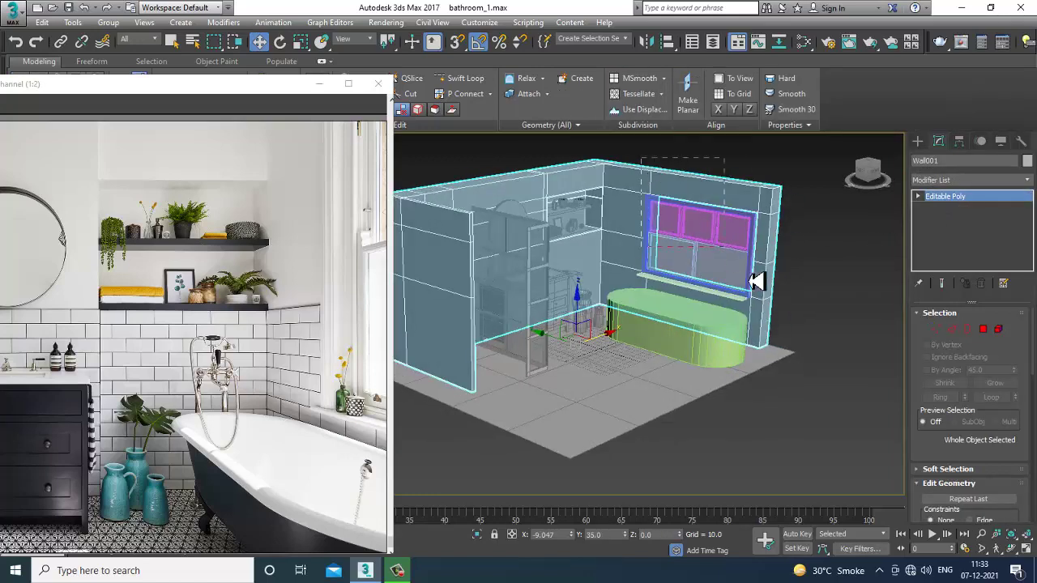
left_click_drag(749, 276, 776, 306)
left_click_drag(808, 175, 772, 252, "alt")
middle_click_drag(769, 223, 729, 242, "alt")
scroll(730, 243, "up", 3)
left_click(626, 387, "alt")
middle_click_drag(706, 311, 684, 311, "alt")
scroll(687, 305, "up", 2)
left_click_drag(721, 243, 753, 237)
Convert the upper niche shelf to an Editable Poly and stretch its window-side end vertices along X to meet the side wall
middle_click_drag(613, 342, 567, 232, "alt")
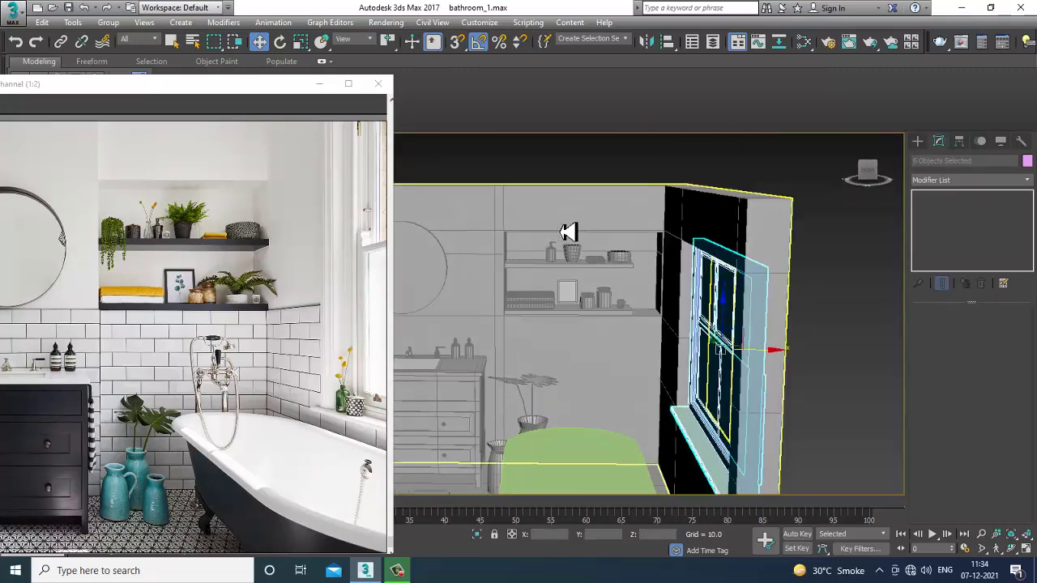
left_click(569, 275)
key("z")
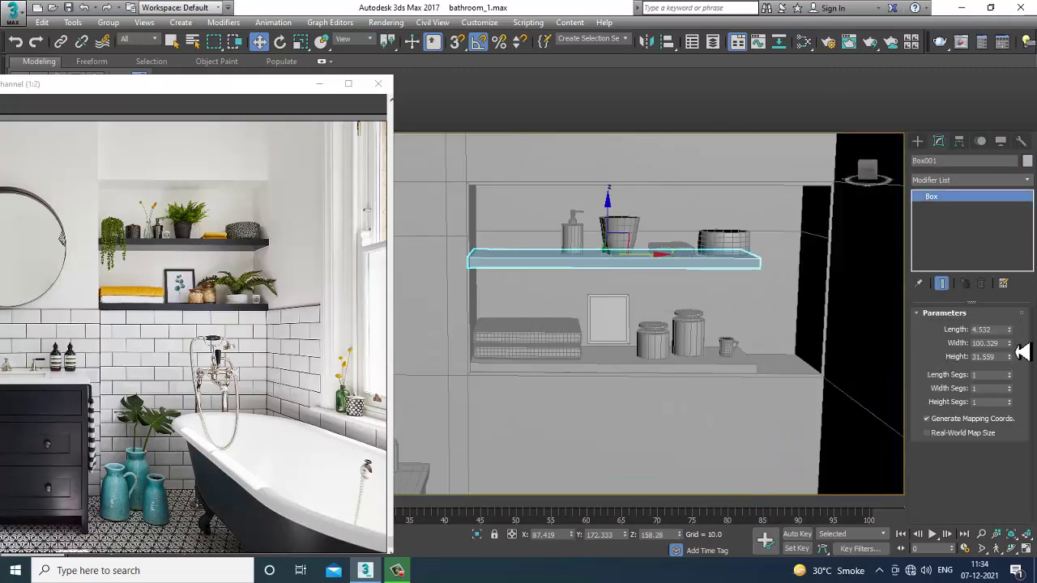
left_click_drag(1016, 344, 1015, 355)
right_click(540, 260)
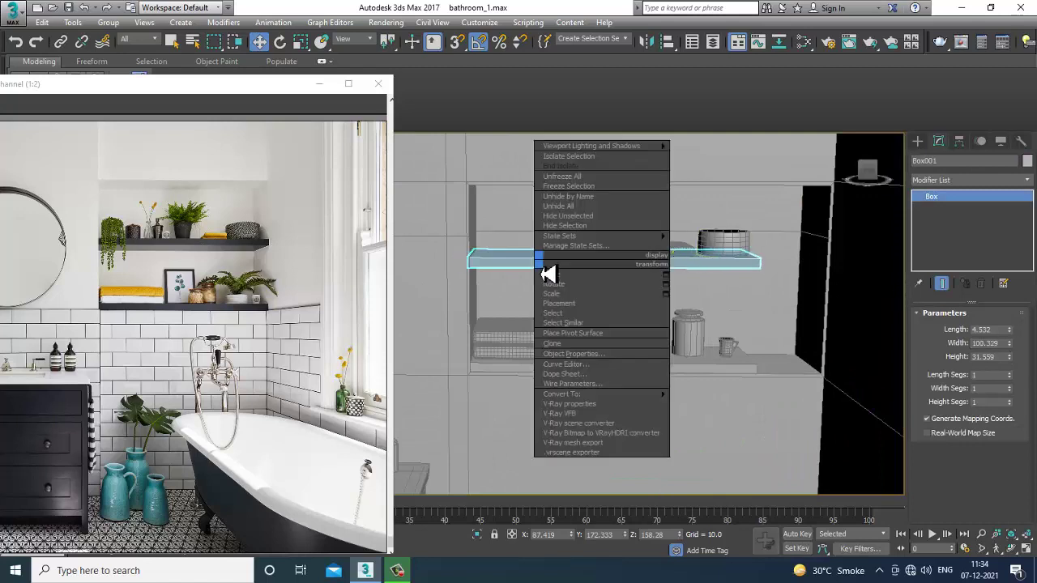
mouse_move(650, 403)
left_click(716, 403)
key("1")
left_click_drag(688, 191, 797, 274)
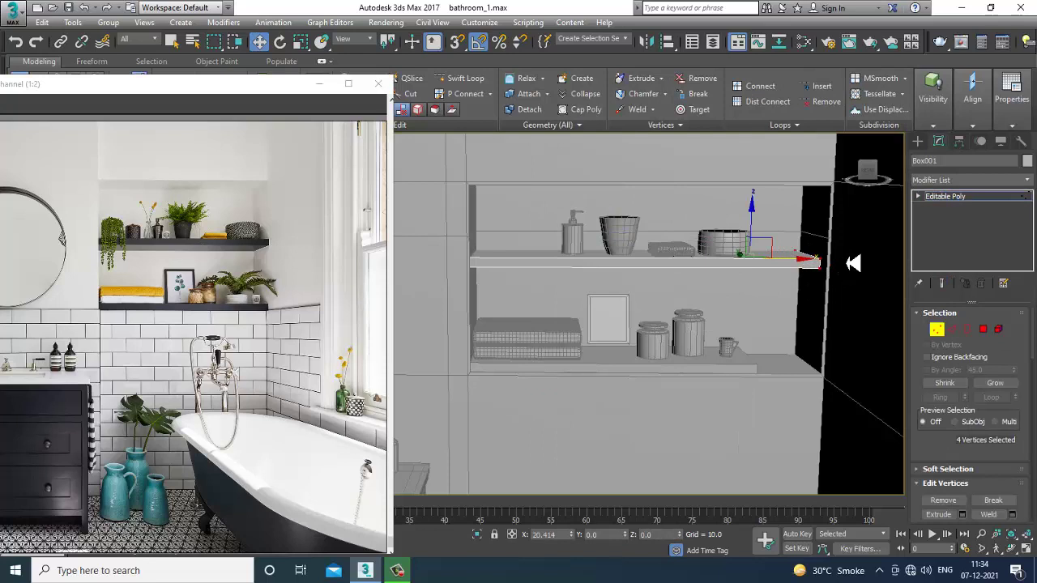
left_click(968, 200)
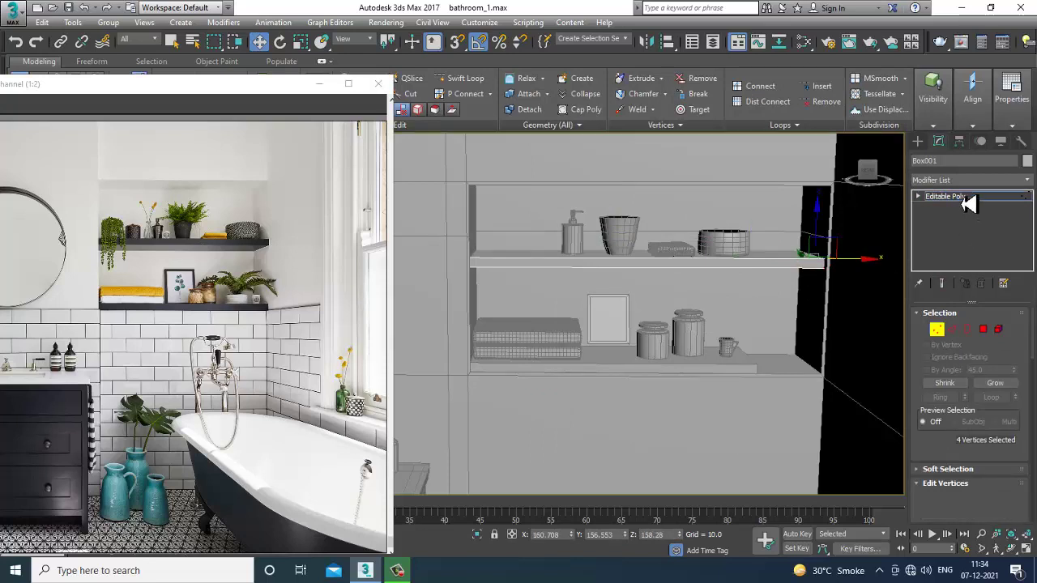
Convert the lower niche shelf to an Editable Poly and extend its window-side end vertices along X to the side wall
left_click(716, 375)
right_click(729, 372)
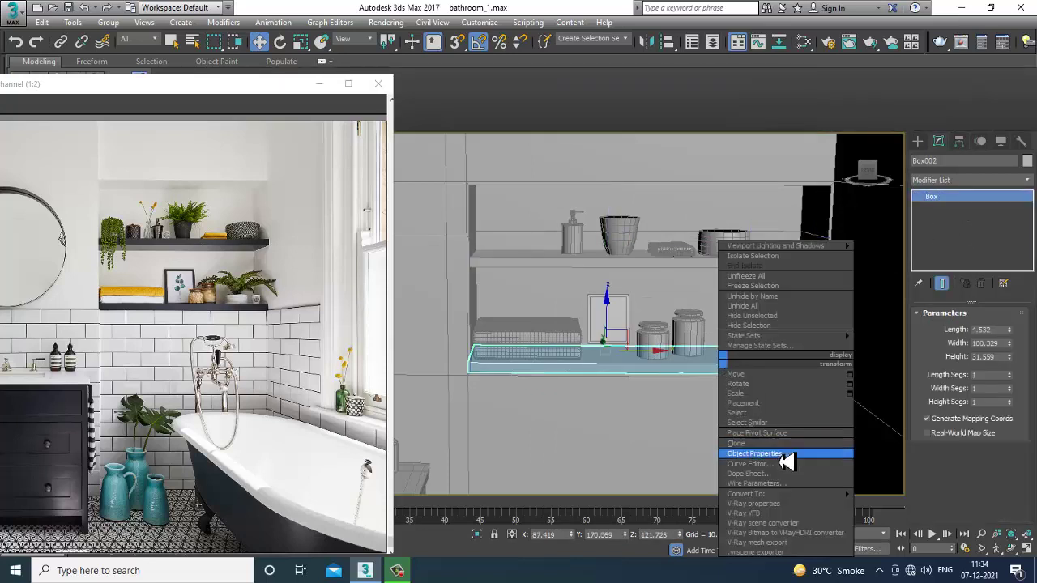
mouse_move(794, 498)
left_click(894, 508)
key("1")
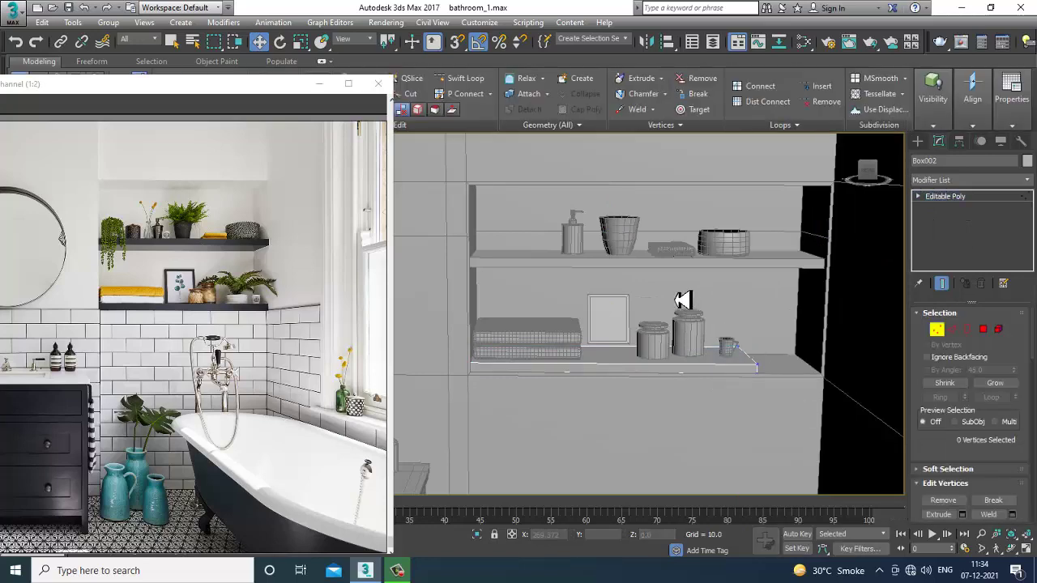
left_click_drag(804, 370, 846, 365)
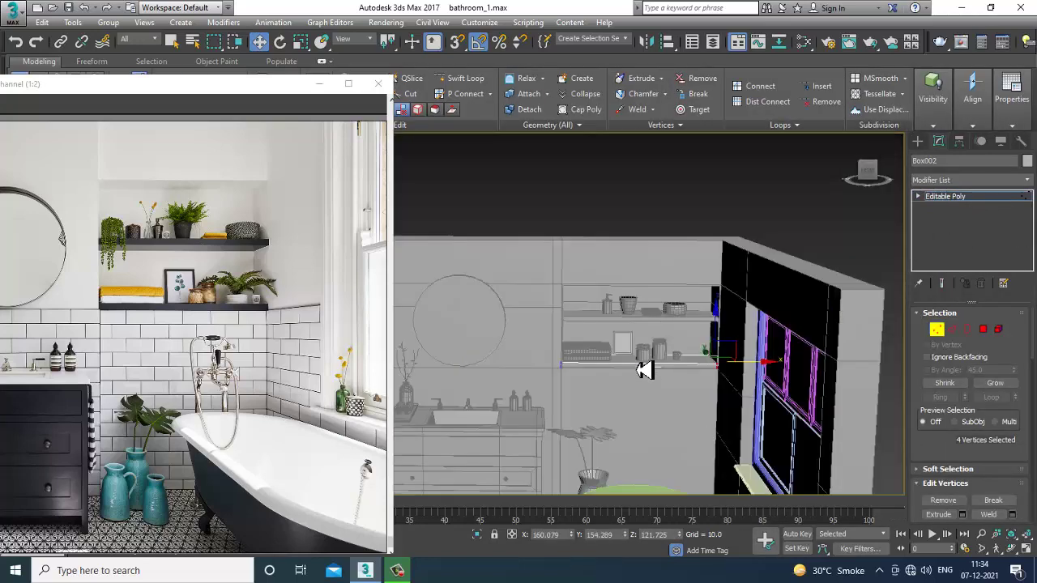
middle_click_drag(648, 385, 683, 396, "alt")
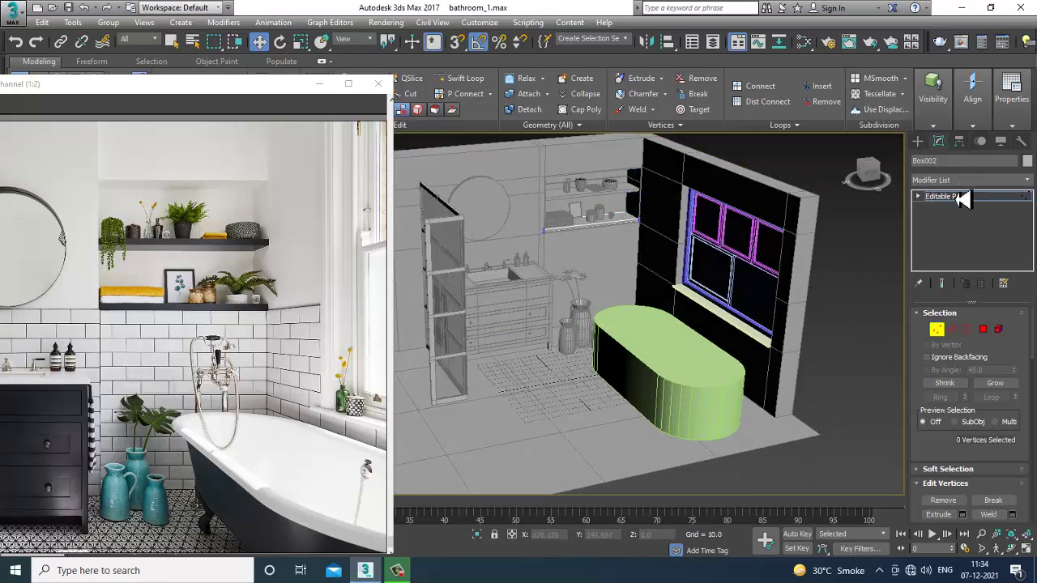
left_click(955, 199)
Move the bathtub block along X to about 111, closer to the window wall
middle_click_drag(782, 345, 726, 354, "alt")
scroll(724, 354, "up", 3)
left_click(602, 378)
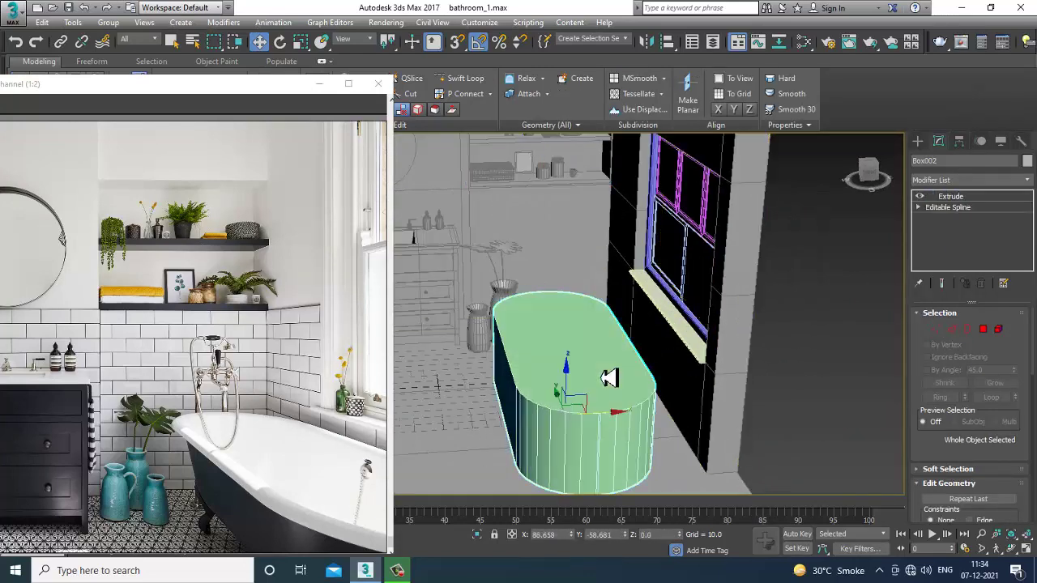
left_click_drag(621, 379, 648, 380)
middle_click_drag(610, 327, 697, 328, "alt")
middle_click_drag(585, 321, 688, 348, "alt")
scroll(689, 315, "down", 3)
scroll(705, 303, "up", 4)
scroll(688, 348, "up", 2)
left_click(701, 369)
scroll(695, 324, "up", 3)
left_click(669, 284, "ctrl")
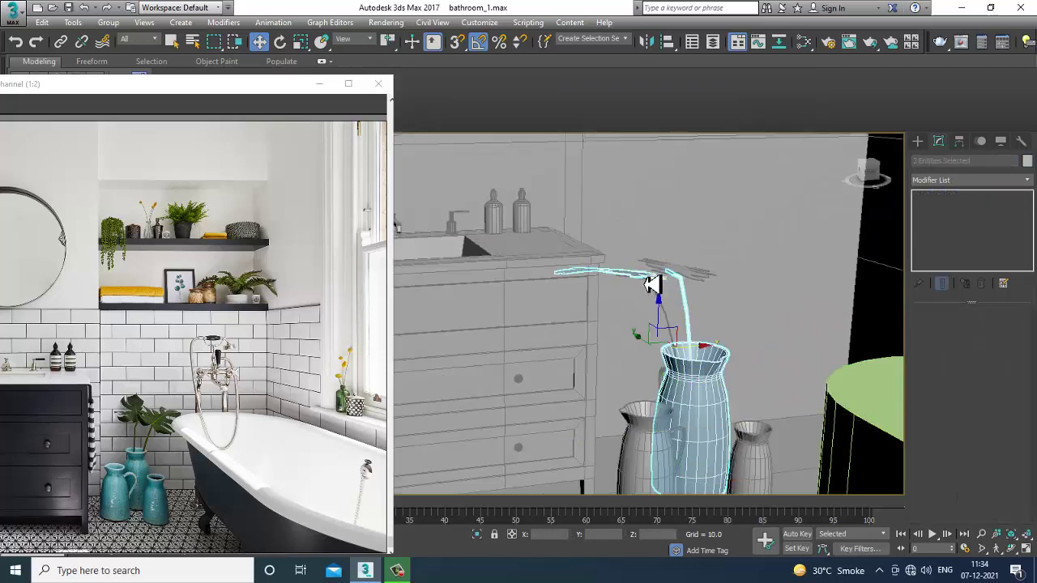
key("r")
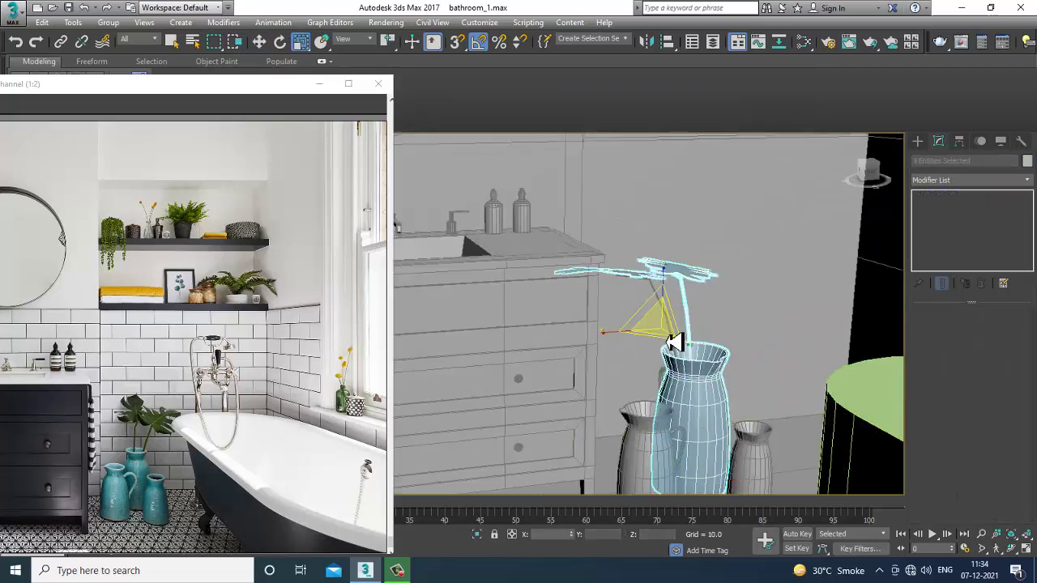
key("w")
middle_click_drag(679, 344, 794, 372, "alt")
scroll(735, 353, "down", 5)
Convert the extruded bathtub block to an Editable Poly
left_click(754, 343)
scroll(808, 354, "down", 4)
scroll(793, 372, "up", 8)
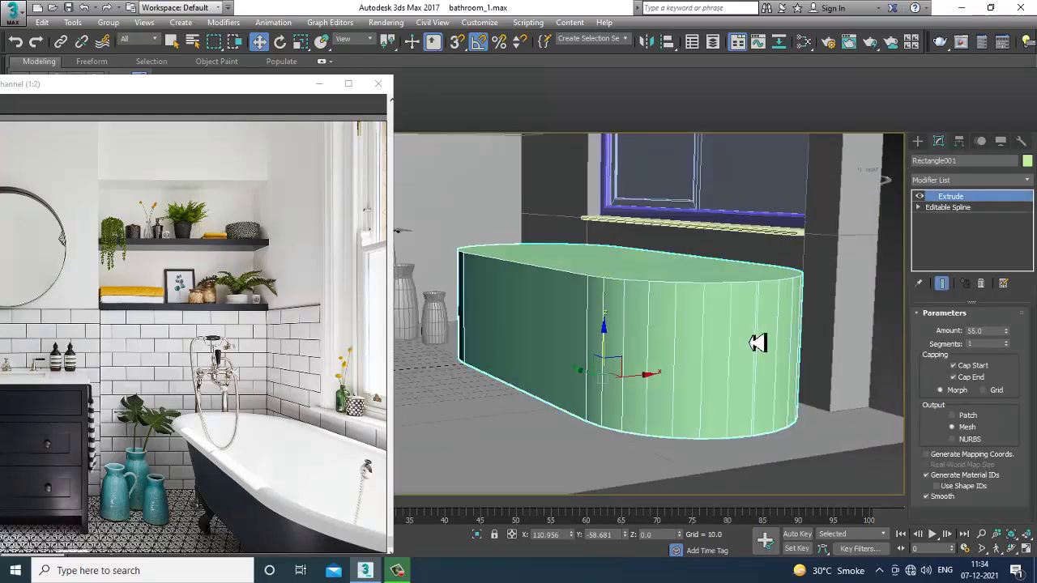
middle_click_drag(736, 349, 669, 333, "alt")
right_click(672, 321)
mouse_move(722, 454)
left_click(834, 455)
Isolate the bathtub block and enter edge sub-object editing on it
mouse_move(791, 373)
middle_mouse_down("alt")
mouse_move(770, 347)
mouse_move(735, 348)
middle_mouse_up("alt")
key("F3")
key("alt+q")
key("F3")
scroll(729, 364, "down", 3)
scroll(813, 352, "up", 3)
key("2")
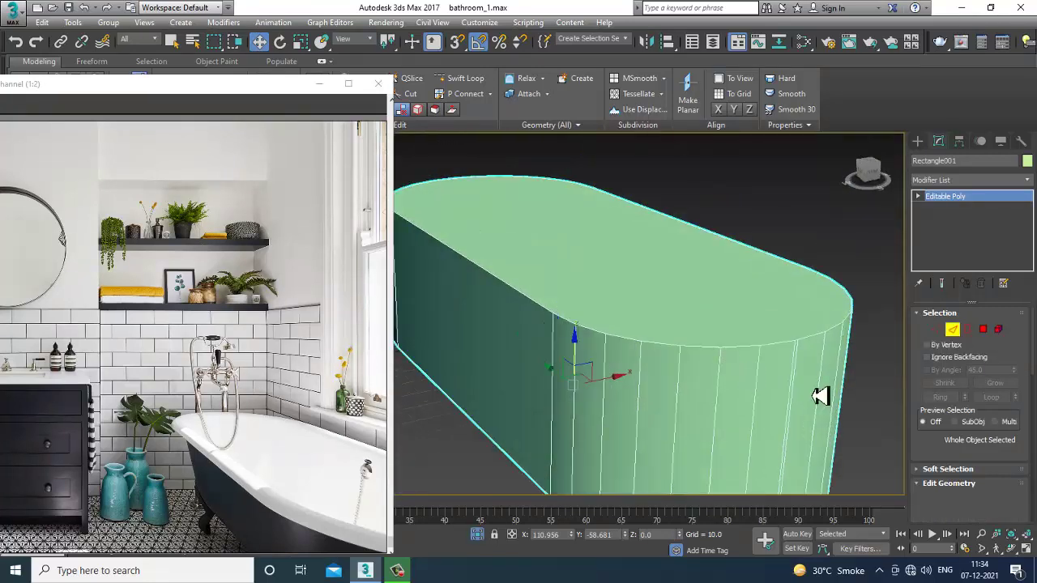
Remove the surplus vertical edge from the rounded end of the bathtub block
left_click(795, 386)
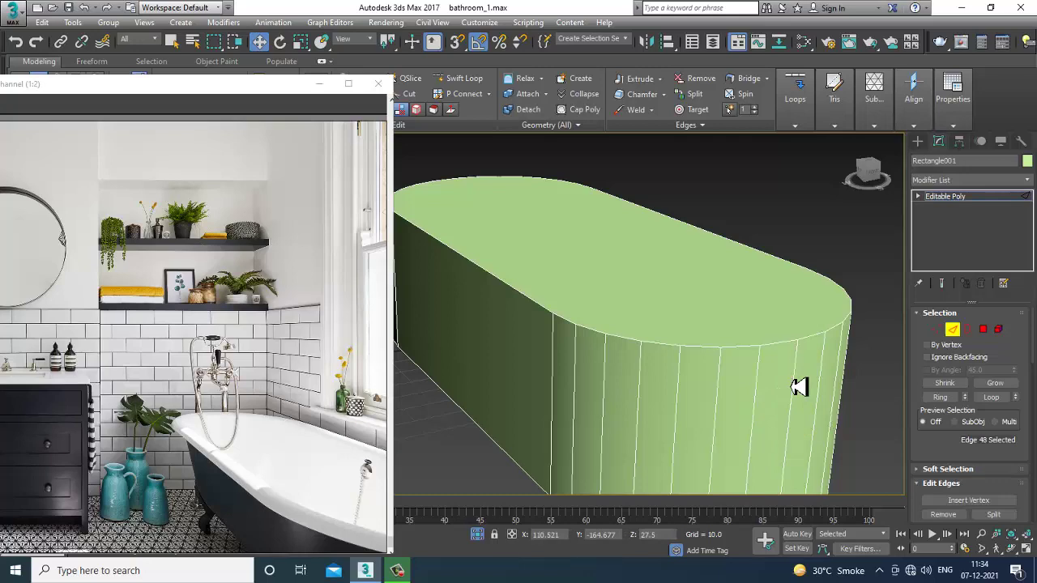
middle_click_drag(800, 387, 592, 298, "alt")
left_click(601, 293)
key("BackSpace")
Insert a horizontal edge loop around the bathtub block just below its top edge, at Z about 49.9
scroll(621, 249, "down", 4)
middle_click_drag(798, 300, 718, 301, "alt")
scroll(657, 275, "down", 4)
scroll(726, 293, "up", 2)
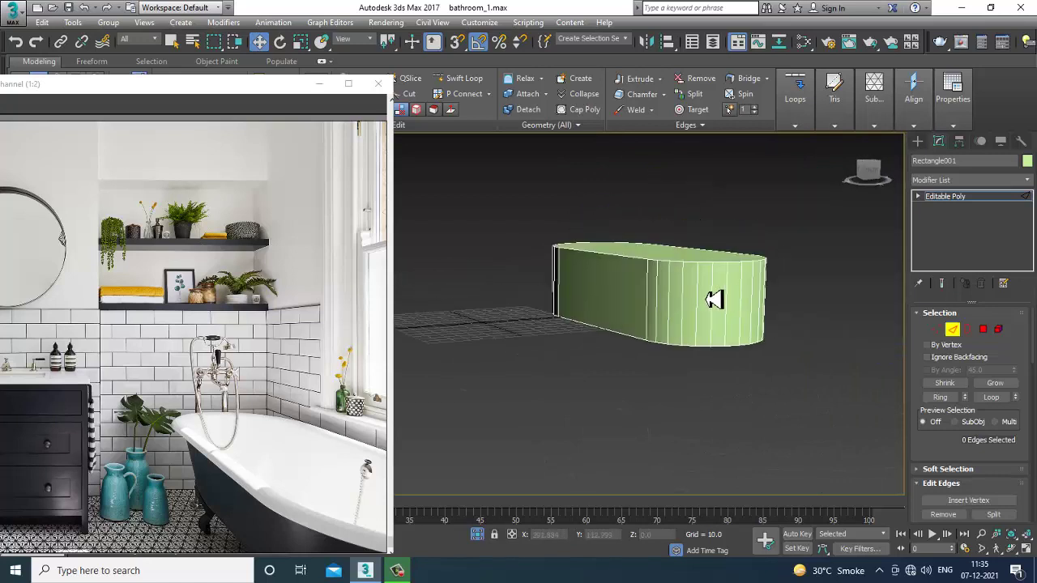
scroll(645, 288, "up", 2)
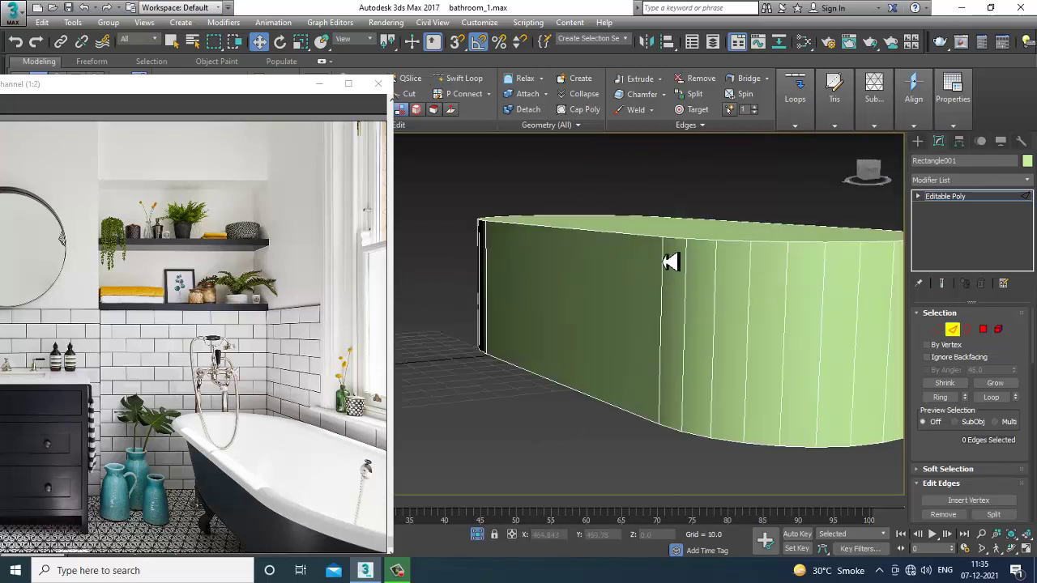
middle_click_drag(673, 264, 694, 266, "alt")
left_click(457, 78)
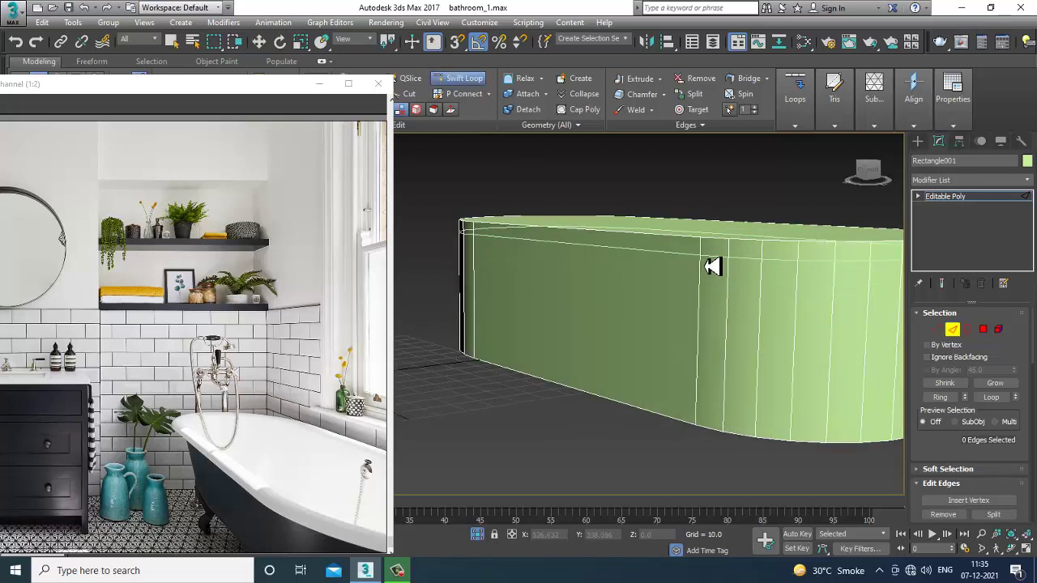
middle_click_drag(713, 267, 689, 281, "alt")
left_click(676, 247)
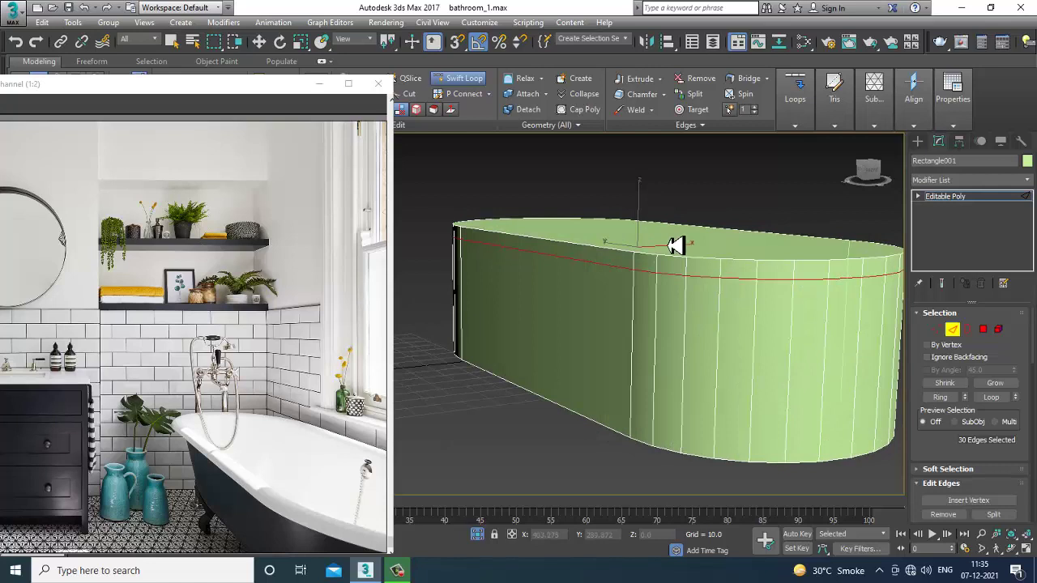
key("w")
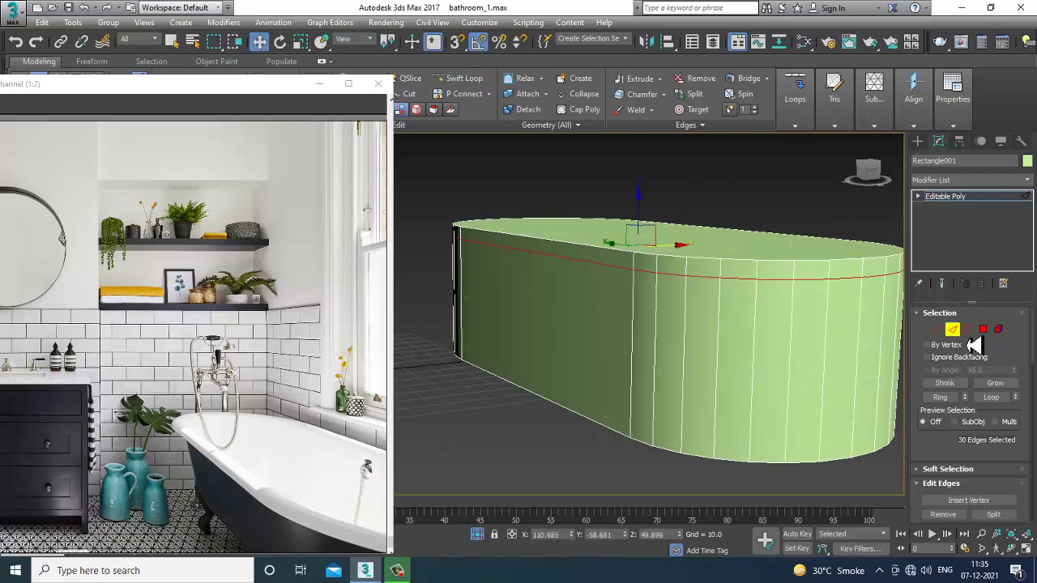
Select the ring of polygons above the new loop and bevel it by Local Normal to form the tub's rim
left_click(720, 272)
key("alt+r")
left_click(985, 331, "ctrl")
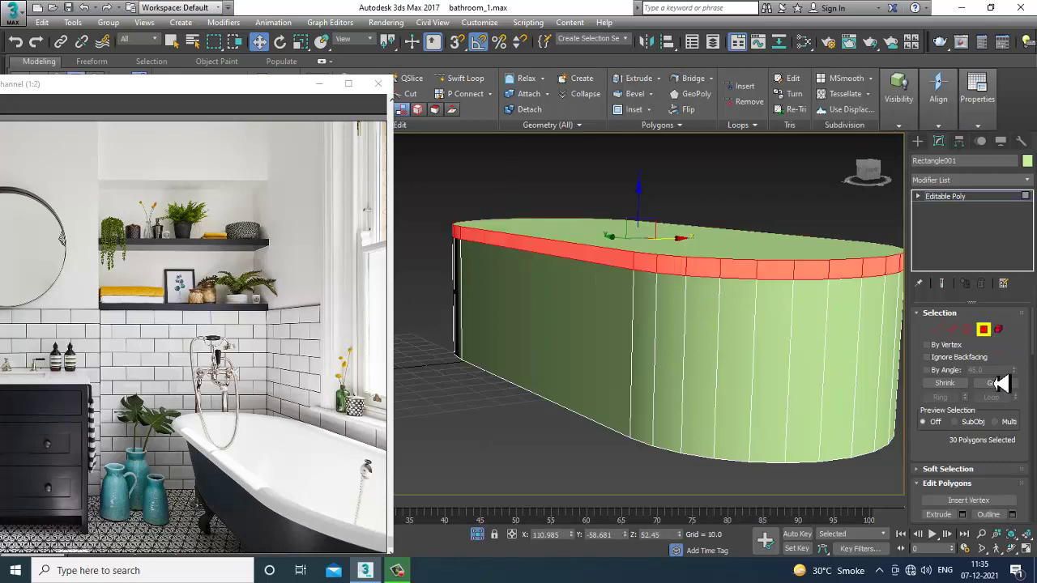
scroll(980, 445, "down", 3)
left_click(963, 438)
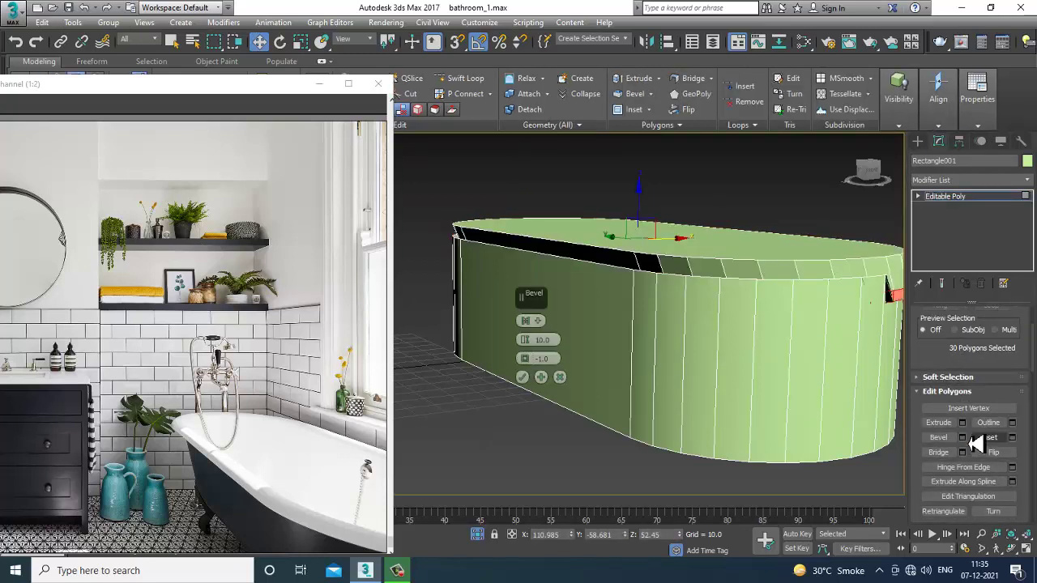
left_click(533, 320)
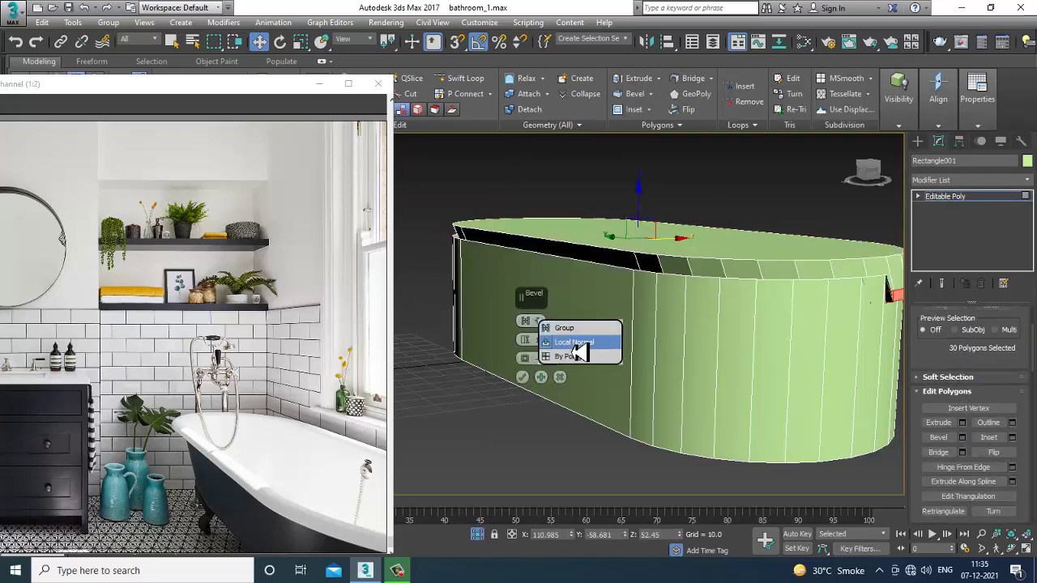
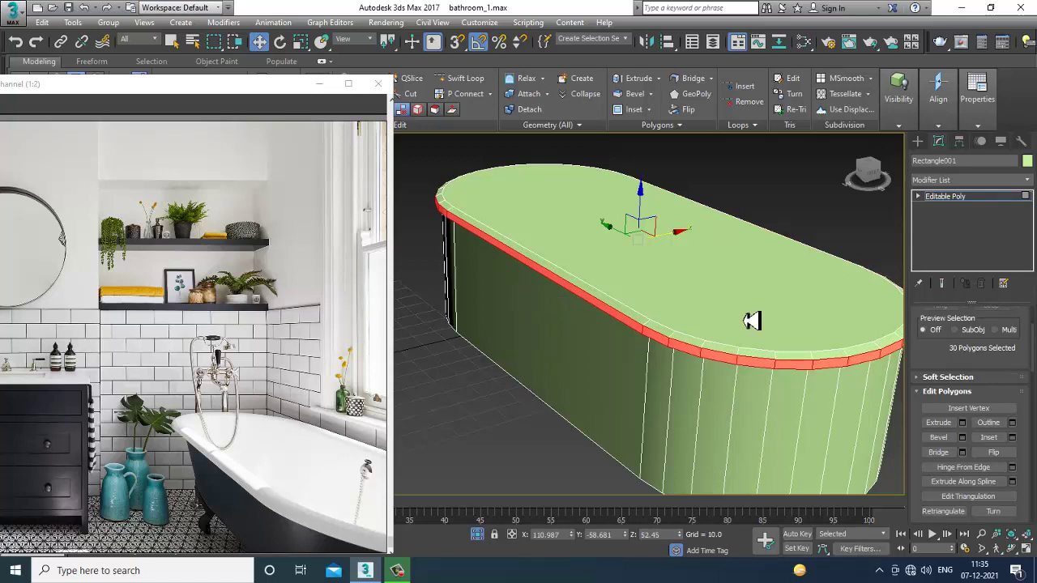
Select the bathtub's bottom vertices and scale them inward so the sides taper toward the base
middle_click_drag(752, 321, 720, 285, "alt")
key("1")
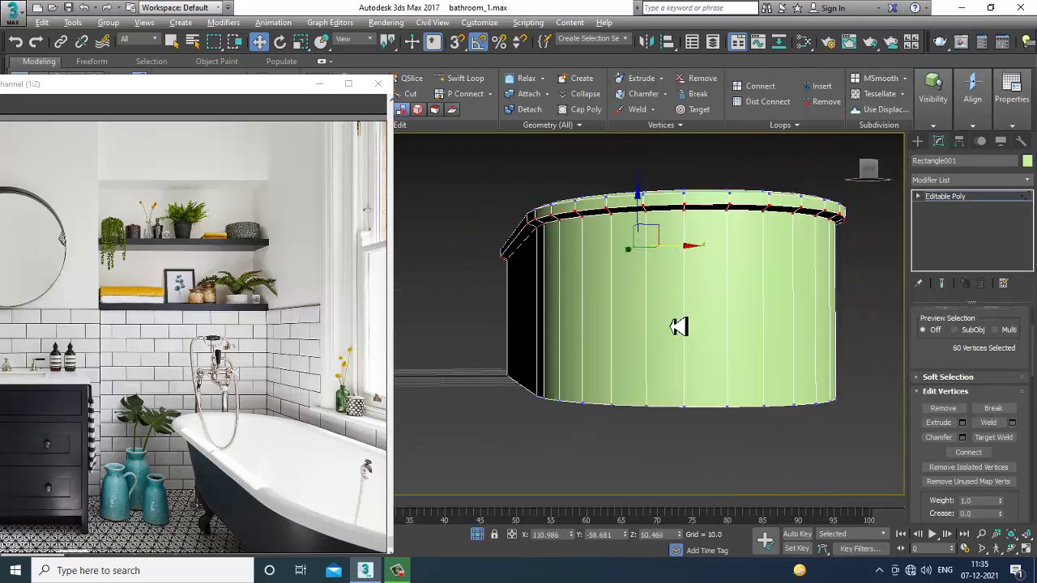
left_click_drag(456, 353, 907, 442)
key("r")
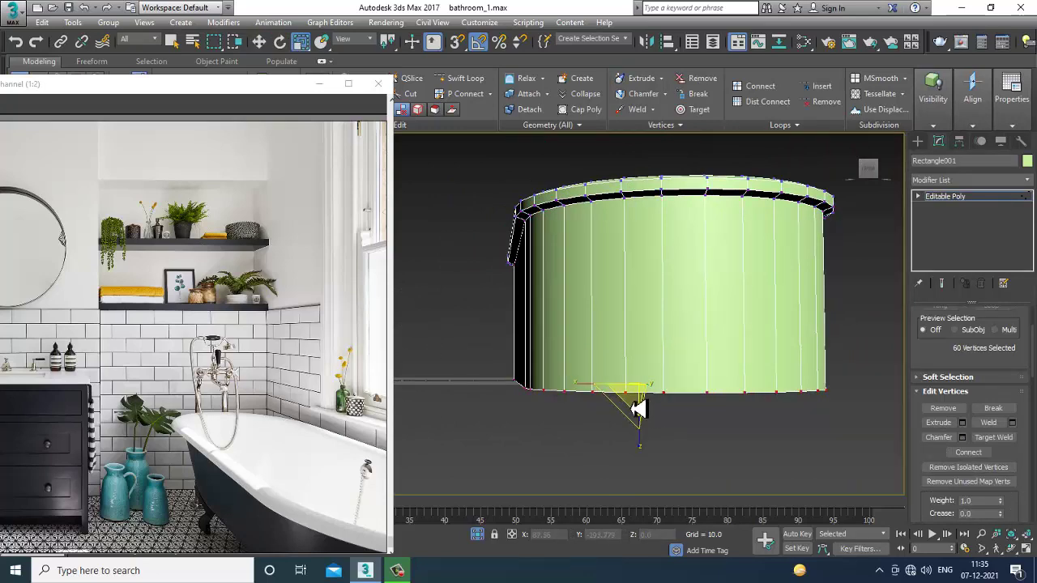
middle_click_drag(638, 409, 626, 381, "alt")
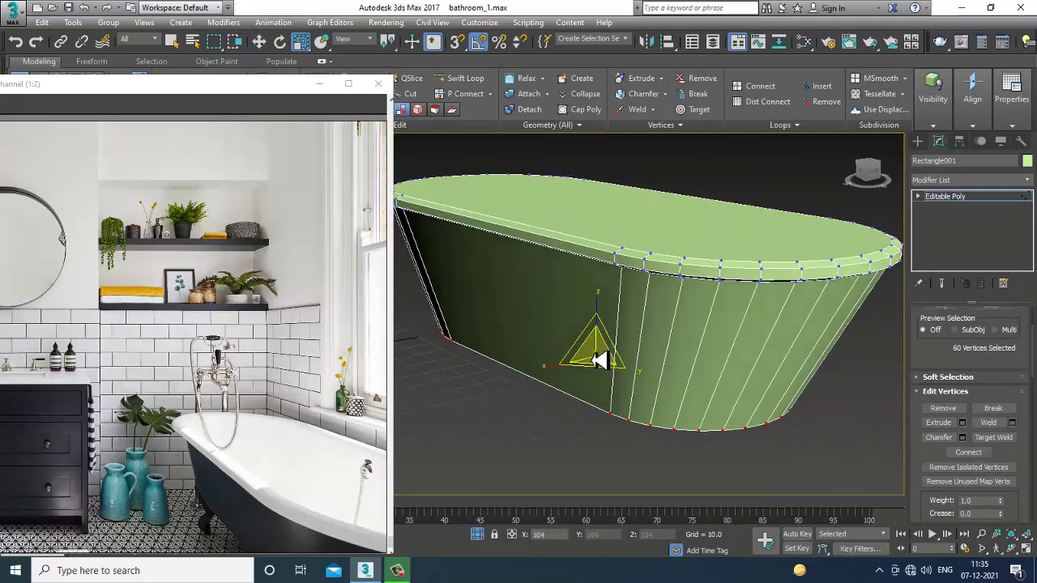
End the isolation of the bathtub to bring back the rest of the bathroom scene
scroll(671, 289, "down", 6)
middle_click_drag(680, 331, 740, 315, "alt")
key("w")
right_click(735, 228)
left_click(763, 135)
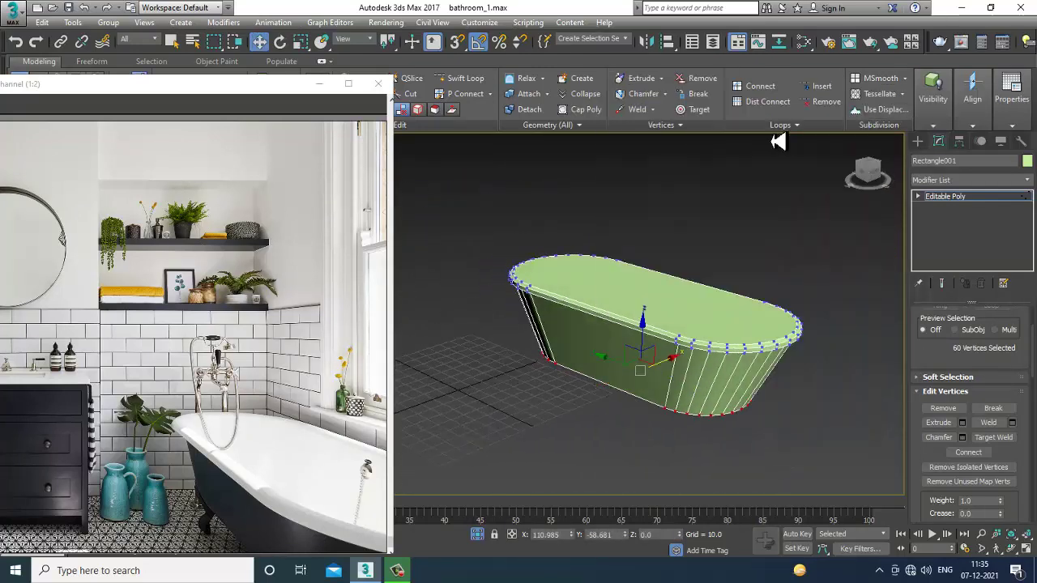
Leave vertex editing and move the whole bathtub along Y by about 15.7, to Y about -42.9
middle_click_drag(740, 371, 612, 358, "alt")
key("1")
key("r")
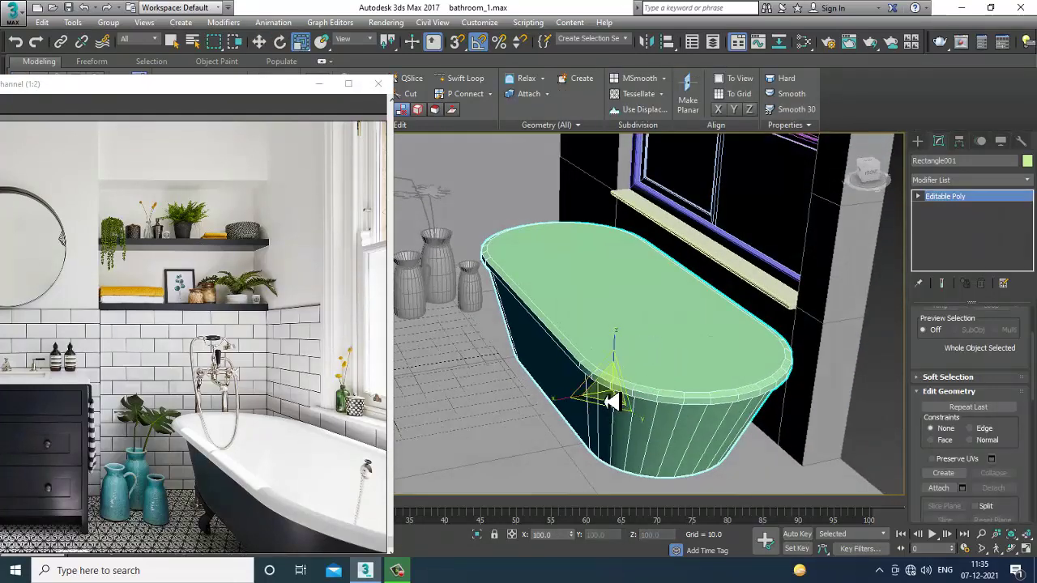
middle_click_drag(613, 402, 658, 386, "alt")
key("w")
left_click_drag(589, 393, 554, 401)
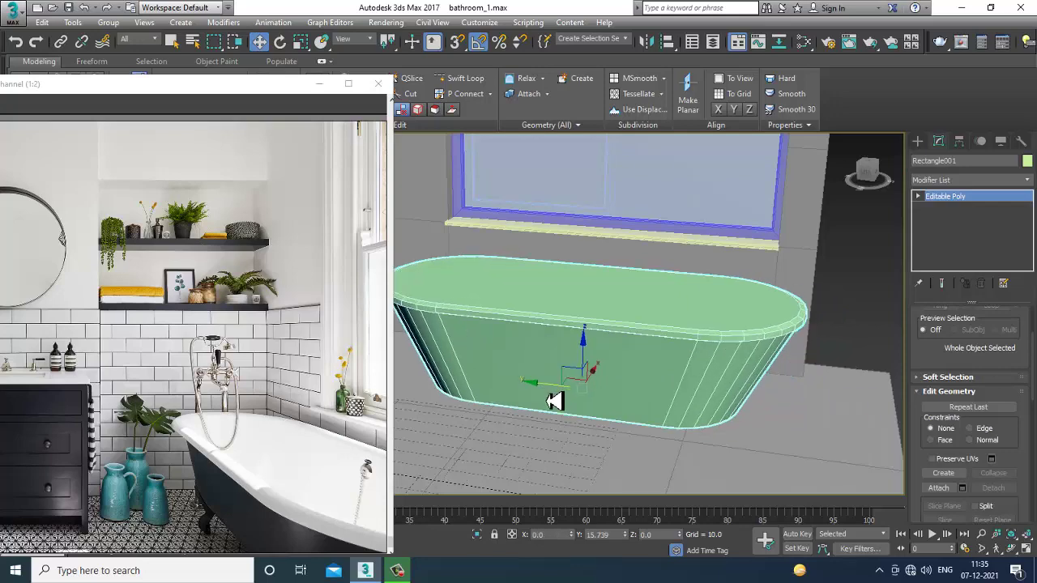
middle_click_drag(729, 335, 692, 340, "alt")
scroll(692, 352, "up", 2)
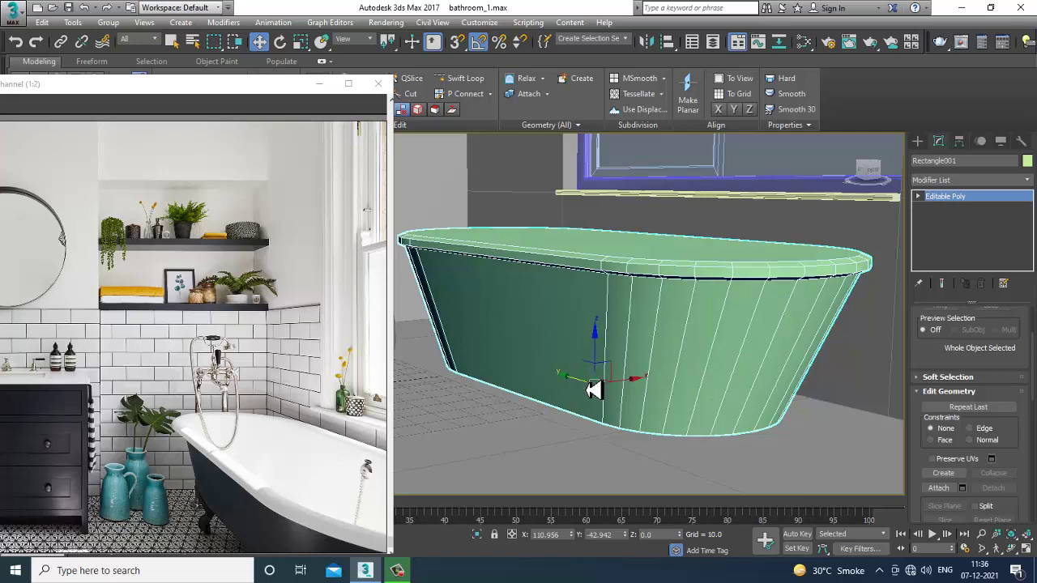
Raise the bathtub's bottom vertices to Z about 12.6 and scale them slightly outward
key("1")
key("F3")
scroll(511, 384, "down", 3)
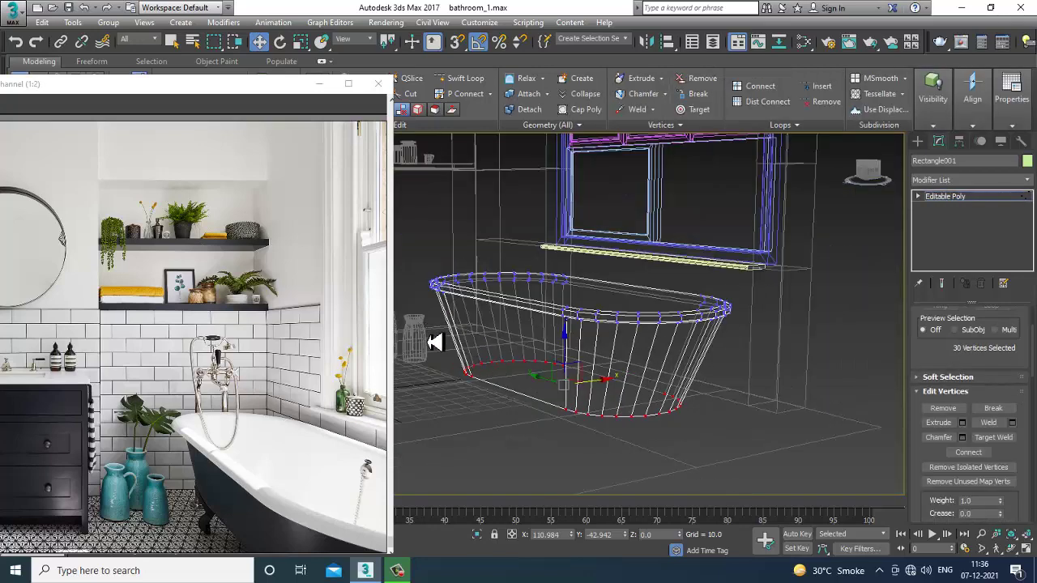
mouse_move(571, 366)
left_mouse_down()
mouse_move(575, 337)
mouse_move(562, 342)
mouse_move(571, 331)
mouse_move(578, 340)
mouse_move(563, 358)
left_mouse_up()
key("r")
key("F3")
mouse_move(690, 335)
middle_mouse_down("alt")
mouse_move(679, 352)
mouse_move(645, 322)
middle_mouse_up("alt")
key("w")
mouse_move(598, 366)
middle_mouse_down("alt")
mouse_move(585, 353)
mouse_move(601, 371)
middle_mouse_up("alt")
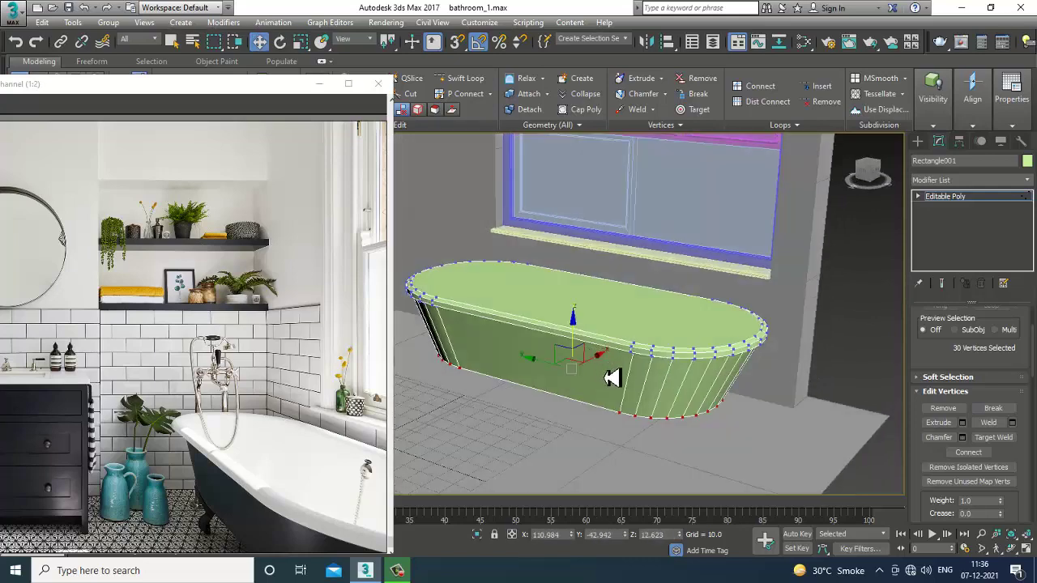
Select the bathtub's top face and inset it to form the flat width of the rim
key("4")
left_click(607, 324)
middle_click_drag(609, 324, 645, 338, "alt")
scroll(645, 338, "up", 3)
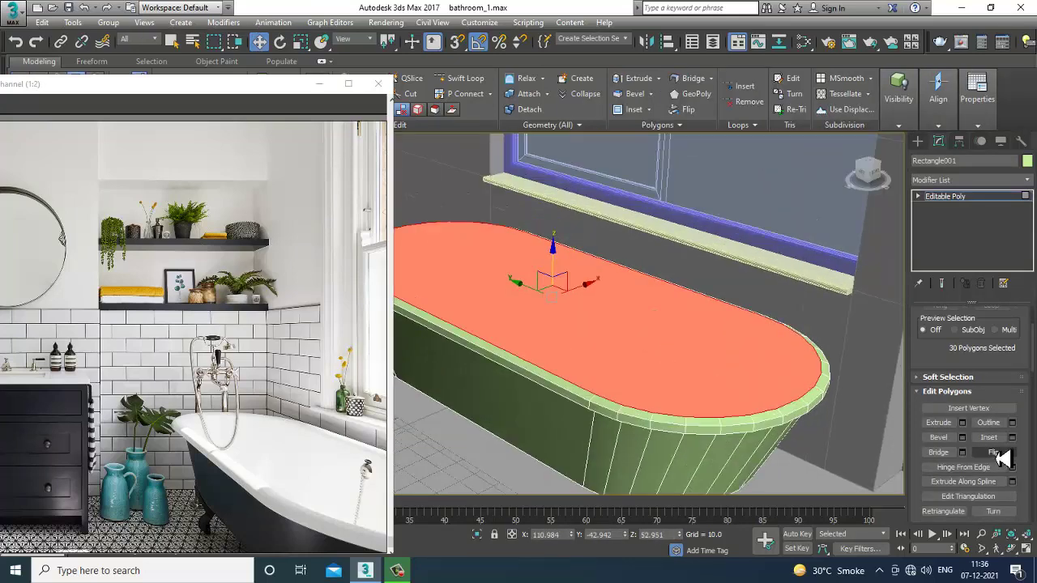
middle_click_drag(701, 375, 703, 380, "alt")
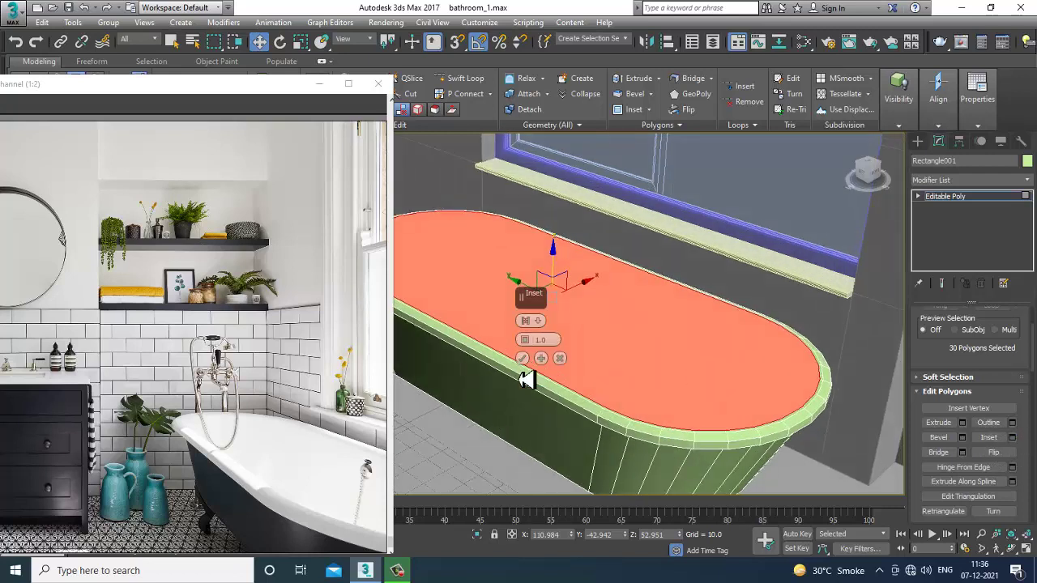
left_click_drag(533, 344, 525, 338)
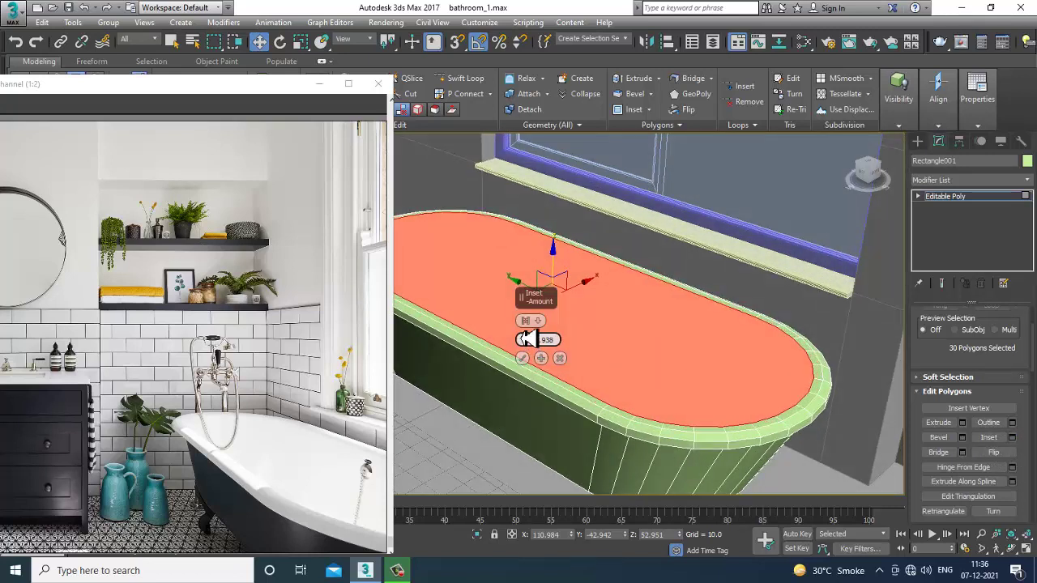
left_click(522, 358)
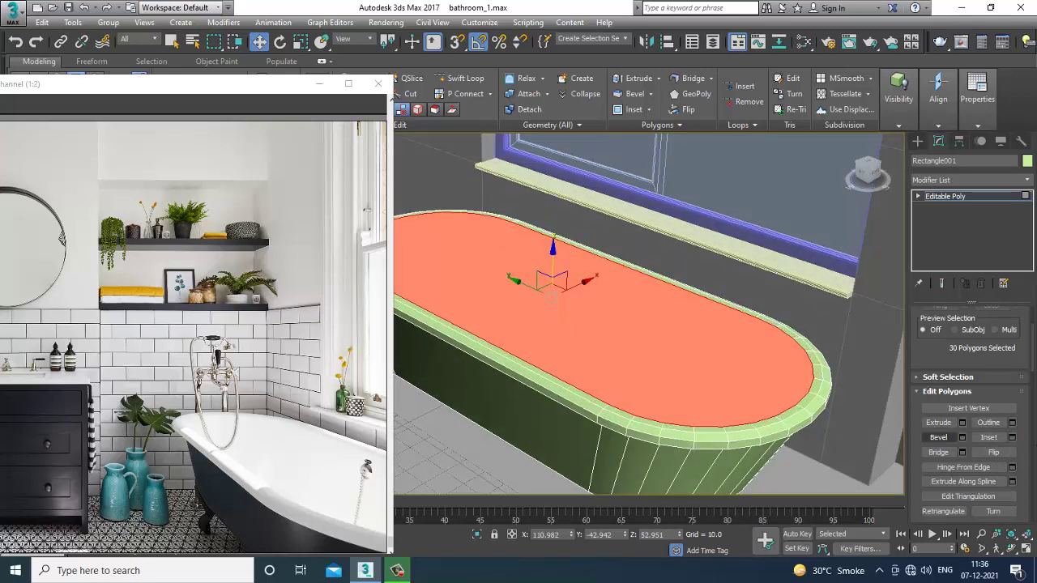
Bevel the inset top face down into the tub with height -22.251 and outline -9.443 to hollow the basin
left_click(963, 437)
left_click_drag(532, 354, 555, 442)
left_click_drag(531, 371, 546, 394)
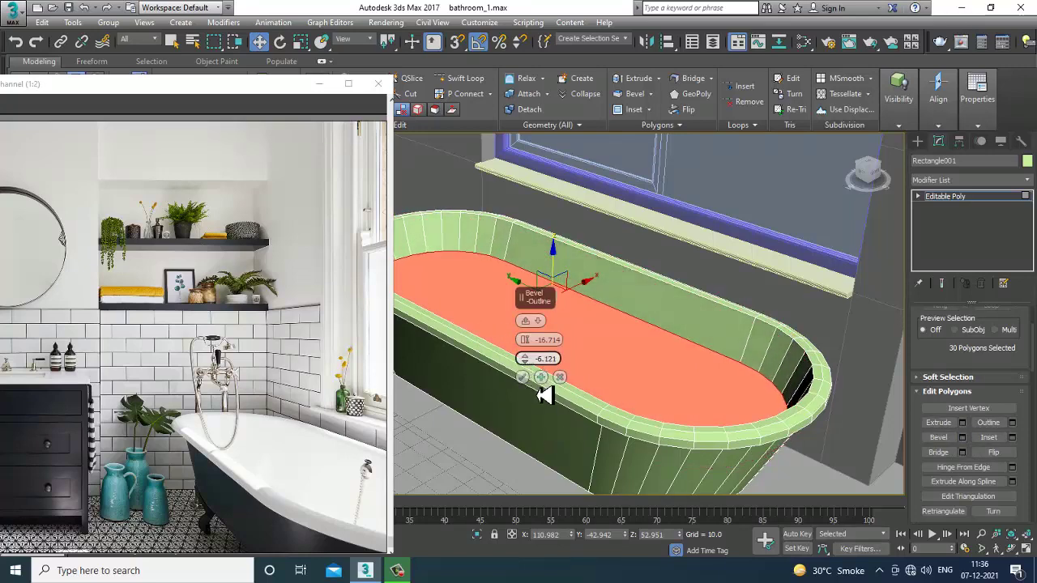
middle_click_drag(620, 347, 732, 330, "alt")
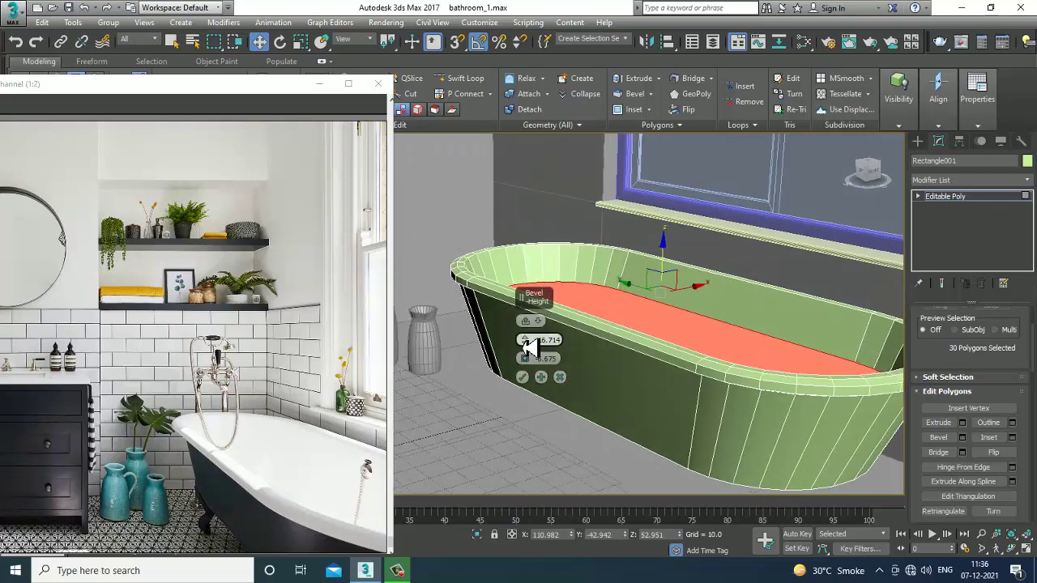
left_click_drag(528, 345, 541, 377)
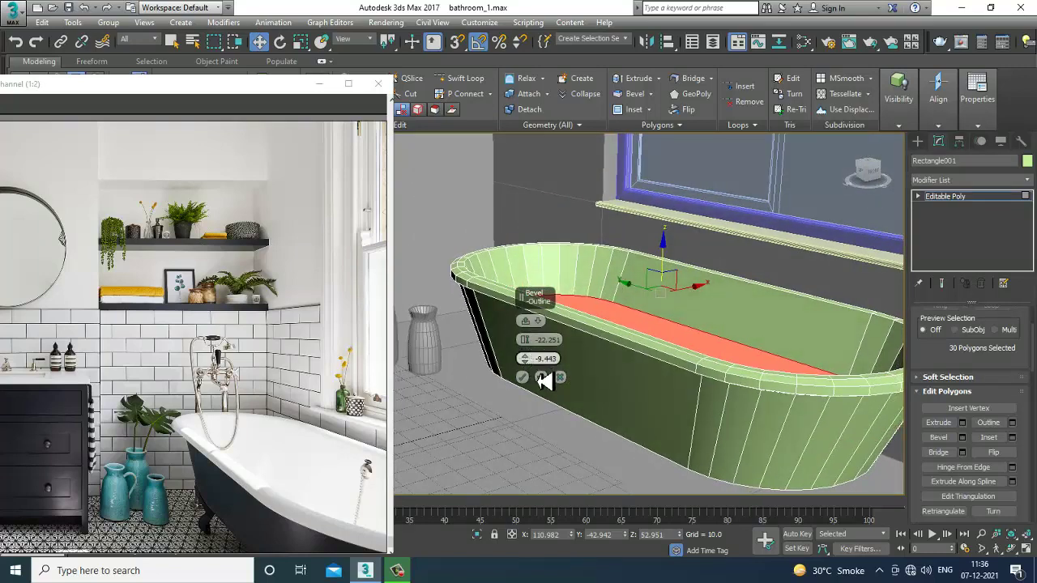
left_click(523, 377)
Insert two horizontal edge loops around the bathtub's outer wall and leave polygon editing
middle_click_drag(522, 378, 621, 308, "alt")
left_click(468, 79)
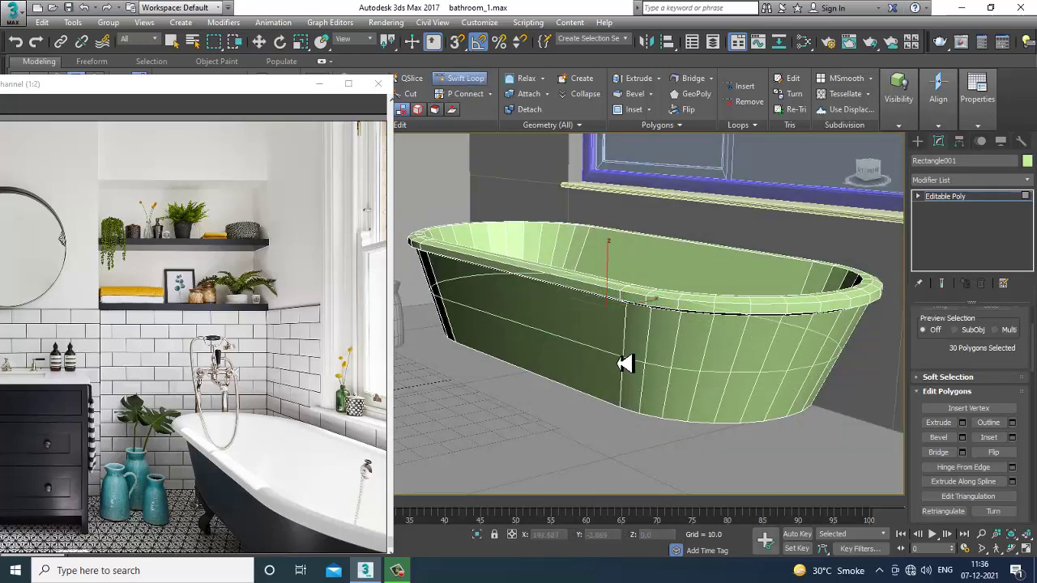
left_click(638, 344)
left_click(630, 383)
right_click(775, 354)
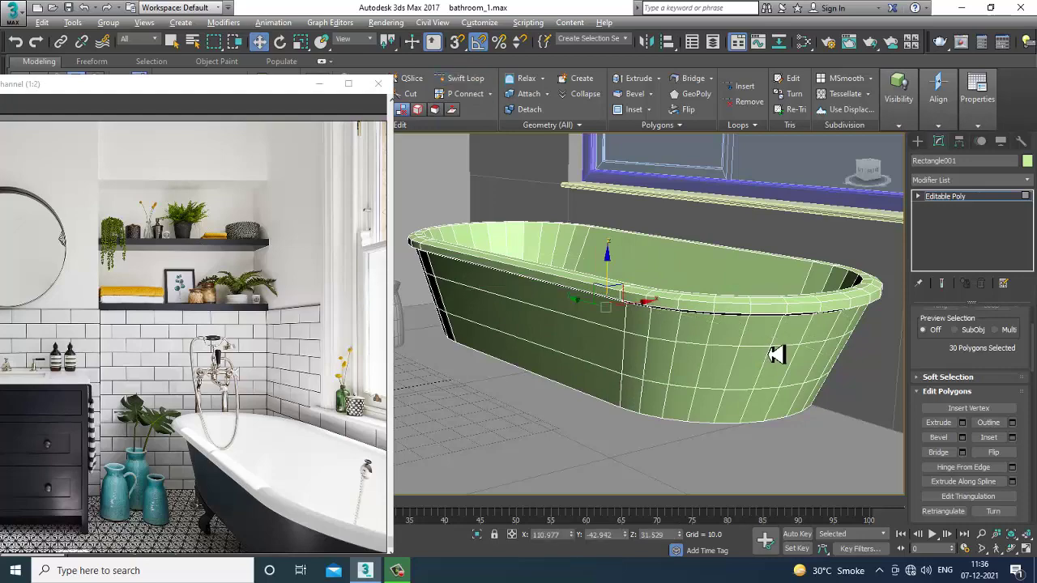
middle_click_drag(775, 354, 752, 366, "alt")
left_click(948, 196)
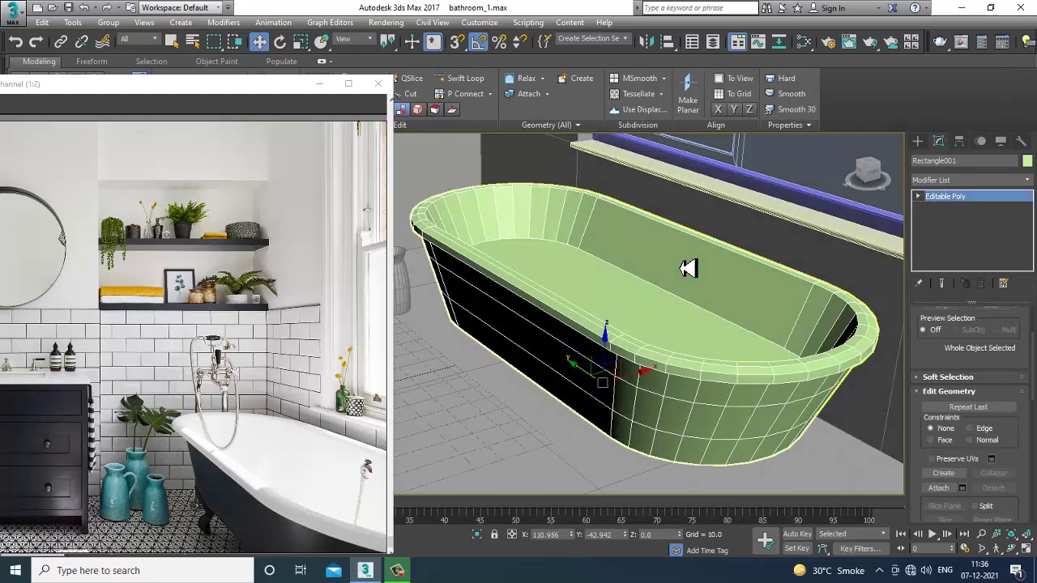
Try to insert a crosswise edge loop through the middle of the bathtub with Swift Loop
middle_click_drag(689, 273, 782, 296, "alt")
scroll(782, 296, "up", 2)
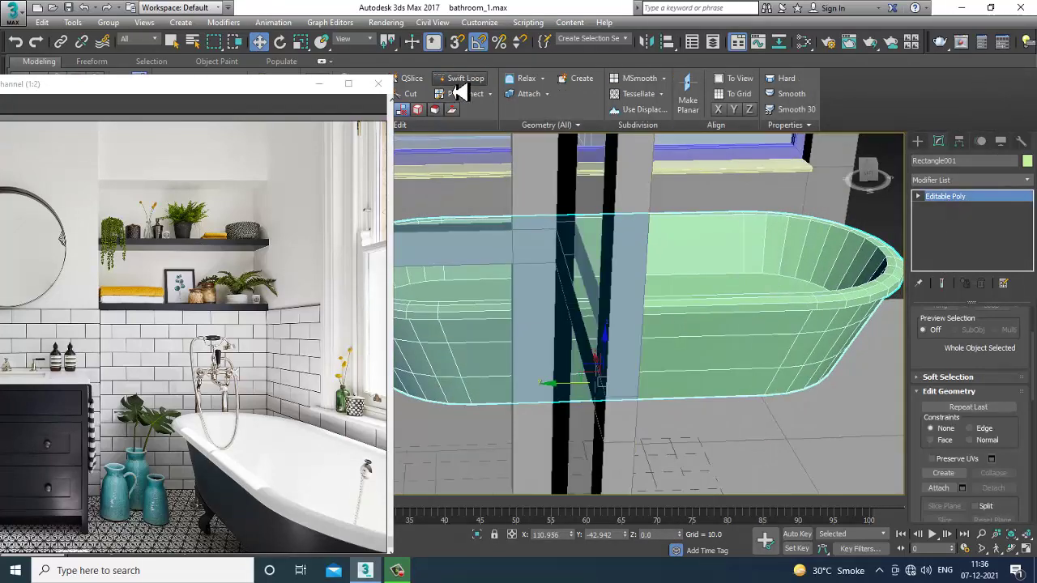
left_click(462, 79)
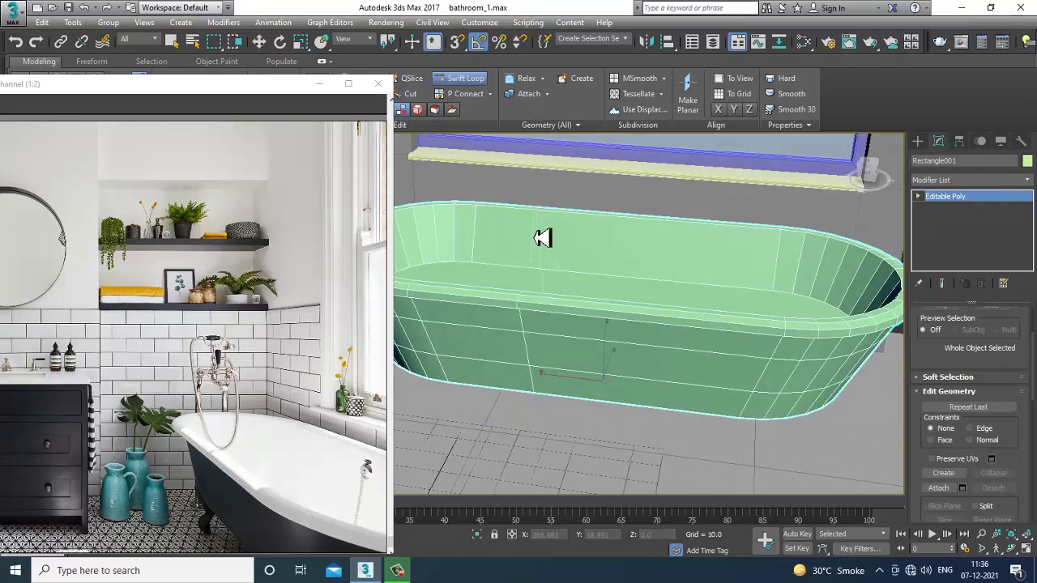
middle_click_drag(539, 237, 631, 355, "alt")
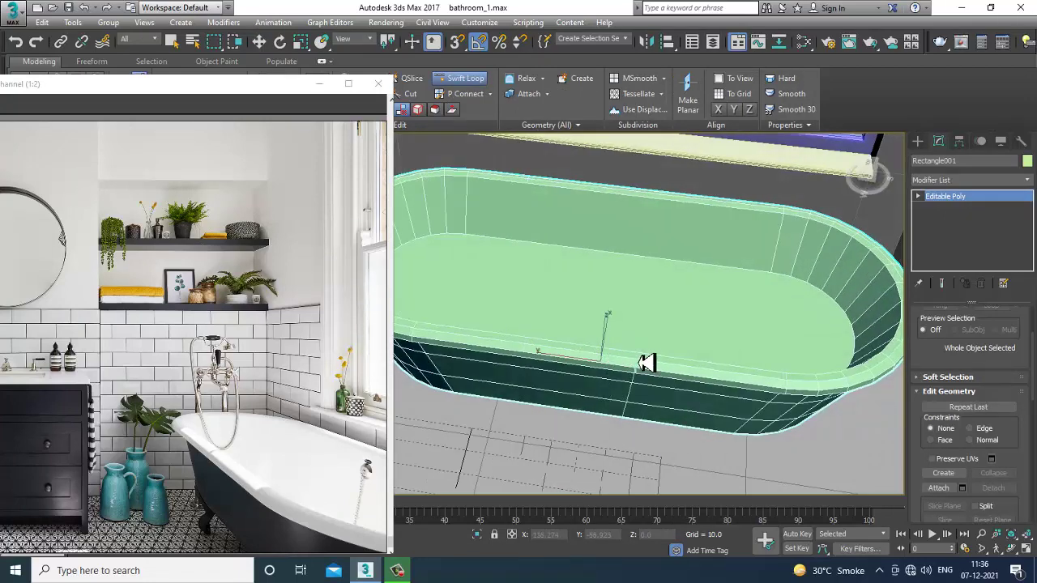
left_click(644, 361)
middle_click_drag(678, 348, 636, 294, "alt")
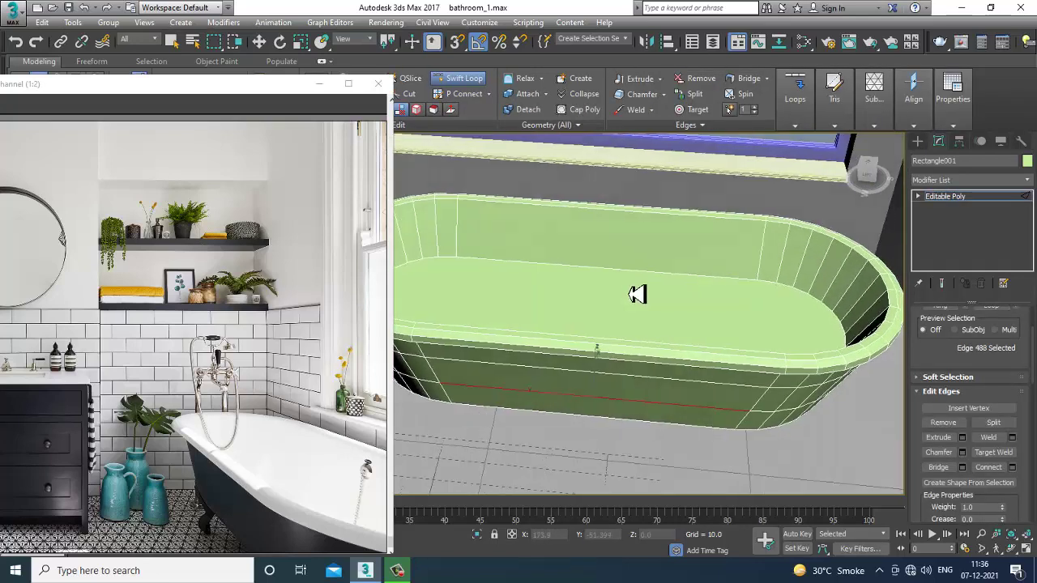
Connect the bathtub's lengthwise edges with four crosswise segments and leave edge editing
key("w")
key("2")
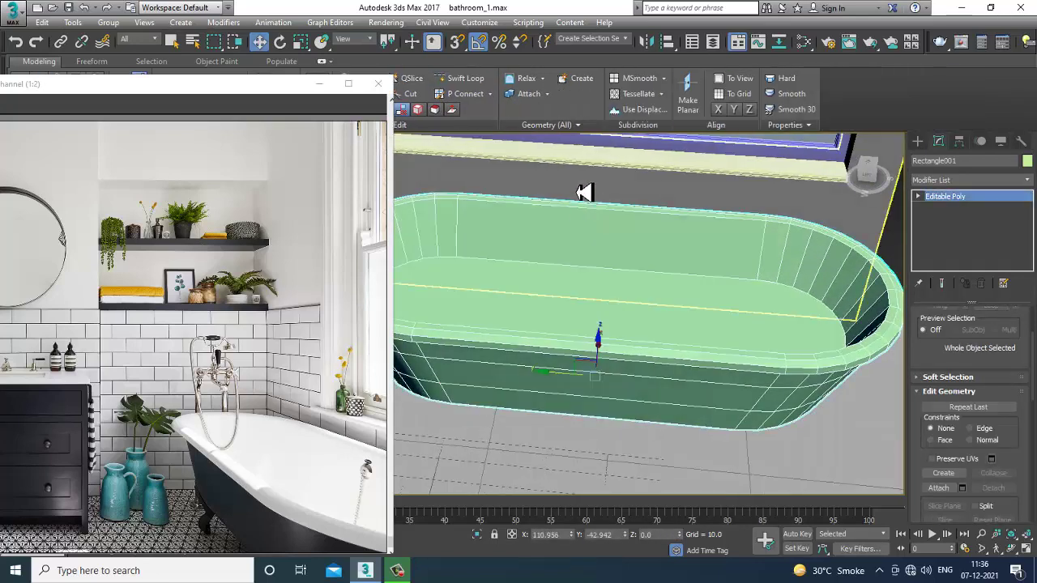
key("2")
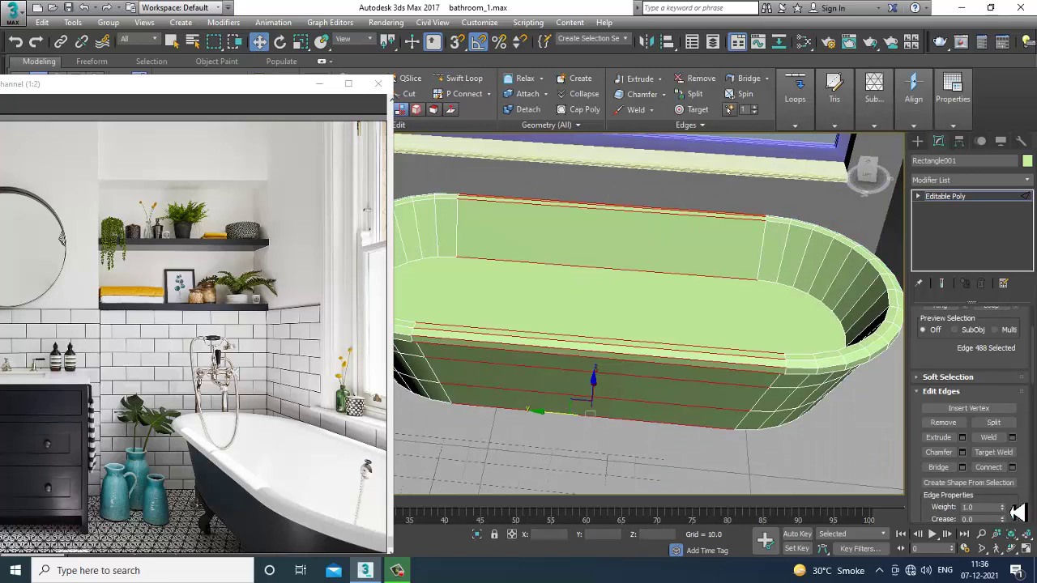
left_click(1012, 467)
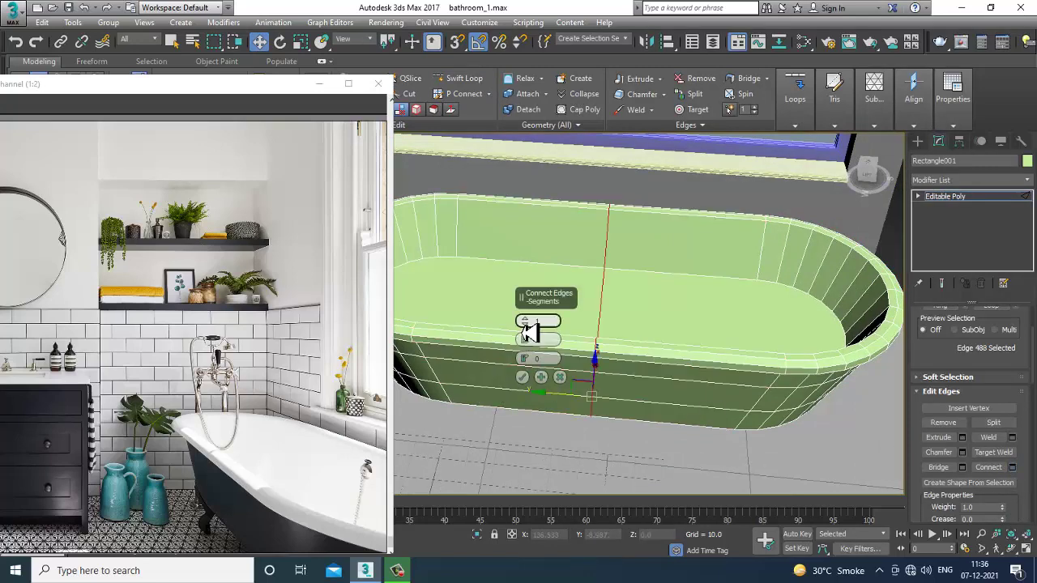
left_click_drag(537, 326, 531, 320)
left_click(523, 378)
scroll(675, 324, "down", 5)
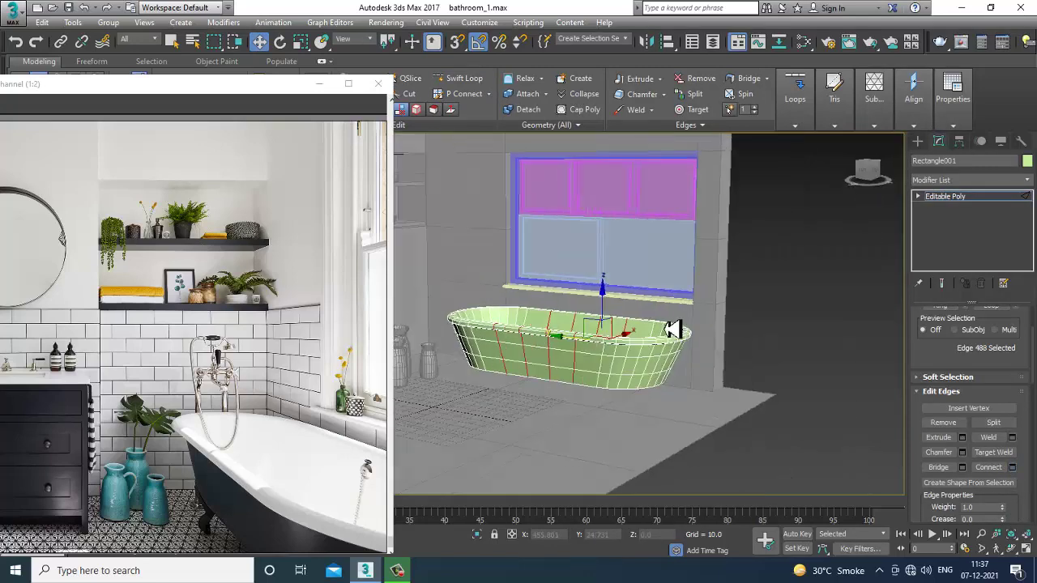
scroll(709, 347, "up", 6)
left_click(970, 200)
Add a TurboSmooth modifier to the bathtub and switch its effect off in the stack
scroll(671, 316, "down", 6)
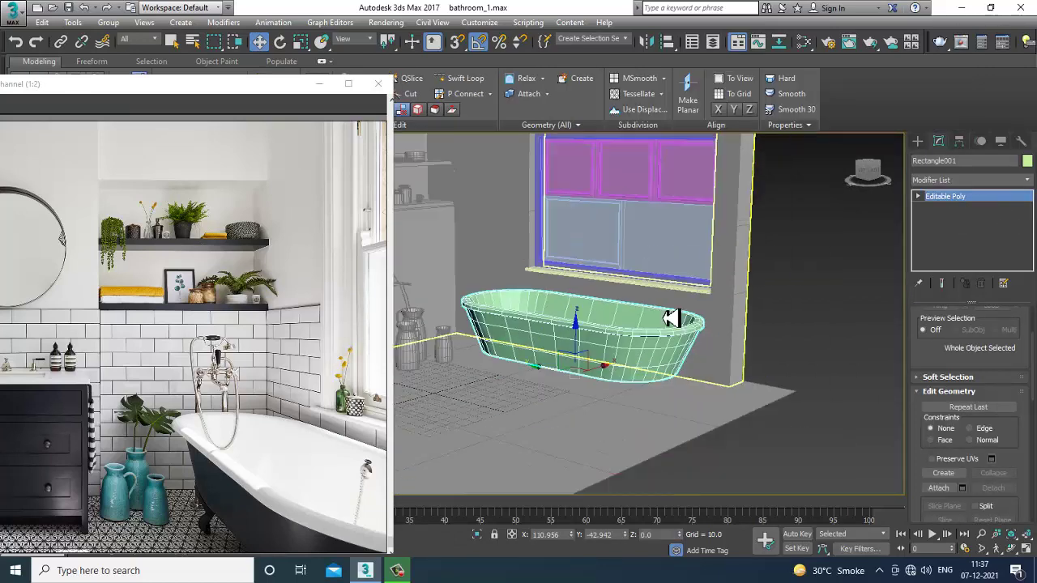
scroll(679, 322, "up", 4)
left_click(972, 179)
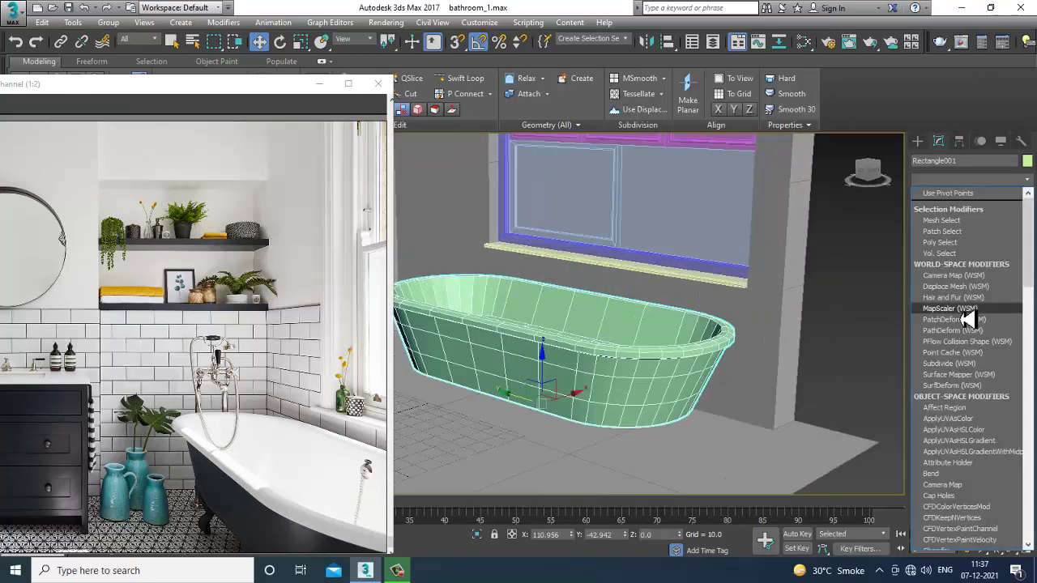
key("t")
left_click(962, 349)
middle_click_drag(639, 374, 702, 322, "alt")
scroll(684, 367, "up", 3)
left_click(916, 198)
In the Front view, edit the base mesh's vertices and move the bathtub's bottom row downward to deepen the tub
key("alt+w")
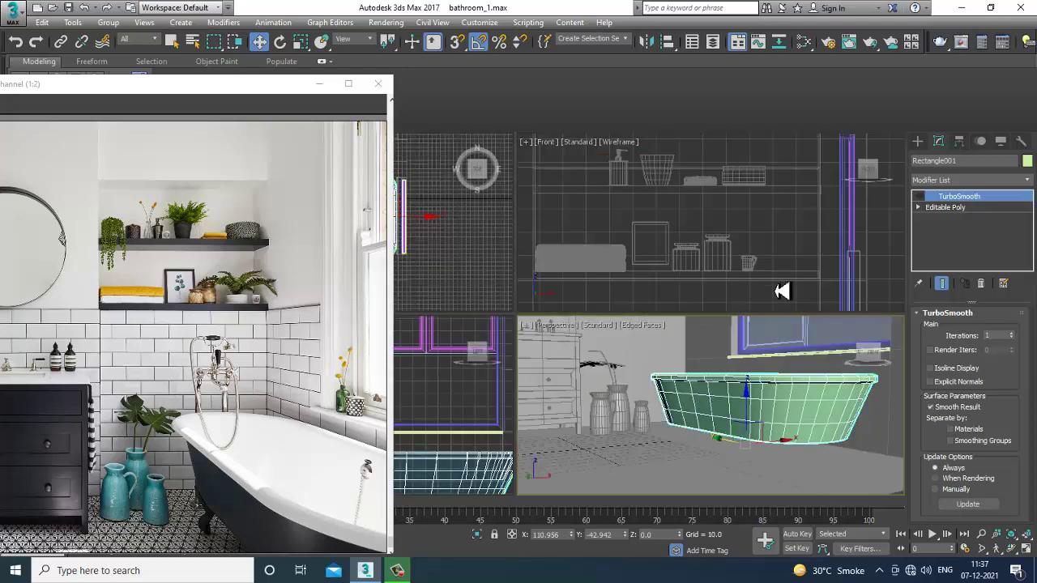
middle_click(778, 286)
key("alt+w")
scroll(745, 275, "down", 2)
middle_click_drag(648, 438, 683, 311)
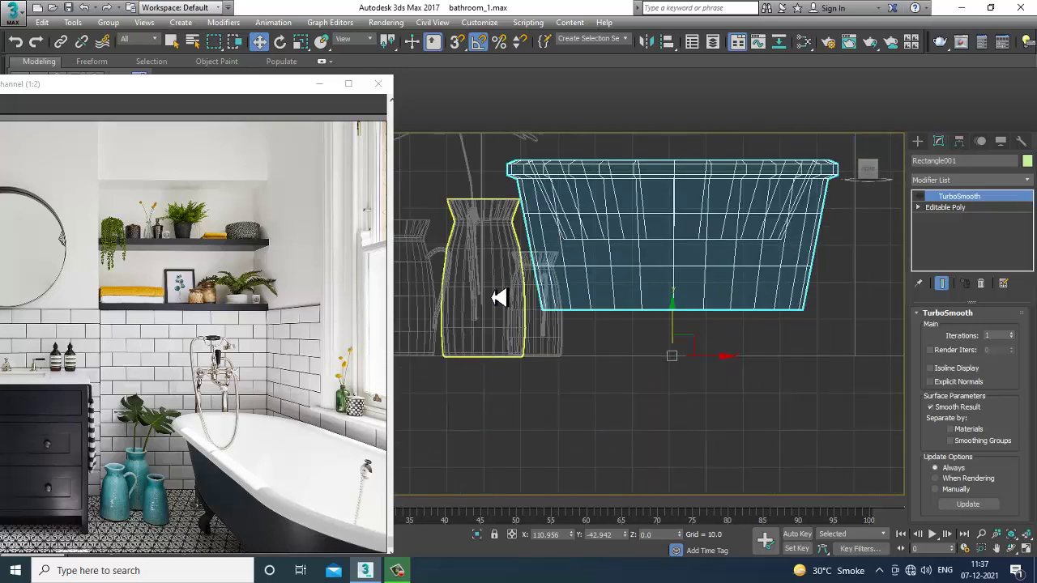
left_click(917, 207)
left_click(946, 218)
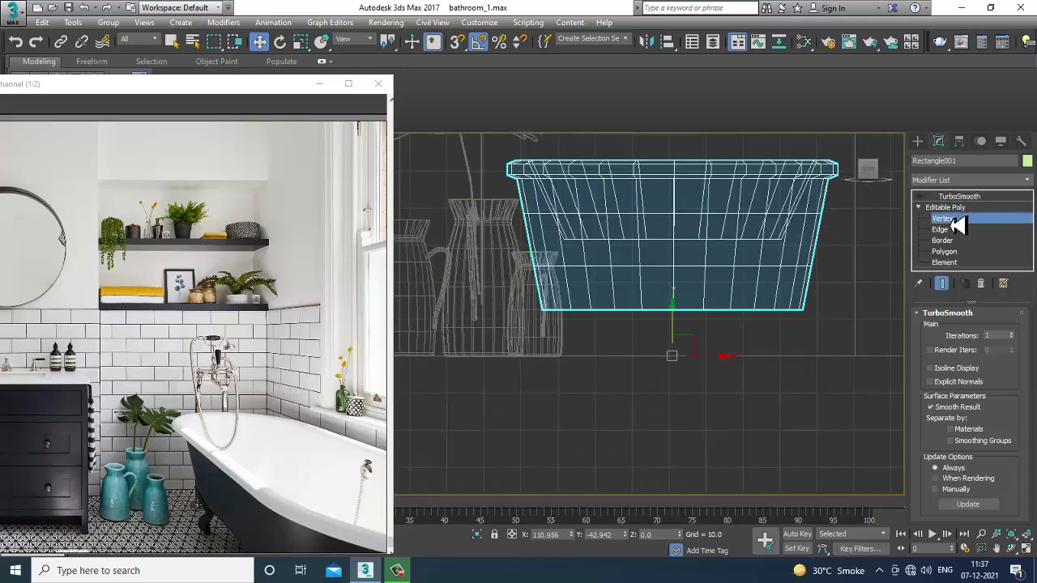
left_click_drag(995, 342, 994, 343)
left_click_drag(671, 270, 678, 289)
Select the vertex row just above the bathtub's bottom and scale it uniformly to 102 percent
left_click_drag(901, 297, 901, 297)
key("r")
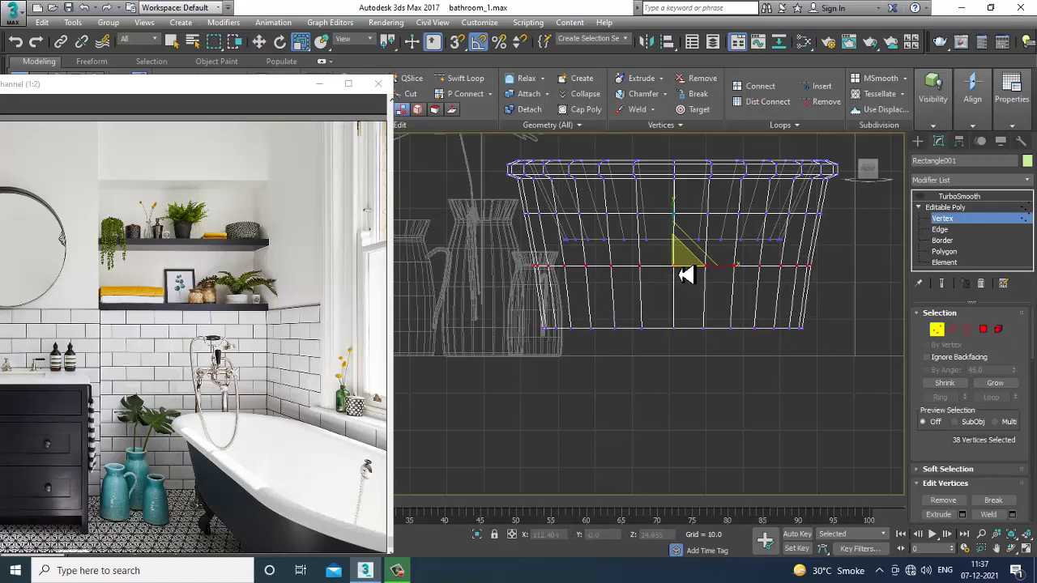
key("w")
key("r")
left_click_drag(684, 276, 680, 274)
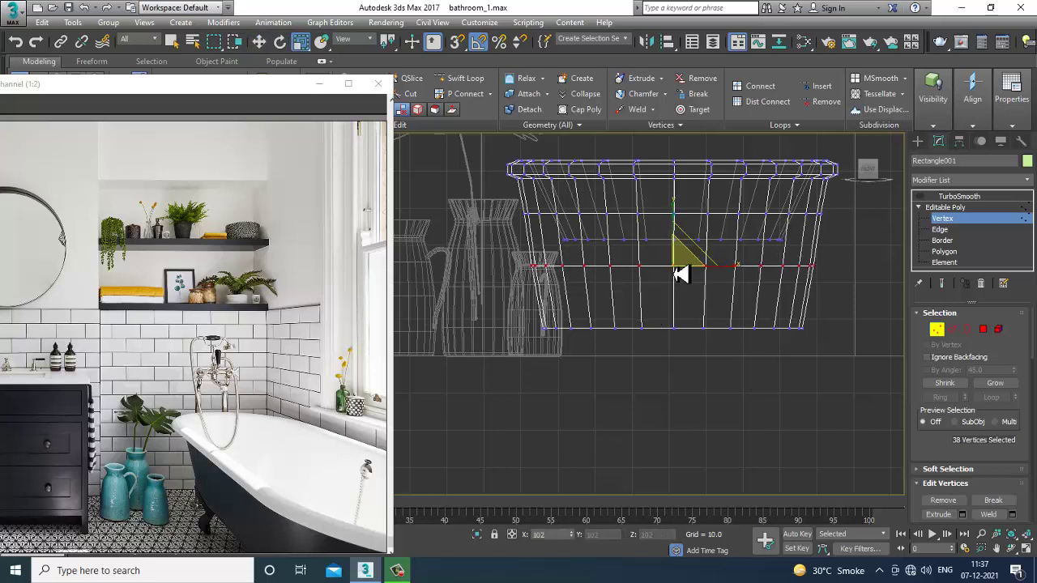
key("alt+w")
key("alt+w")
middle_click_drag(803, 387, 757, 374)
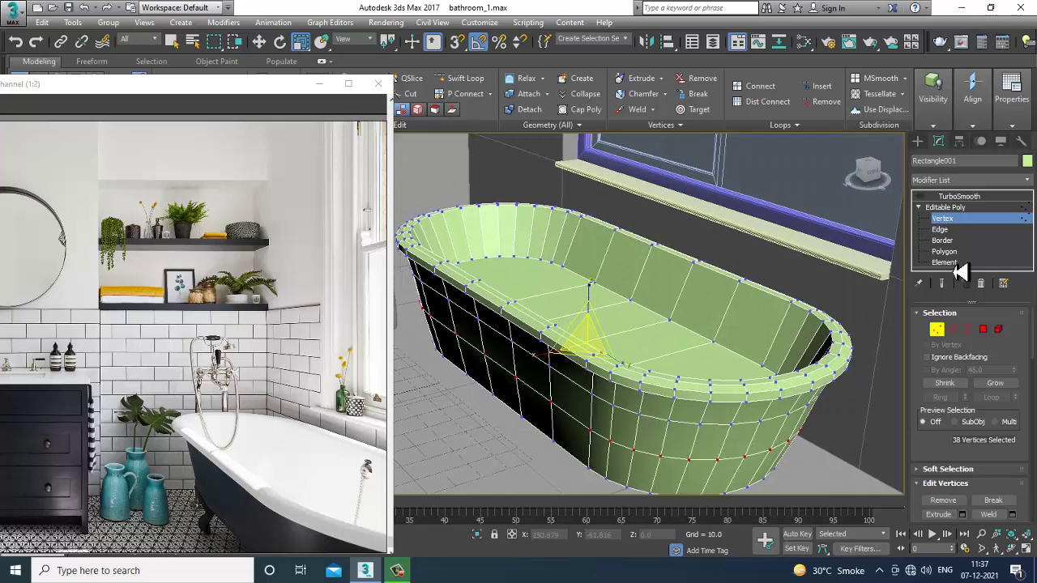
Select the basin's floor polygons and lower them to Z 22.862
left_click(960, 258)
key("w")
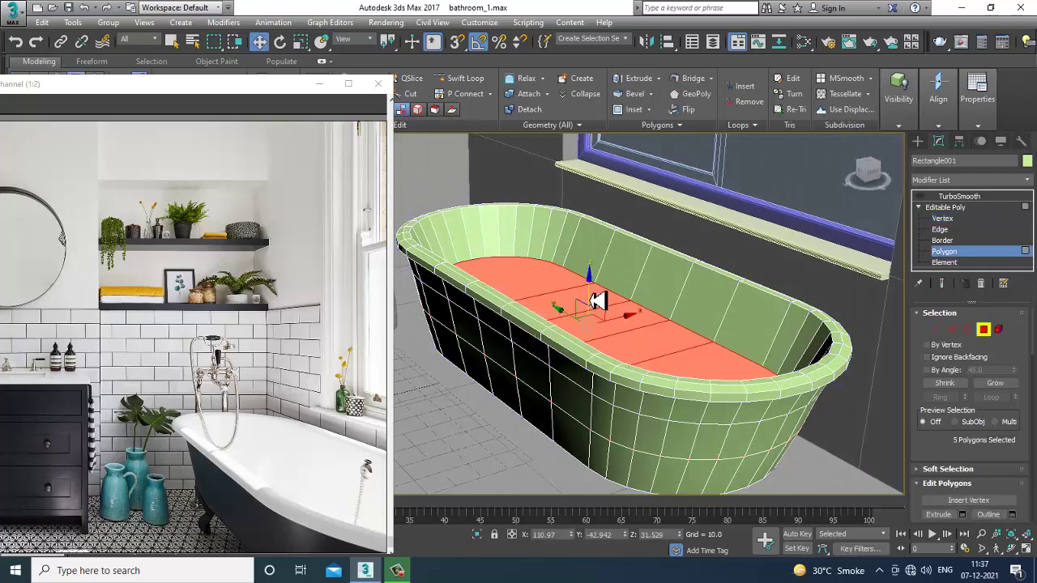
left_click_drag(597, 303, 658, 354)
middle_click_drag(657, 354, 678, 337, "alt")
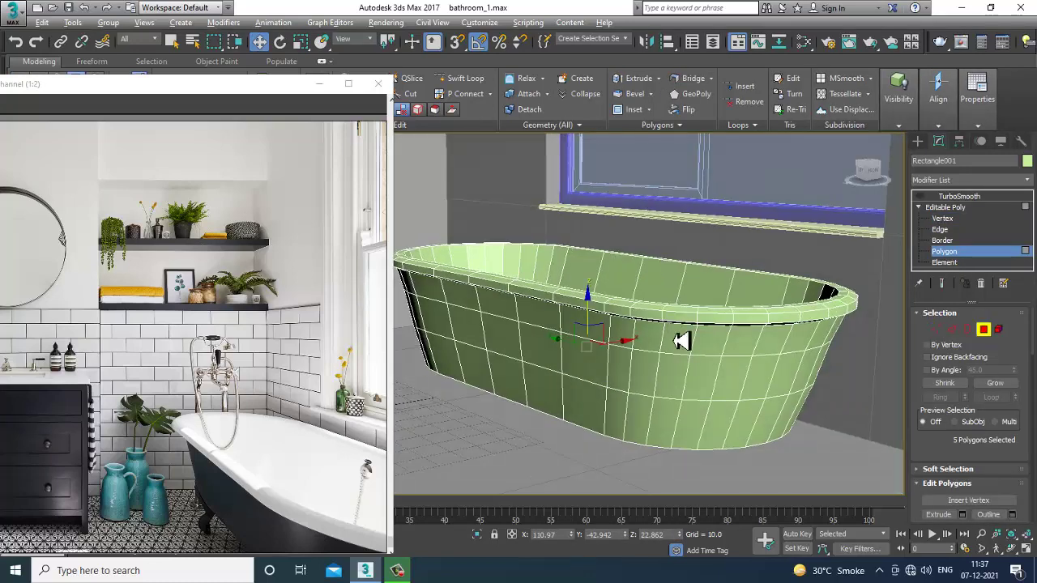
Insert supporting edge loops in the bathtub with Swift Loop and turn the TurboSmooth effect back on
left_click(476, 81)
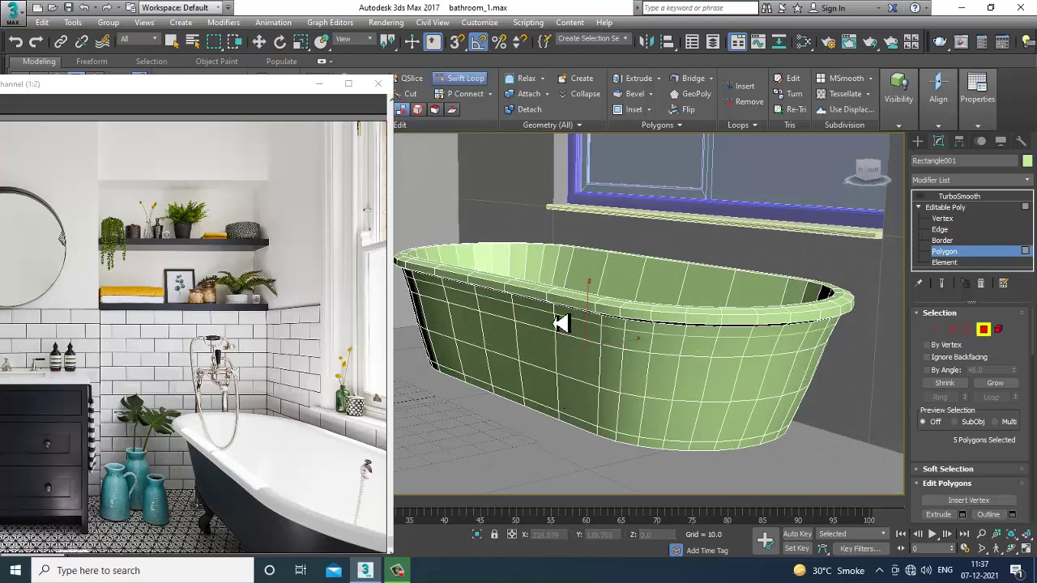
left_click(567, 366)
key("w")
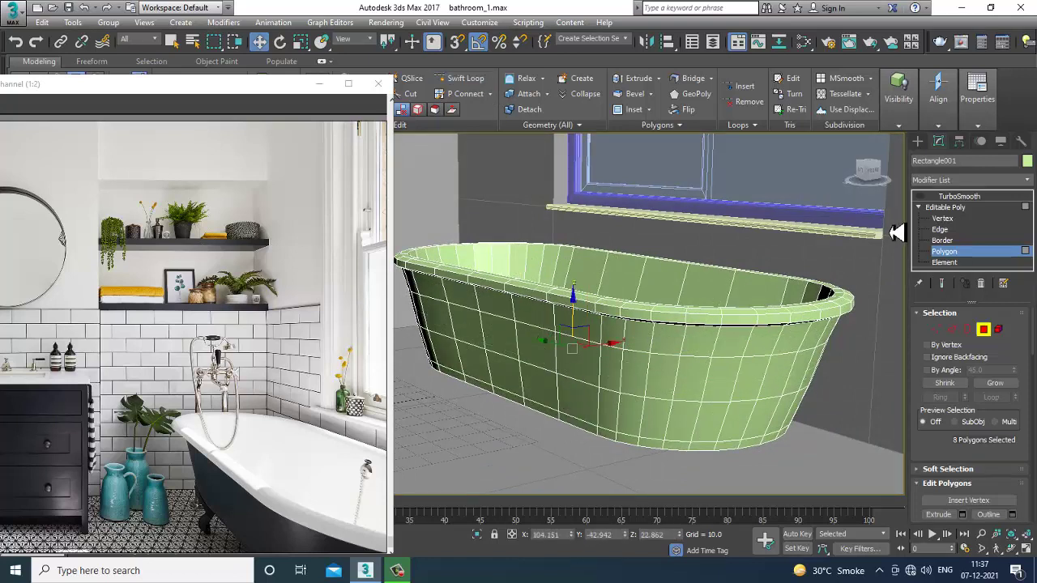
left_click(943, 207)
left_click(958, 196)
left_click(919, 196)
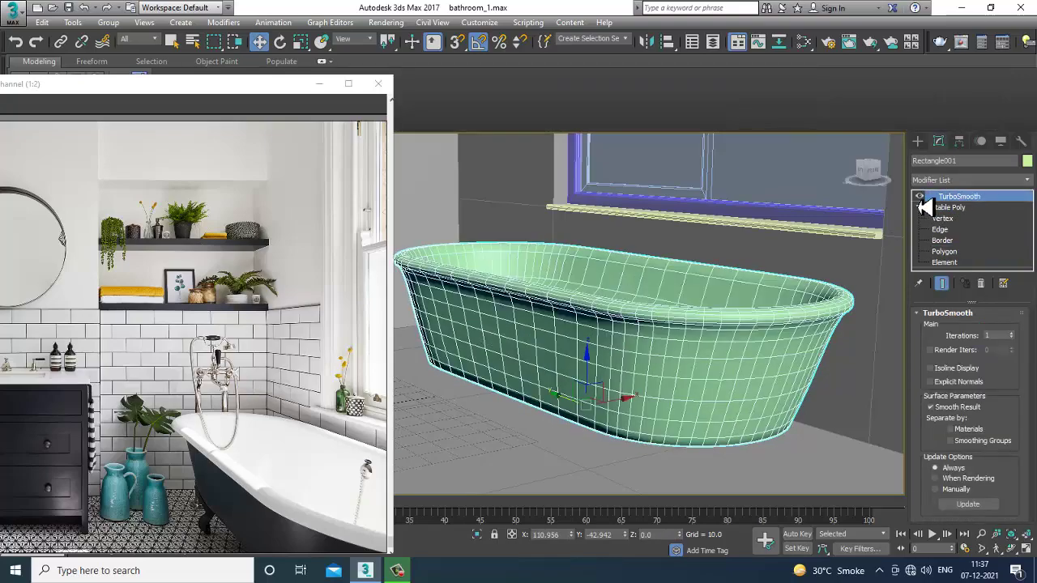
Select all objects in the scene and assign them one grey object color
middle_click_drag(705, 294, 685, 304, "alt")
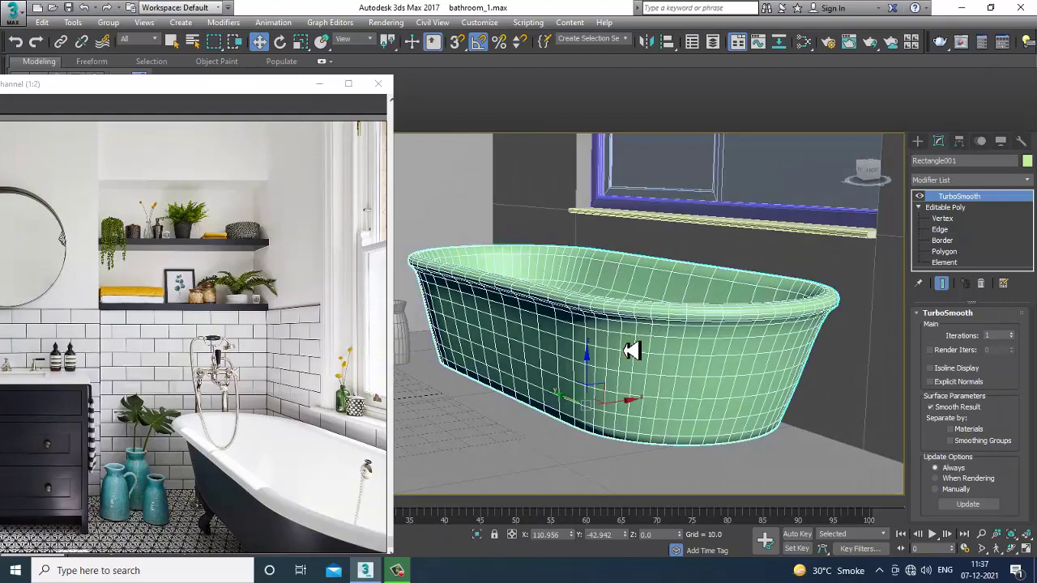
scroll(630, 356, "up", 3)
middle_click_drag(630, 366, 703, 344, "alt")
scroll(708, 370, "down", 5)
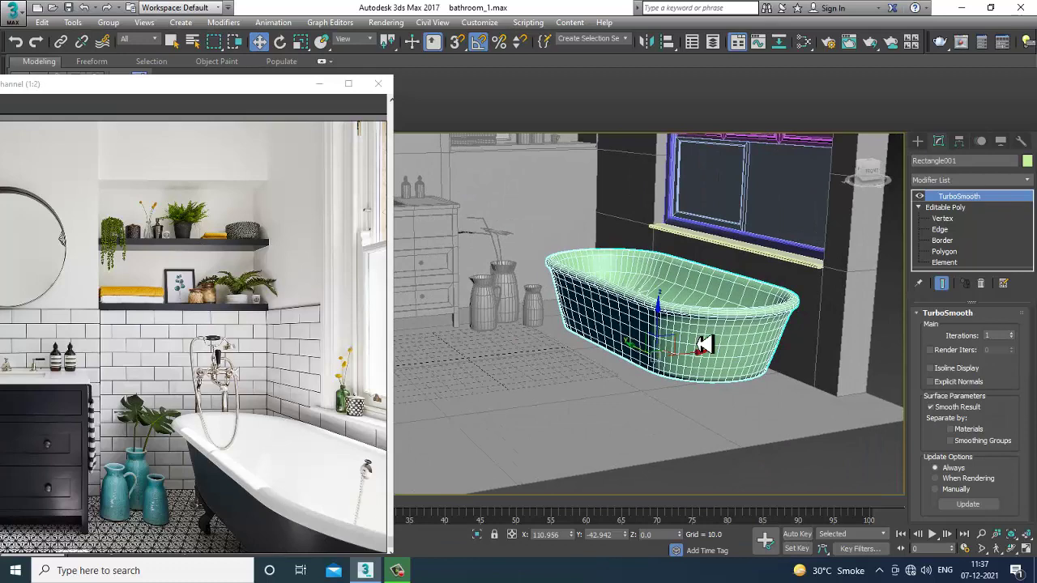
key("ctrl+a")
left_click(1027, 161)
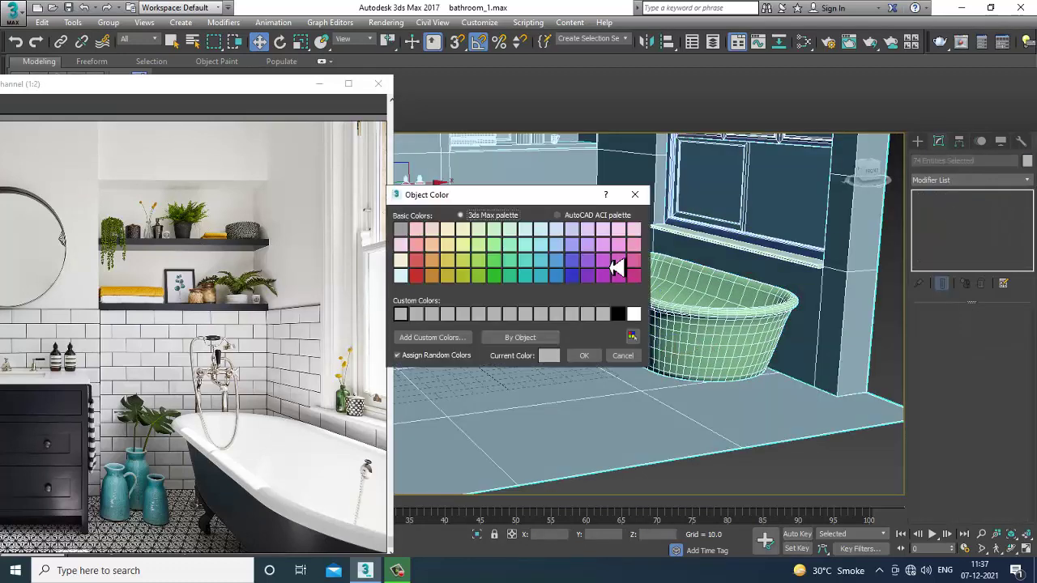
left_click(598, 356)
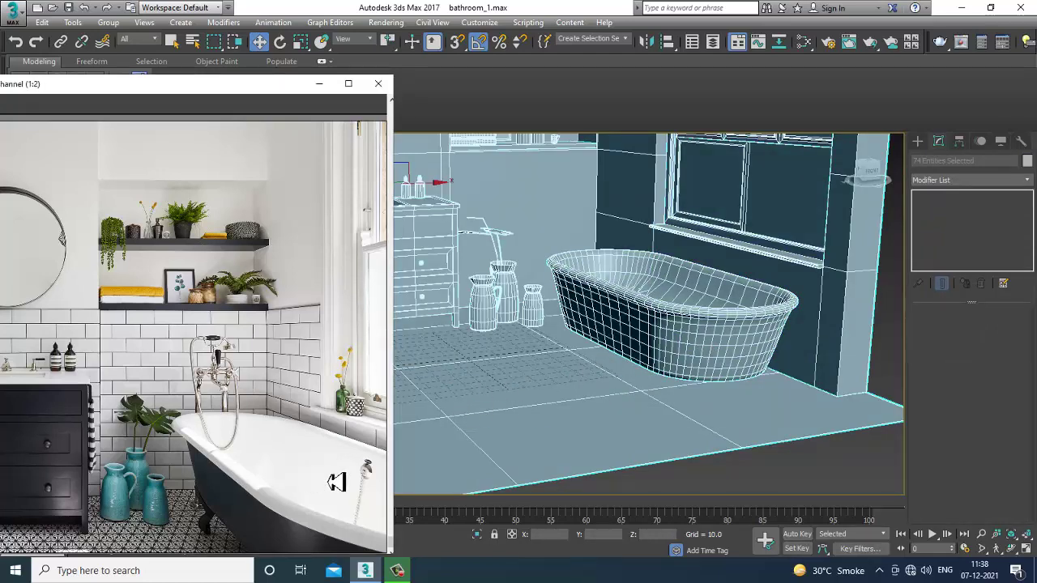
Draw an AutoGrid cylinder on the basin's inner wall for the overflow fitting, about 3.3 in radius and 0.9 high
scroll(338, 480, "up", 1)
middle_click_drag(320, 430, 194, 362)
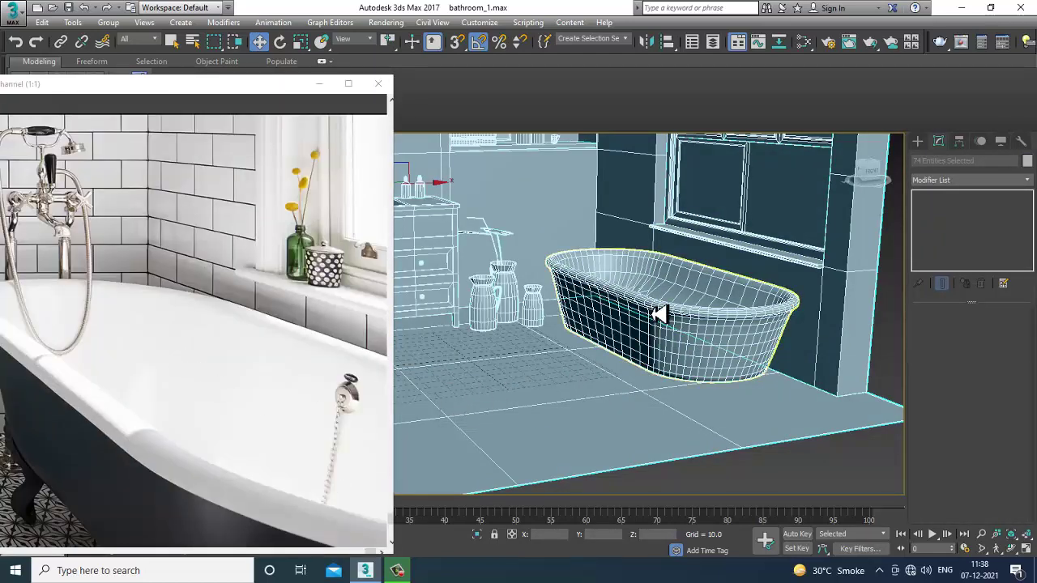
scroll(673, 331, "up", 4)
scroll(686, 356, "up", 5)
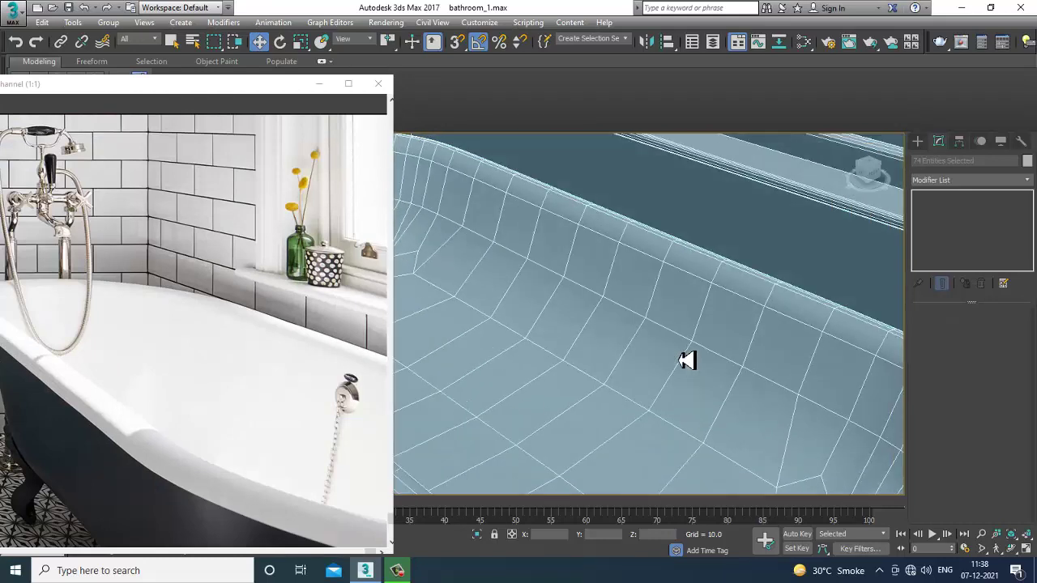
left_click(917, 141)
left_click(933, 159)
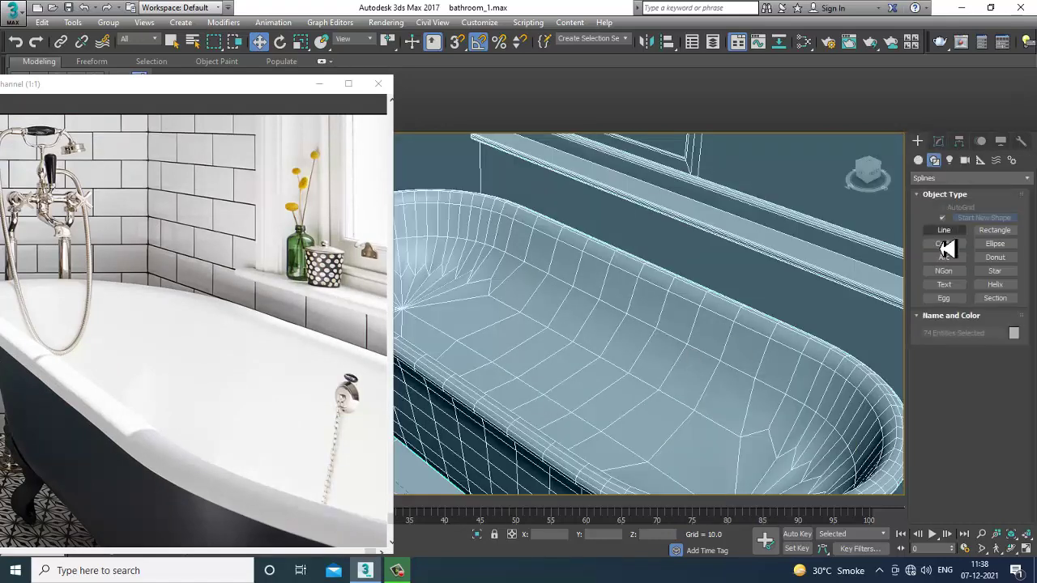
left_click(918, 160)
left_click(947, 247)
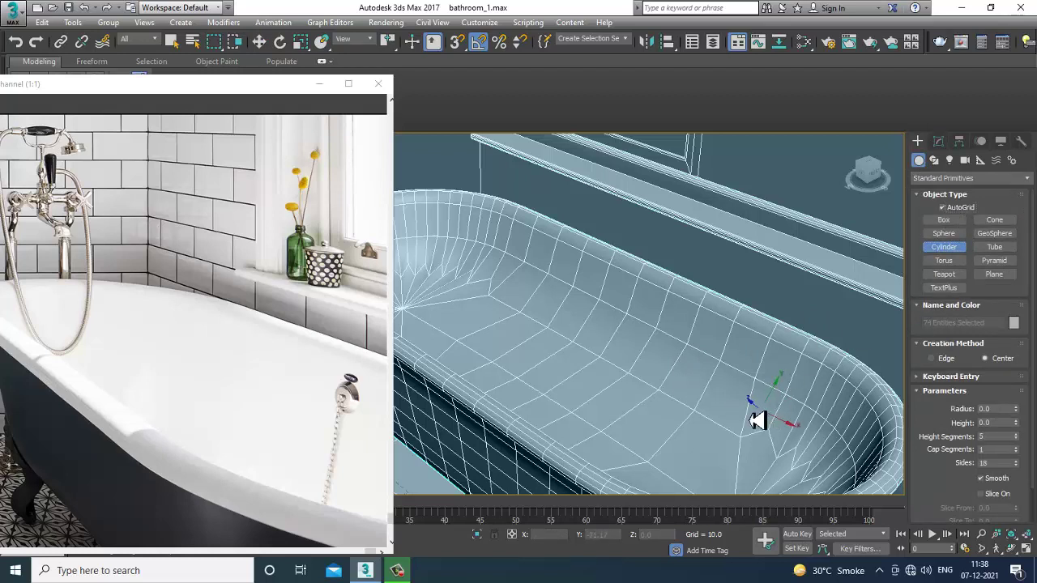
left_click_drag(741, 398, 745, 400)
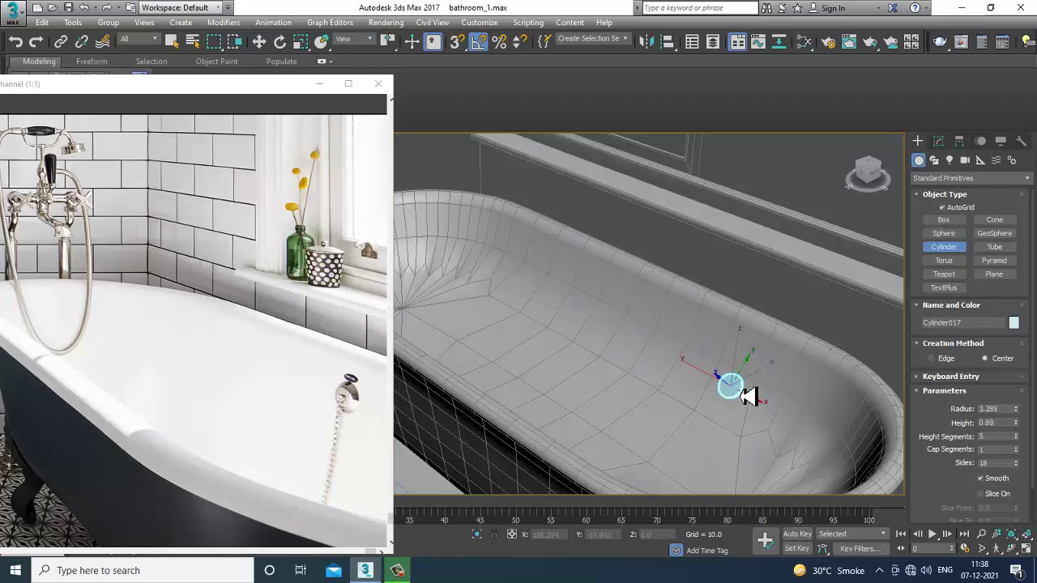
Scale the overflow fitting's cylinder uniformly down to 71 percent
key("w")
scroll(750, 396, "down", 2)
middle_click_drag(752, 393, 775, 408, "alt")
scroll(775, 408, "up", 4)
key("r")
left_click_drag(718, 378, 737, 404)
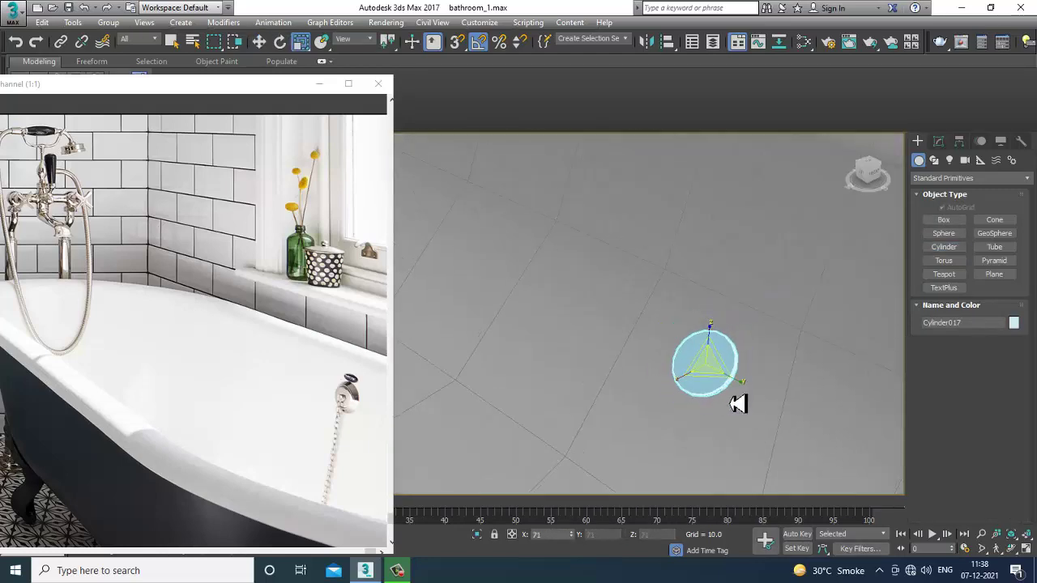
key("w")
Convert the overflow fitting's cylinder to an Editable Poly
middle_click_drag(738, 403, 695, 375, "alt")
scroll(699, 379, "up", 3)
right_click(696, 380)
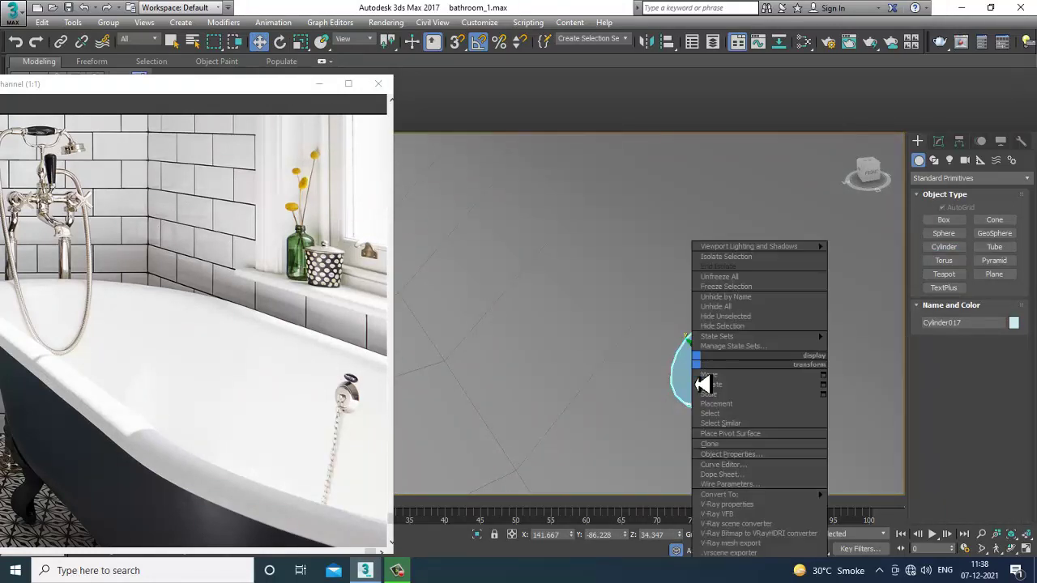
mouse_move(769, 496)
left_click(874, 503)
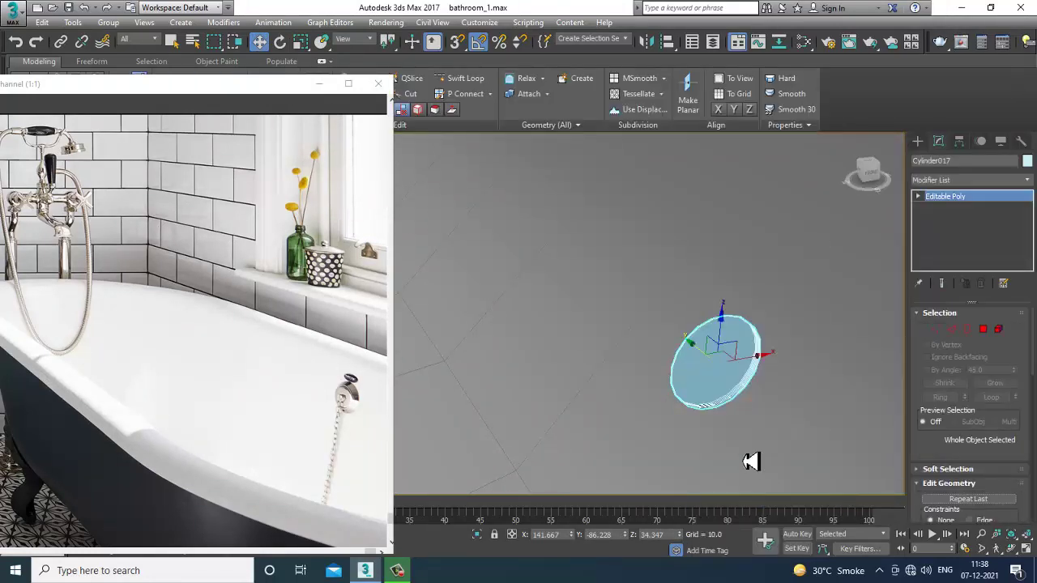
Select the fitting's front face polygon and inset it to leave a ring around the edge
key("4")
left_click(726, 384)
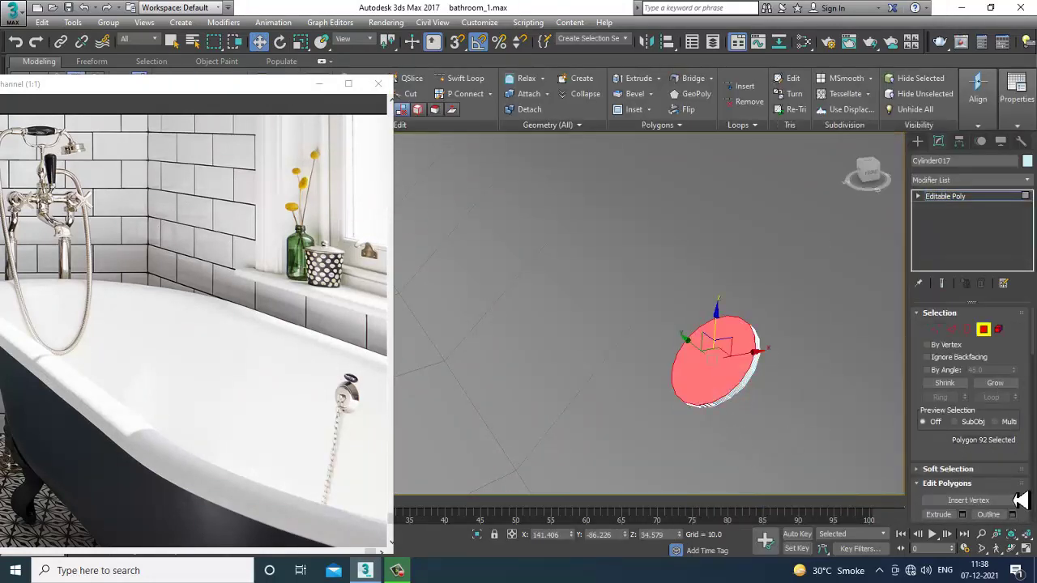
scroll(984, 443, "down", 3)
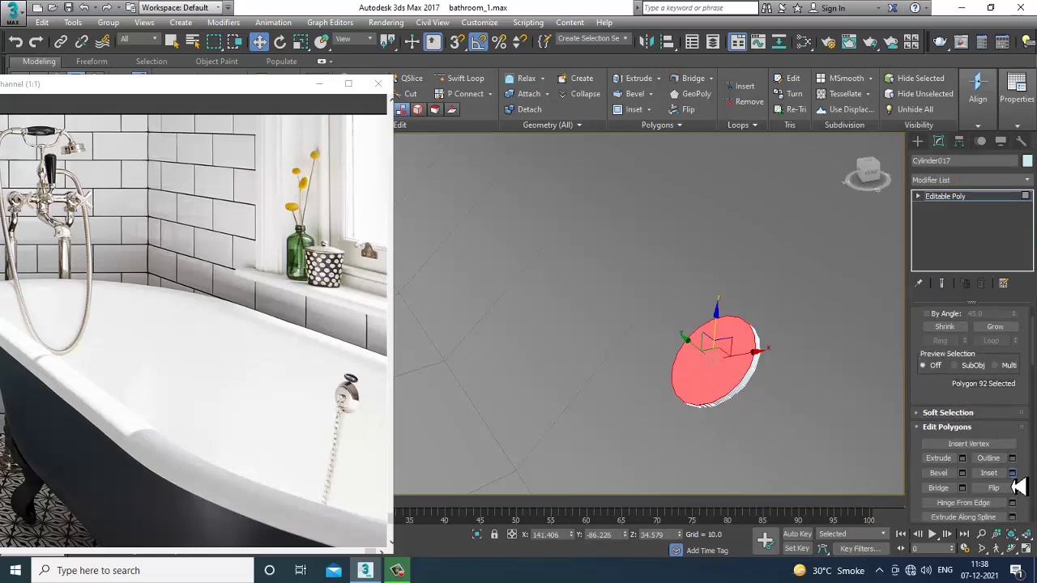
left_click(1011, 473)
left_click(522, 359)
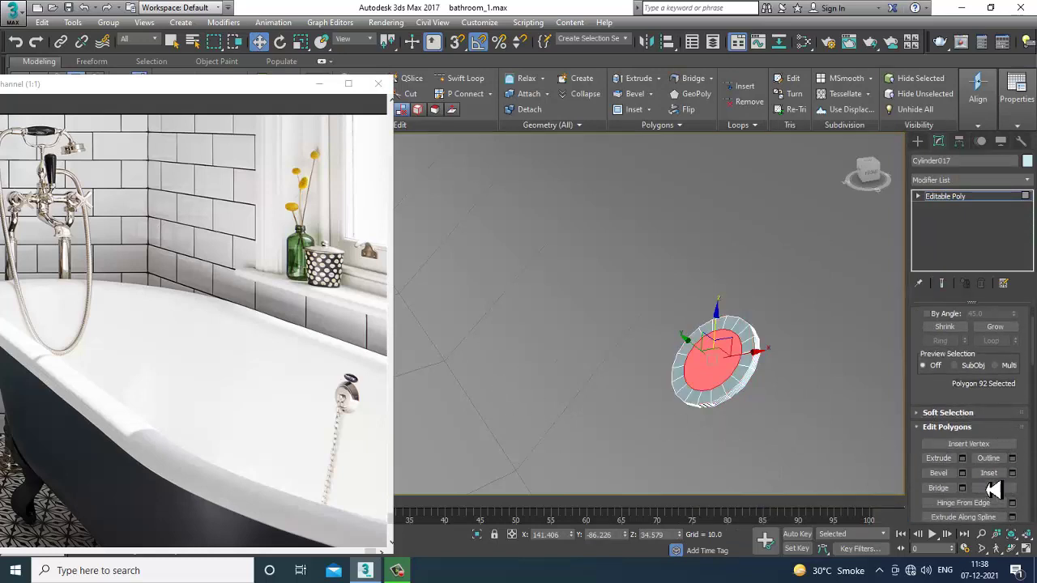
Bevel the fitting's inset front face with height 0.449 and outline -1.0
left_click(962, 473)
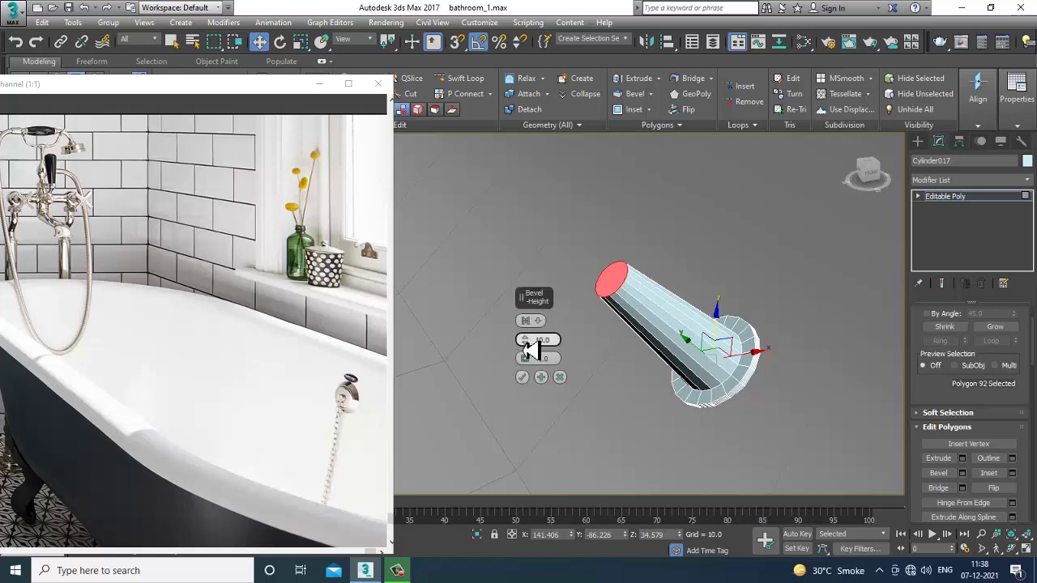
left_click_drag(531, 350, 556, 396)
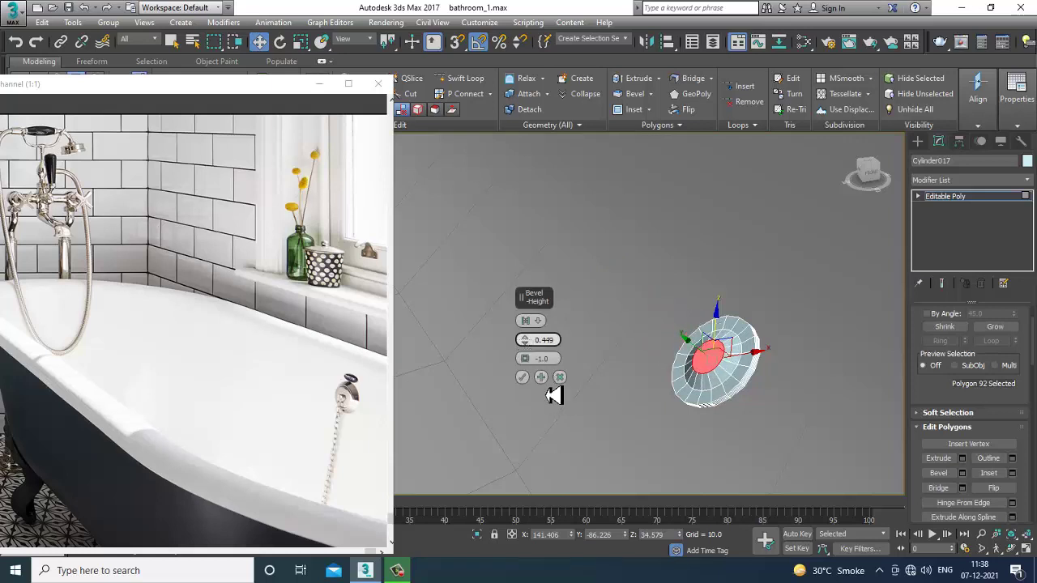
left_click(522, 376)
key("alt+q")
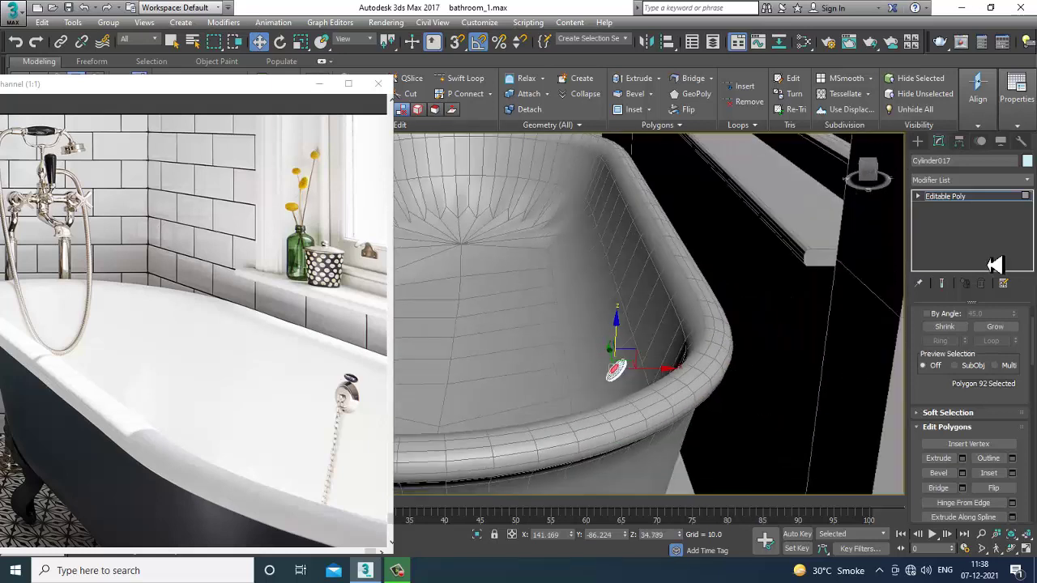
Leave polygon editing and move the whole overflow fitting up towards the tub's inner wall in the front view
left_click(947, 199)
key("alt+w")
right_click(777, 276)
key("alt+w")
key("z")
middle_click_drag(486, 225, 630, 276)
scroll(631, 276, "down", 5)
scroll(636, 275, "down", 3)
left_click_drag(637, 314, 722, 231)
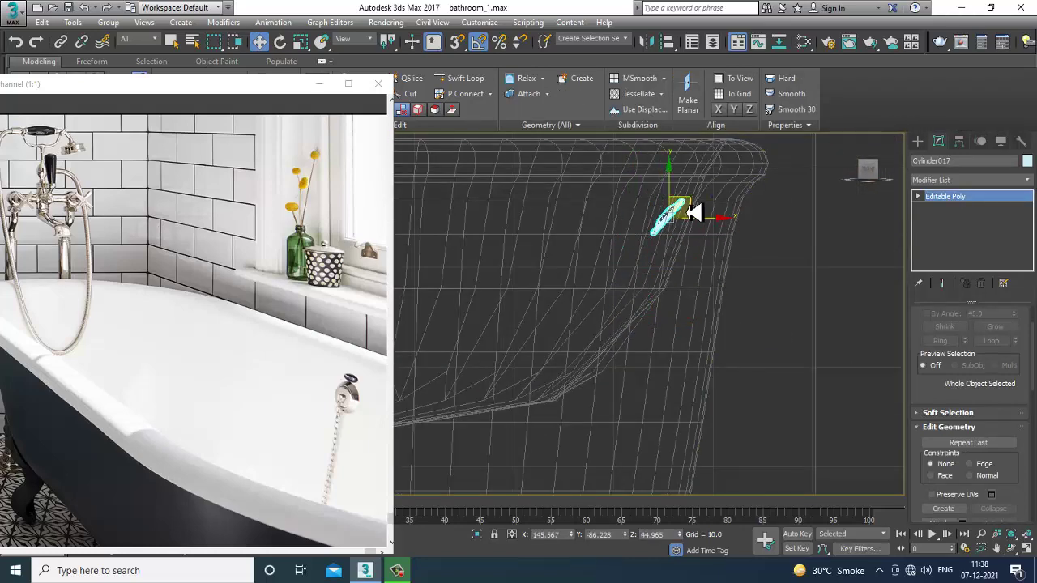
Rotate the overflow fitting to match the slope of the tub's inner wall and move it against the wall
key("e")
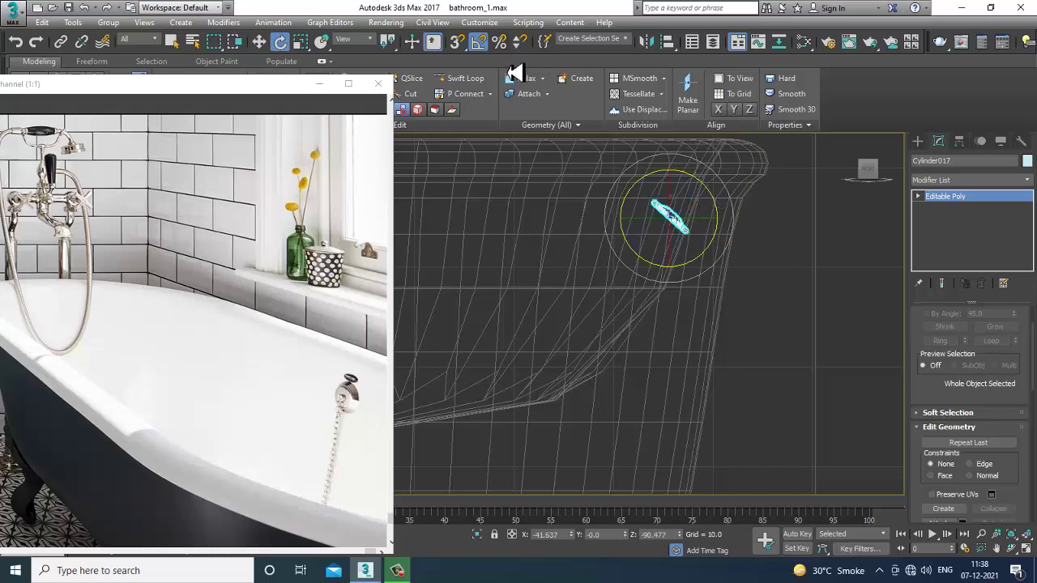
left_click_drag(722, 209, 696, 203)
key("w")
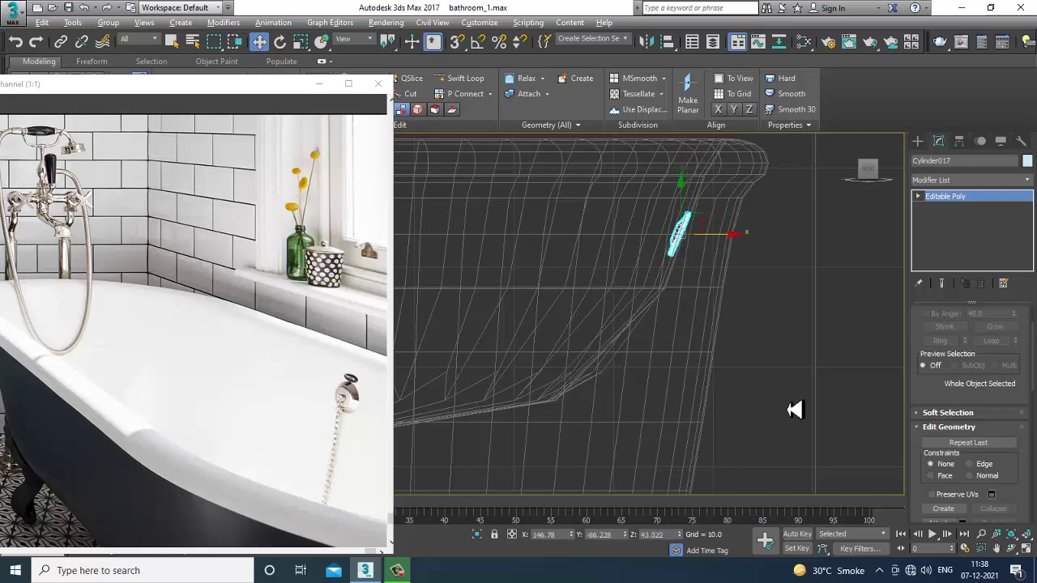
Examine in perspective how the overflow fitting sits on the tub's inner wall
key("alt+w")
middle_click(770, 419)
key("z")
key("alt+w")
middle_click_drag(728, 377, 638, 332, "alt")
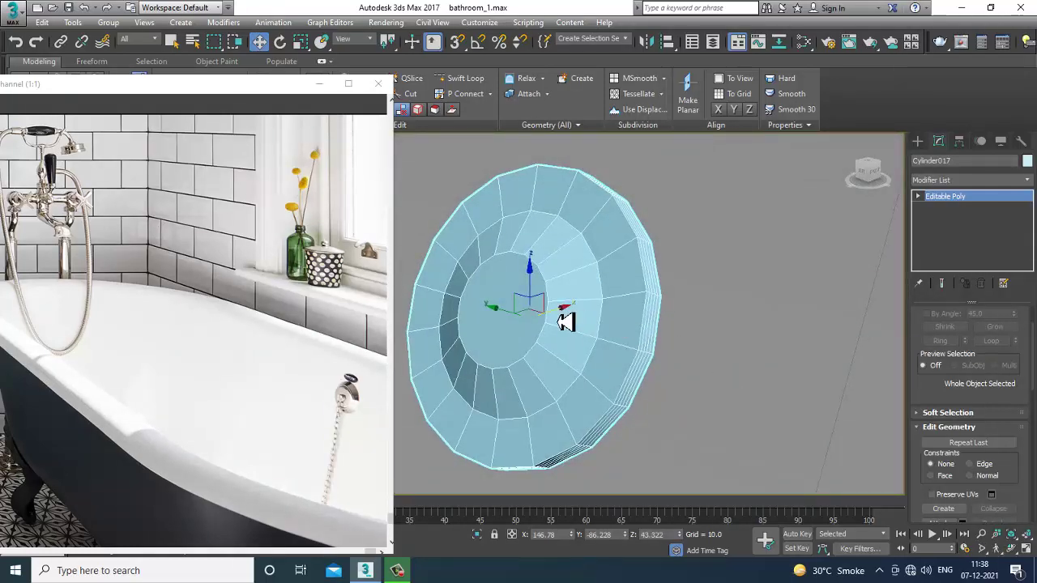
middle_click_drag(564, 321, 682, 337, "alt")
scroll(592, 323, "down", 5)
middle_click_drag(664, 353, 725, 304)
scroll(731, 273, "down", 5)
scroll(709, 301, "up", 3)
middle_click_drag(652, 379, 709, 389, "alt")
Remove the bathtub's TurboSmooth modifier and apply TurboSmooth to it again
left_click(738, 400)
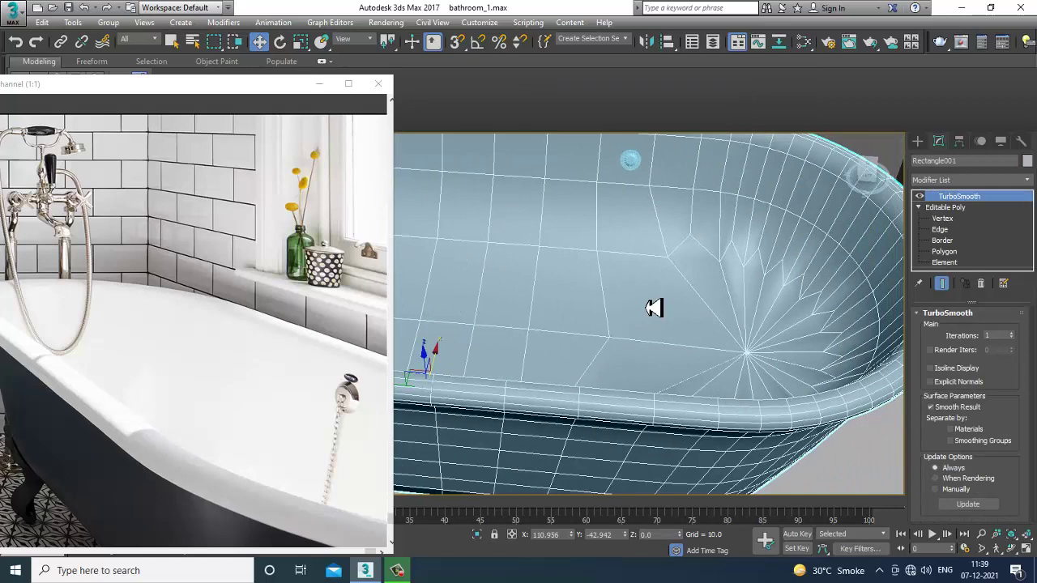
left_click(980, 283)
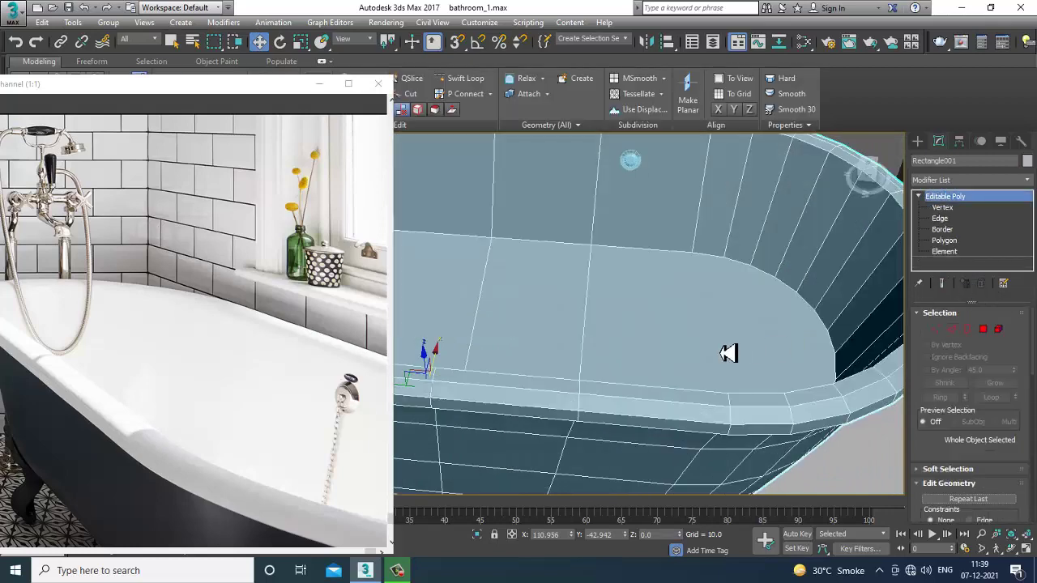
scroll(725, 355, "up", 1)
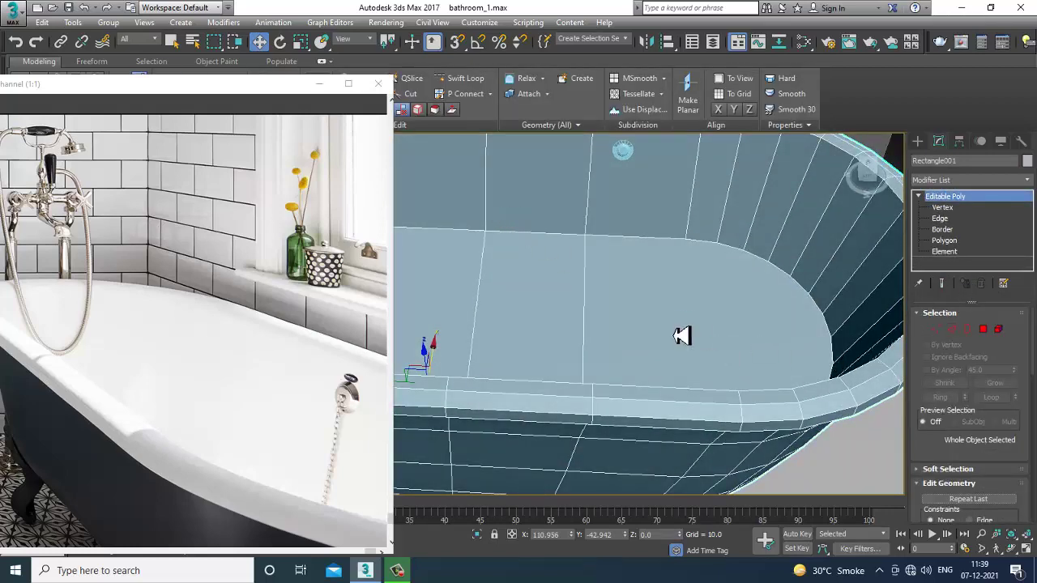
left_click(967, 208)
left_click(985, 208)
left_click(1025, 181)
key("t")
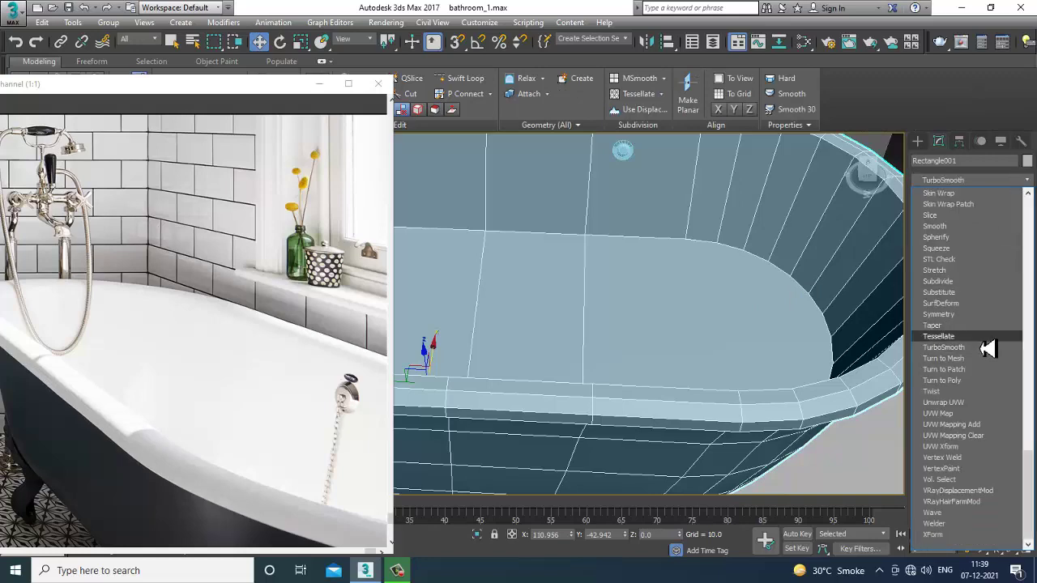
left_click(981, 358)
middle_click_drag(698, 316, 735, 260, "alt")
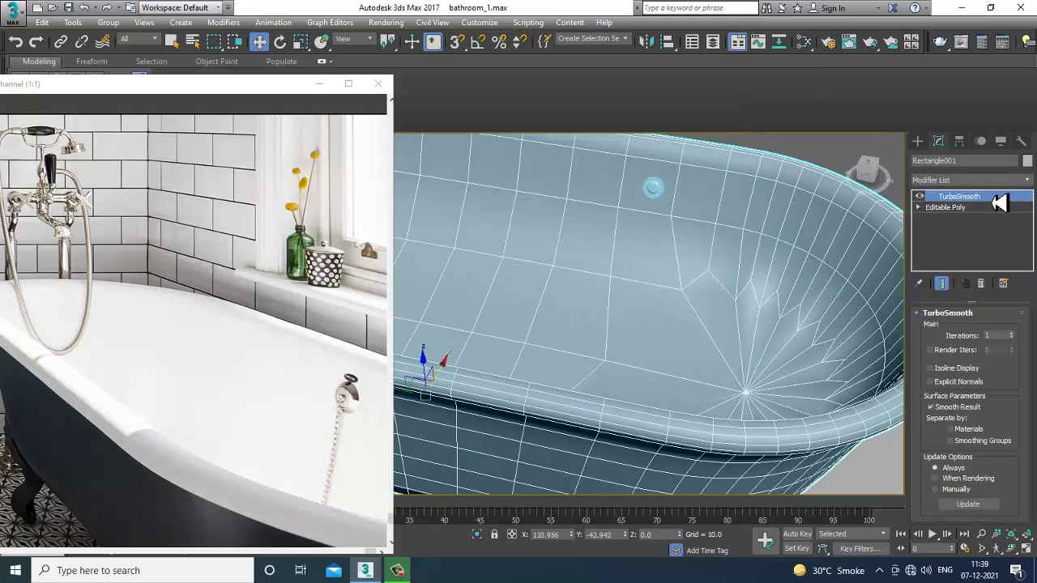
Add horizontal edge loops around the tub's inner wall with Swift Loop on the base mesh, keeping TurboSmooth hidden only during the edit
left_click(920, 197)
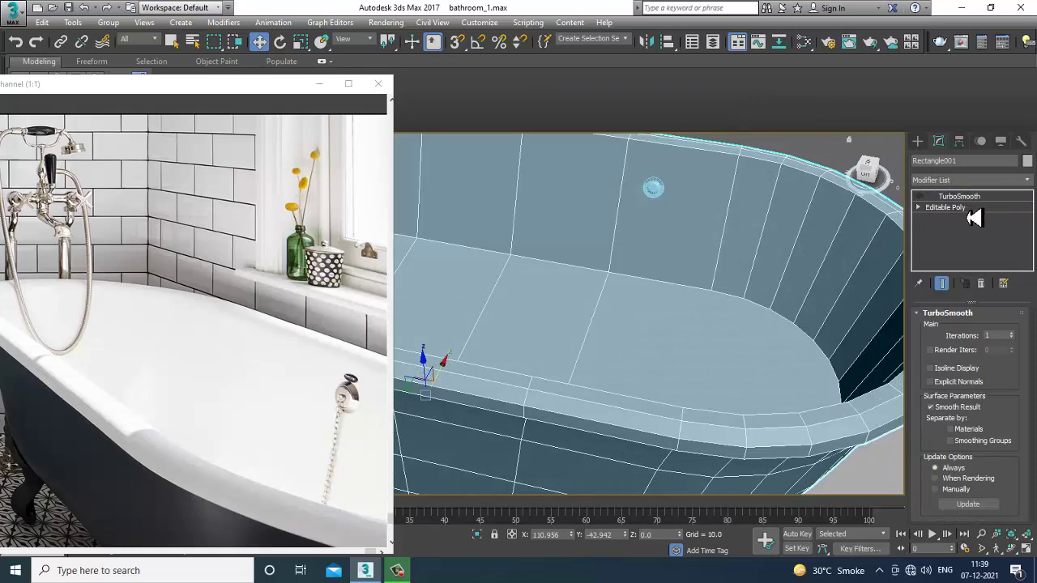
left_click(969, 209)
left_click(454, 79)
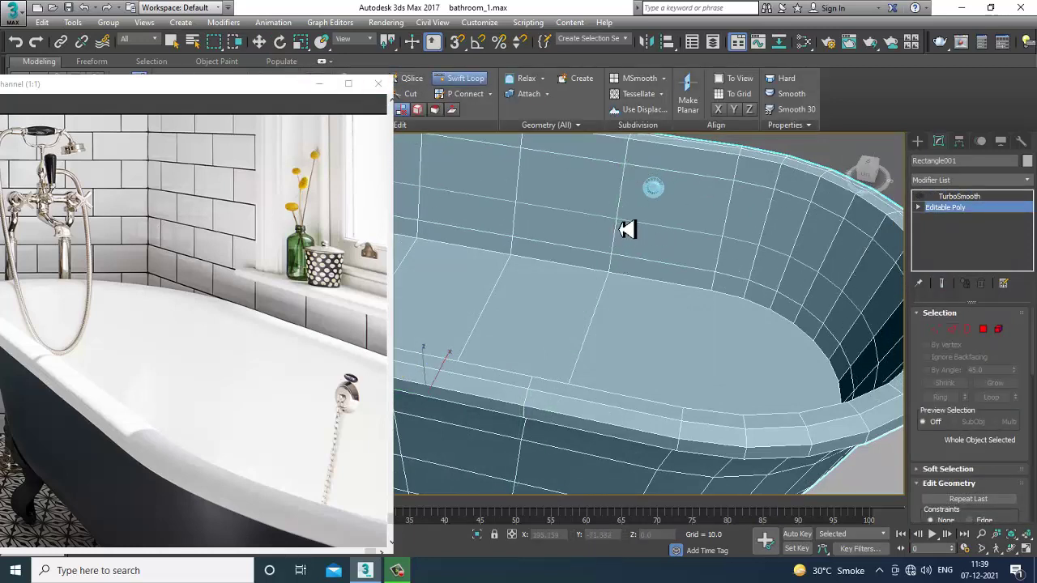
left_click(937, 210)
key("1")
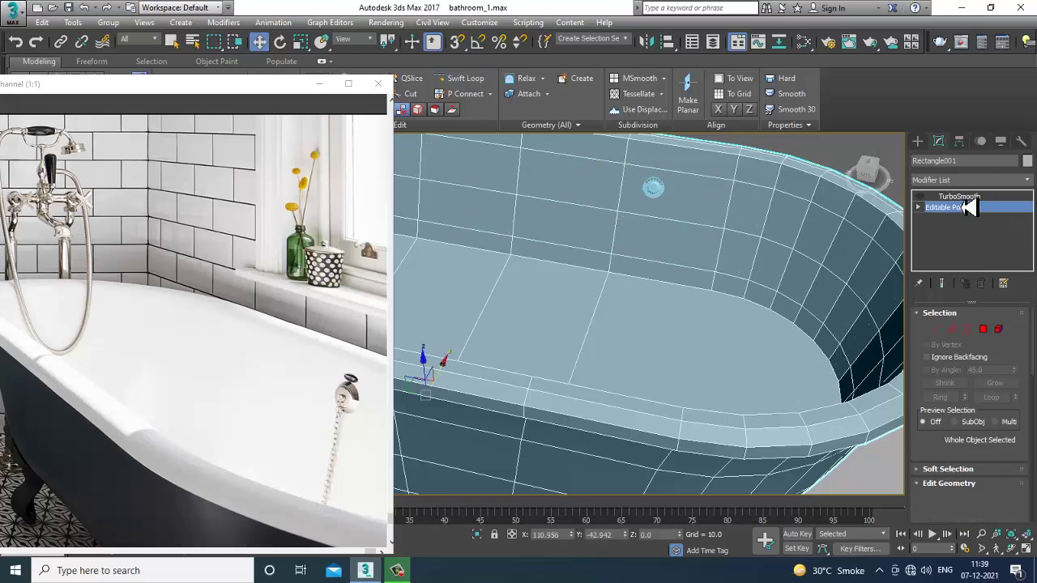
left_click(976, 208)
left_click(949, 198)
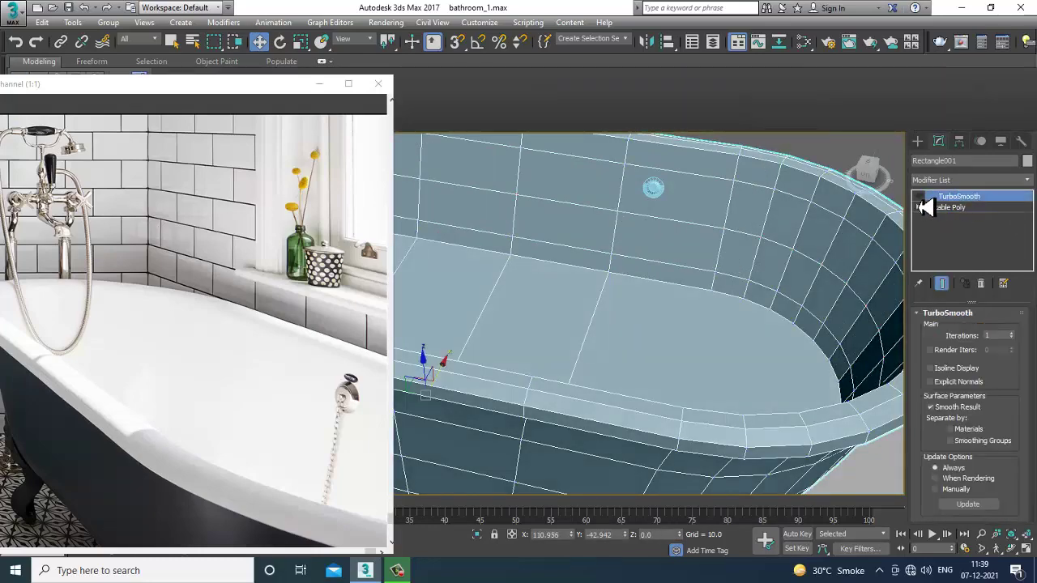
left_click(919, 197)
Inspect the smoothed tub's floor and inner wall, and compare the overflow fitting with the reference photo
middle_click_drag(687, 251, 673, 294, "alt")
scroll(680, 290, "down", 5)
scroll(662, 296, "up", 5)
scroll(673, 294, "up", 4)
middle_click_drag(790, 353, 839, 437, "alt")
middle_click_drag(839, 437, 753, 366)
scroll(744, 365, "up", 5)
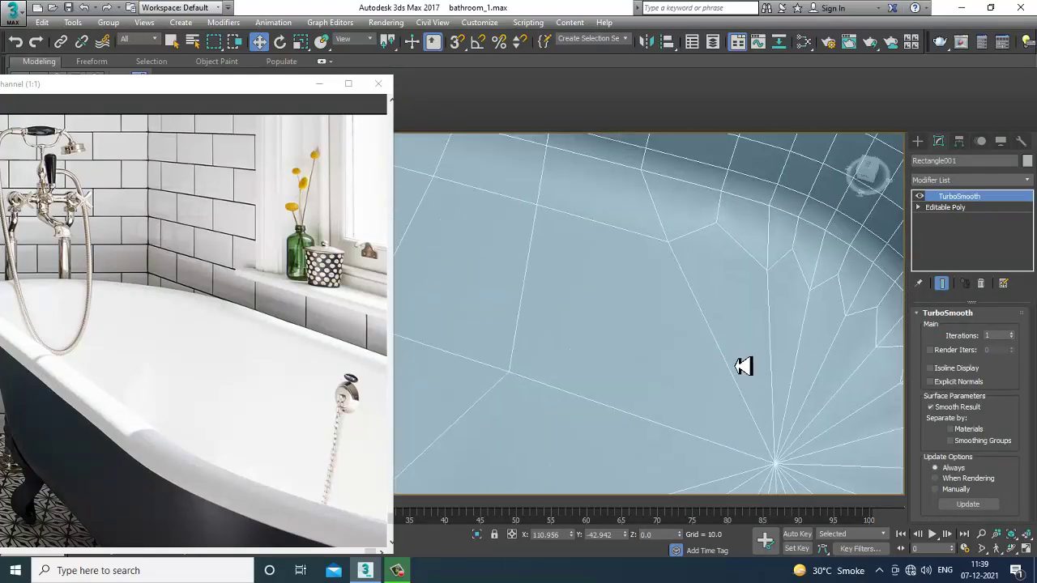
middle_click_drag(756, 422, 731, 377)
scroll(711, 334, "down", 6)
scroll(780, 324, "up", 3)
middle_click_drag(780, 324, 726, 292)
scroll(726, 345, "up", 5)
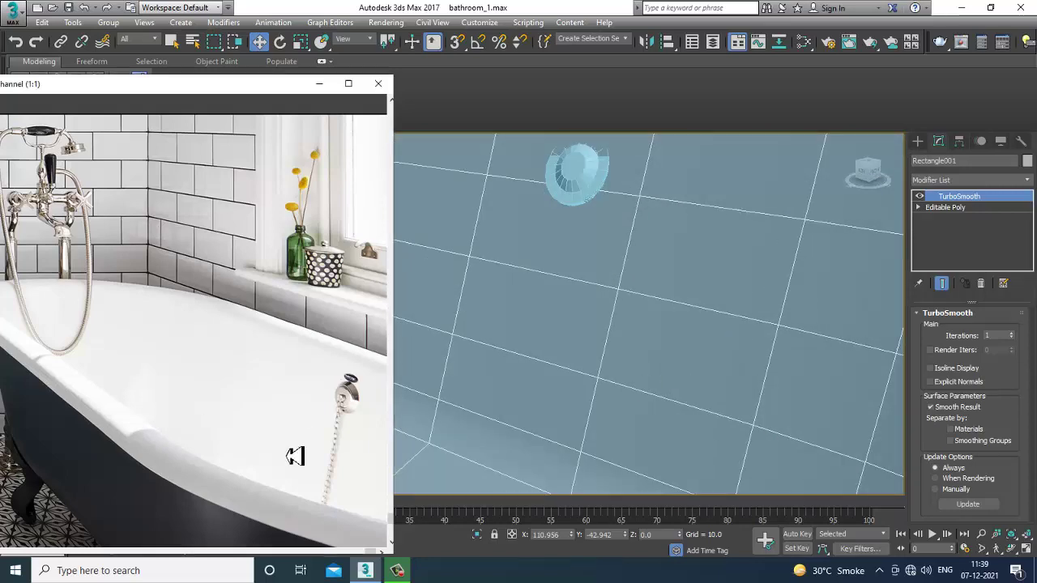
scroll(366, 440, "up", 1)
scroll(365, 440, "down", 2)
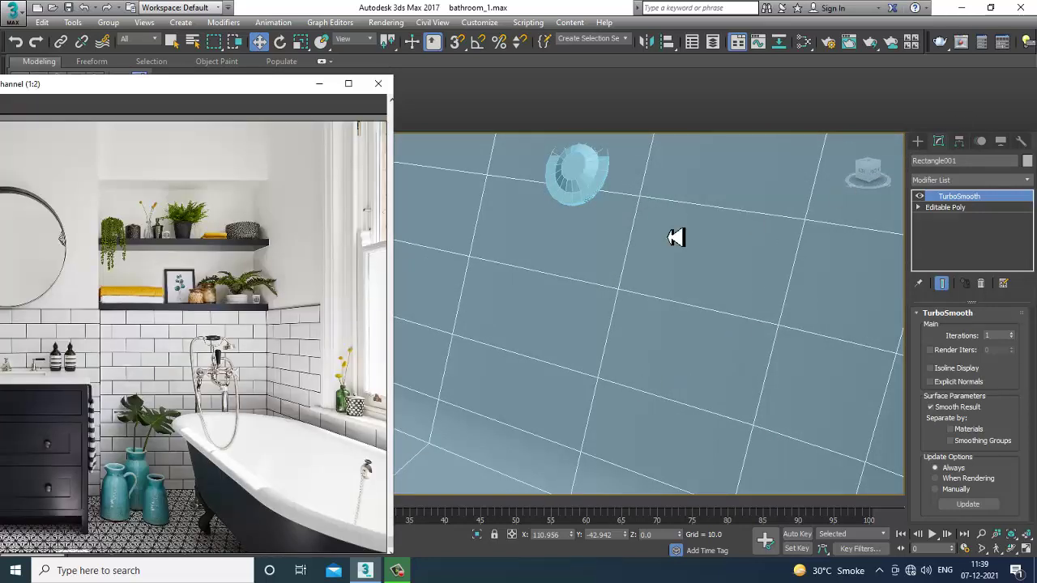
Draw a rectangle spline about 3.47 long and 2.22 wide beside the tub in the front view
key("alt+w")
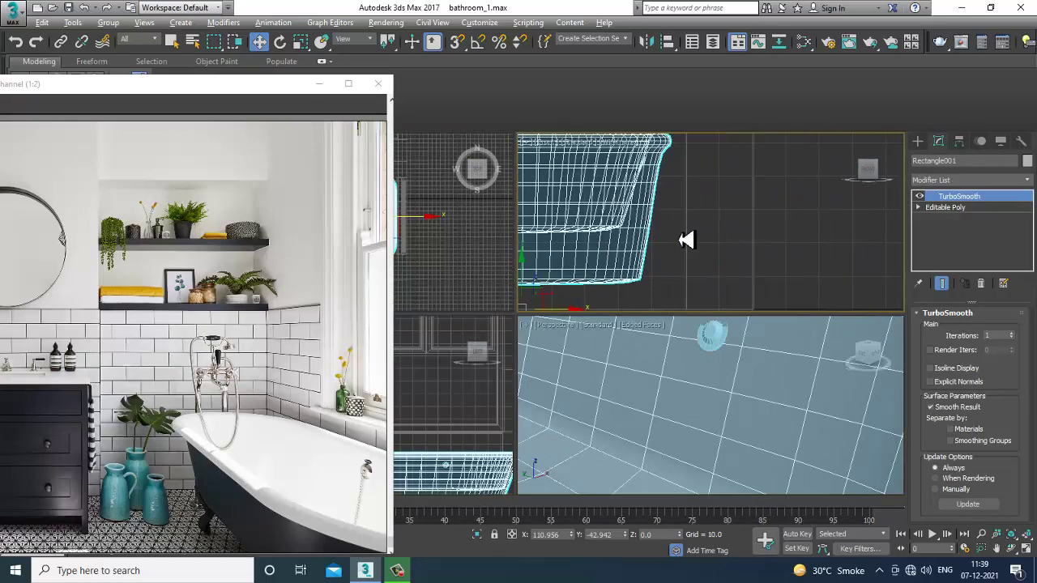
key("alt+w")
scroll(766, 238, "up", 2)
left_click(918, 142)
scroll(733, 275, "down", 2)
middle_click_drag(628, 285, 687, 304)
scroll(687, 304, "up", 1)
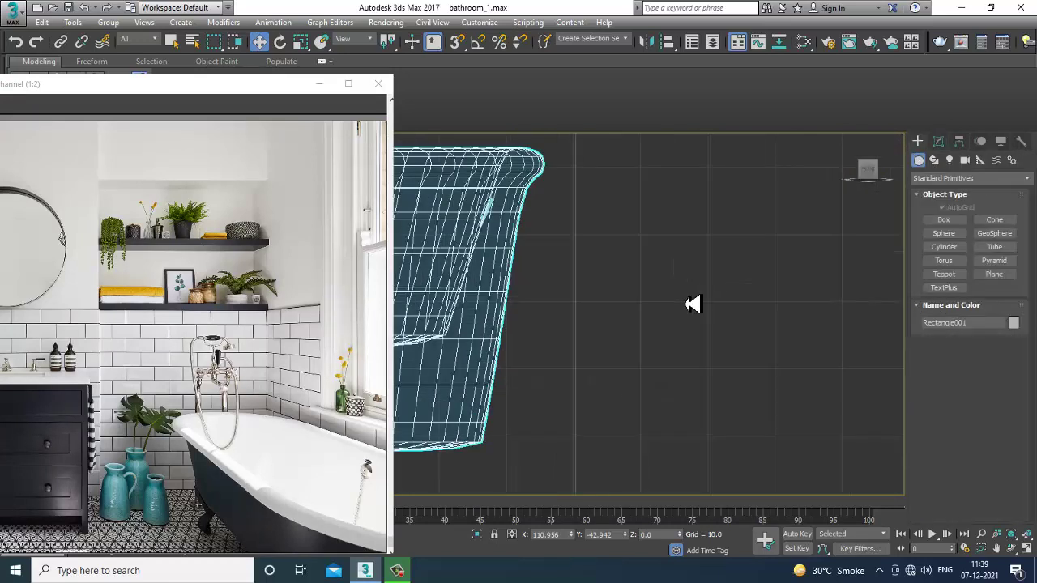
left_click(933, 160)
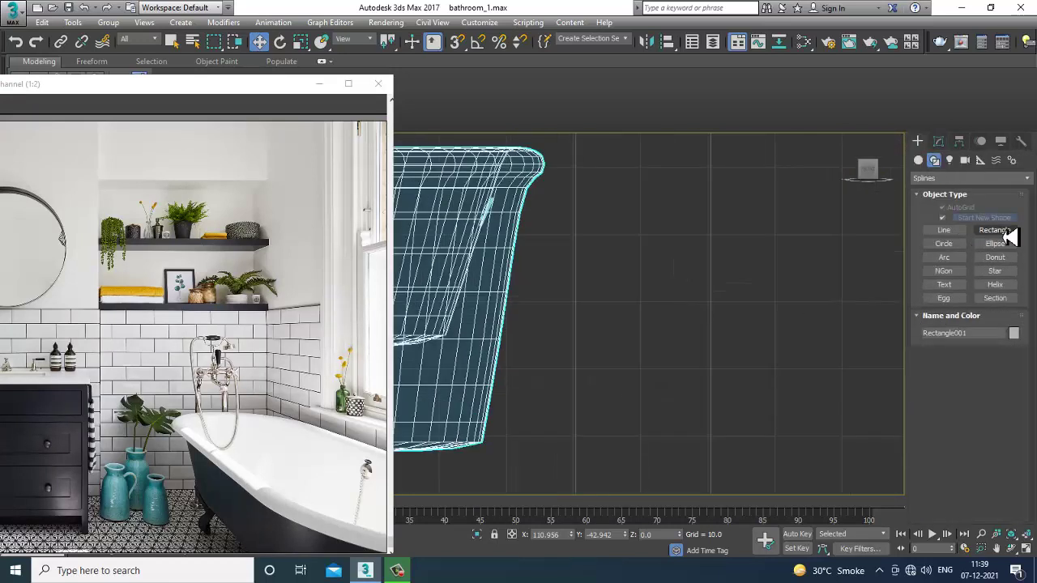
left_click(994, 230)
left_click_drag(687, 220, 701, 244)
key("w")
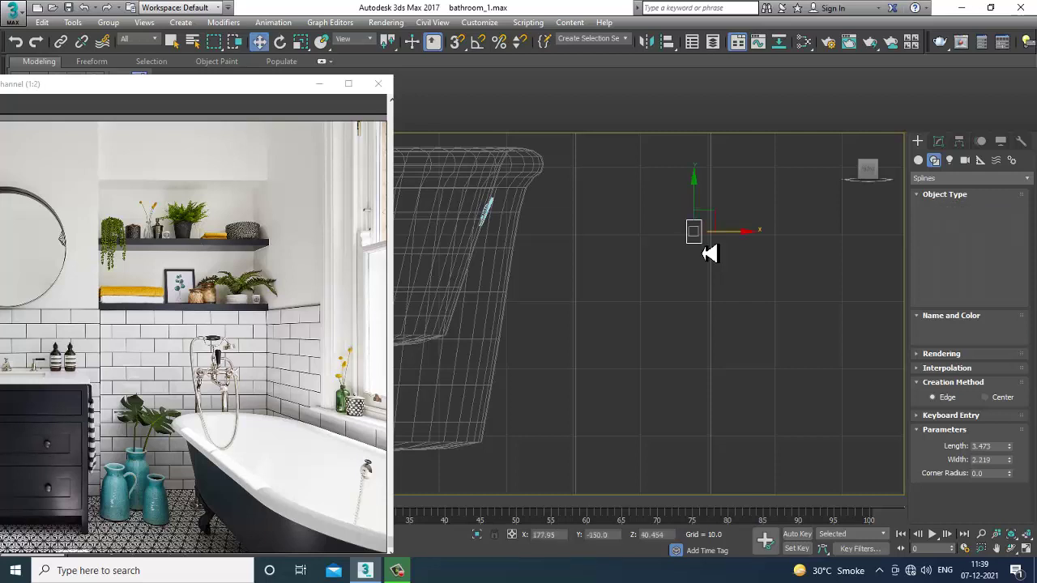
Enable the rectangle spline's thickness in the viewport and switch it to a rectangular cross-section
scroll(706, 246, "up", 3)
left_click(939, 141)
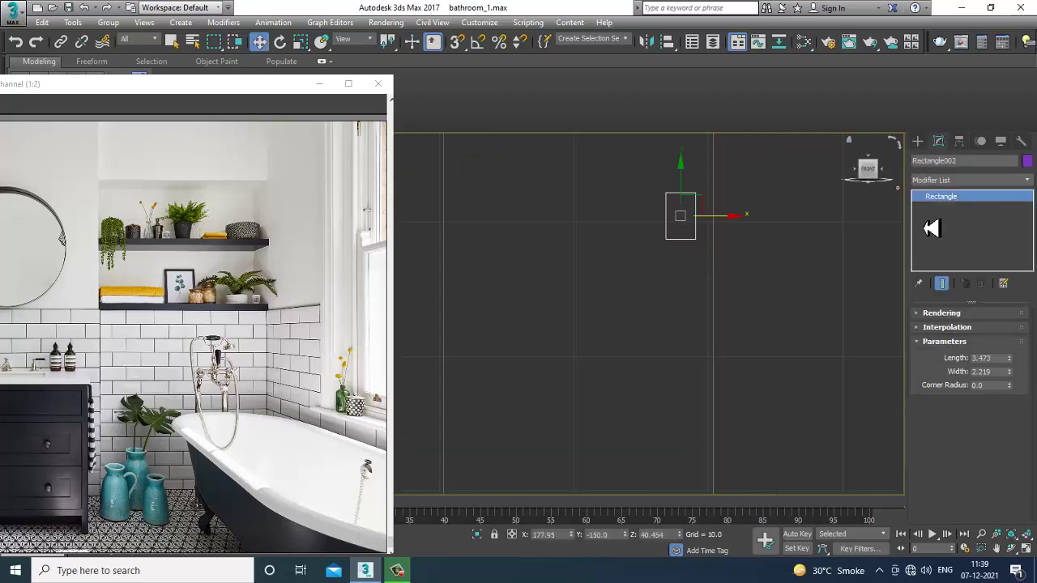
left_click(931, 313)
left_click(946, 328)
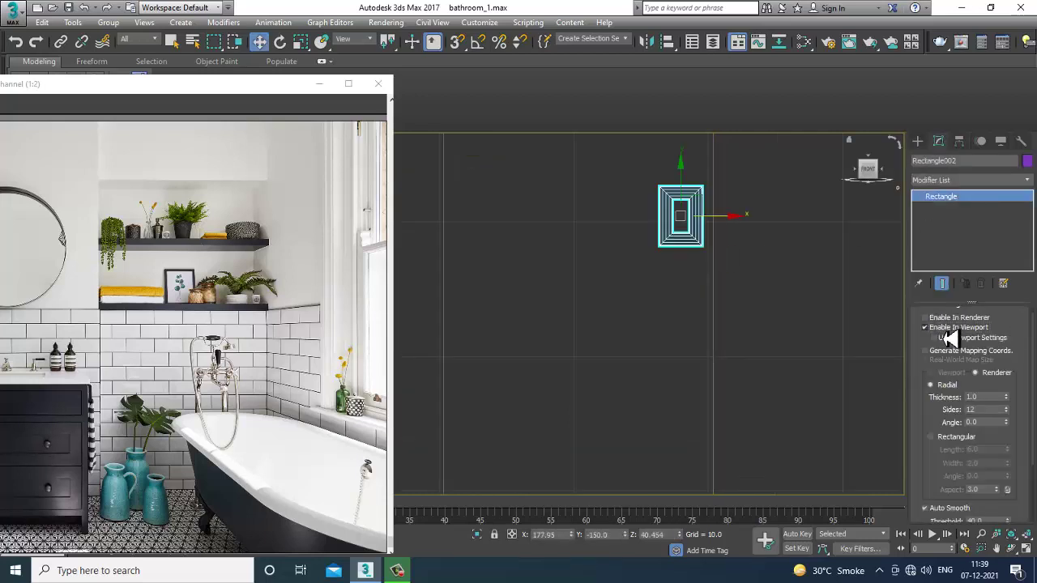
left_click(947, 438)
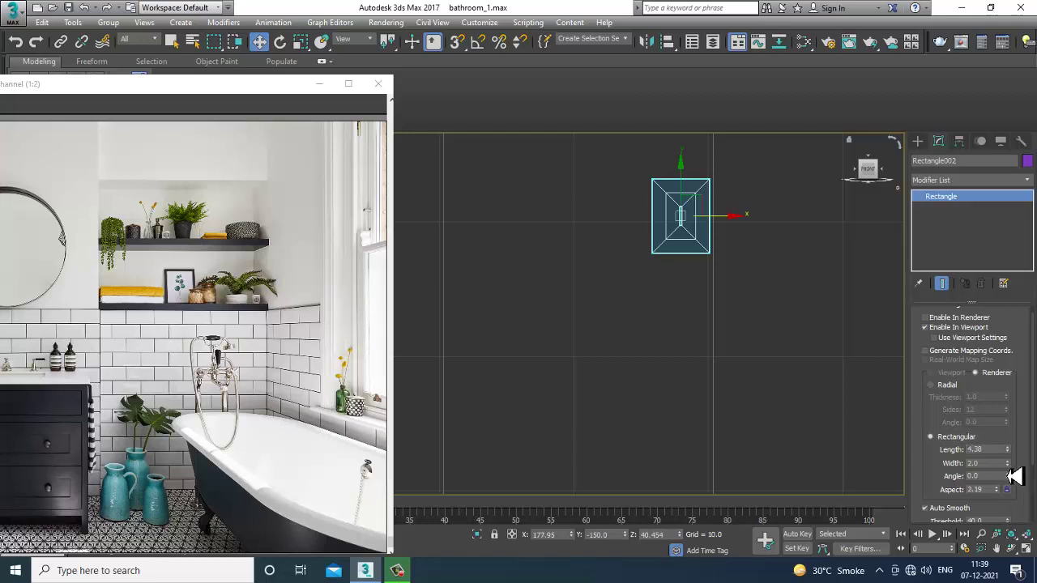
Set the rectangle's rendered cross-section to length 0.11 and width 0.07
left_click_drag(1012, 476, 1027, 522)
key("alt+w")
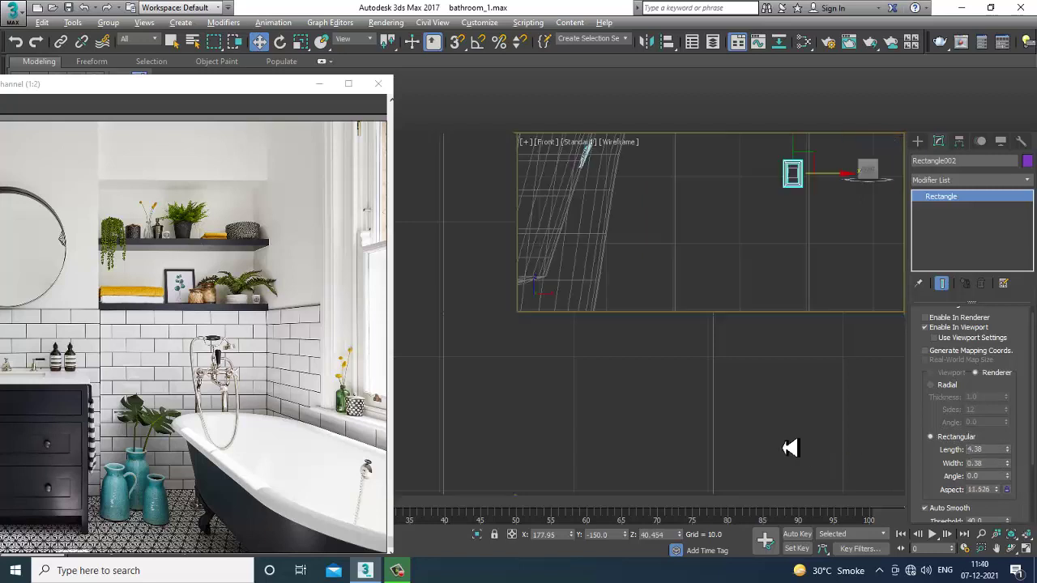
left_click(784, 446)
key("alt+w")
left_click_drag(1016, 459, 1028, 520)
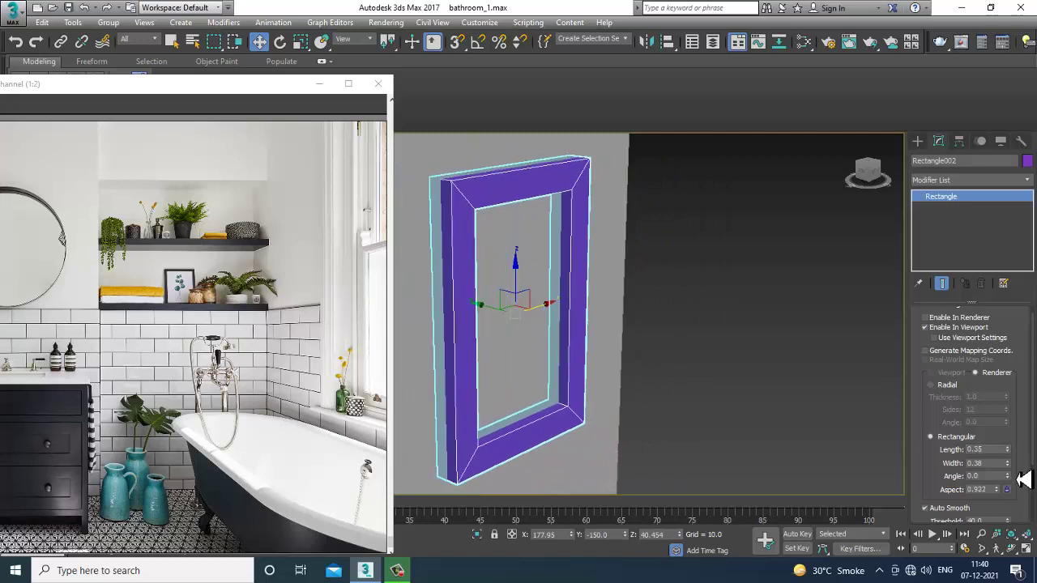
left_click_drag(1016, 475, 1022, 494)
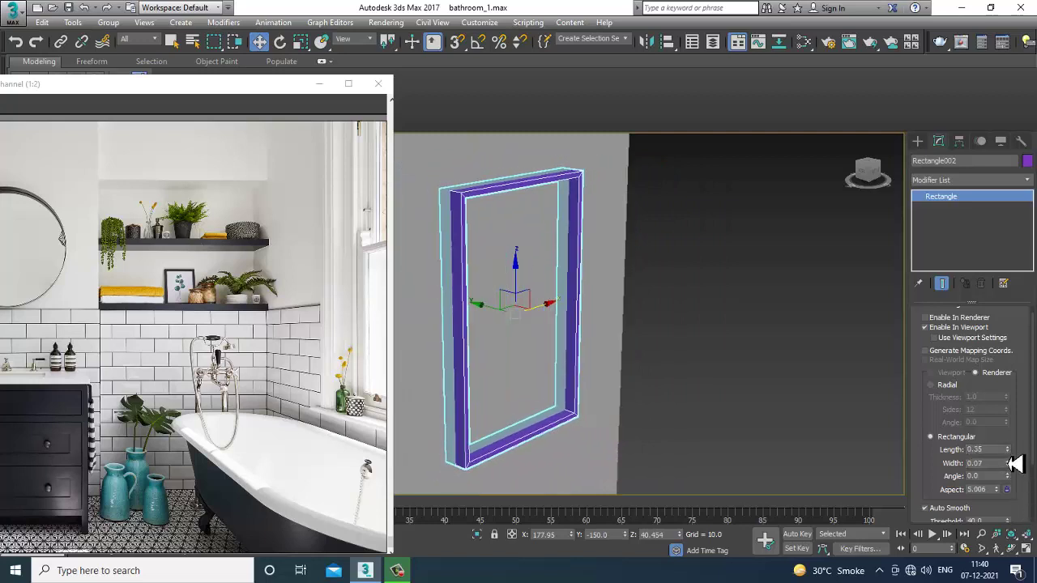
left_click_drag(1009, 451, 1021, 486)
Scale the rectangular frame uniformly down to about 22 percent
key("r")
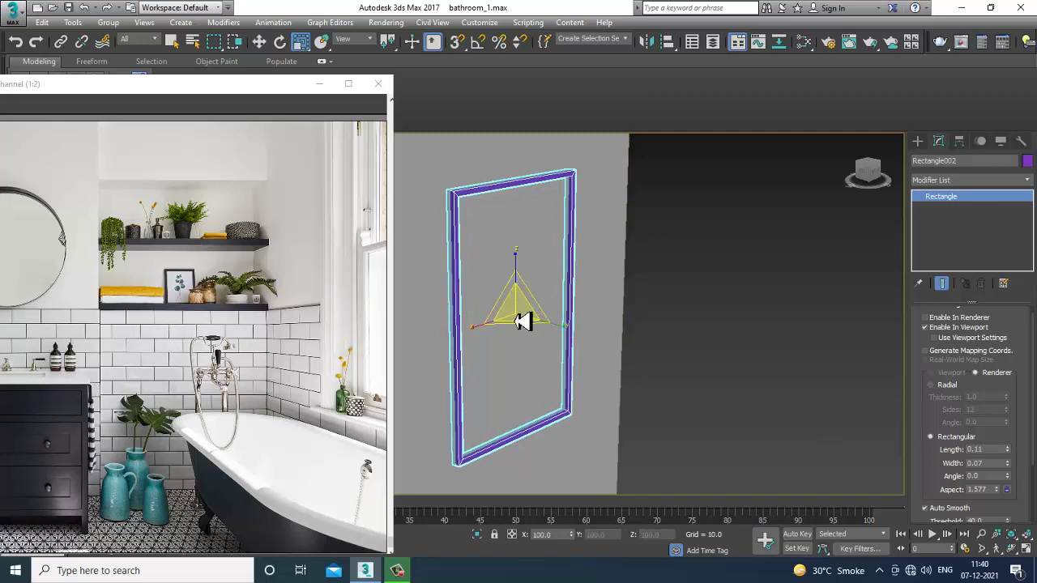
left_click_drag(520, 322, 709, 527)
scroll(651, 412, "down", 10)
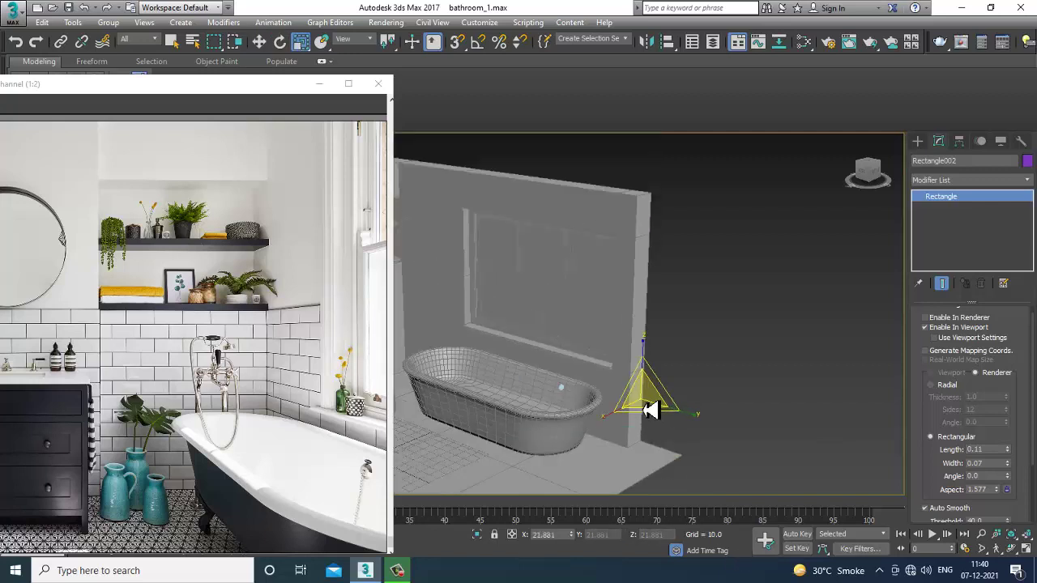
scroll(648, 410, "up", 4)
Align the small rectangular frame to the overflow fitting on the tub's inner wall
key("alt+a")
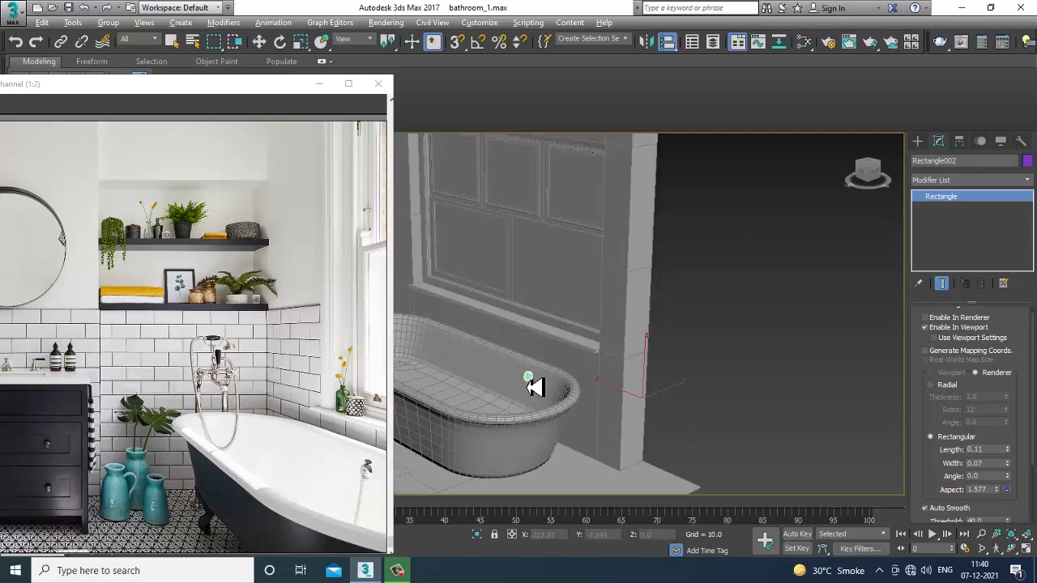
left_click(532, 386)
left_click(527, 393)
key("z")
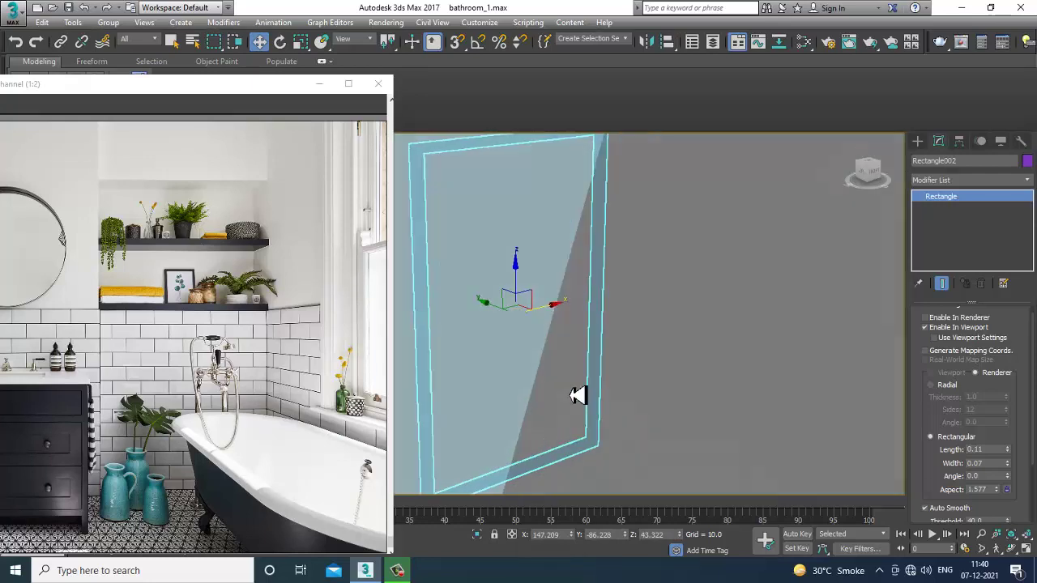
scroll(570, 395, "down", 10)
scroll(570, 395, "up", 5)
Move the rectangular frame out to the front of the overflow fitting and rotate it into a tilted position as a chain link
middle_click_drag(572, 396, 615, 347, "alt")
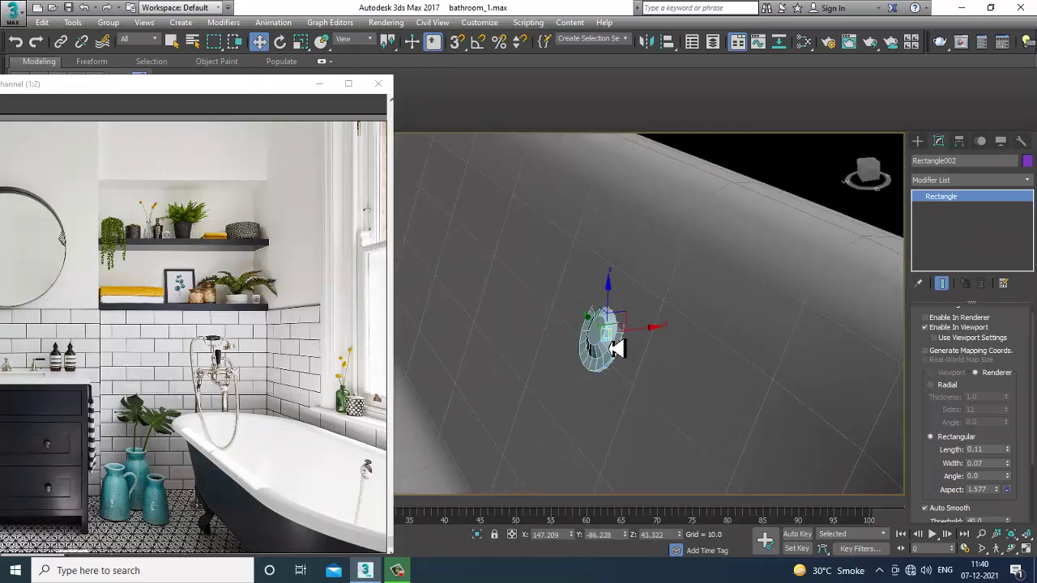
scroll(617, 347, "up", 3)
key("e")
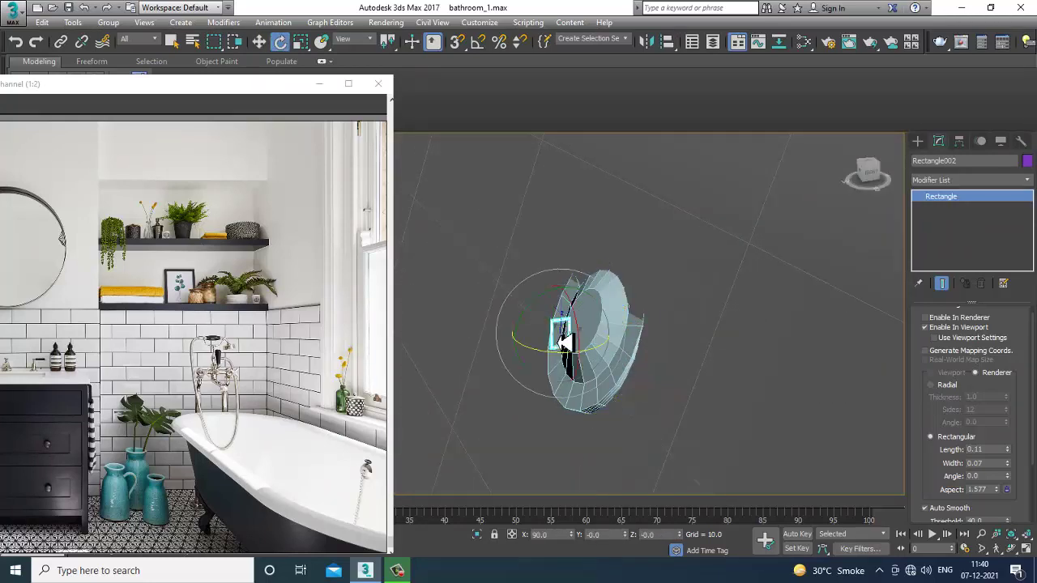
key("w")
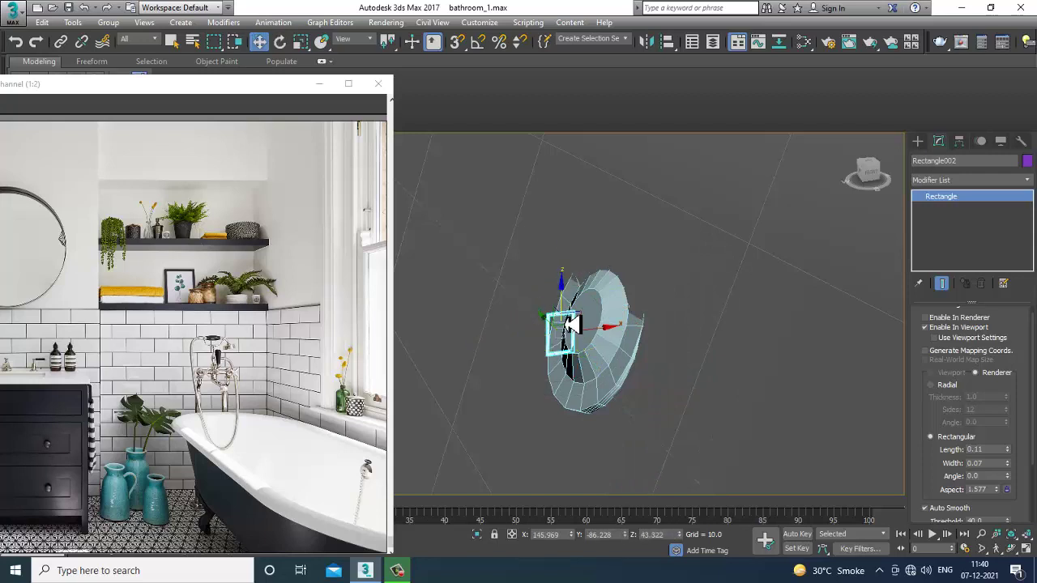
scroll(567, 332, "up", 2)
key("e")
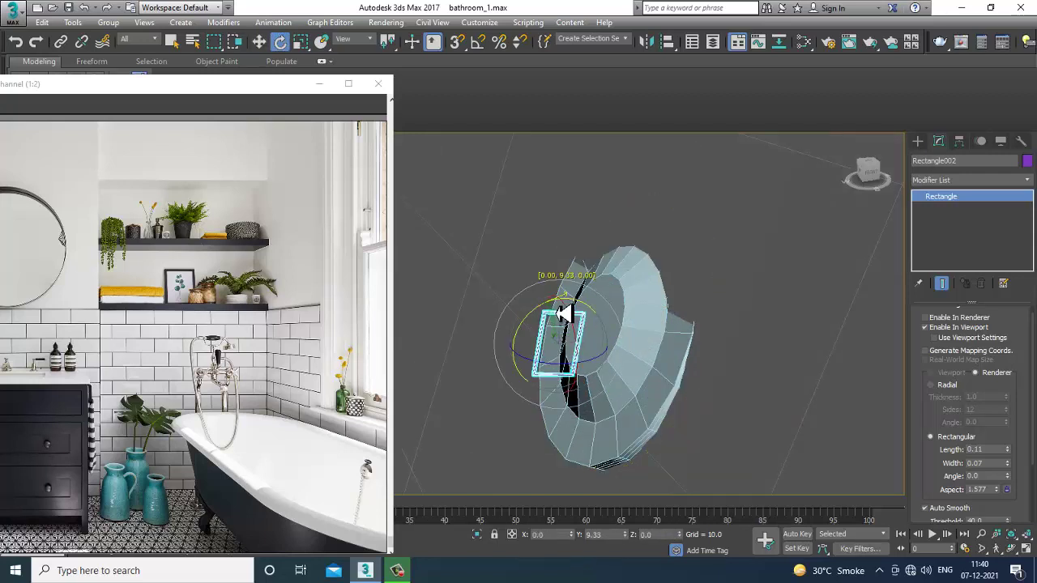
left_click_drag(564, 313, 583, 309)
key("w")
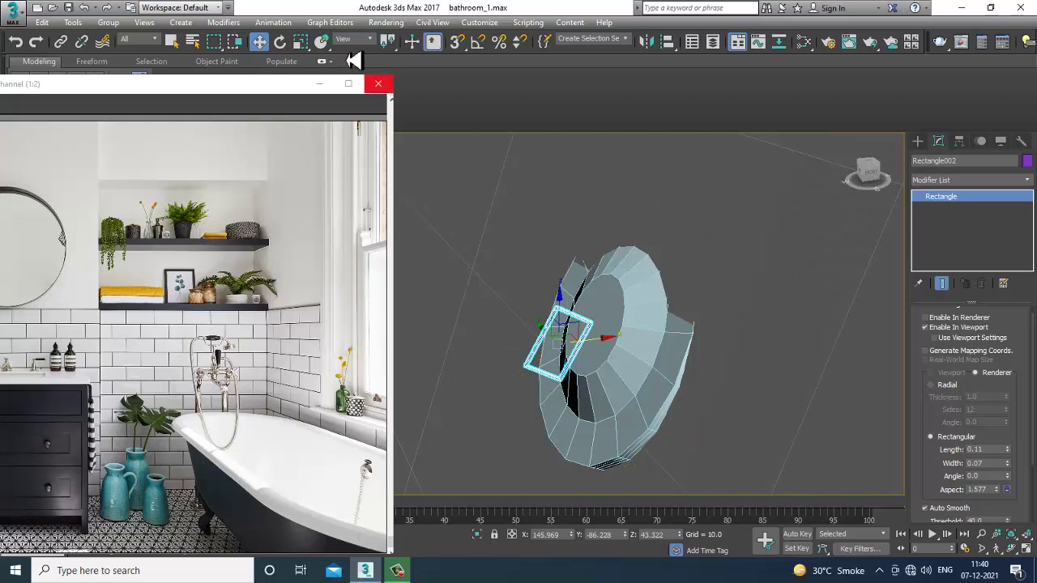
Using the Local reference coordinate system, copy the chain link rotated 90 degrees and move the copy down to the first link's lower end
left_click(349, 39)
left_click(361, 86)
key("alt+w")
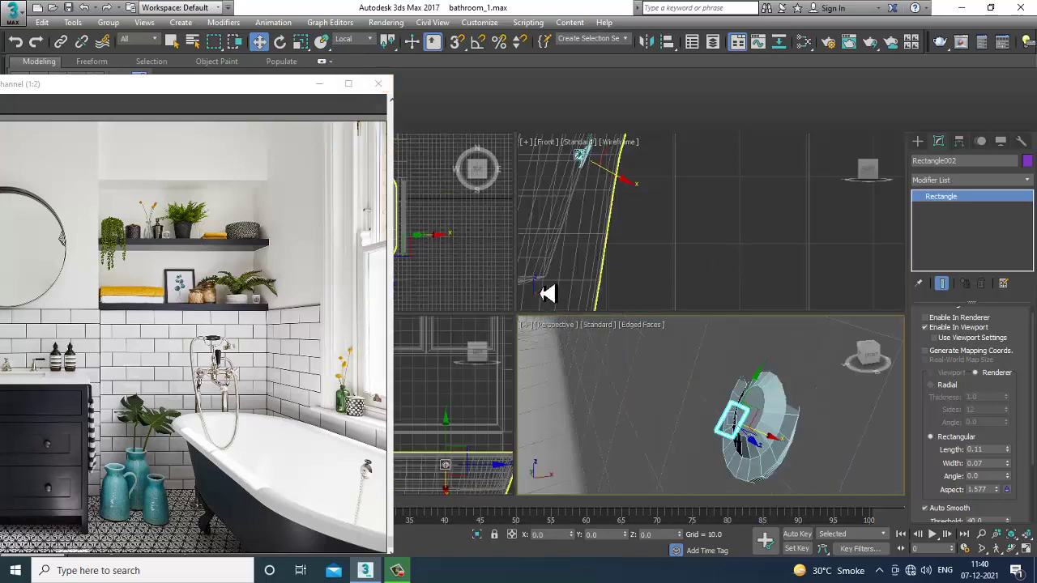
middle_click_drag(724, 211, 688, 210)
key("alt+w")
middle_click_drag(600, 236, 617, 303, "alt")
key("e")
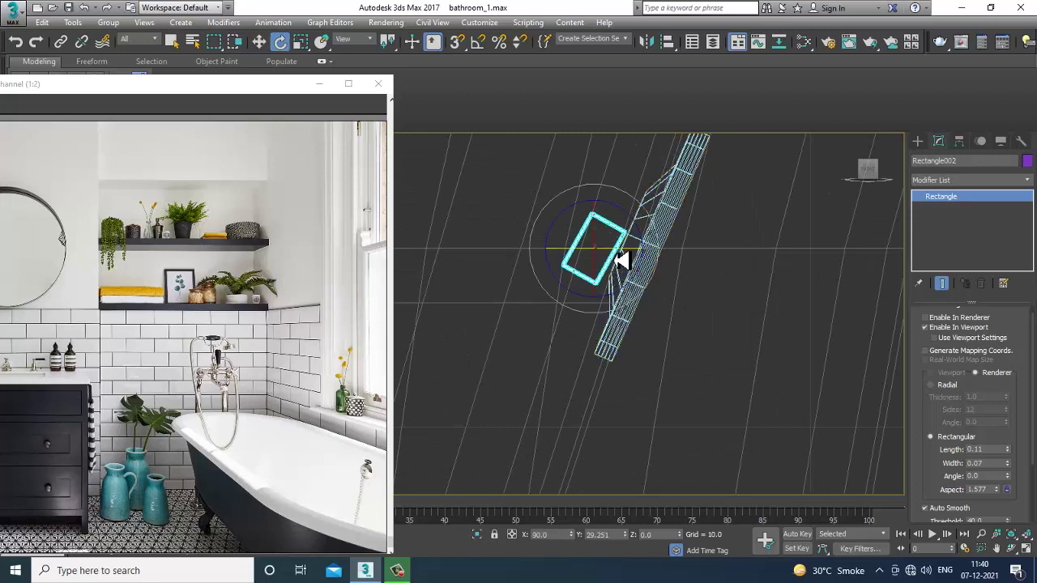
left_click(346, 43)
left_click(364, 84)
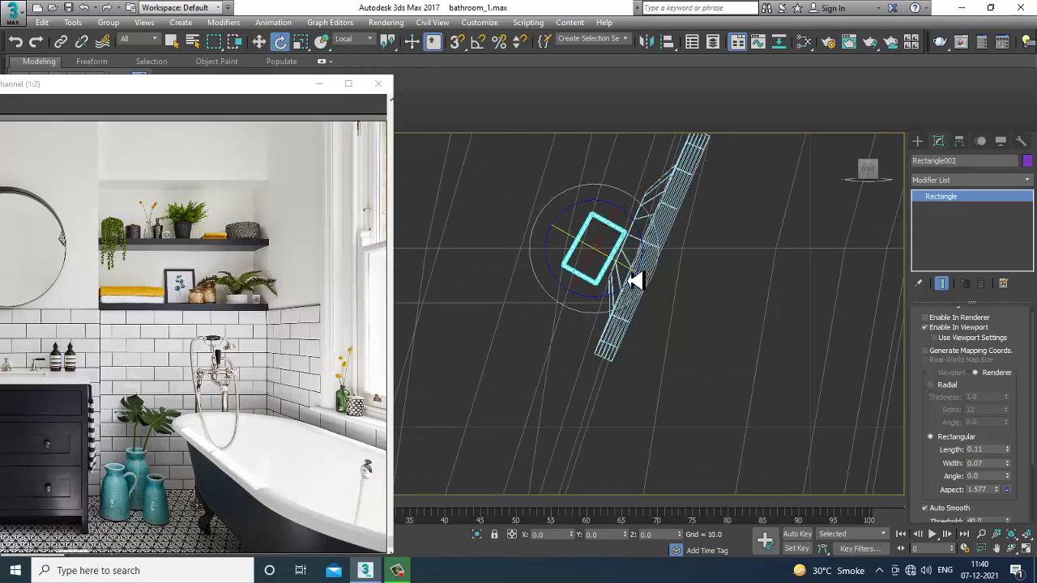
mouse_move(634, 280)
left_mouse_down("shift")
mouse_move(597, 267)
mouse_move(619, 270)
left_mouse_up("shift")
left_click(570, 342)
left_click(511, 338)
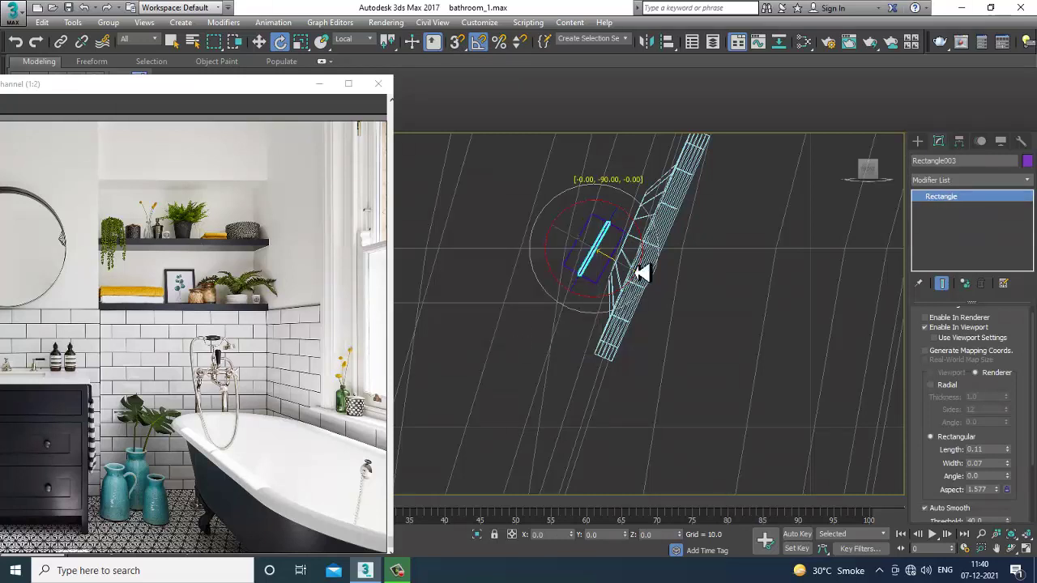
key("w")
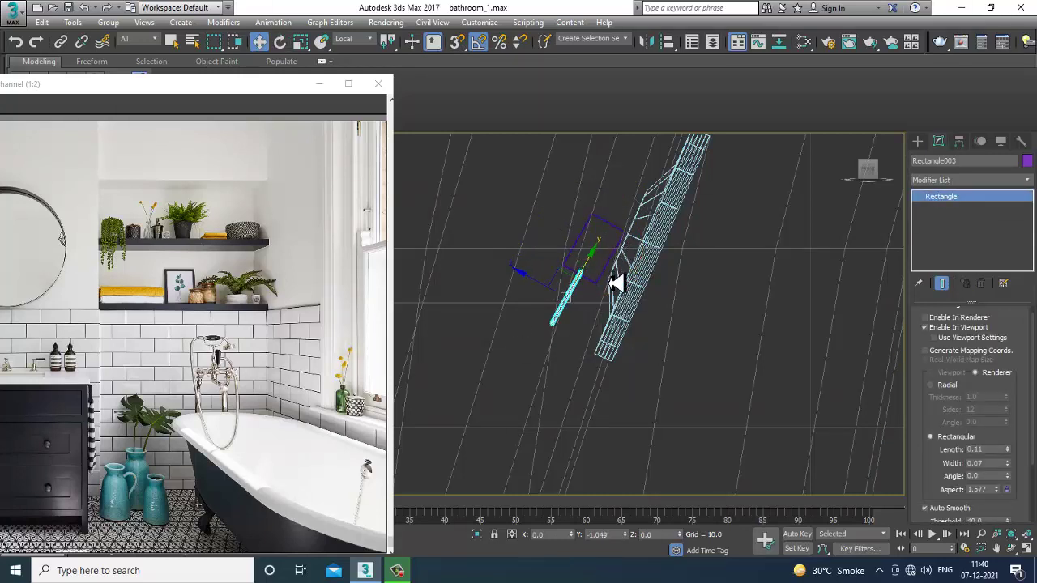
Select both chain links and copy the pair repeatedly down along their local axis to form the chain
left_click(600, 261, "ctrl")
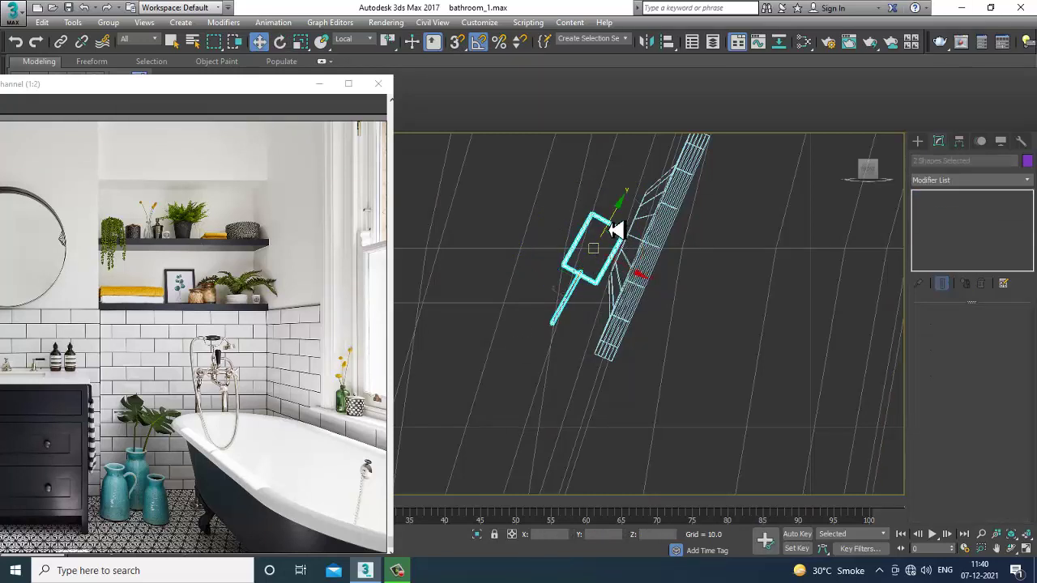
mouse_move(616, 230)
left_mouse_down("shift")
mouse_move(604, 386)
mouse_move(620, 348)
mouse_move(581, 361)
left_mouse_up("shift")
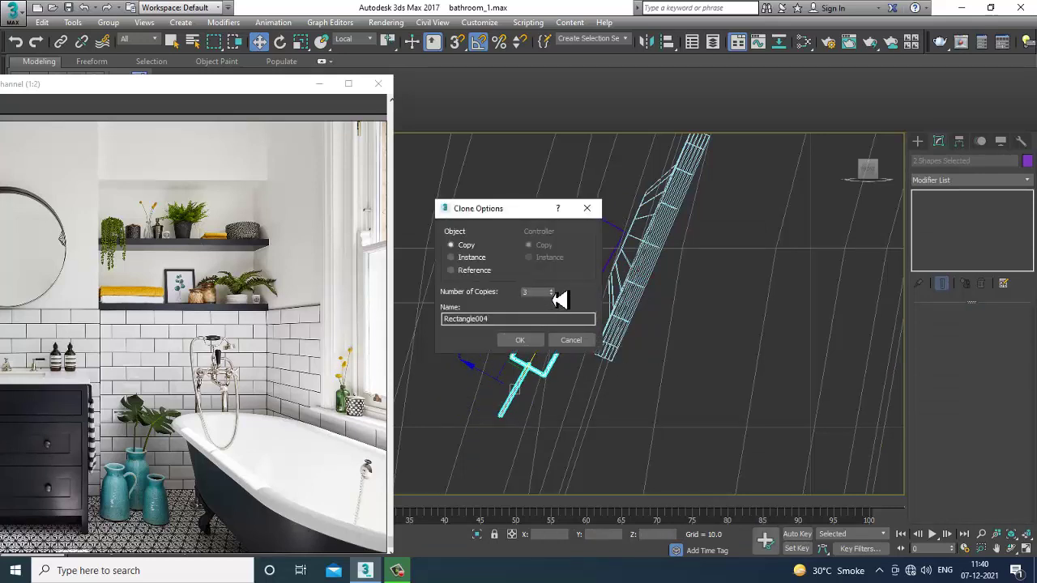
left_click(531, 343)
Extend the lower end of the chain with one more copy of the last pair of links
key("alt+w")
middle_click(772, 426)
key("alt+w")
mouse_move(771, 424)
middle_mouse_down("alt")
mouse_move(741, 419)
mouse_move(742, 342)
mouse_move(724, 370)
mouse_move(704, 354)
mouse_move(742, 391)
mouse_move(939, 397)
mouse_move(692, 386)
mouse_move(752, 321)
mouse_move(597, 342)
mouse_move(620, 330)
mouse_move(692, 362)
mouse_move(679, 340)
mouse_move(719, 330)
middle_mouse_up("alt")
left_click(703, 354)
left_click(708, 343, "ctrl")
left_click_drag(723, 311, 705, 394, "shift")
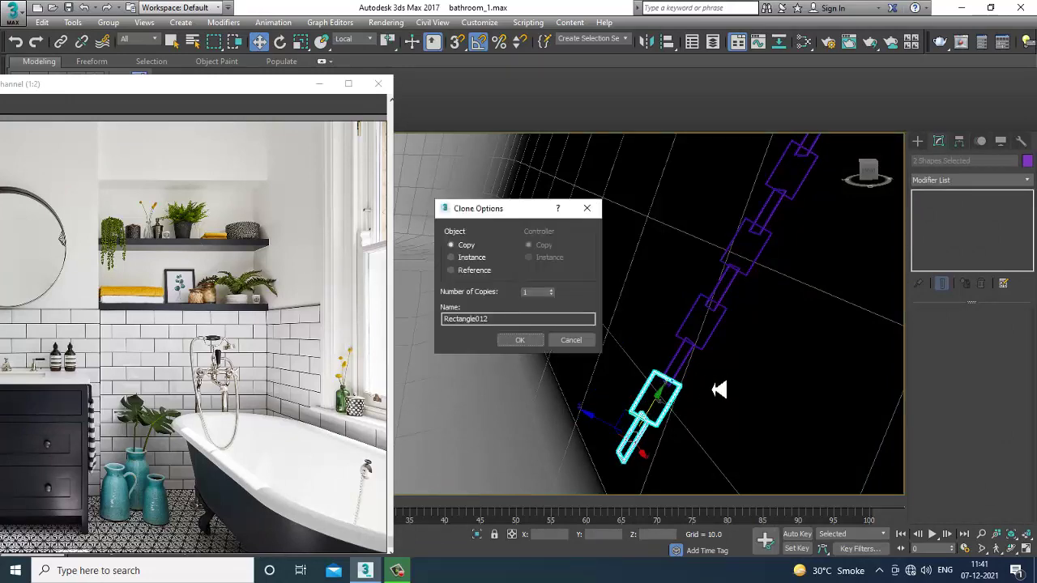
left_click(521, 340)
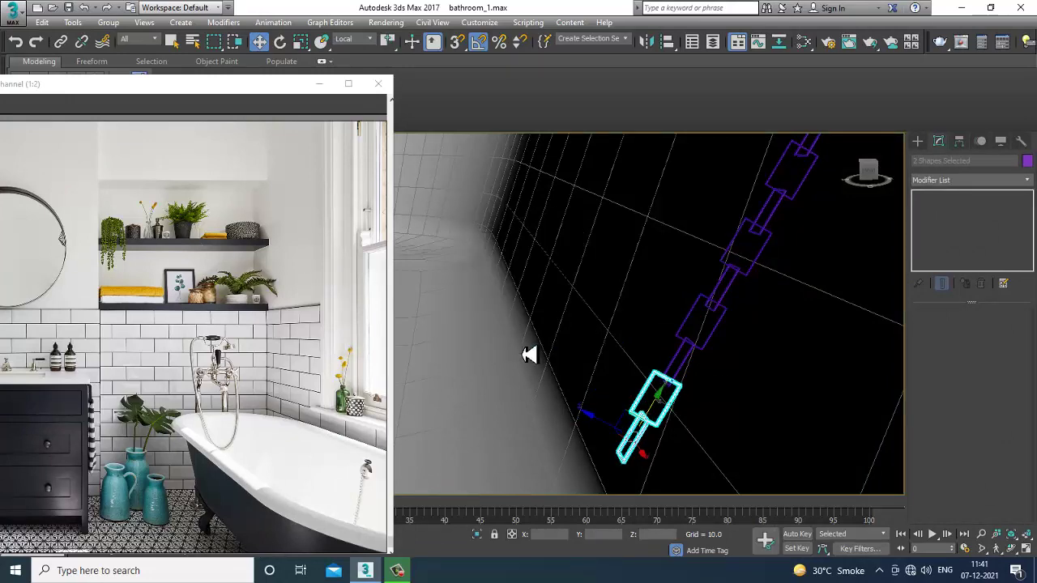
Select all objects in the scene and give them the same light grey object color
scroll(544, 357, "down", 10)
middle_click_drag(585, 371, 924, 352, "alt")
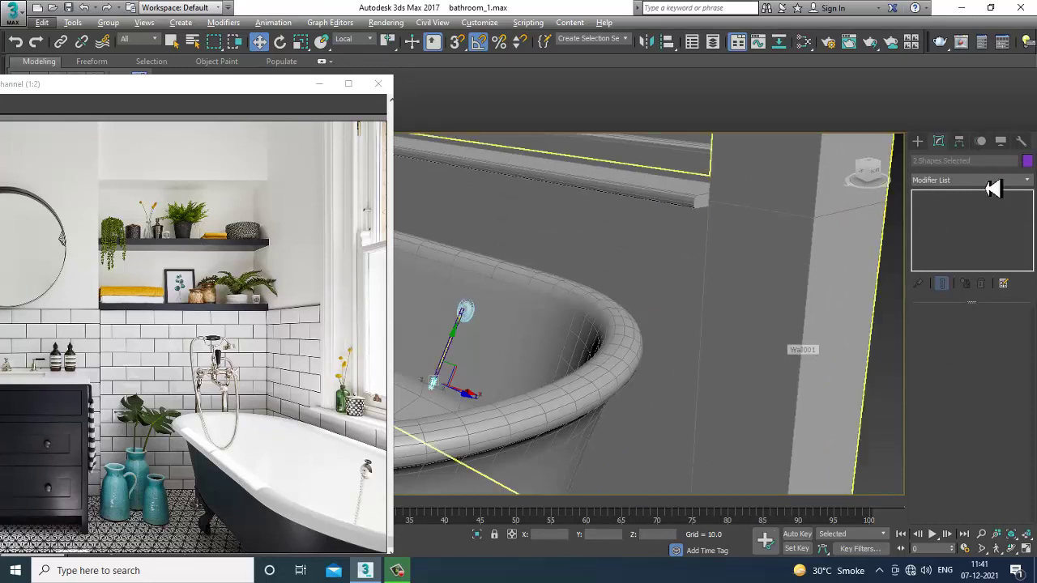
left_click(698, 317)
key("ctrl+a")
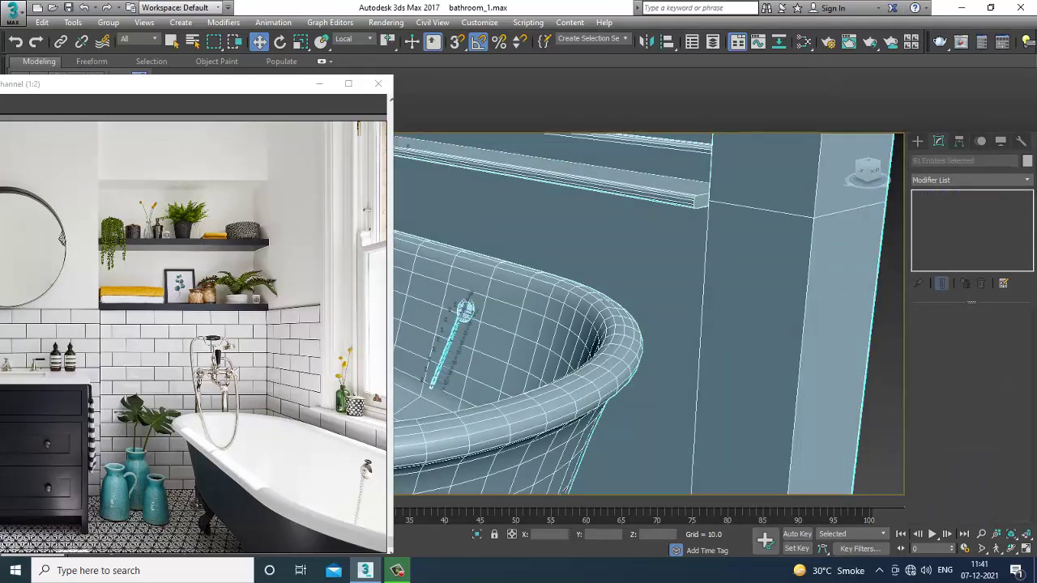
left_click(1027, 162)
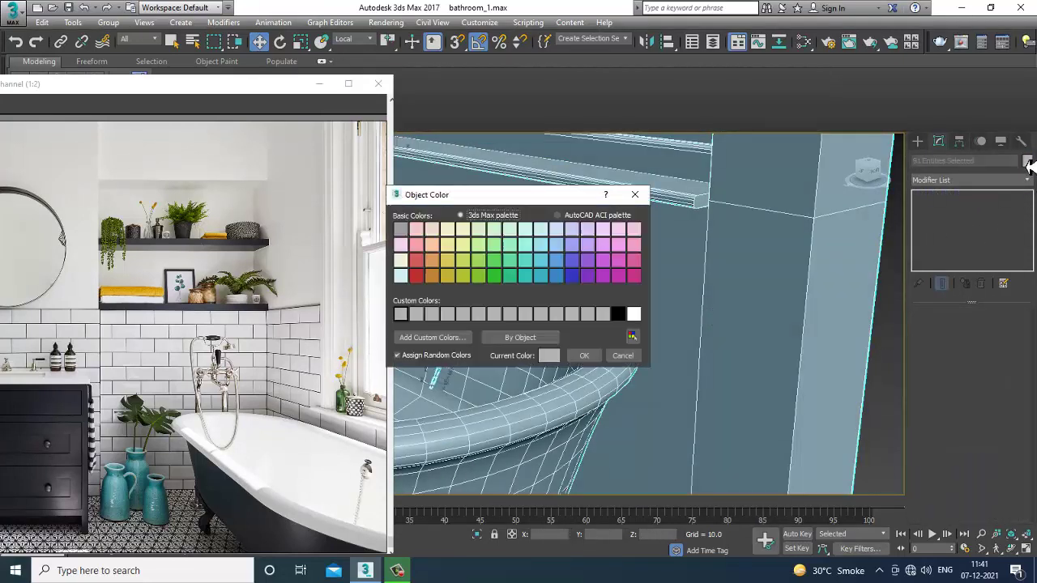
left_click(583, 360)
scroll(648, 359, "down", 5)
left_click(764, 337)
Examine the whole bathroom scene and the bathtub's placement beside the window wall and vases
scroll(618, 314, "down", 4)
middle_click_drag(618, 314, 713, 379, "alt")
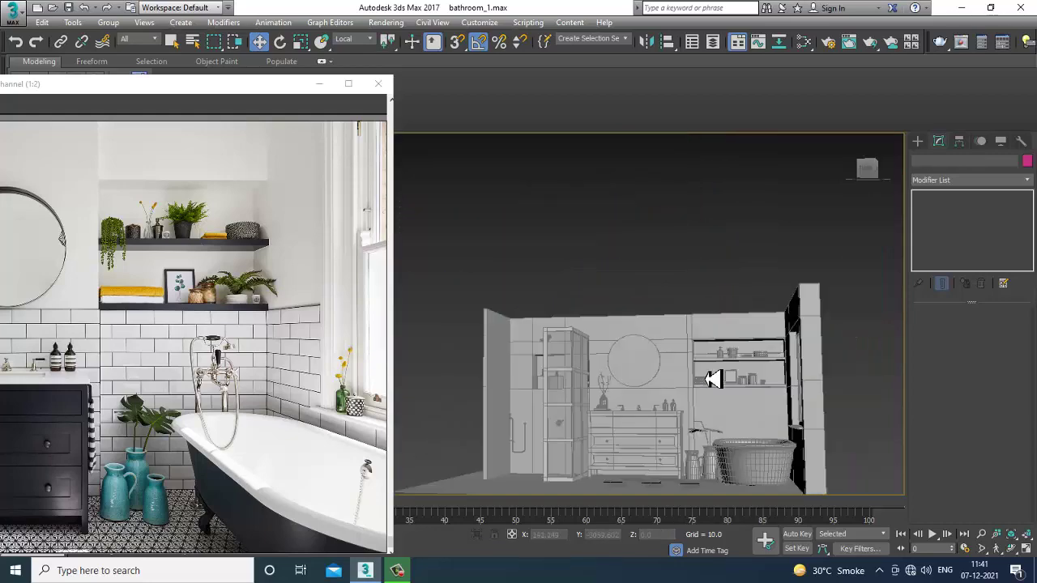
scroll(713, 379, "up", 10)
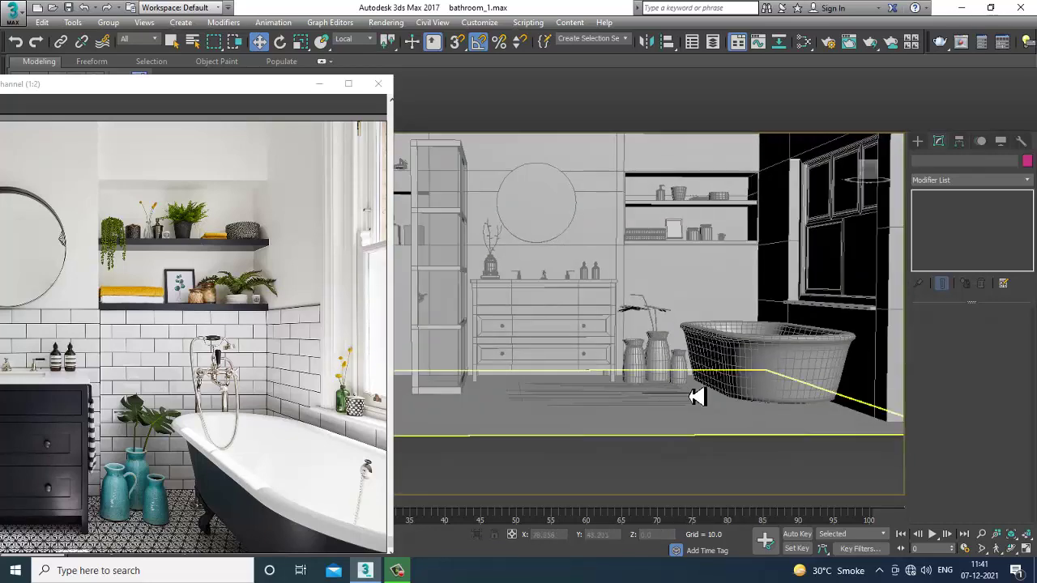
scroll(781, 419, "up", 3)
middle_click_drag(782, 419, 750, 426, "alt")
scroll(755, 422, "down", 6)
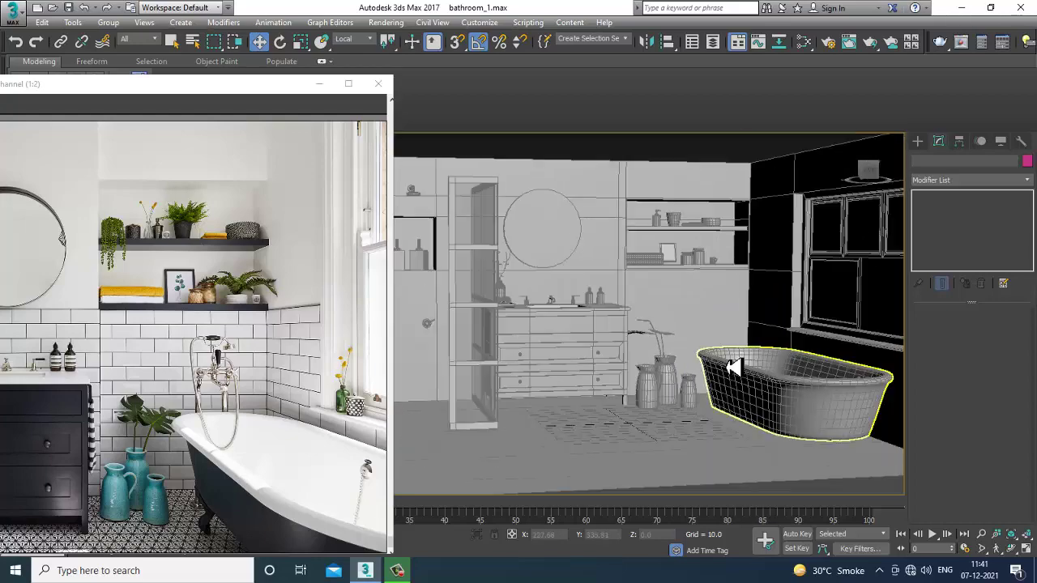
middle_click_drag(733, 367, 736, 403)
scroll(736, 402, "up", 3)
middle_click_drag(802, 424, 700, 366)
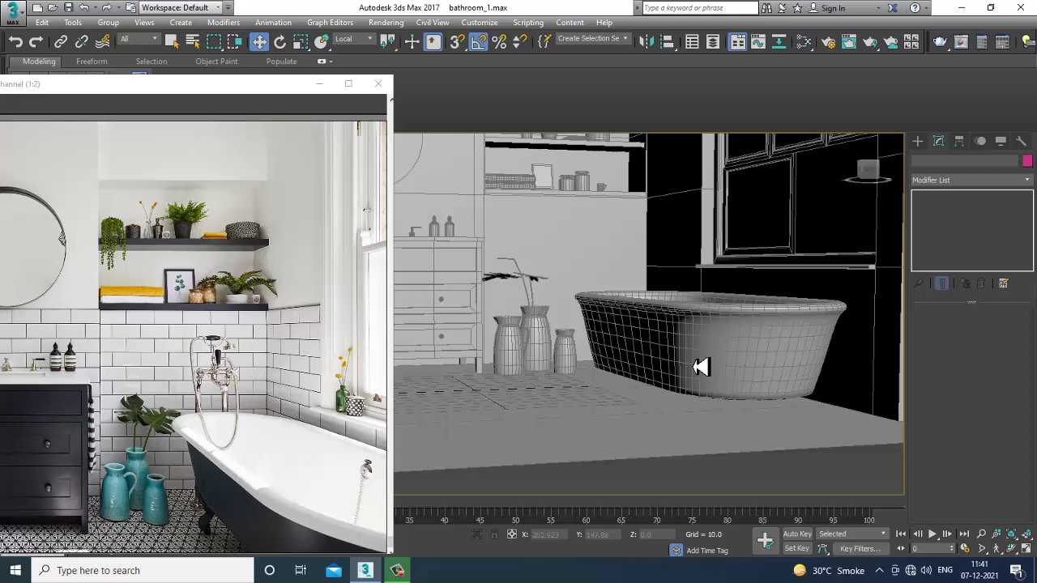
Select the overflow fitting together with its chain, excluding the tub, and set the reference coordinate system back to View
left_click(700, 367)
key("r")
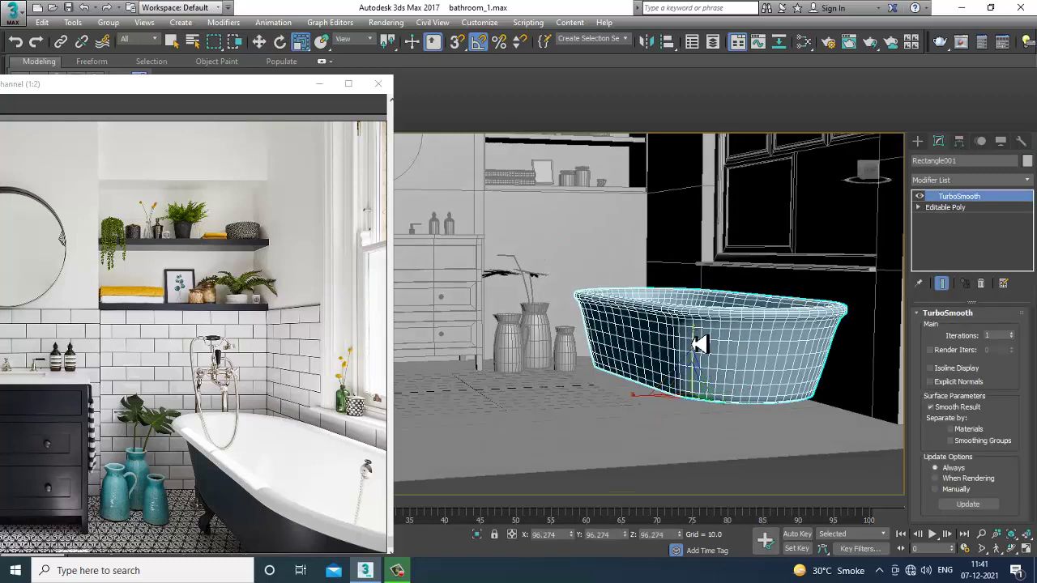
mouse_move(706, 349)
middle_mouse_down("alt")
mouse_move(711, 364)
mouse_move(721, 345)
mouse_move(747, 365)
mouse_move(751, 389)
mouse_move(637, 399)
middle_mouse_up("alt")
key("F3")
scroll(648, 397, "up", 4)
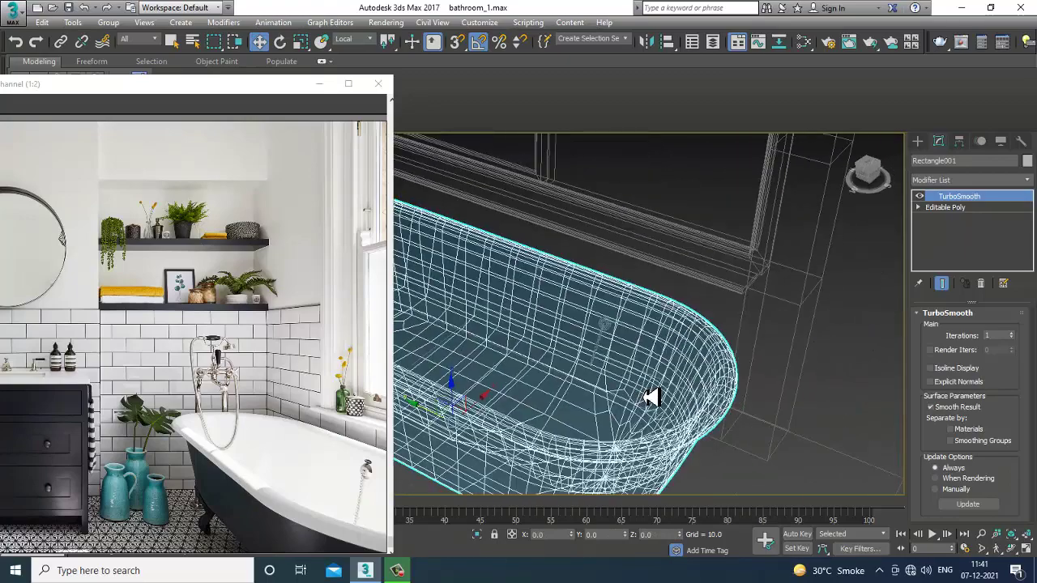
left_click_drag(522, 406, 521, 405)
left_click_drag(846, 416, 860, 553, "alt")
middle_click_drag(641, 302, 620, 339, "alt")
left_click(364, 40)
left_click(344, 51)
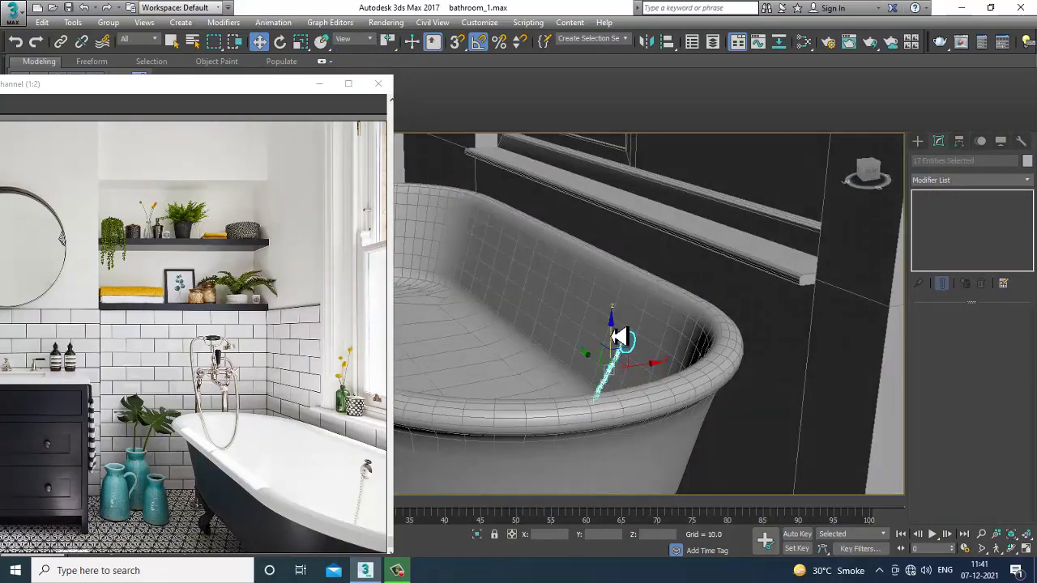
Examine the overflow fitting and chain inside the tub, and the finished bathtub within the full bathroom scene
scroll(648, 339, "up", 5)
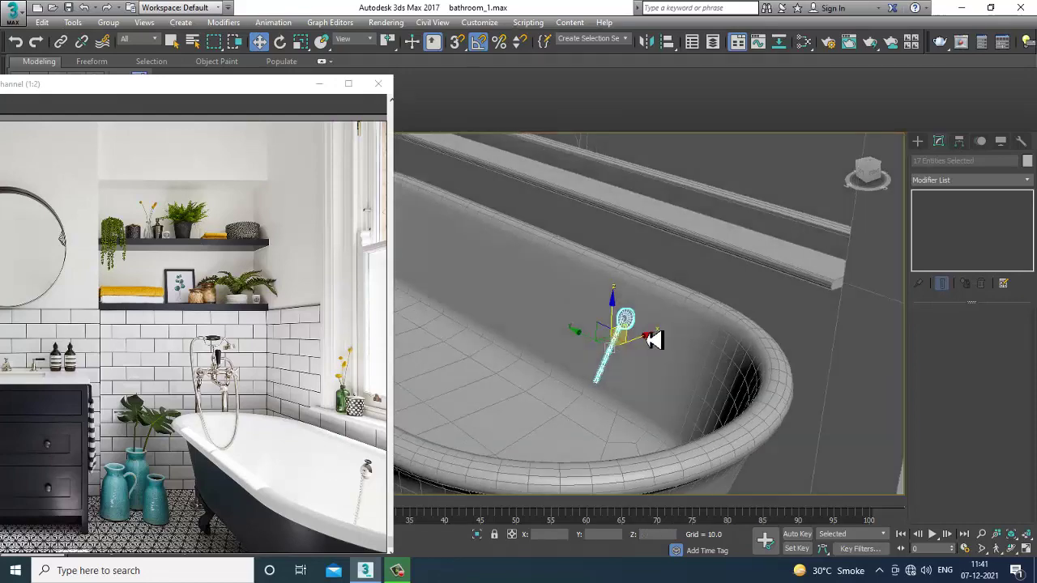
scroll(636, 341, "down", 8)
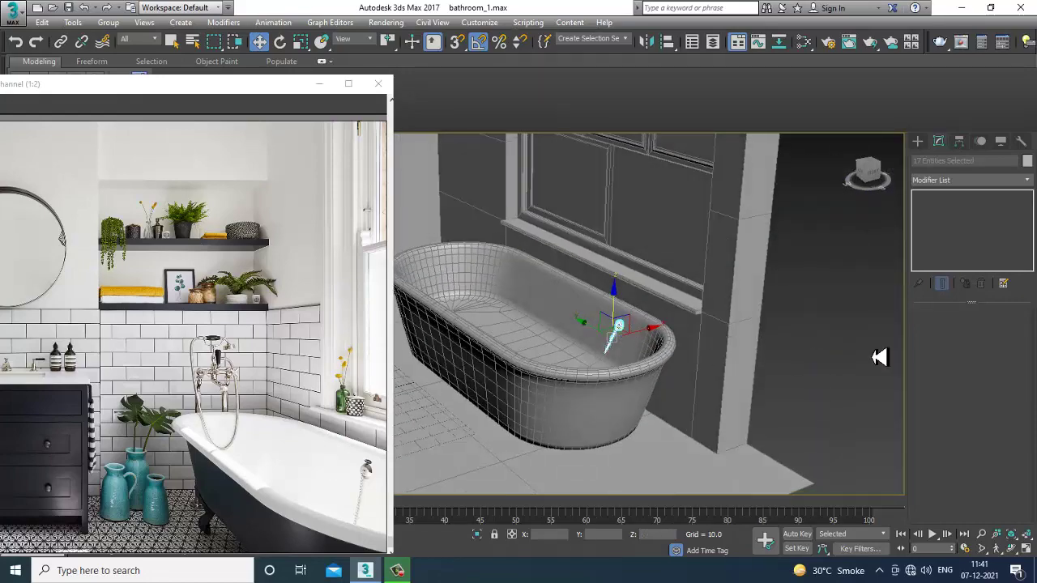
left_click(873, 357)
scroll(696, 347, "down", 4)
scroll(688, 348, "up", 3)
middle_click_drag(680, 353, 668, 371, "alt")
scroll(629, 340, "down", 6)
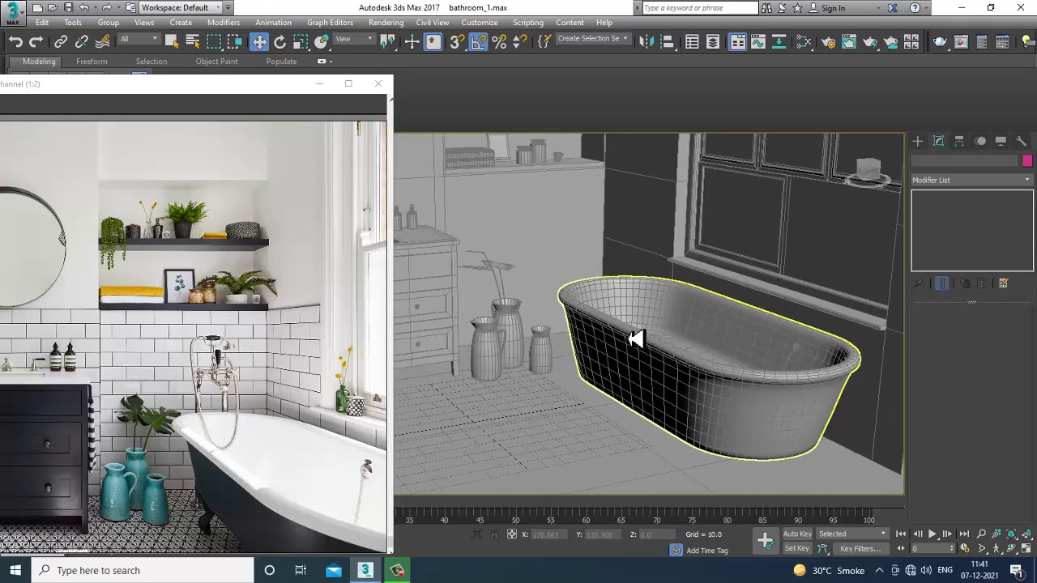
scroll(628, 341, "down", 1)
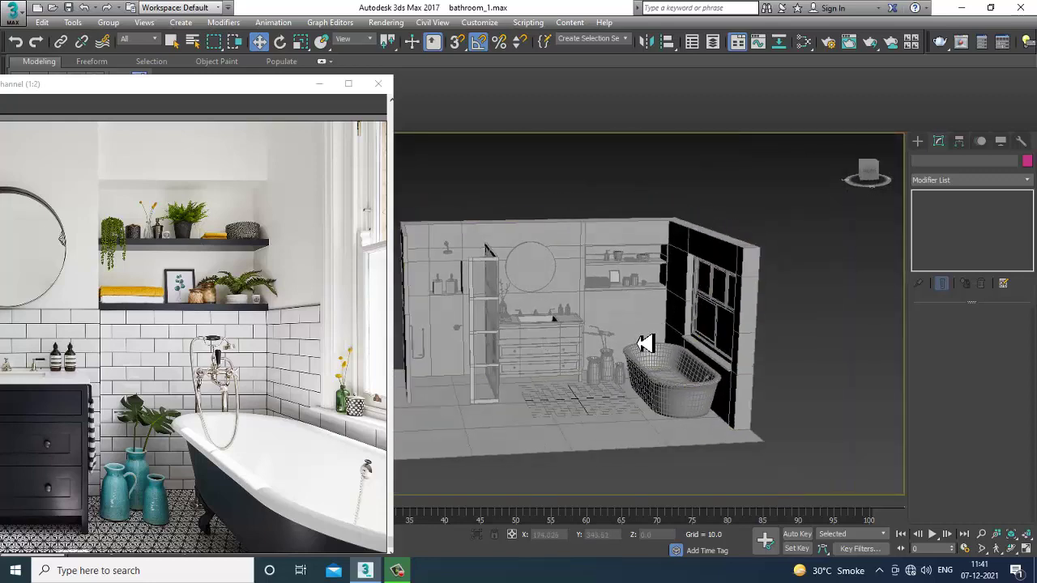
scroll(648, 342, "up", 3)
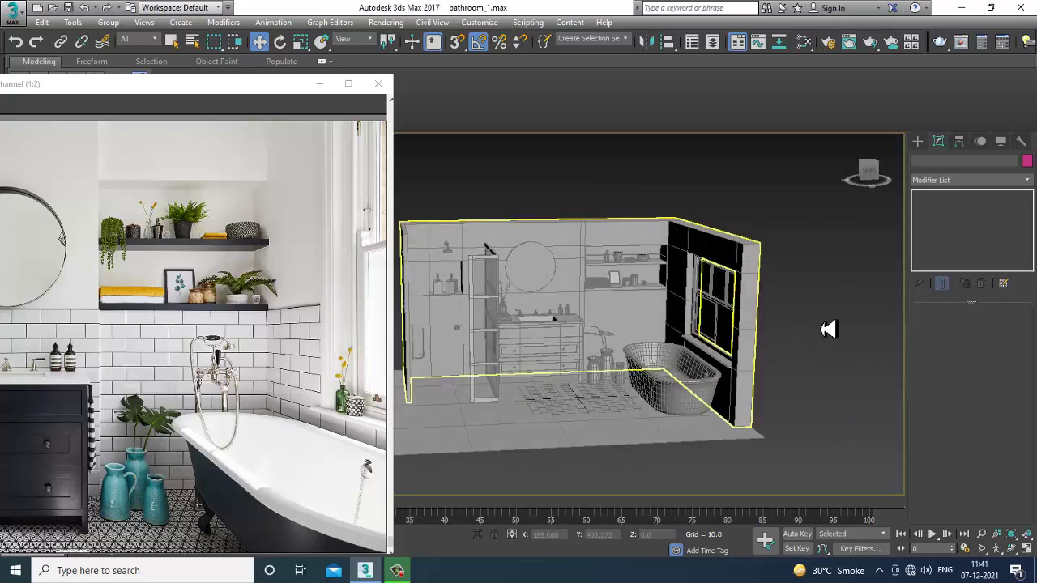